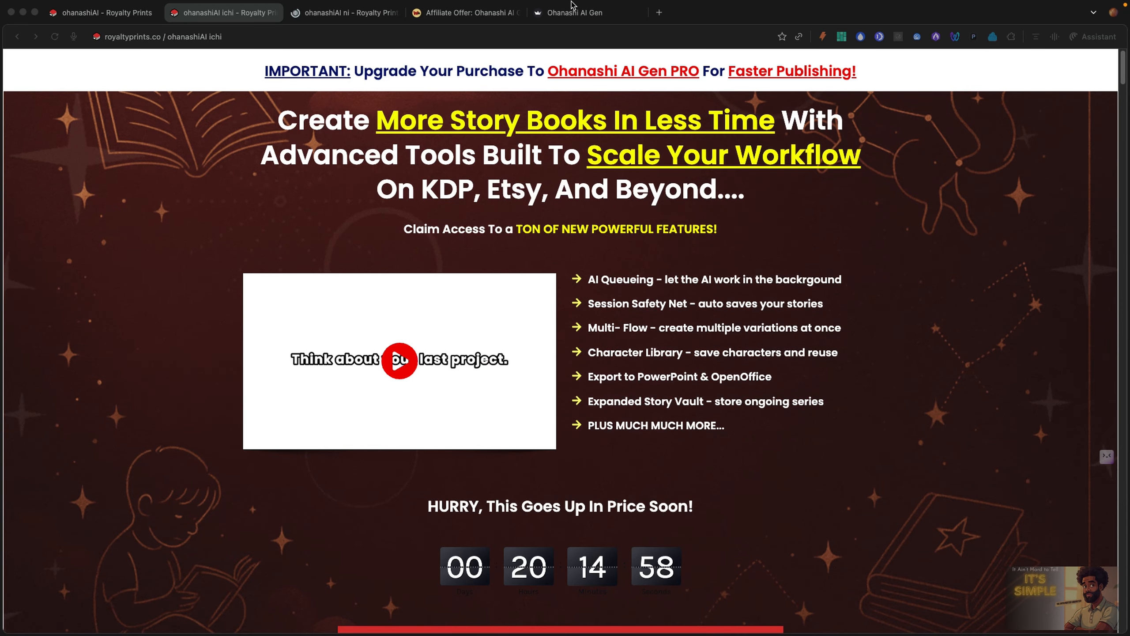
Check the story's picture generation progress on the Ohanashi AI Gen page and return to the PRO upgrade sales page
left_click(553, 29)
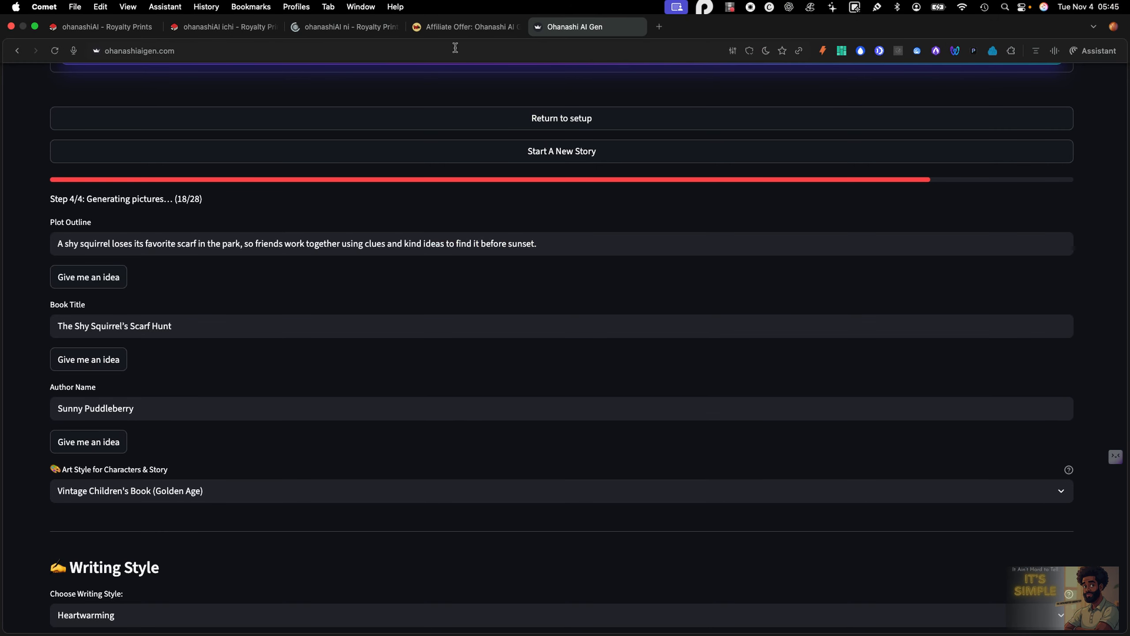
left_click(225, 29)
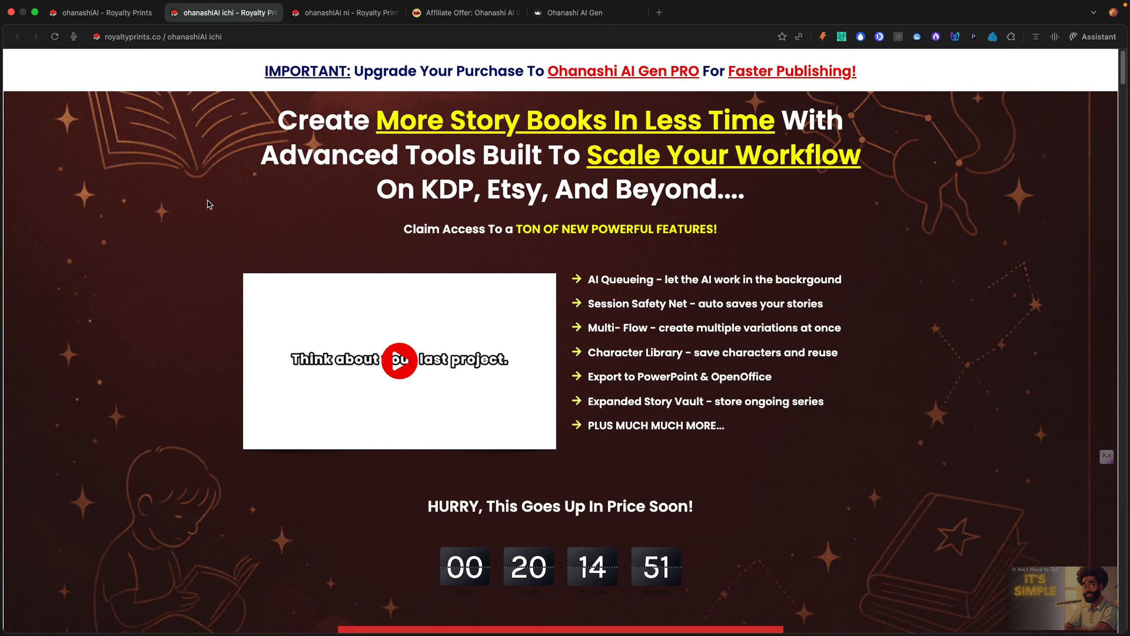
Read the PRO upgrade page's opening pitch and the "Introducing PRO OHANASHI AI GEN!" section describing what the upgrade includes
scroll(208, 201, "down", 7)
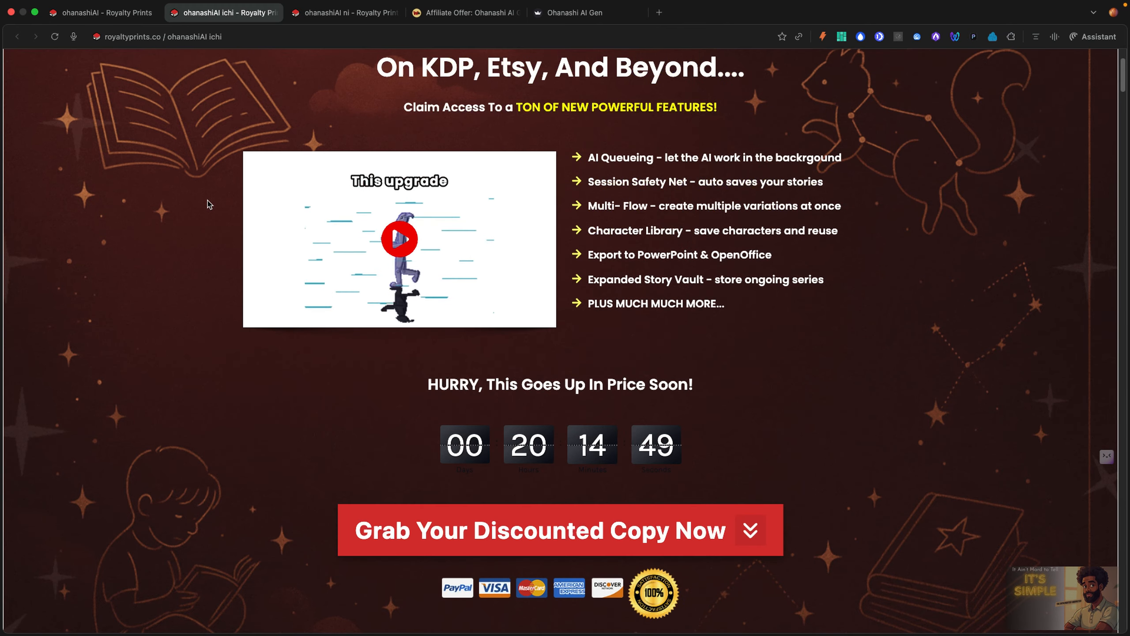
scroll(208, 201, "down", 9)
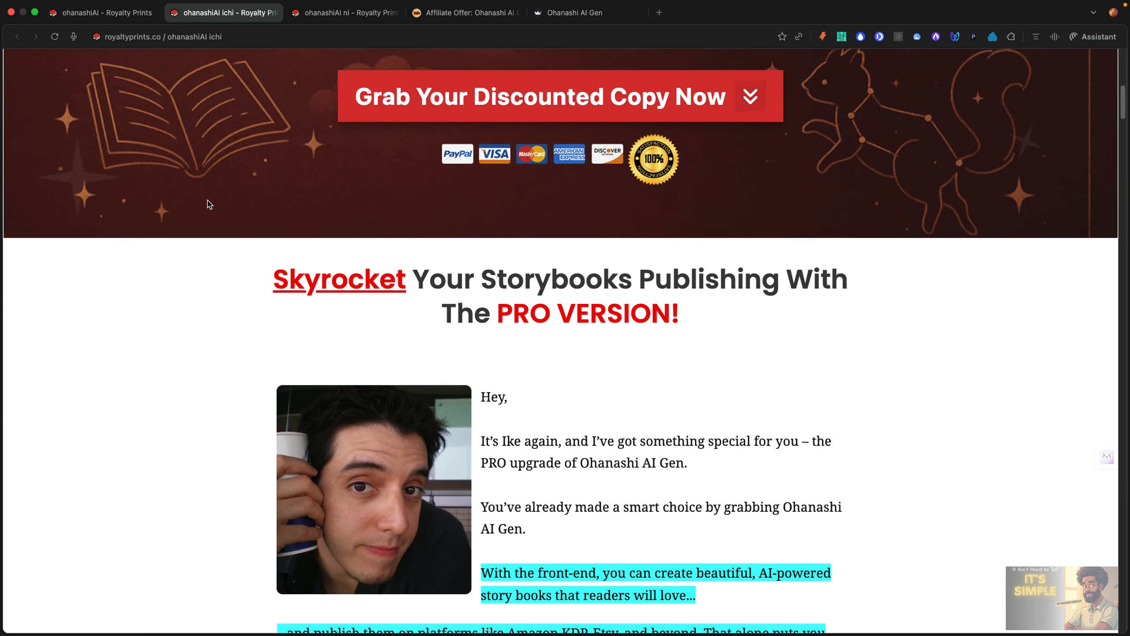
scroll(208, 201, "down", 16)
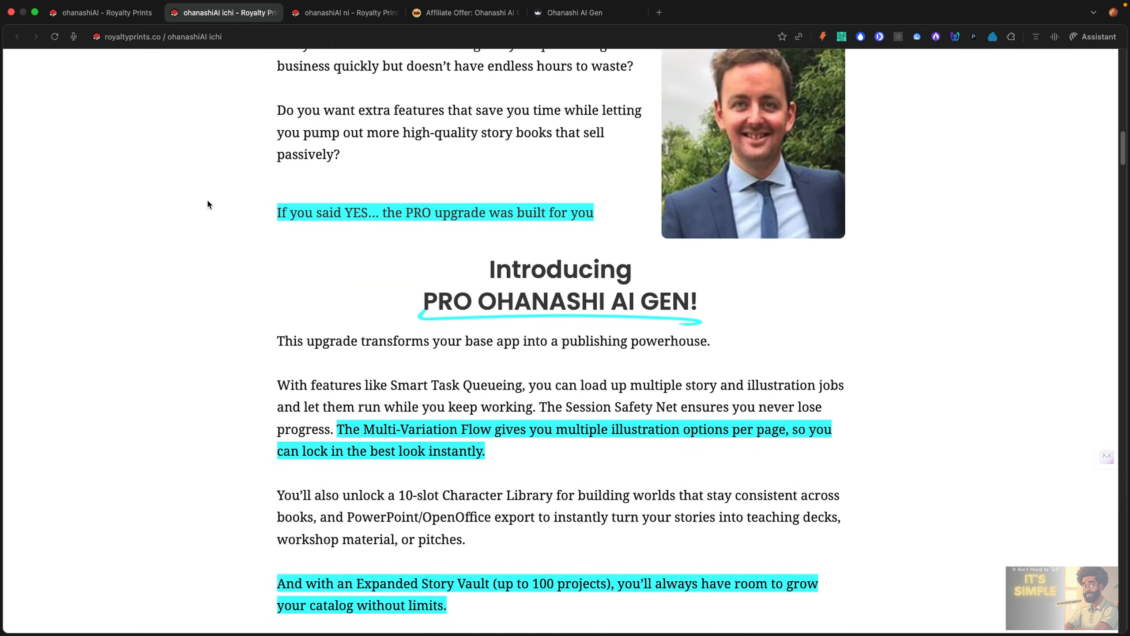
scroll(208, 204, "down", 4)
scroll(207, 204, "up", 4)
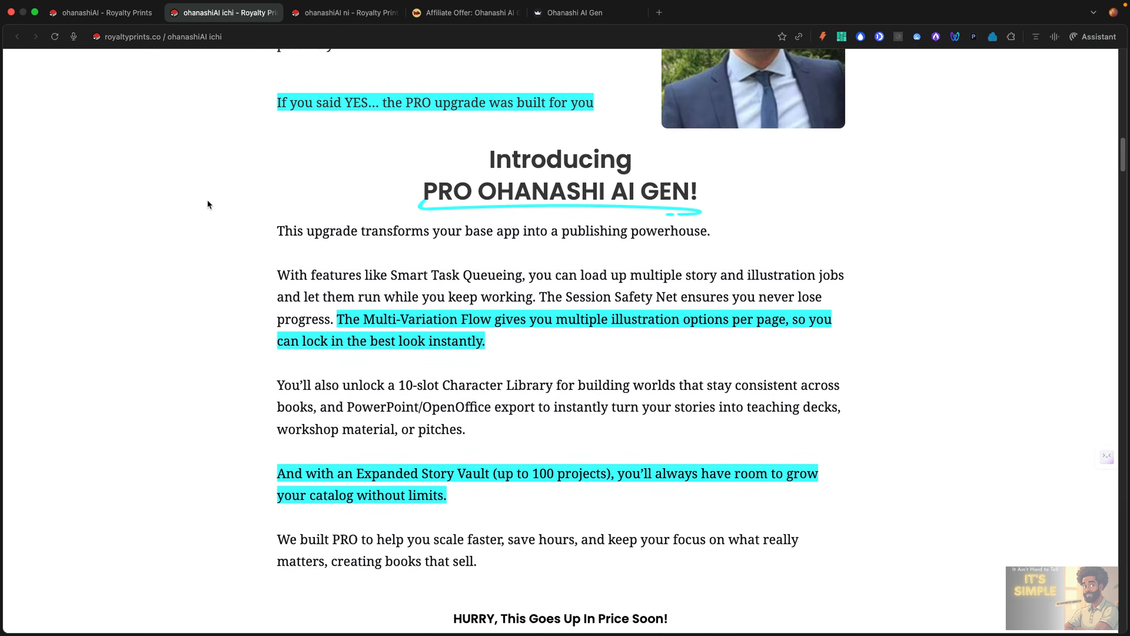
scroll(207, 205, "down", 1)
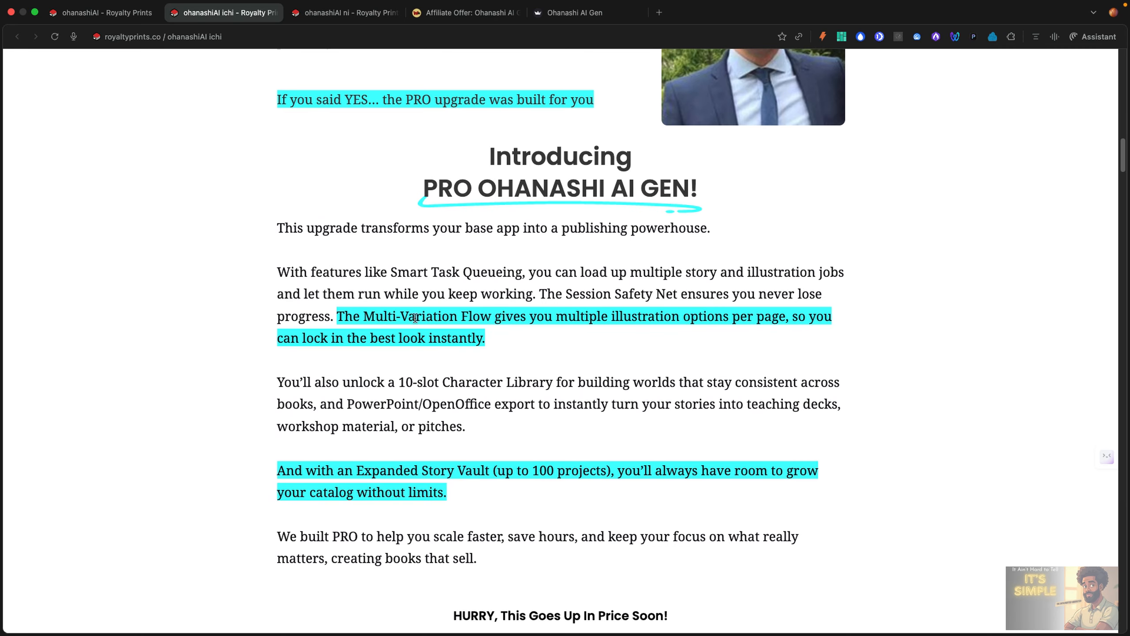
scroll(415, 317, "down", 2)
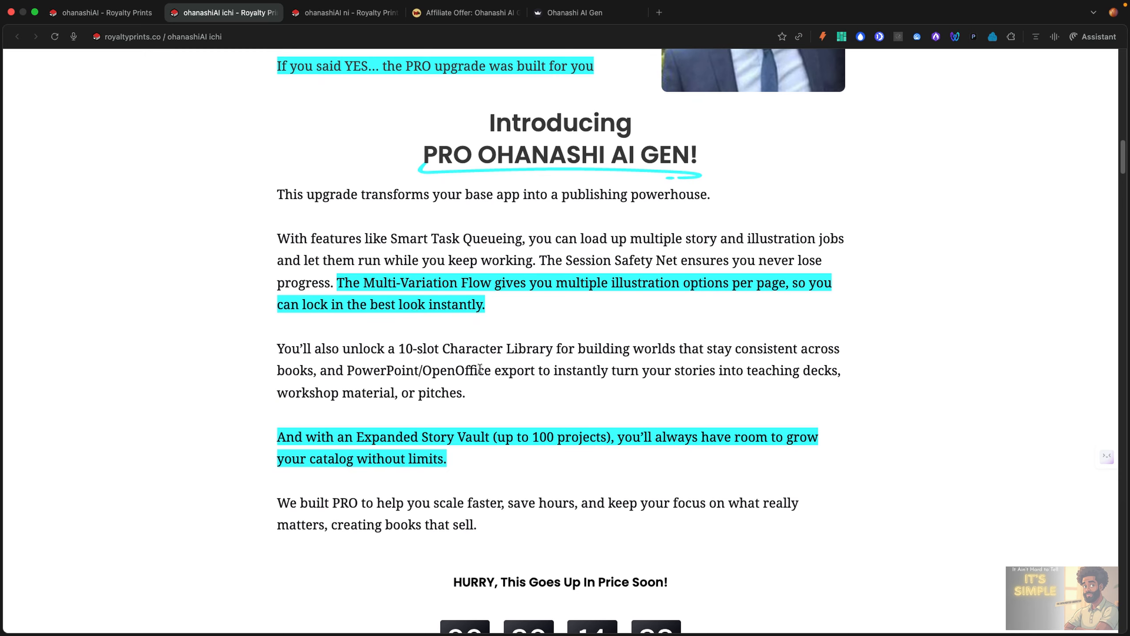
scroll(510, 366, "up", 1)
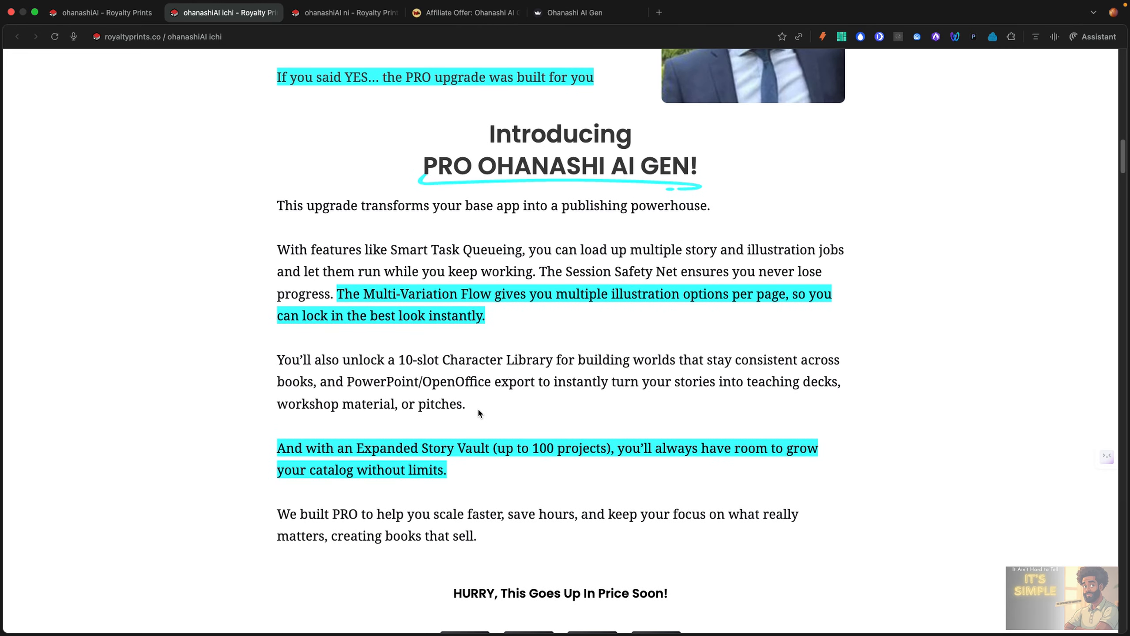
scroll(478, 412, "down", 3)
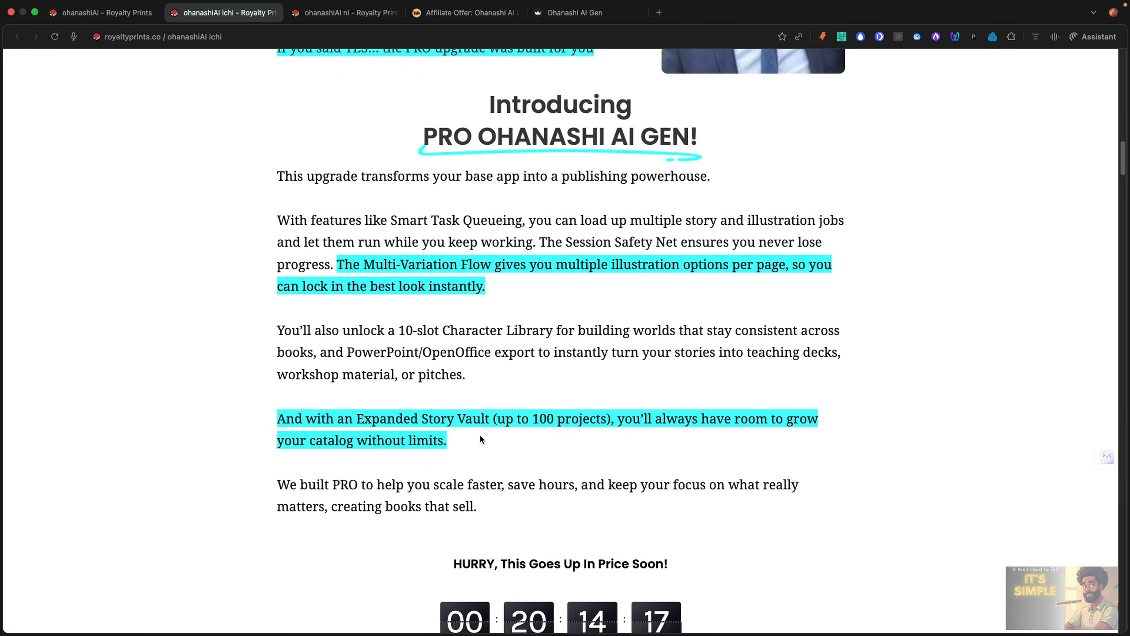
scroll(479, 439, "down", 1)
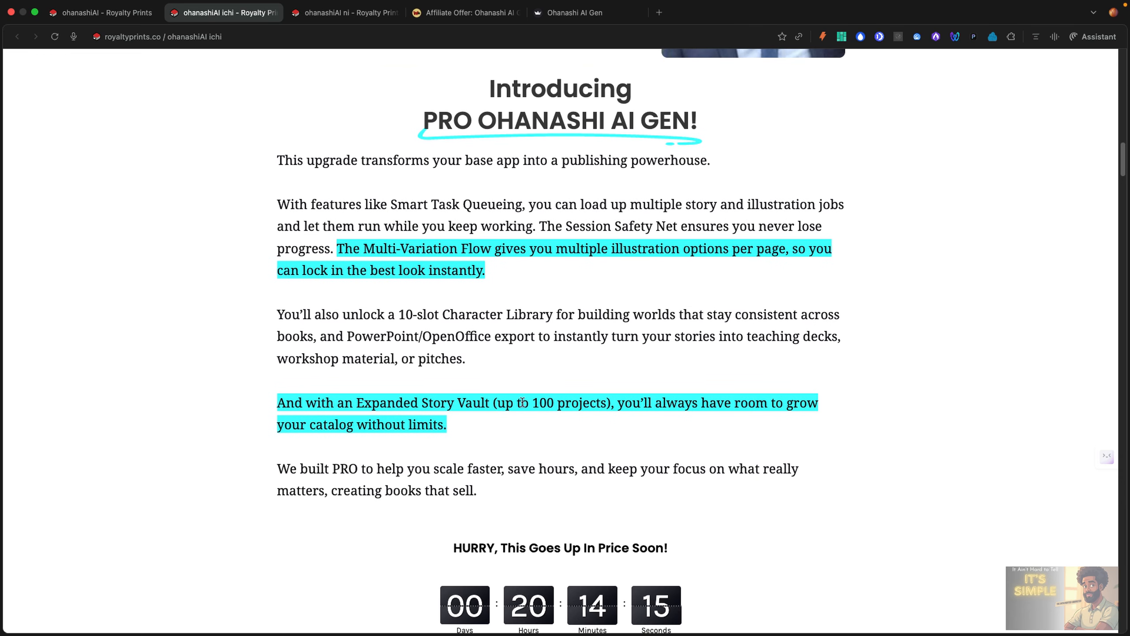
scroll(591, 419, "down", 3)
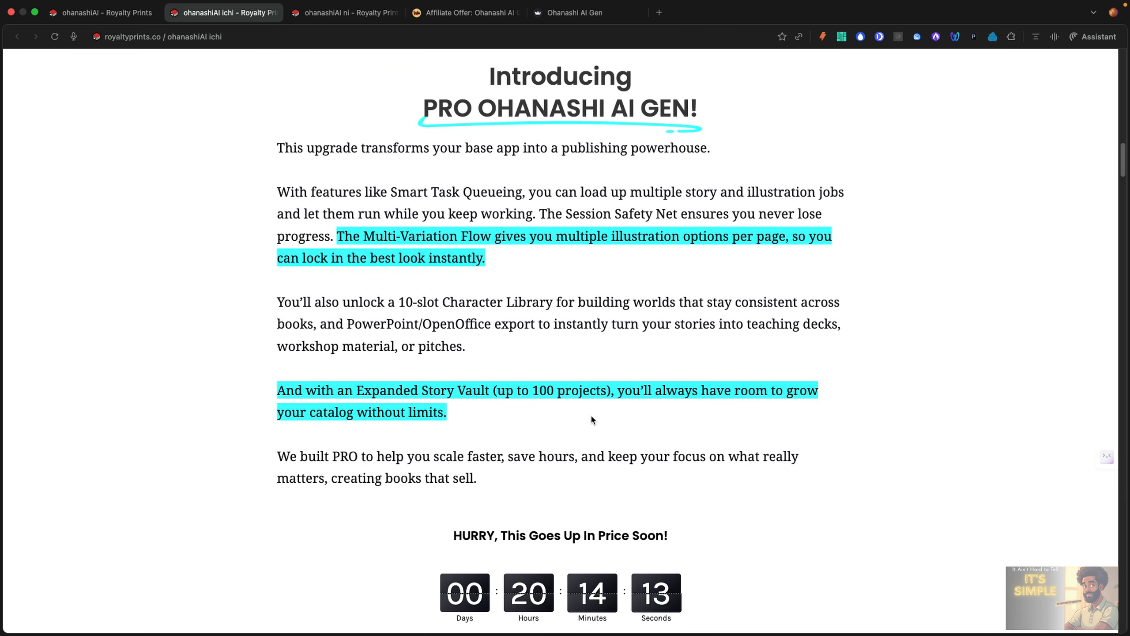
Examine the PRO version's feature cards, from Smart Task Queueing to Expanded Story Vault
scroll(590, 419, "down", 15)
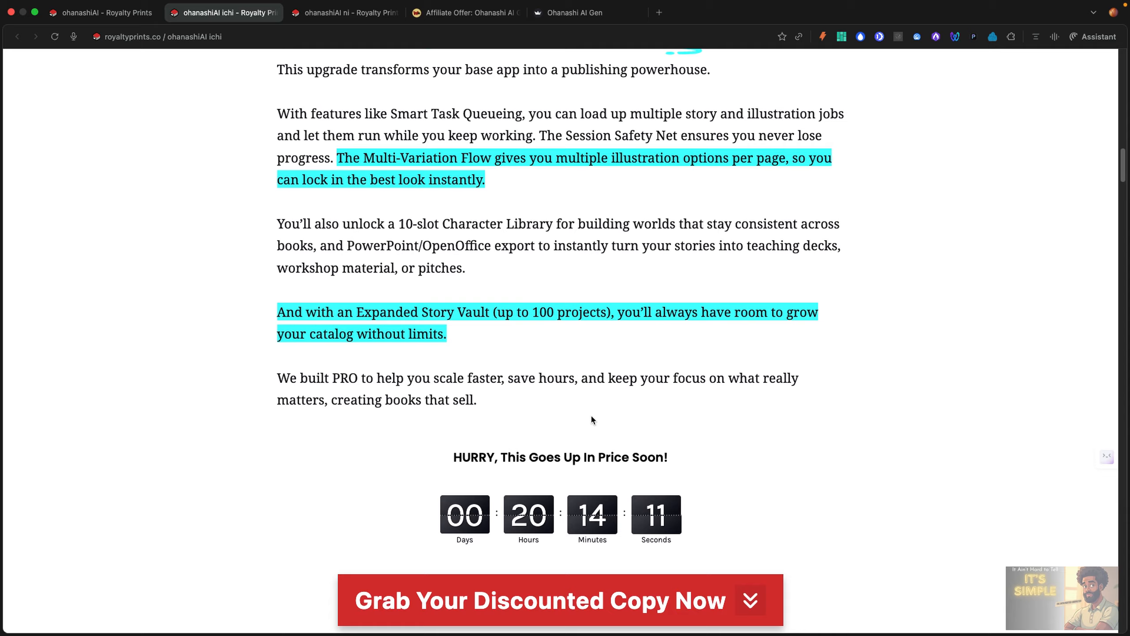
scroll(591, 419, "down", 10)
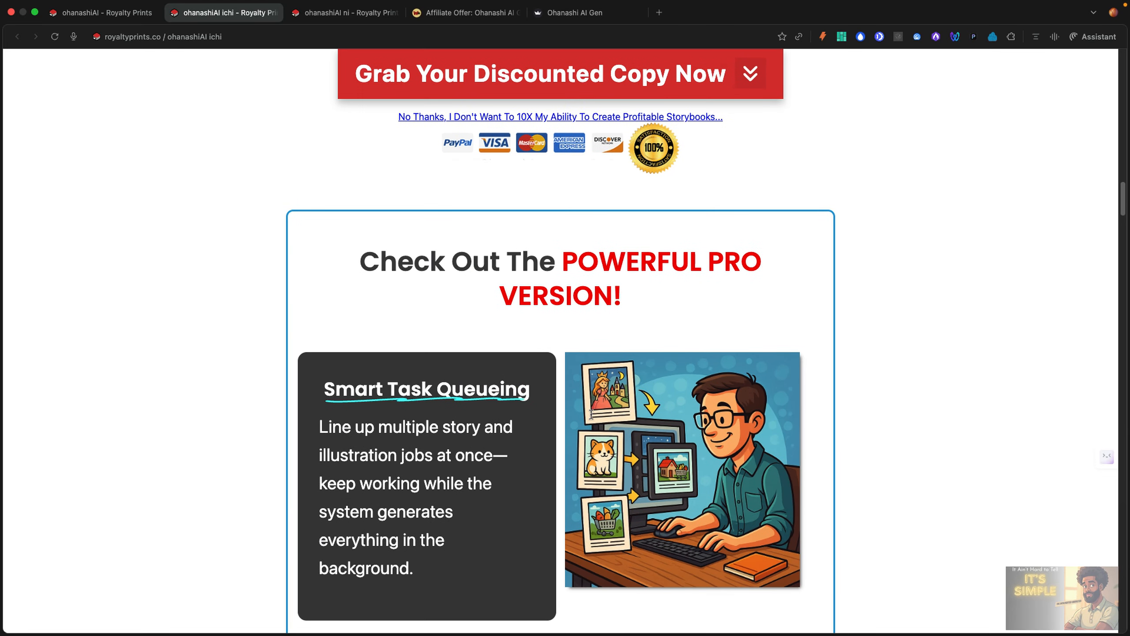
scroll(592, 419, "down", 15)
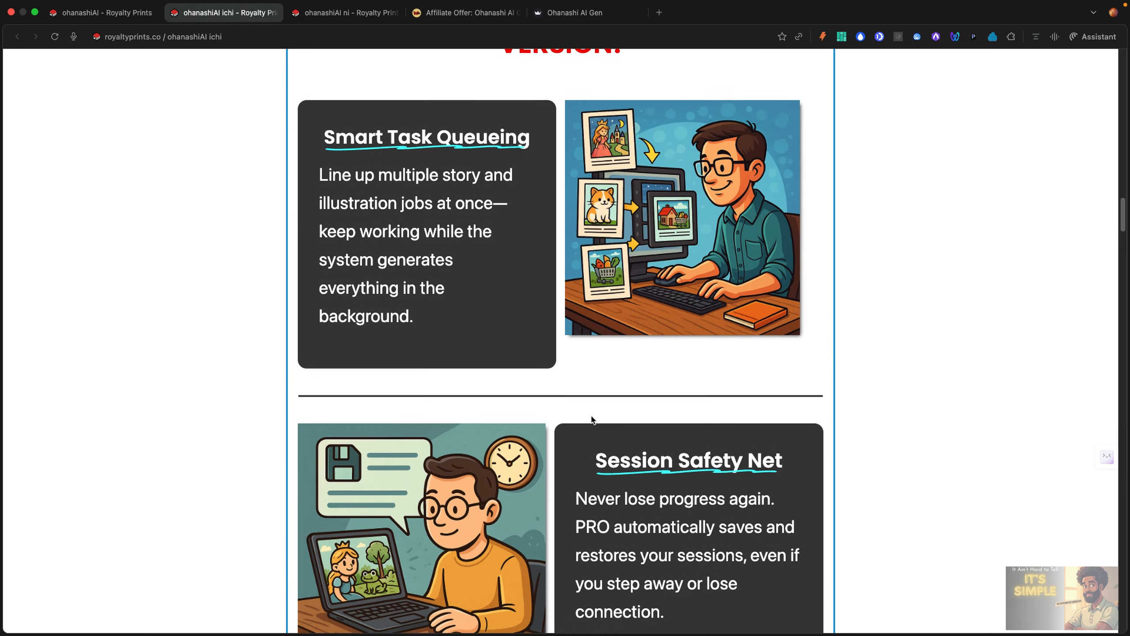
scroll(592, 419, "down", 13)
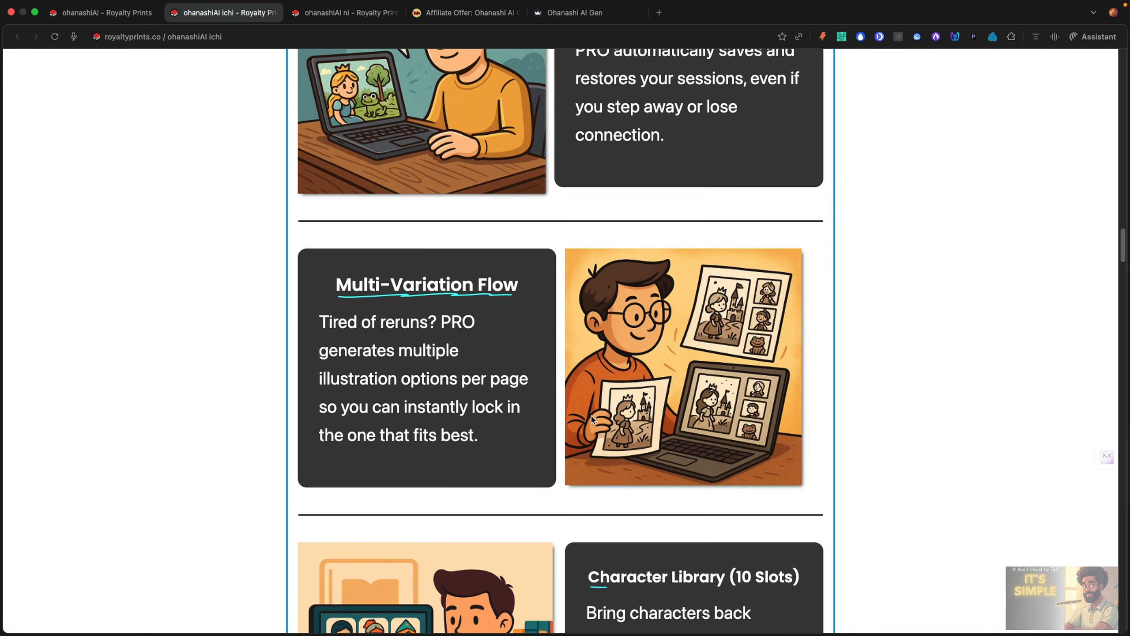
scroll(591, 418, "down", 18)
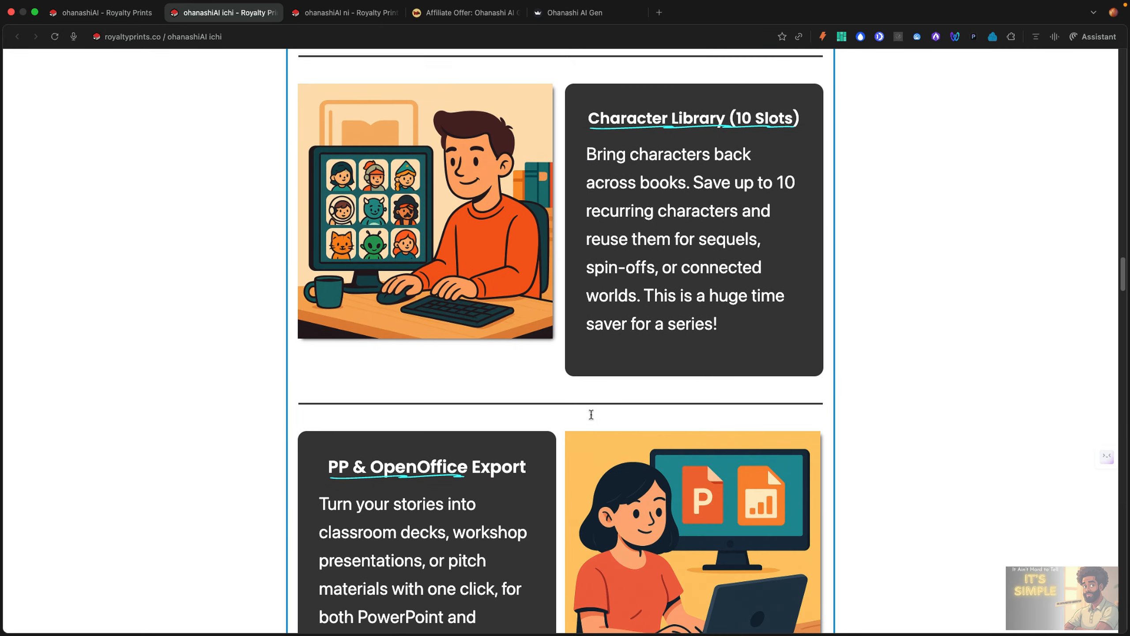
scroll(591, 419, "down", 15)
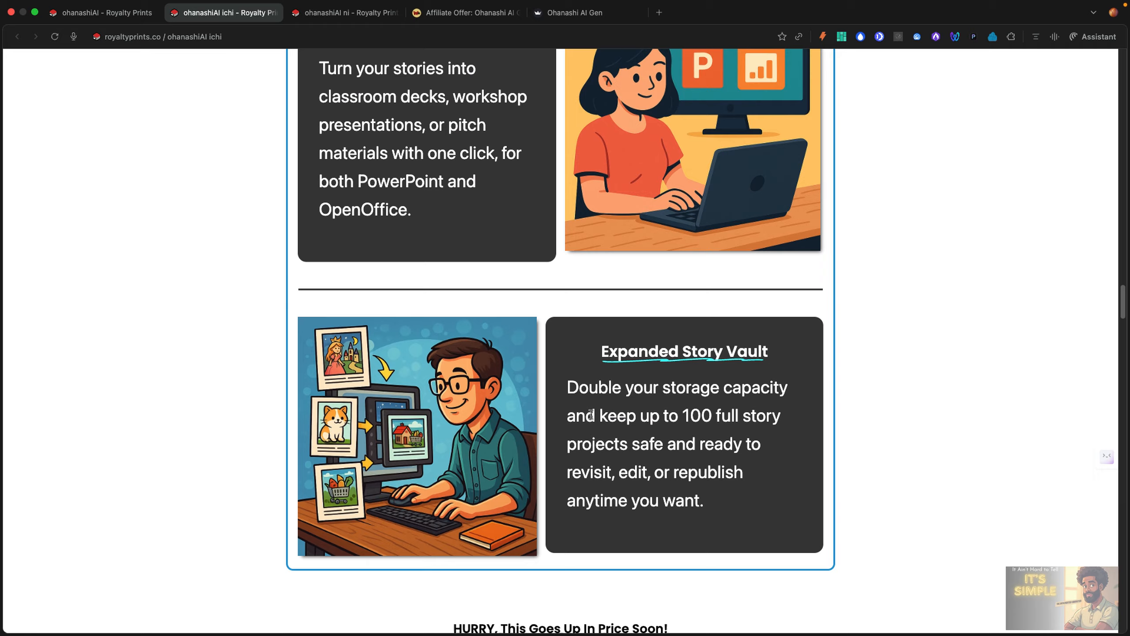
Review the "7 Reasons Why You Should Get This Now" section on the PRO upgrade page
scroll(592, 419, "down", 10)
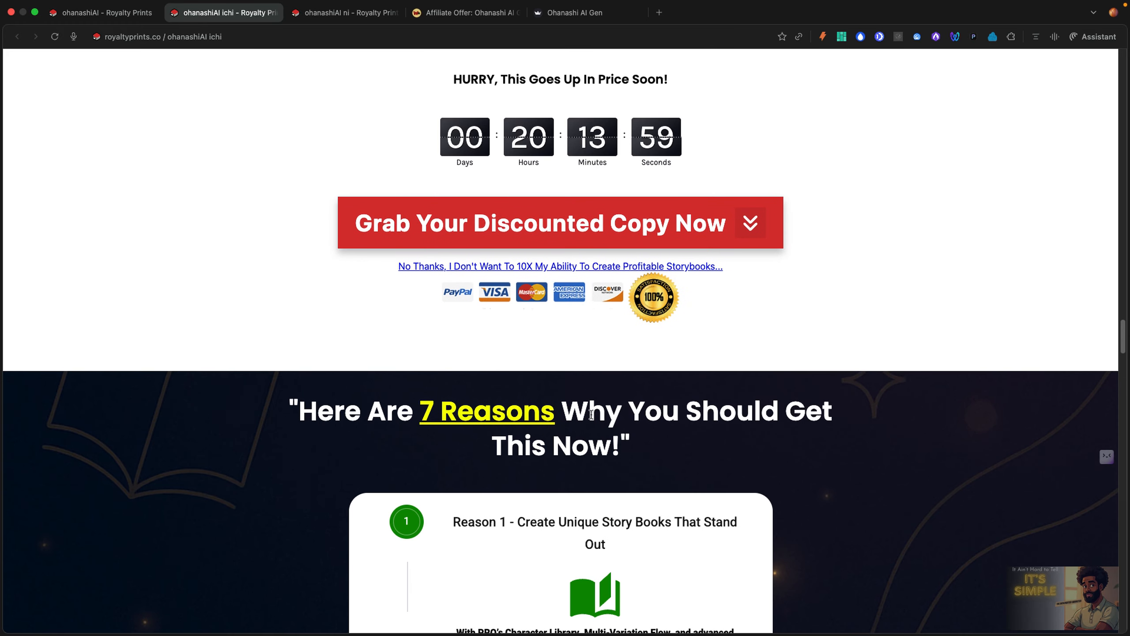
scroll(591, 414, "down", 13)
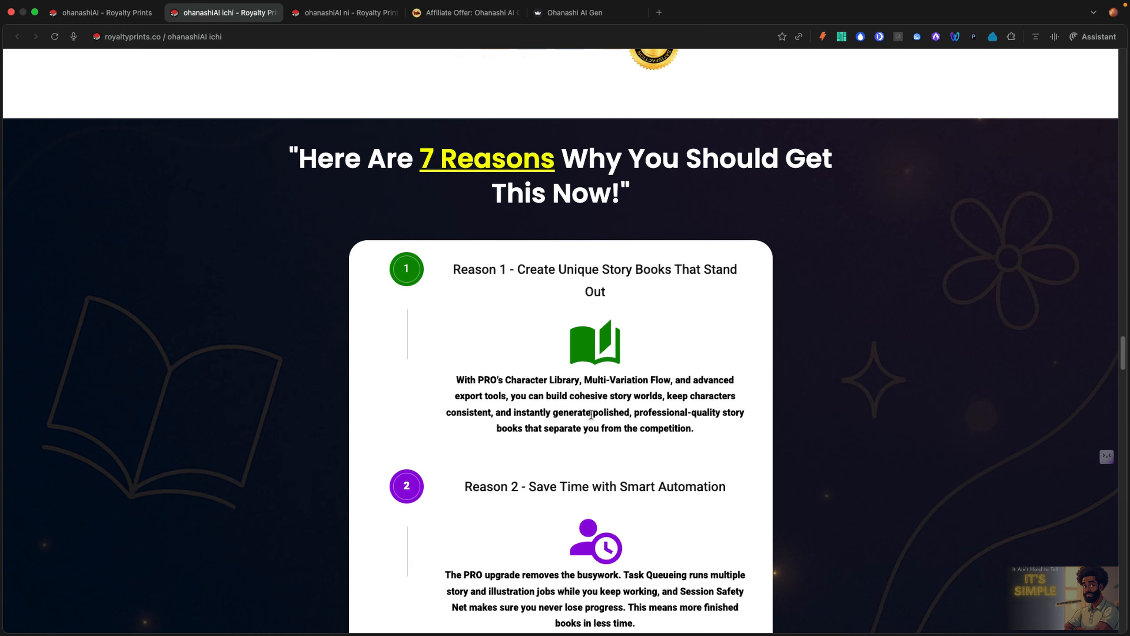
scroll(591, 418, "down", 10)
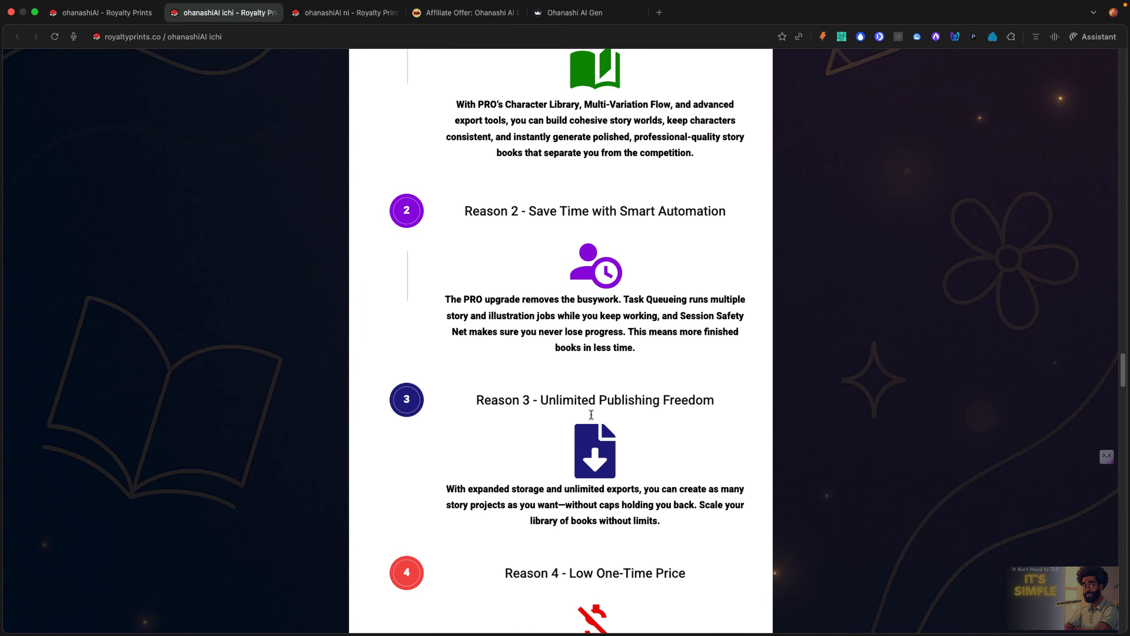
scroll(590, 418, "down", 15)
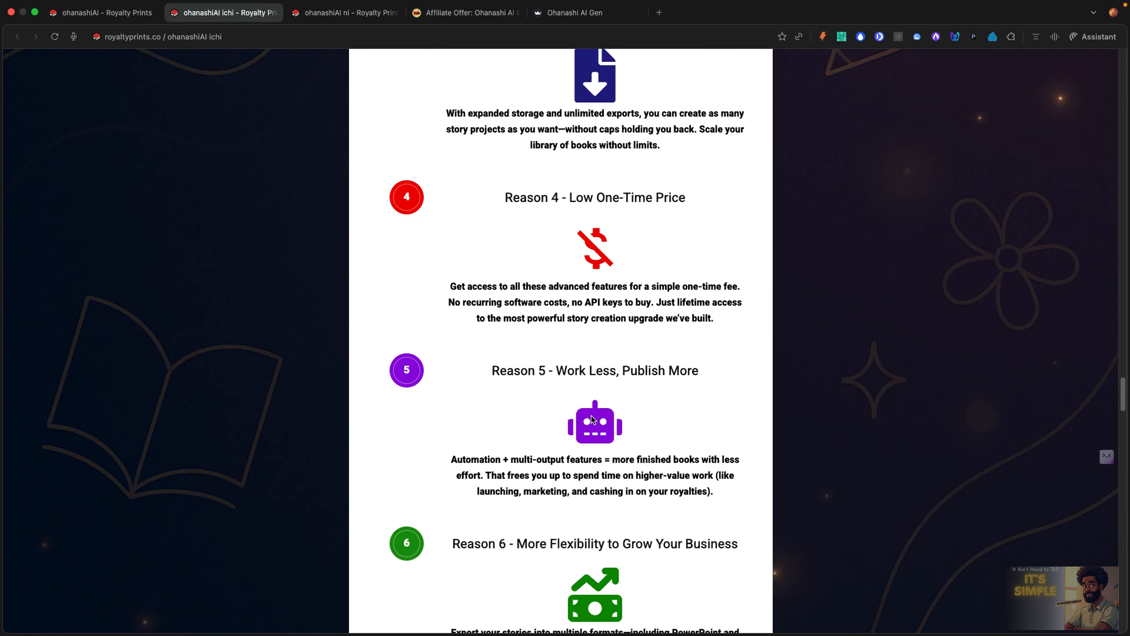
scroll(591, 419, "down", 5)
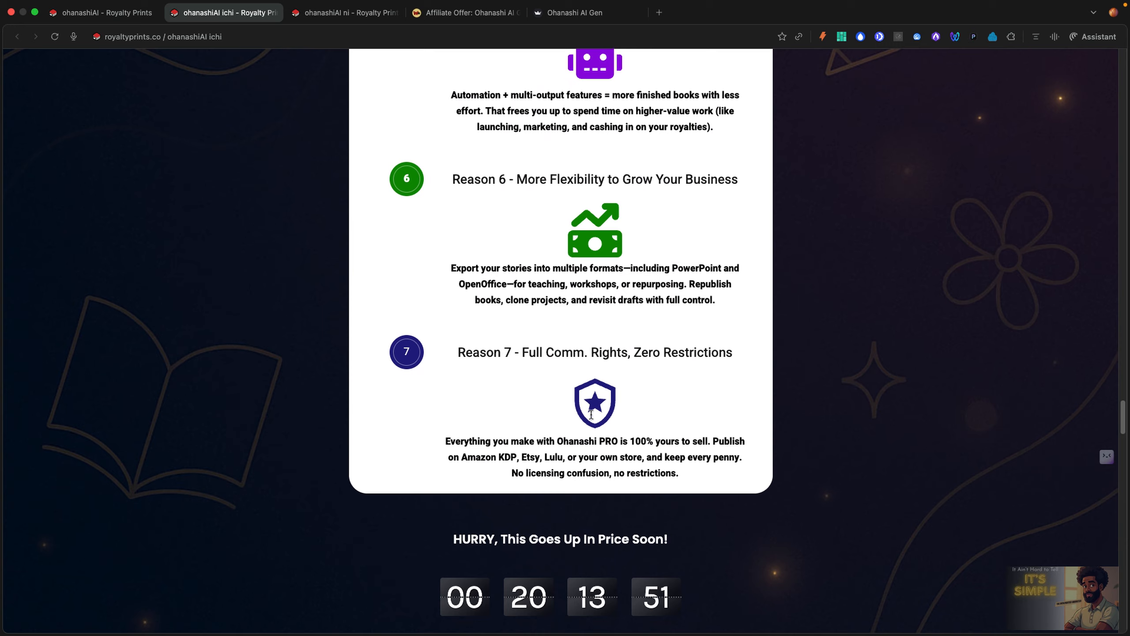
scroll(591, 418, "up", 3)
scroll(591, 419, "up", 4)
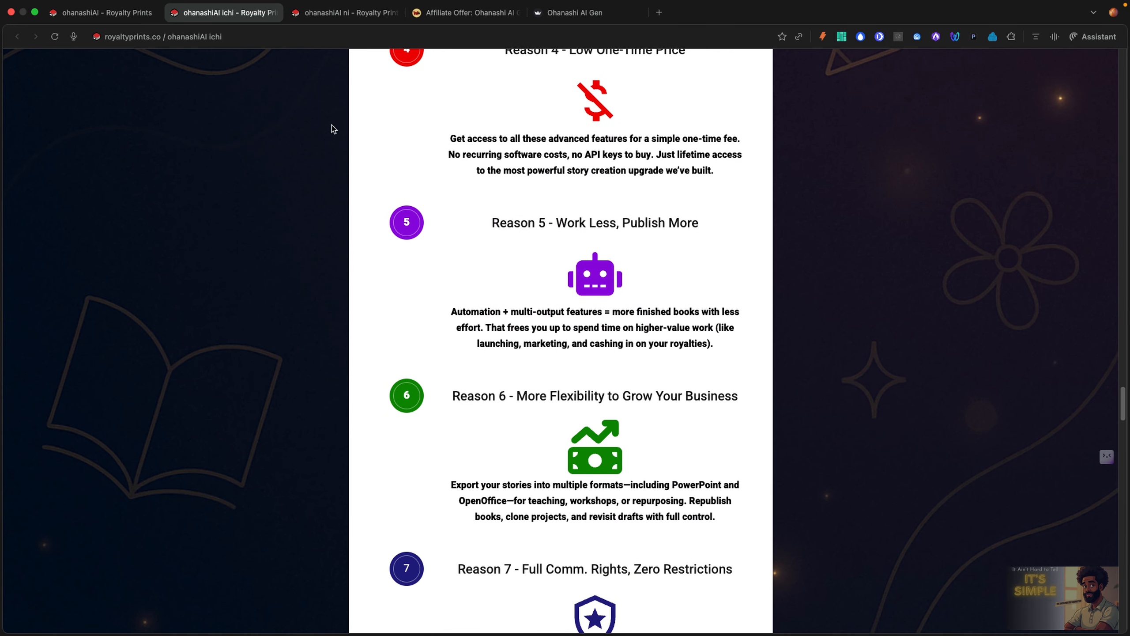
scroll(332, 125, "up", 12)
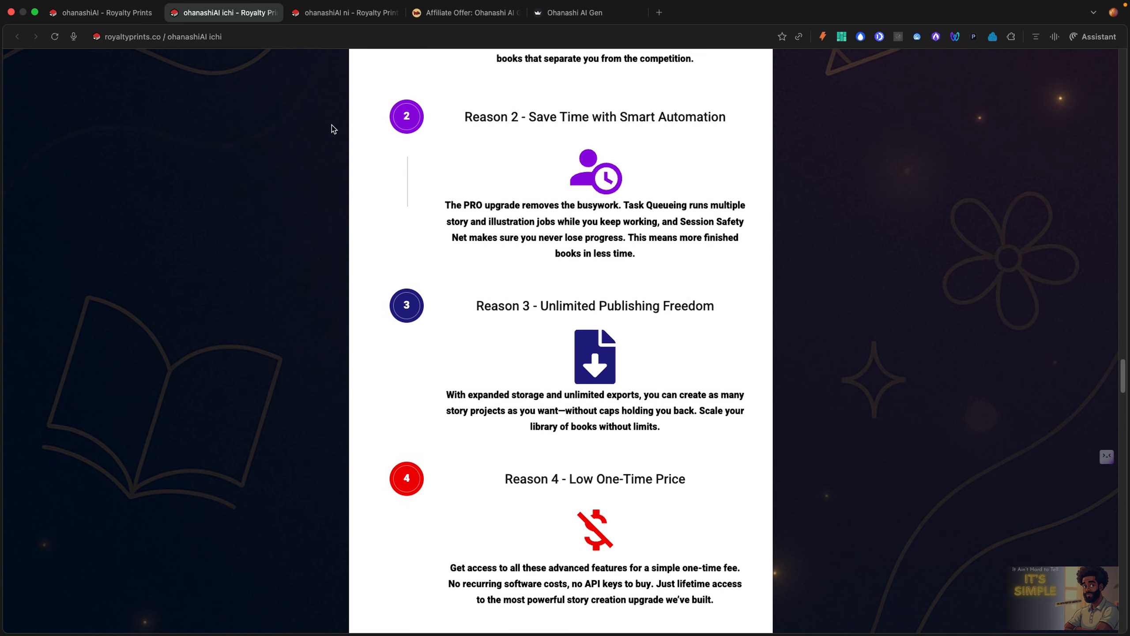
scroll(332, 125, "down", 20)
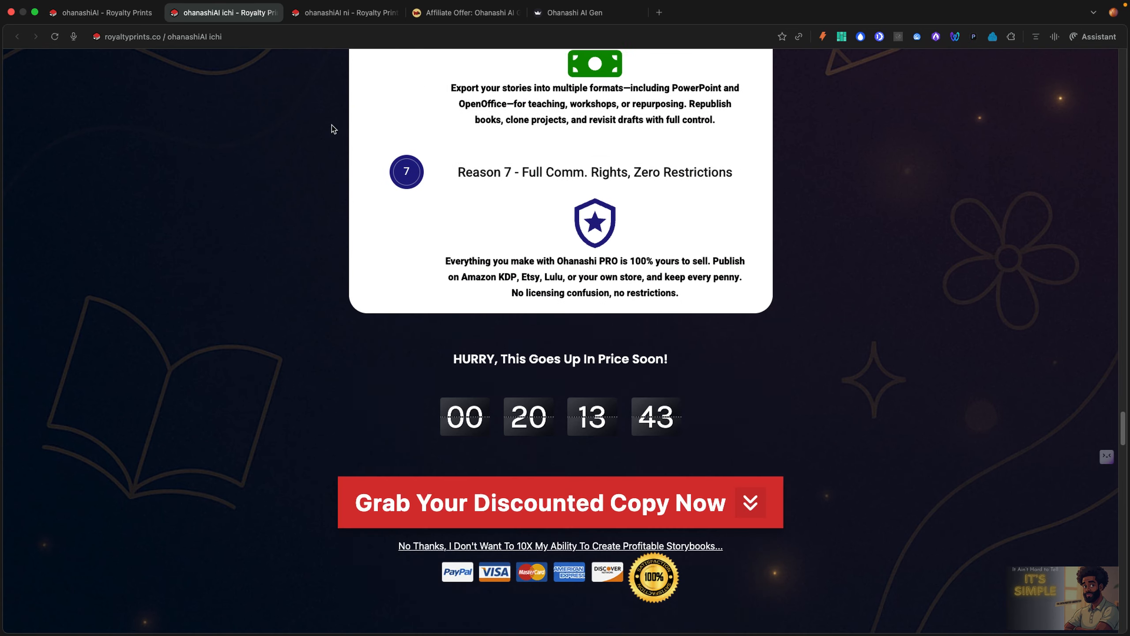
Look over the numbered list of PRO features and their stated values further down the sales page
scroll(332, 125, "down", 20)
scroll(332, 125, "down", 5)
scroll(332, 129, "down", 1)
scroll(332, 129, "up", 1)
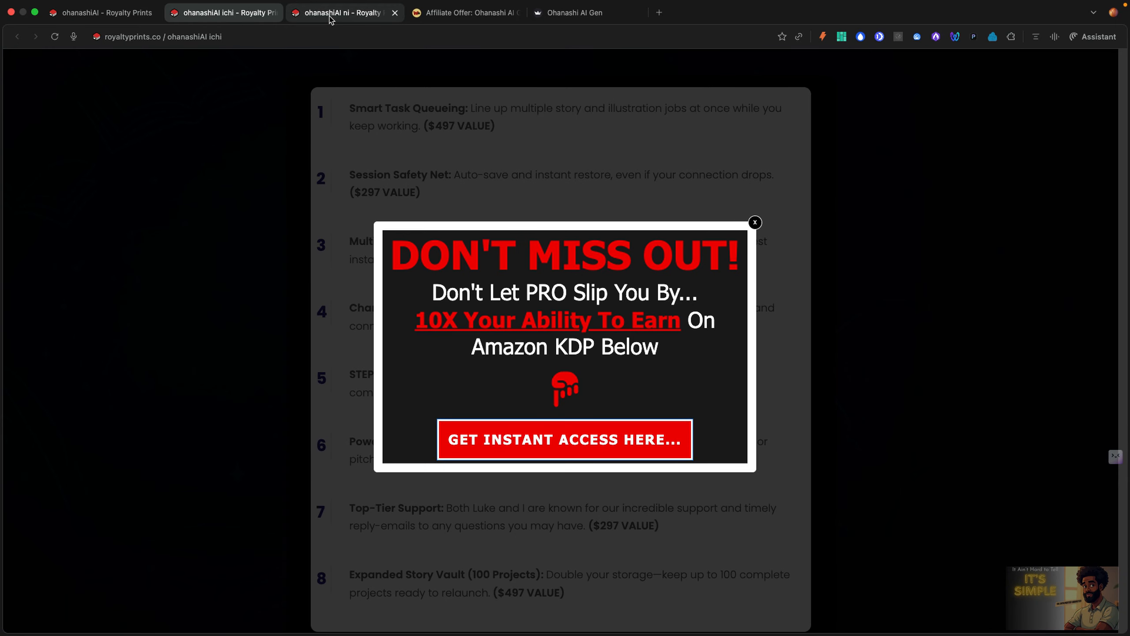
Open the Ohanashi AI Gen Elite upgrade page, dismiss its "Are You Sure?" pop-up, and review the bulleted Elite features
left_click(329, 18)
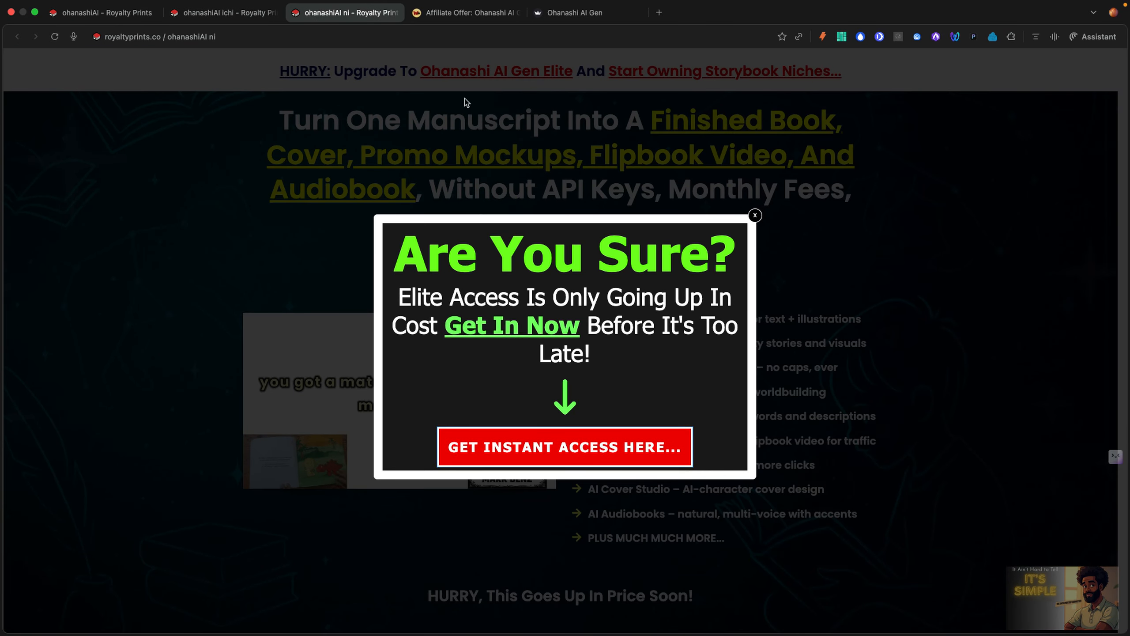
left_click(747, 221)
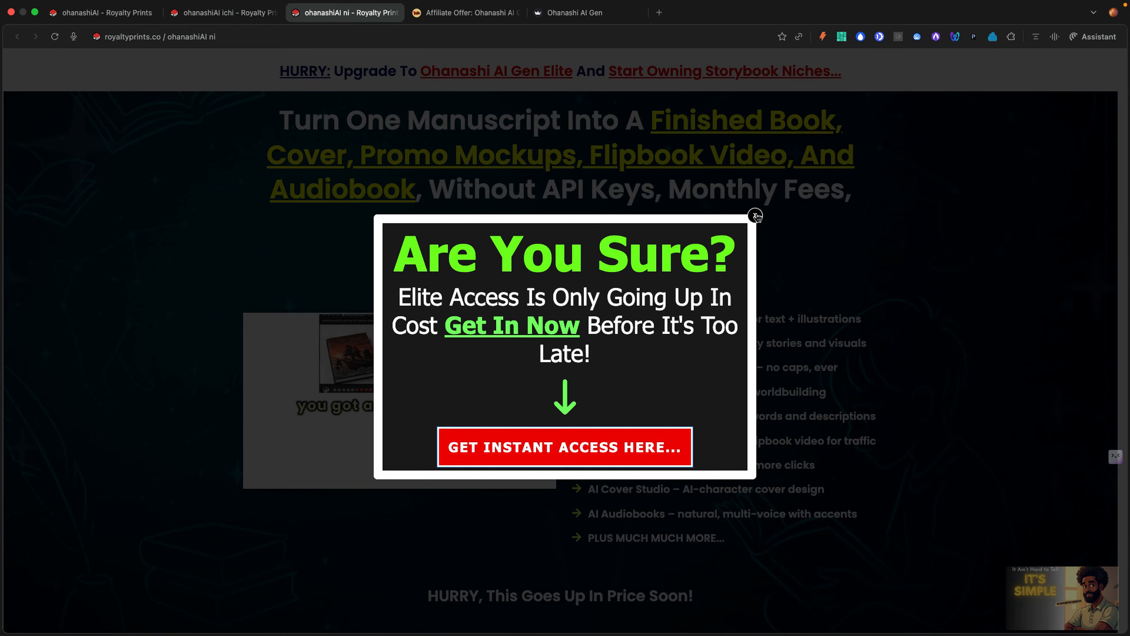
scroll(758, 218, "down", 1)
scroll(757, 218, "up", 1)
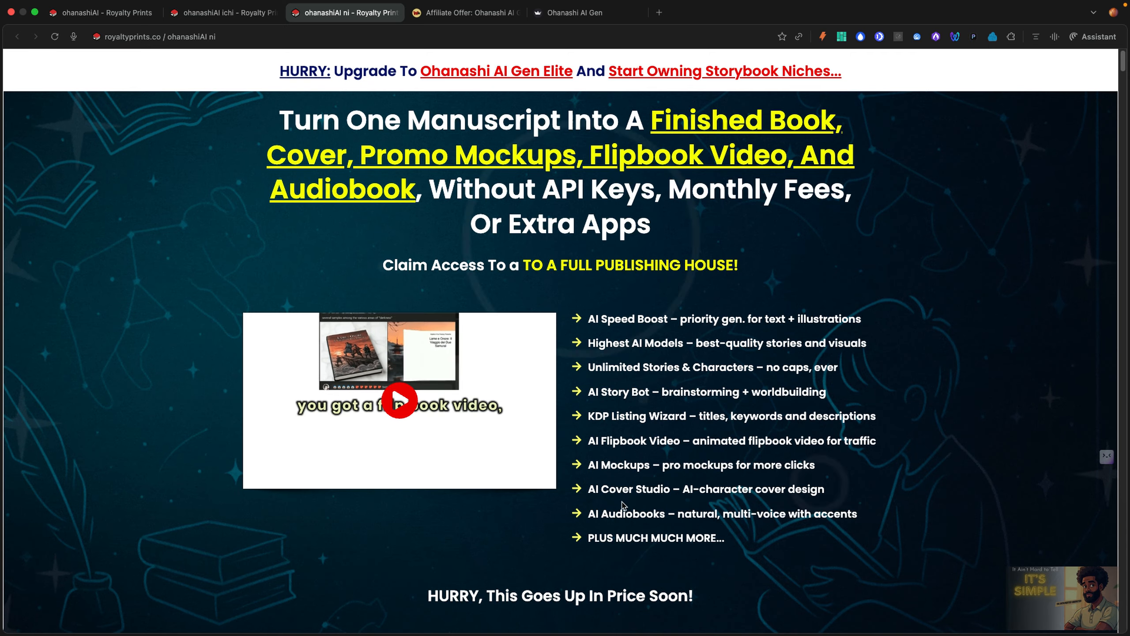
Read the Elite page's introduction, from the "Frankenstein-Publishing" story to "How ELITE Makes Your Online Business 10X Easier"
scroll(634, 515, "down", 15)
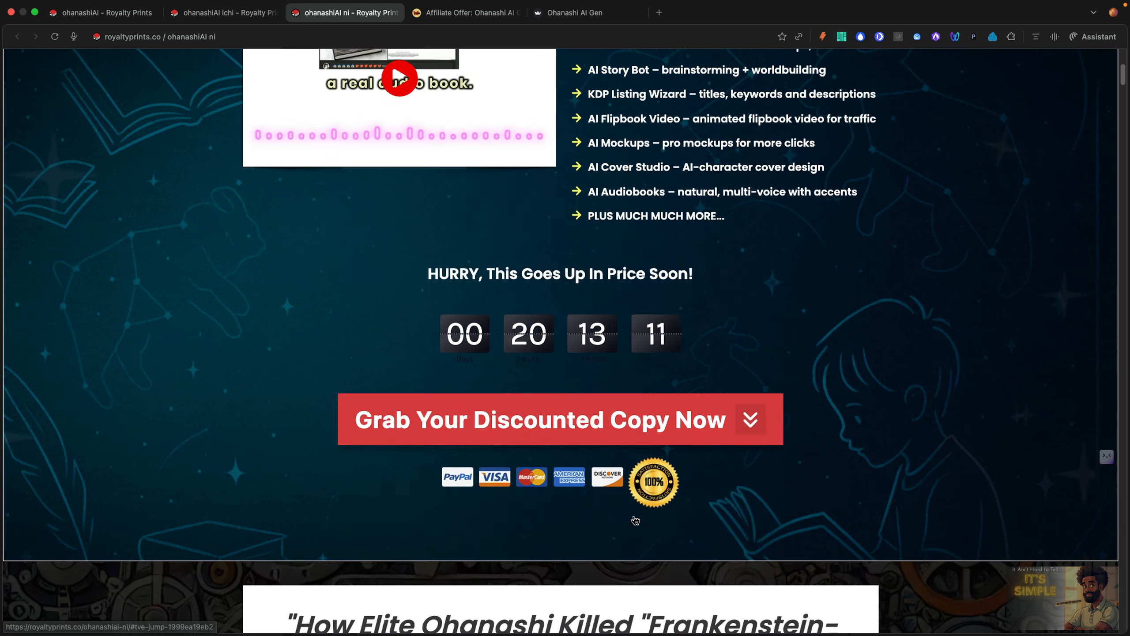
scroll(633, 516, "down", 4)
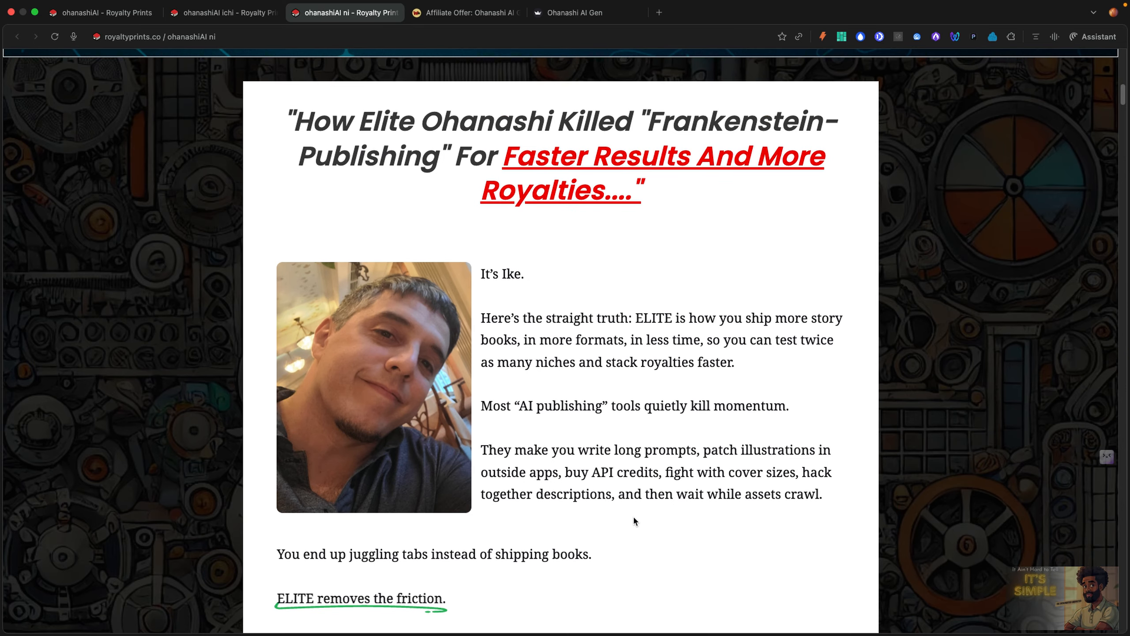
scroll(634, 518, "down", 4)
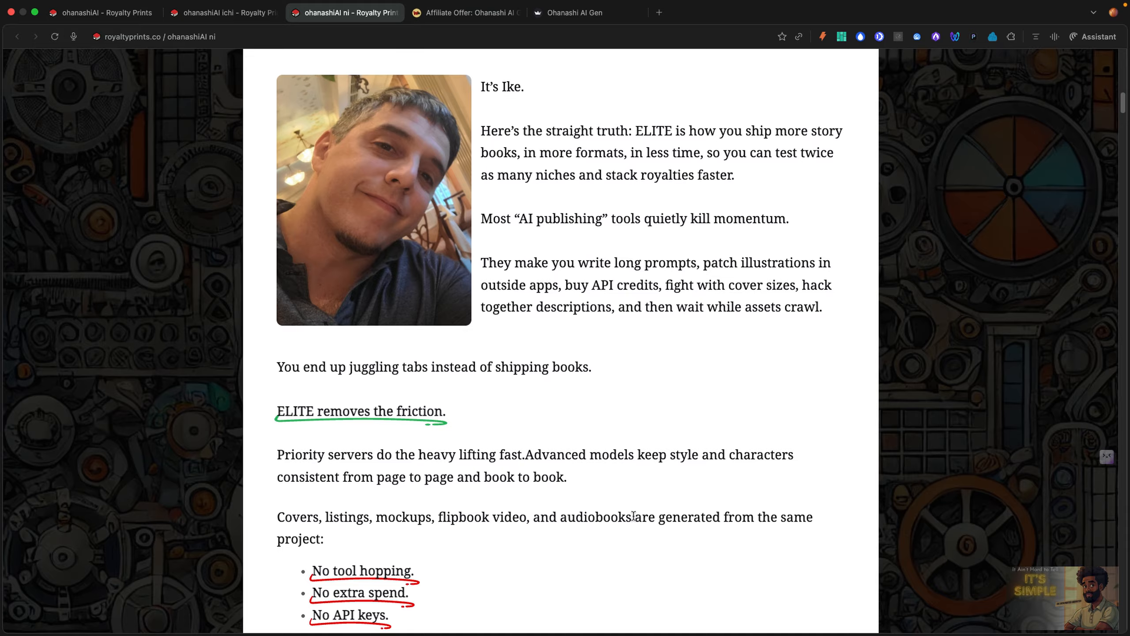
scroll(634, 516, "down", 9)
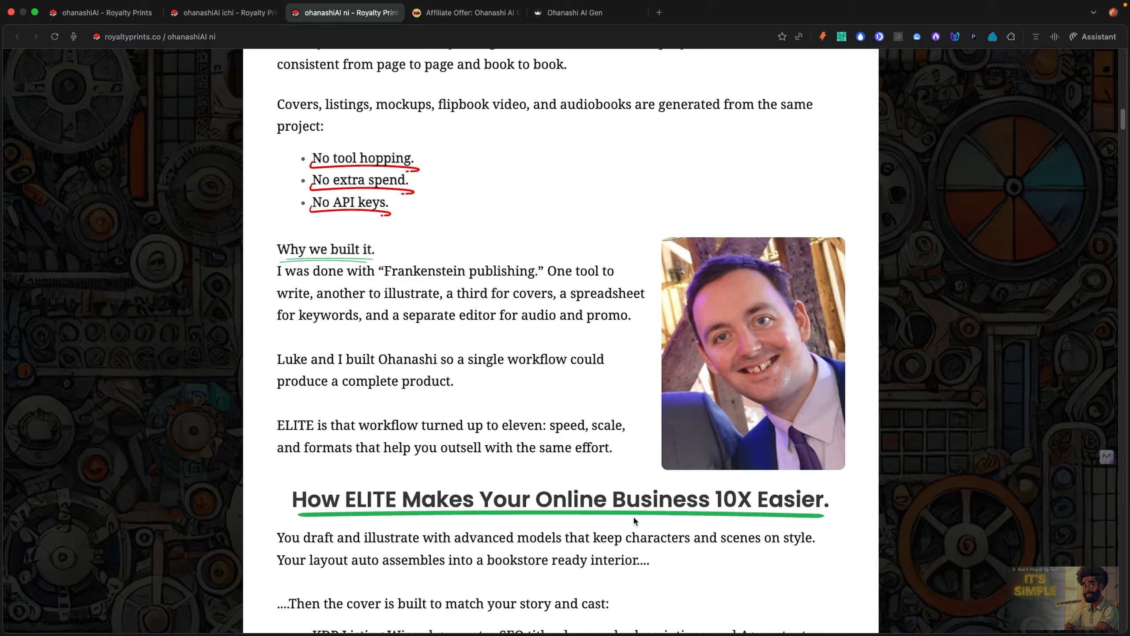
scroll(634, 521, "down", 1)
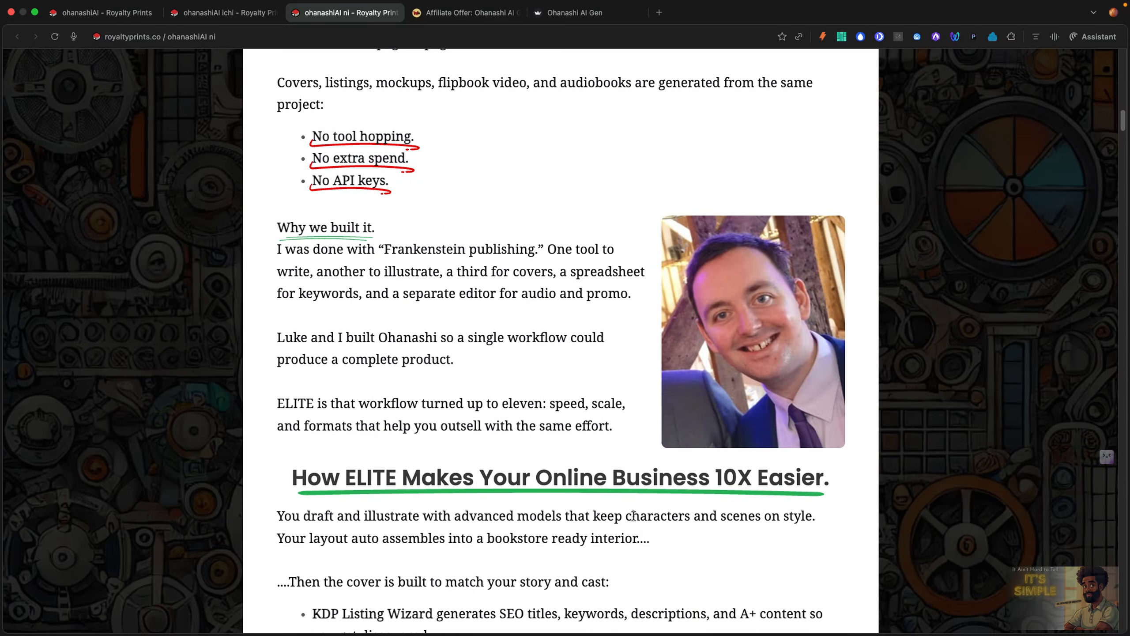
scroll(634, 515, "down", 8)
Examine the Elite version's feature cards, from AI Speed Boost to AI Audiobook Creator
scroll(634, 521, "down", 10)
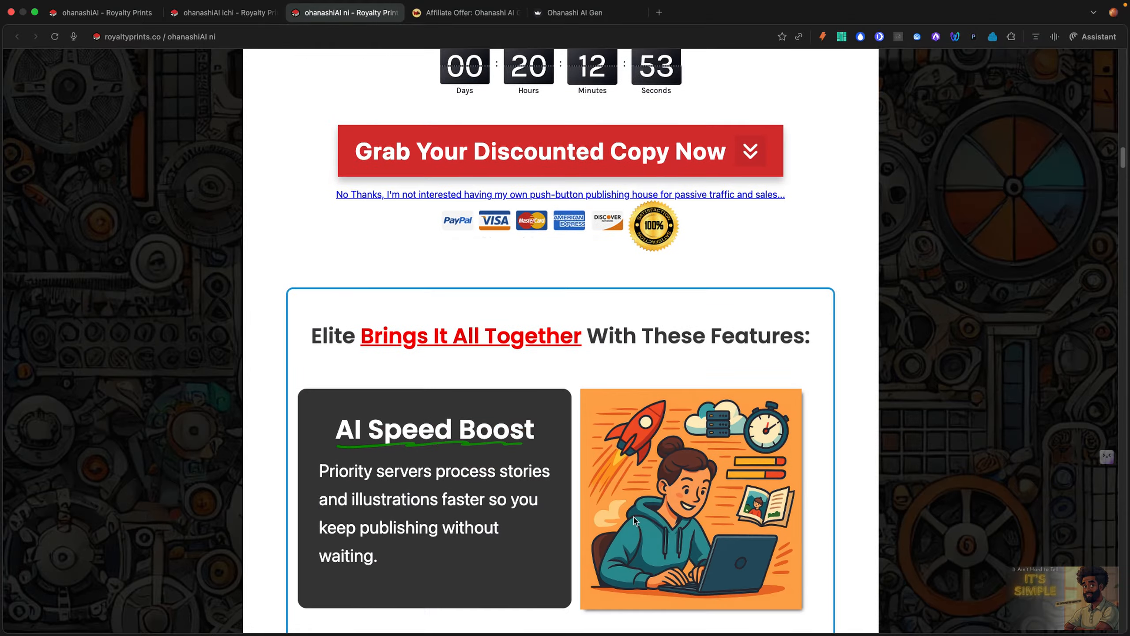
scroll(634, 520, "down", 2)
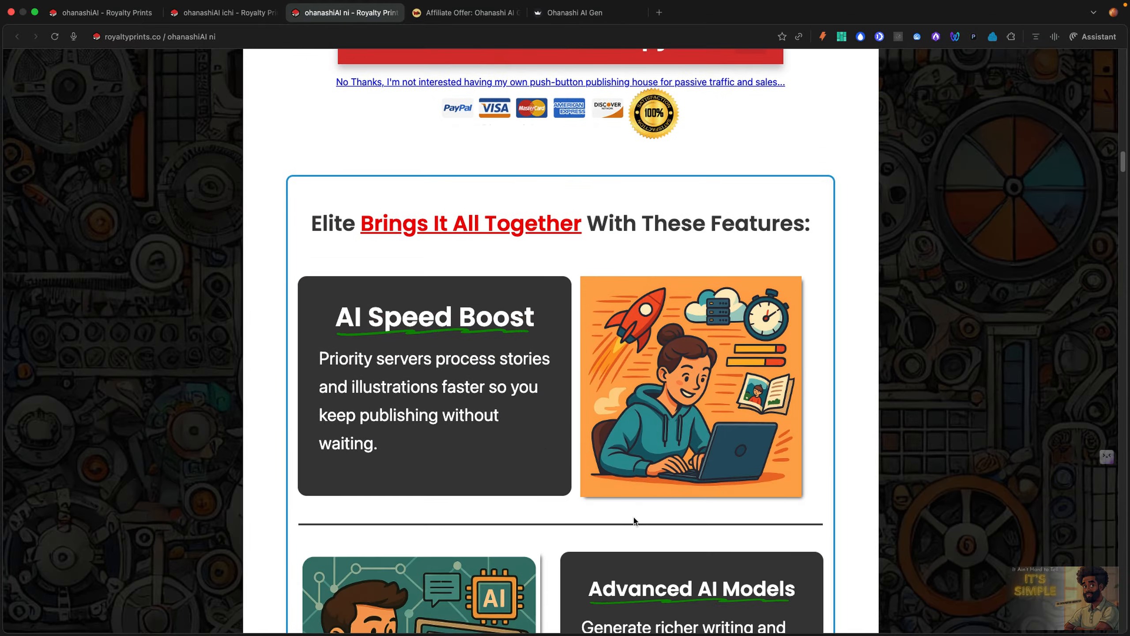
scroll(633, 521, "down", 2)
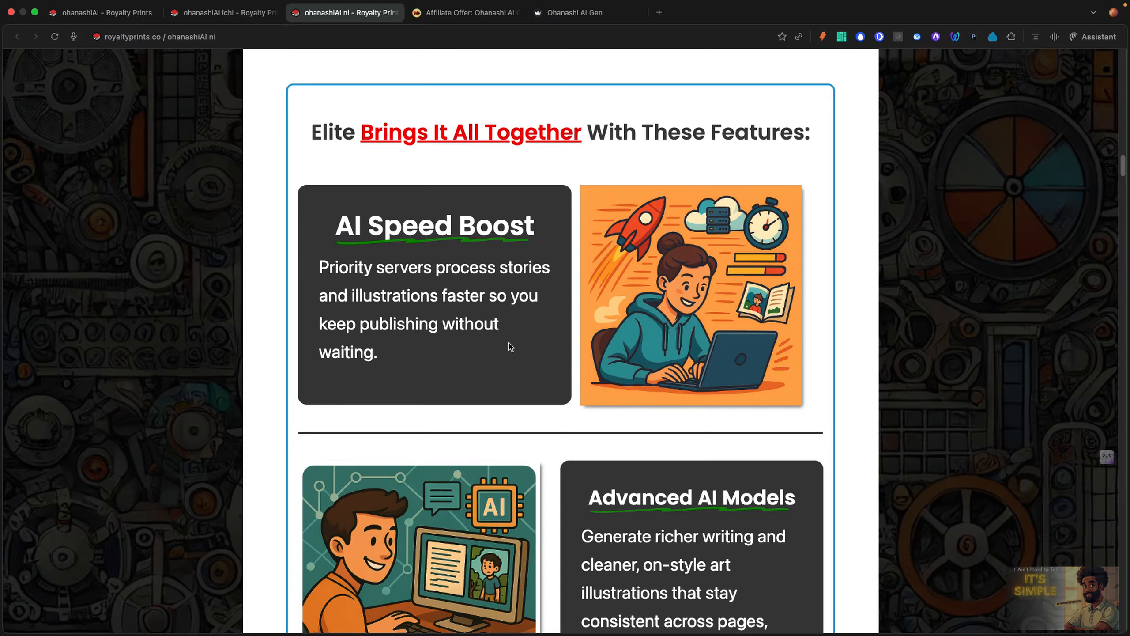
scroll(511, 347, "down", 4)
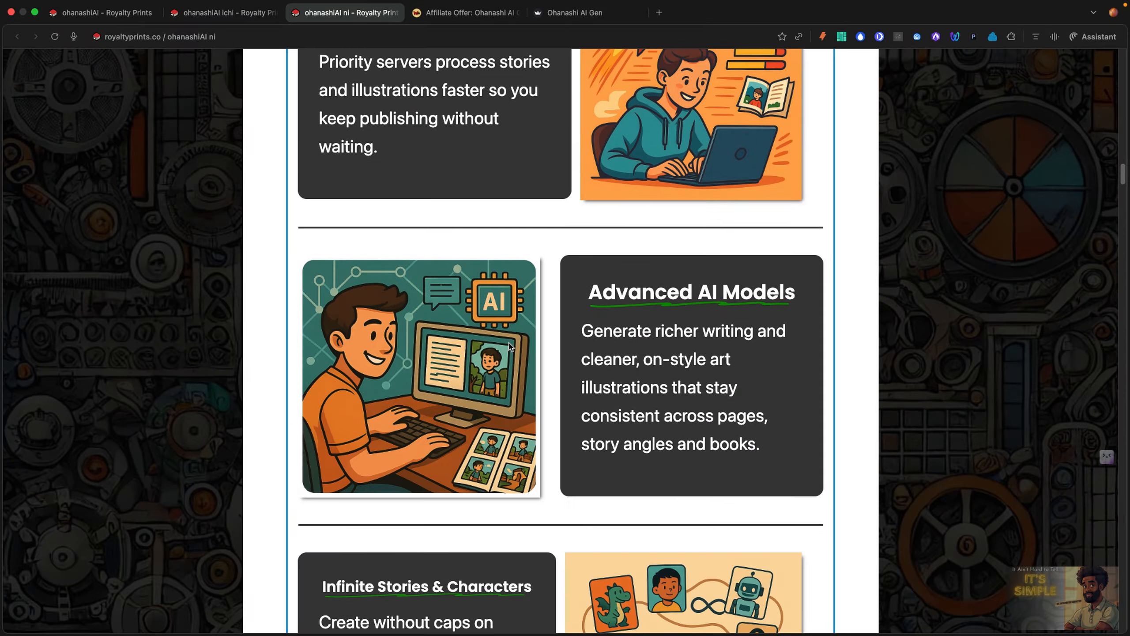
scroll(510, 347, "down", 4)
scroll(509, 347, "down", 4)
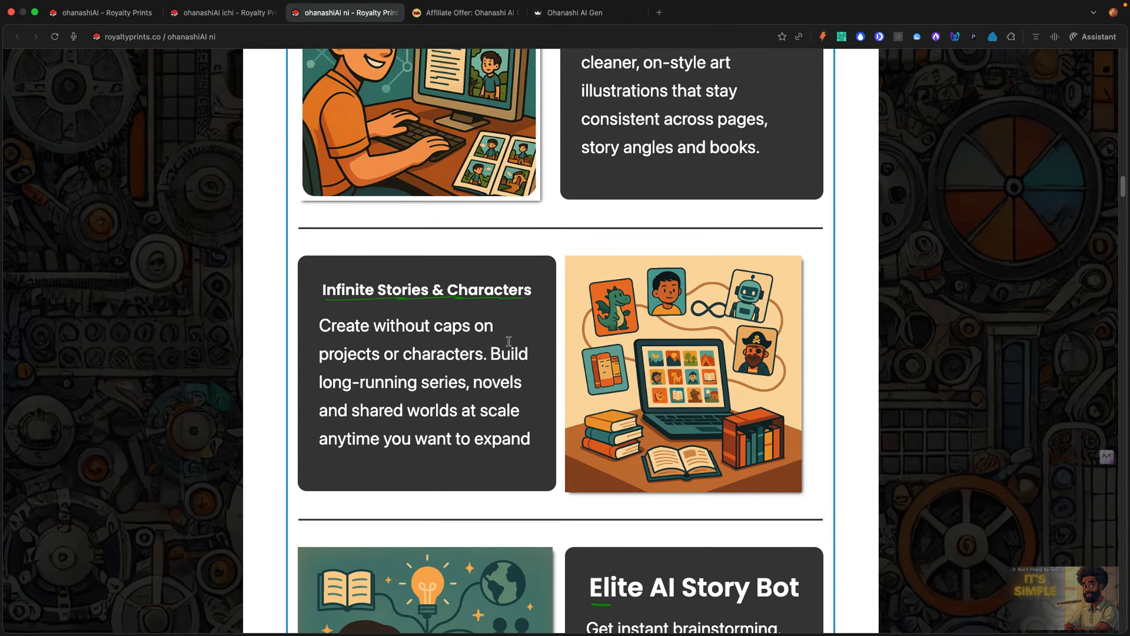
scroll(509, 341, "down", 4)
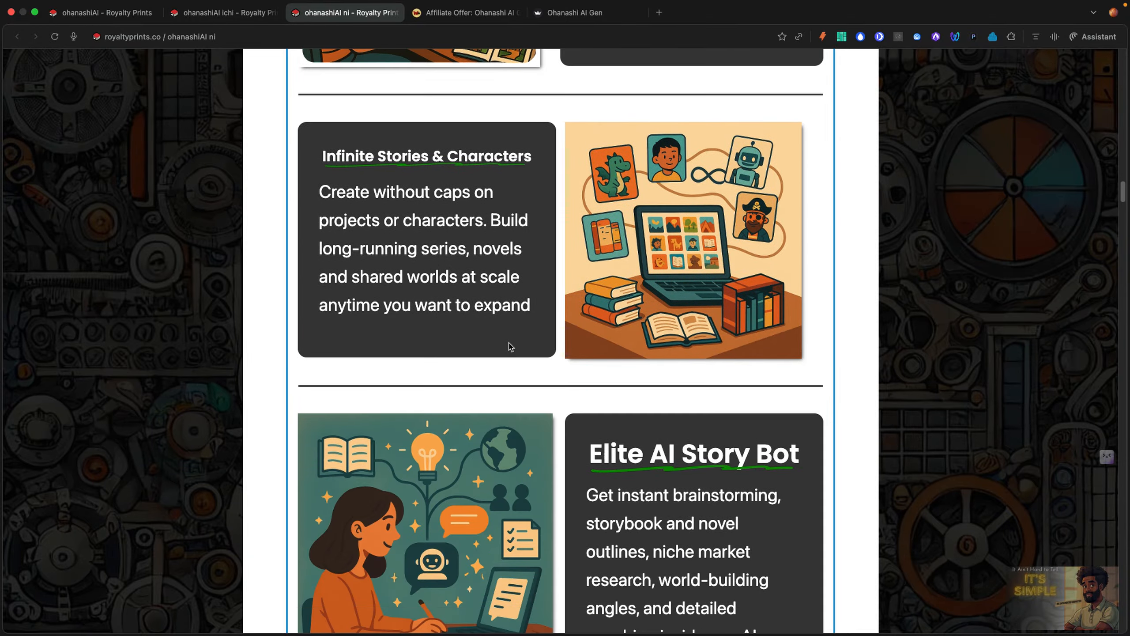
scroll(509, 347, "down", 4)
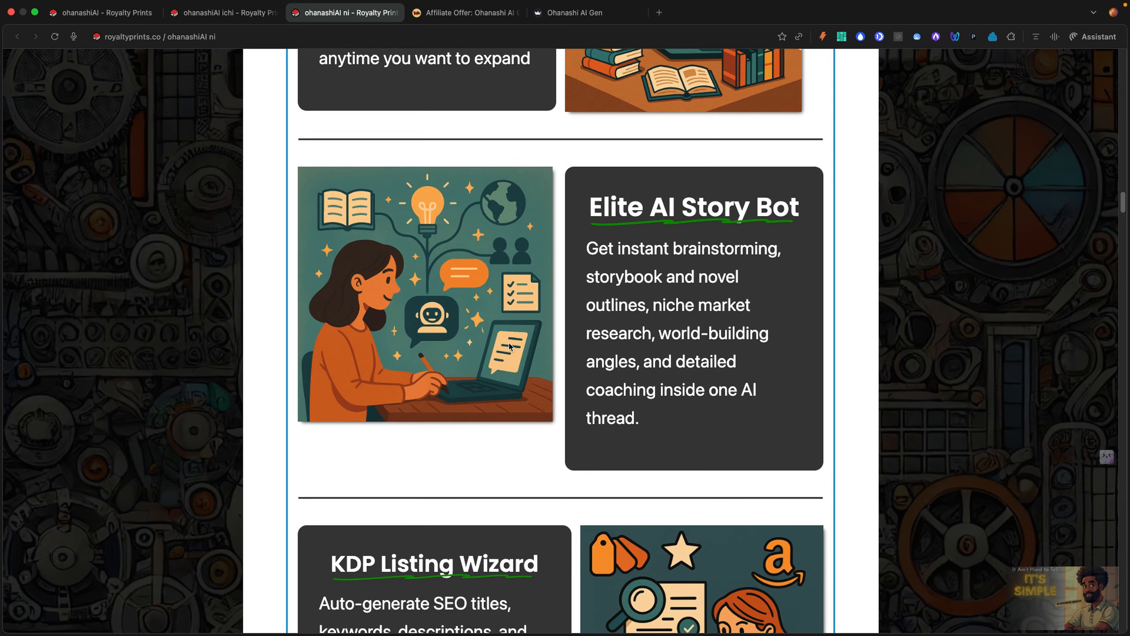
scroll(510, 347, "down", 6)
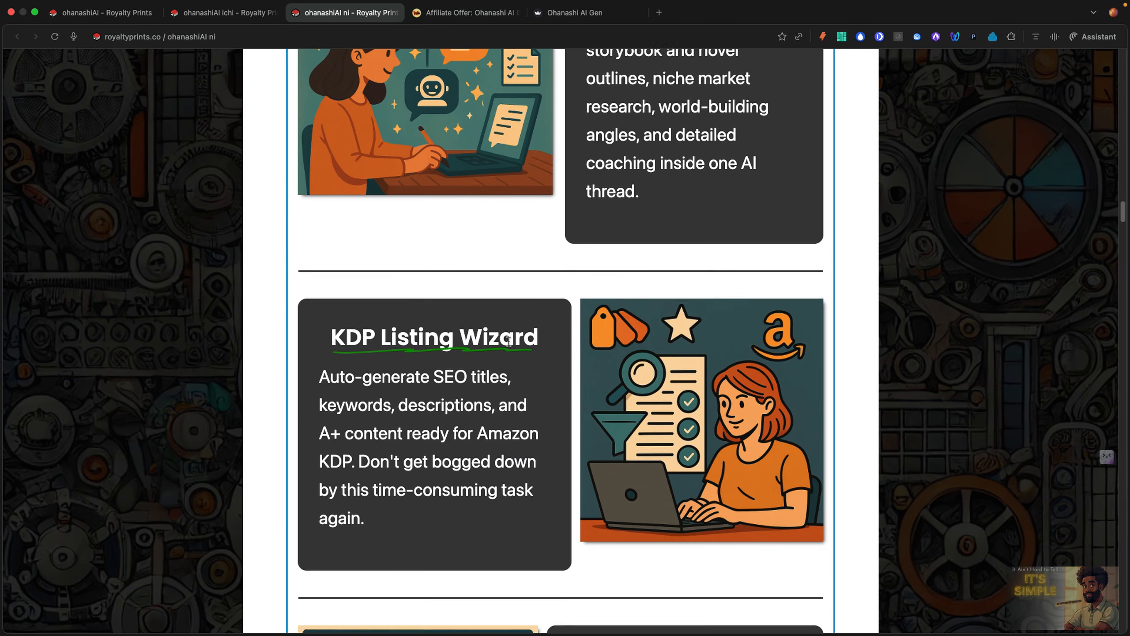
scroll(509, 346, "down", 3)
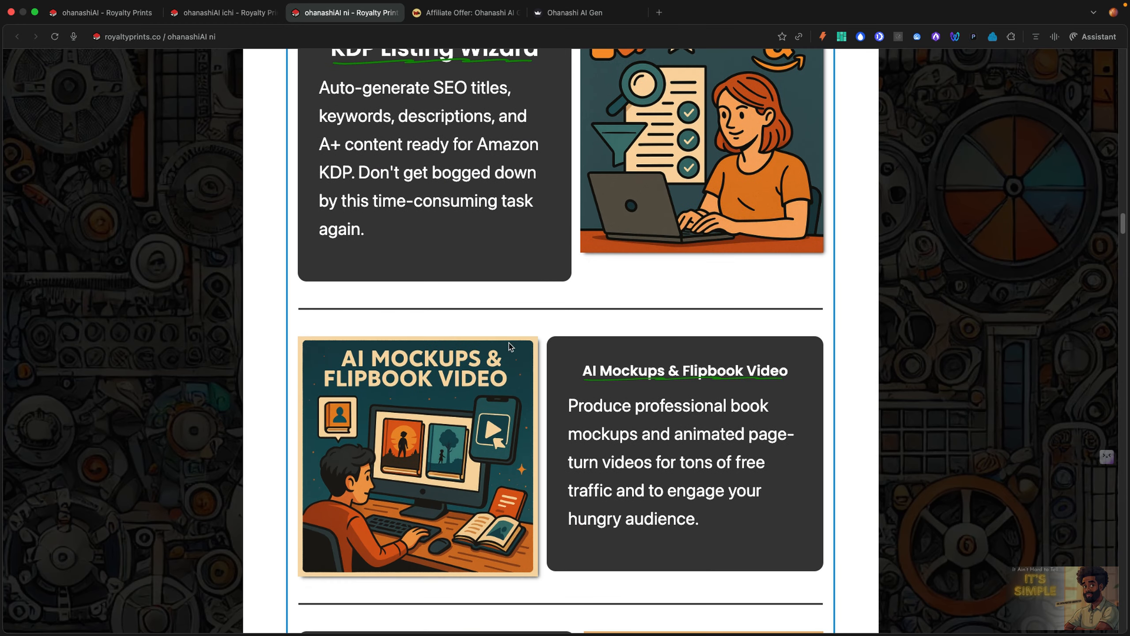
scroll(509, 347, "down", 5)
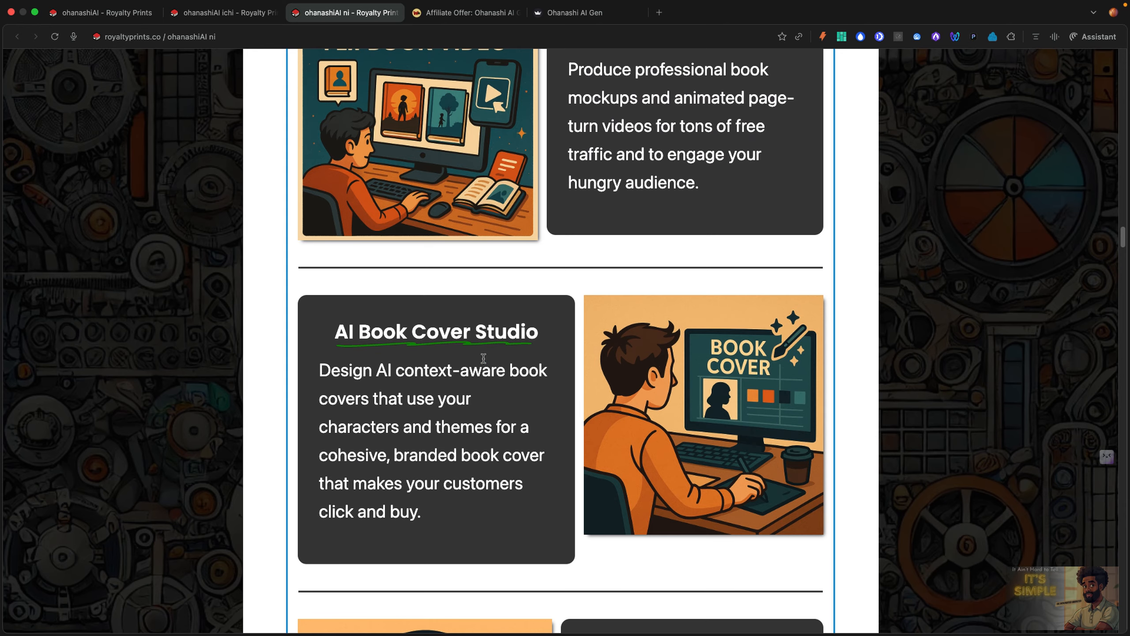
scroll(484, 359, "down", 7)
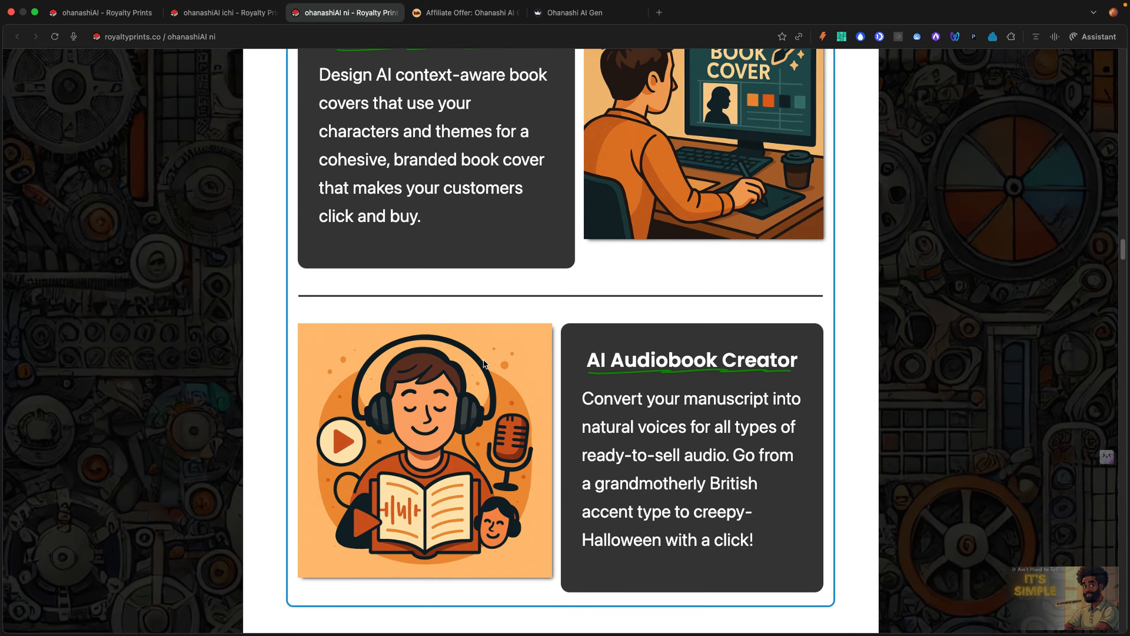
Review the "Syndication Income Loop" section and the Elite user testimonials with their flipbook examples
scroll(484, 361, "down", 10)
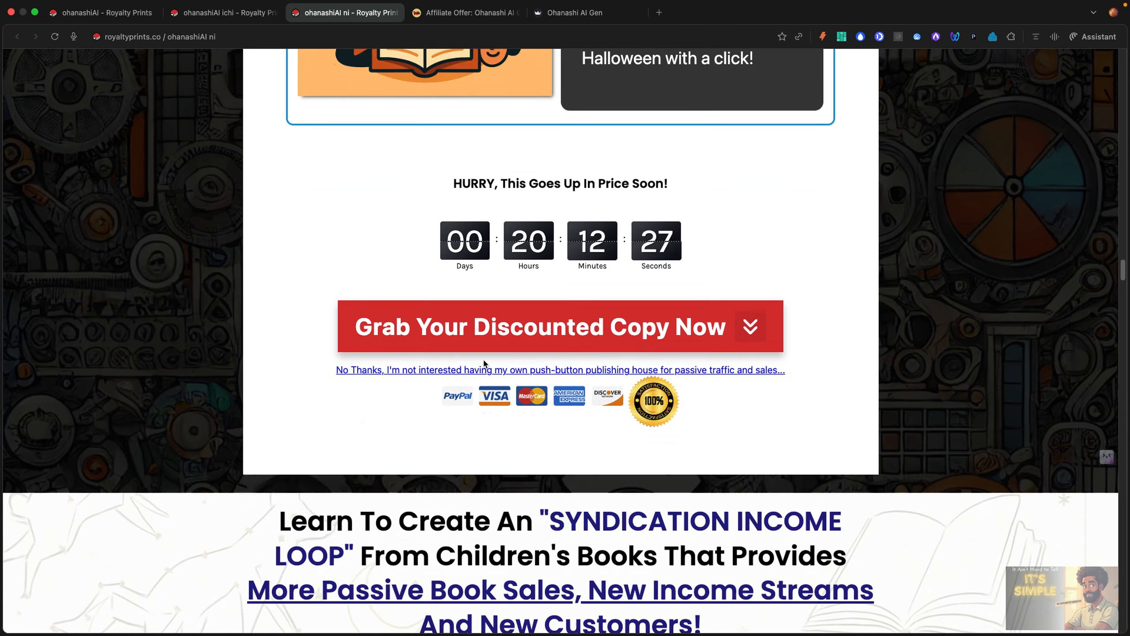
scroll(484, 359, "down", 10)
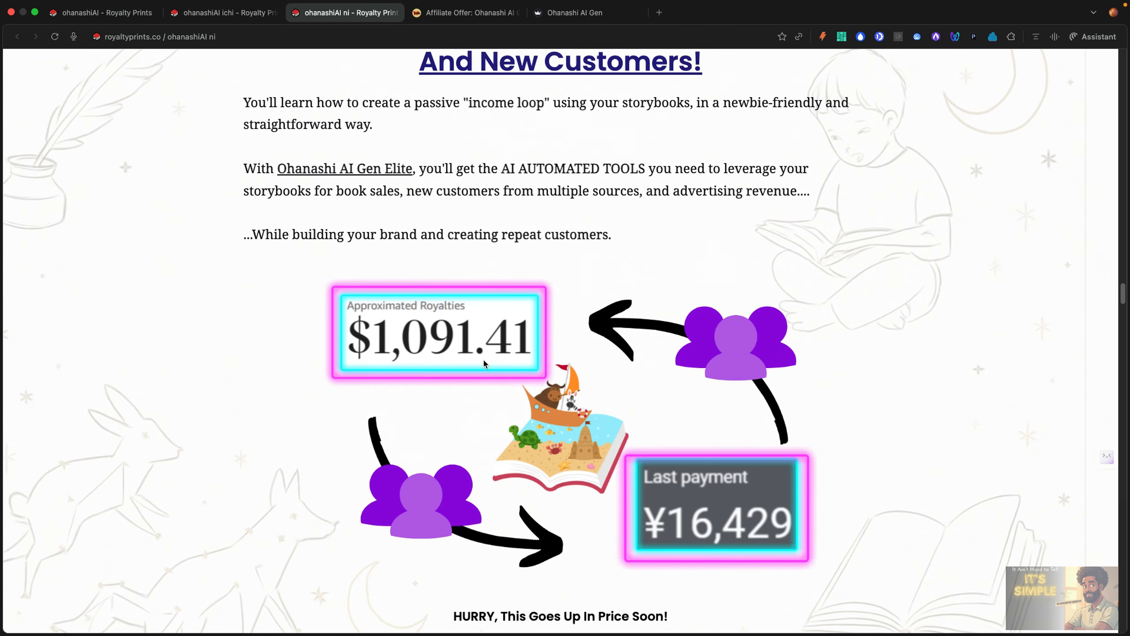
scroll(483, 359, "down", 10)
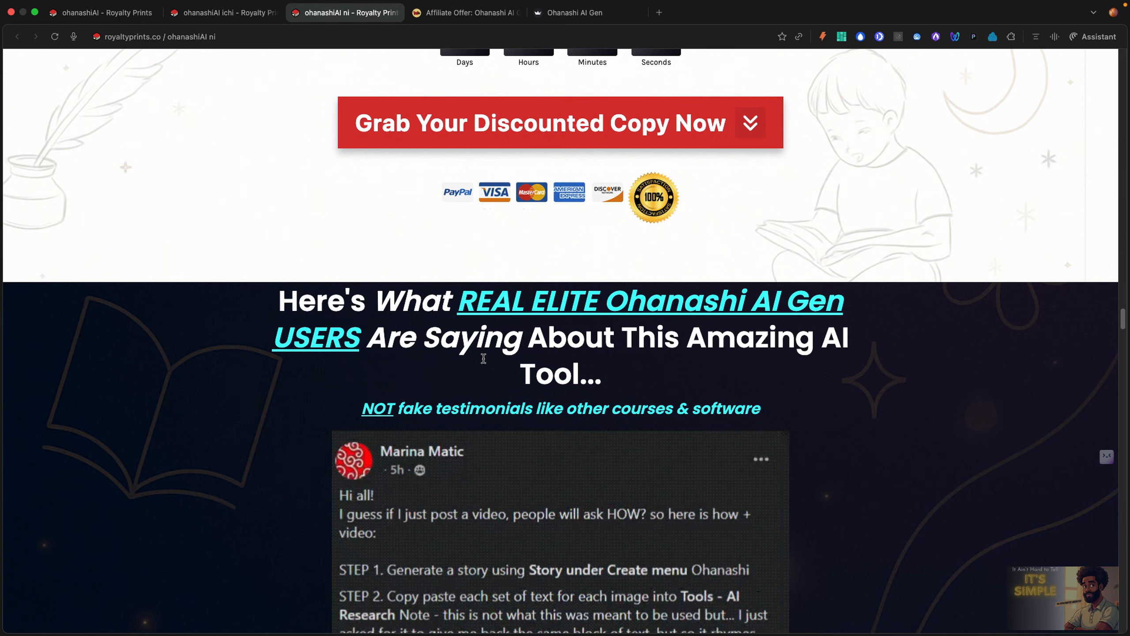
scroll(483, 361, "down", 2)
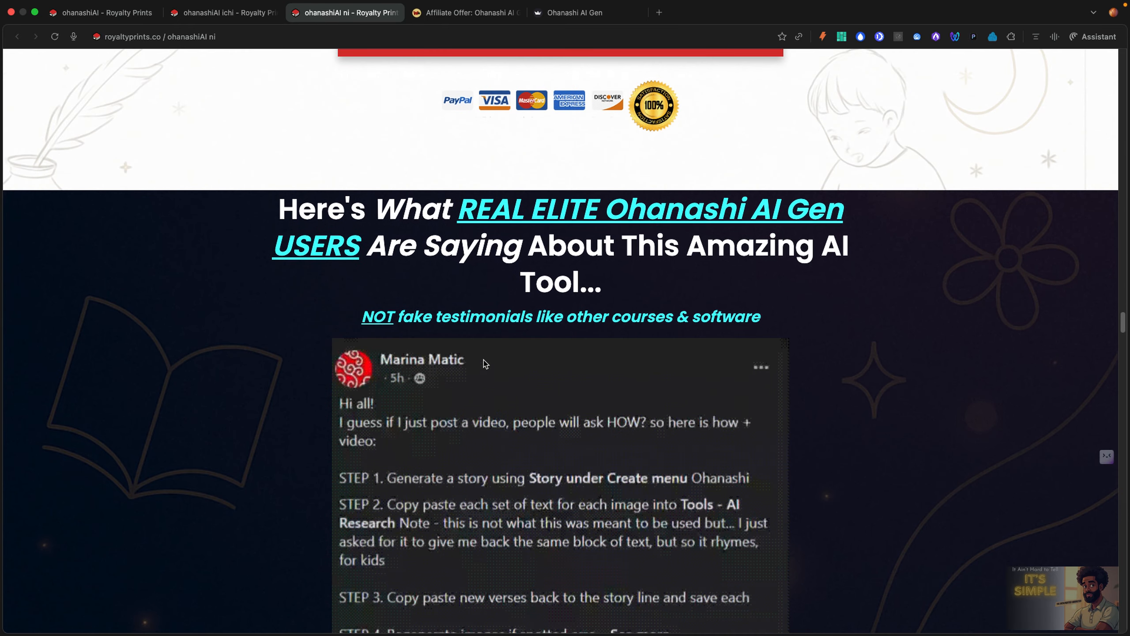
scroll(483, 363, "down", 4)
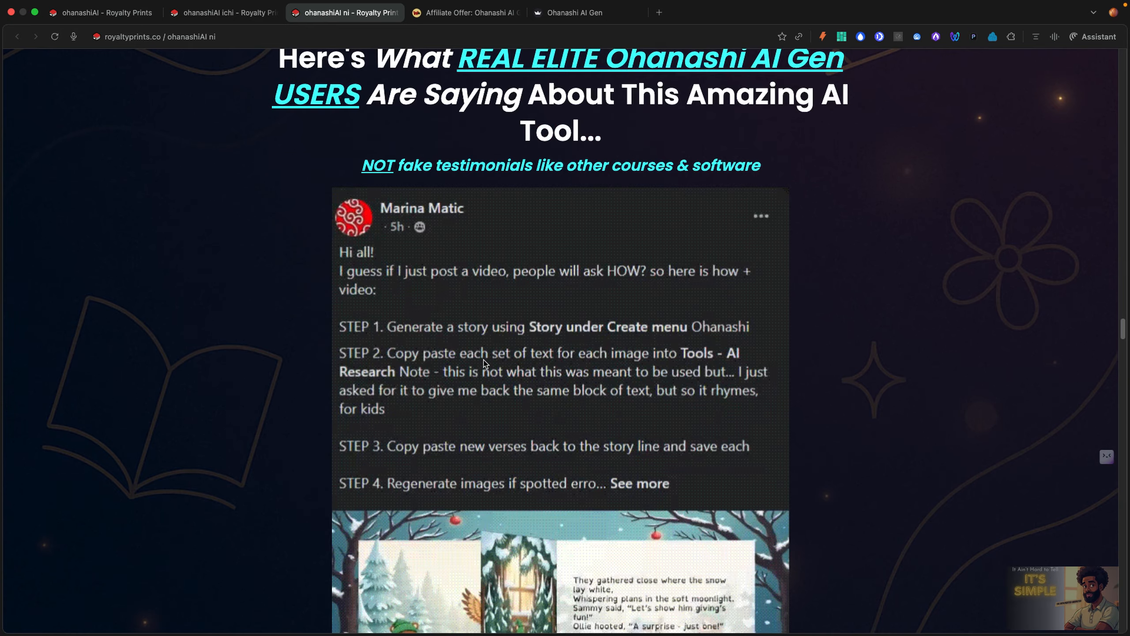
scroll(484, 361, "down", 7)
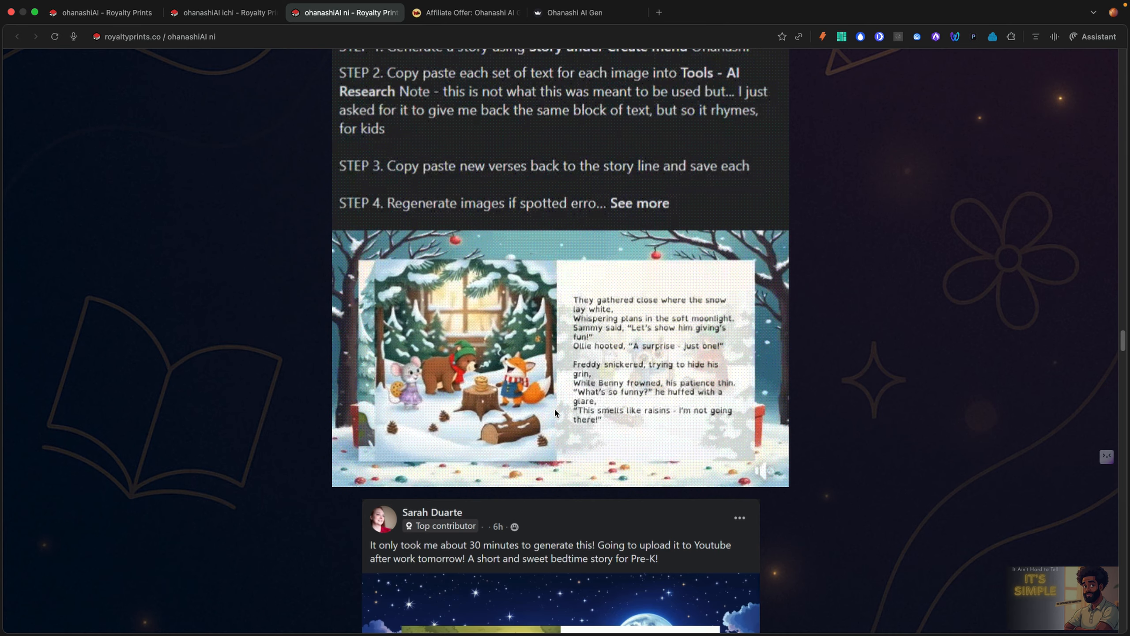
scroll(555, 408, "down", 1)
scroll(555, 413, "down", 3)
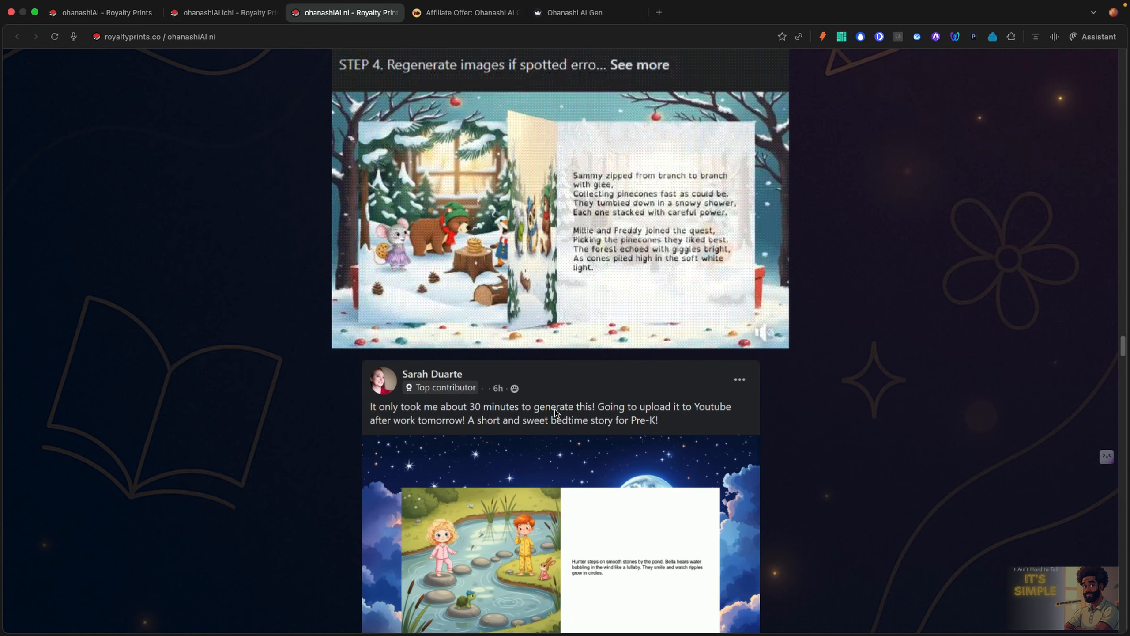
scroll(566, 378, "down", 5)
scroll(569, 364, "down", 12)
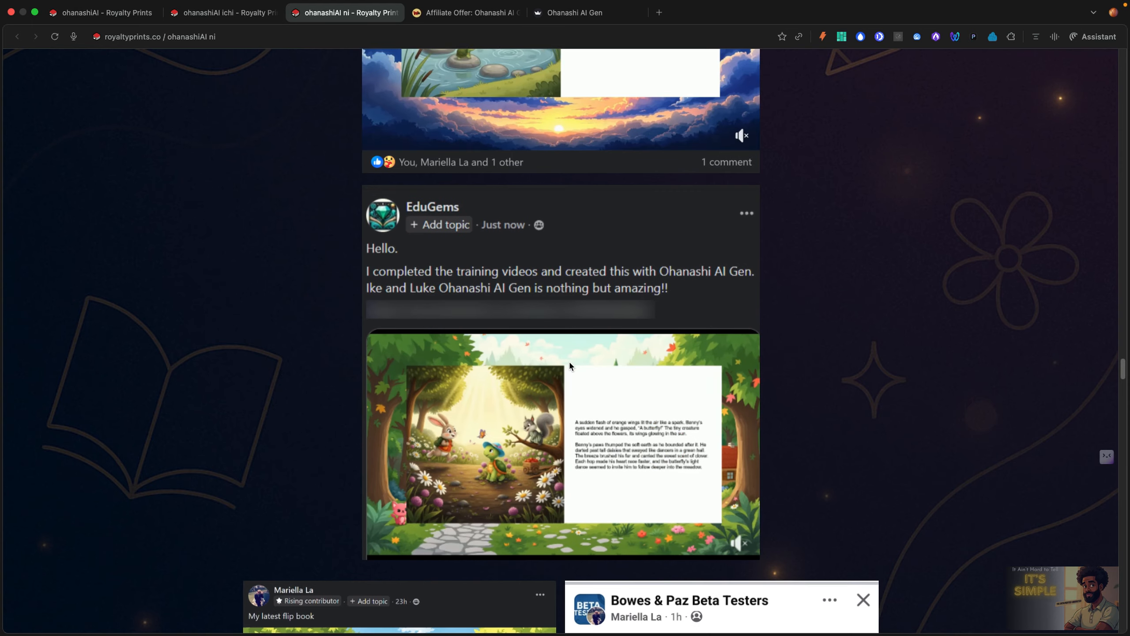
scroll(569, 363, "down", 15)
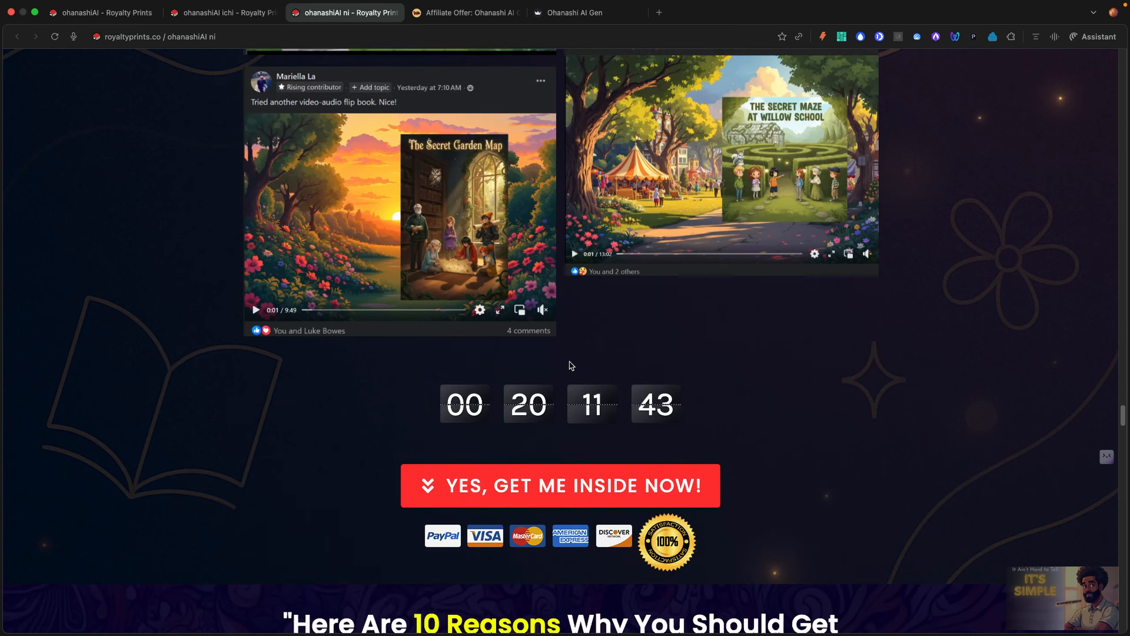
Go through the numbered reasons for getting the Elite upgrade, from free buyer traffic to 360 Profit Syndication
scroll(570, 364, "down", 1)
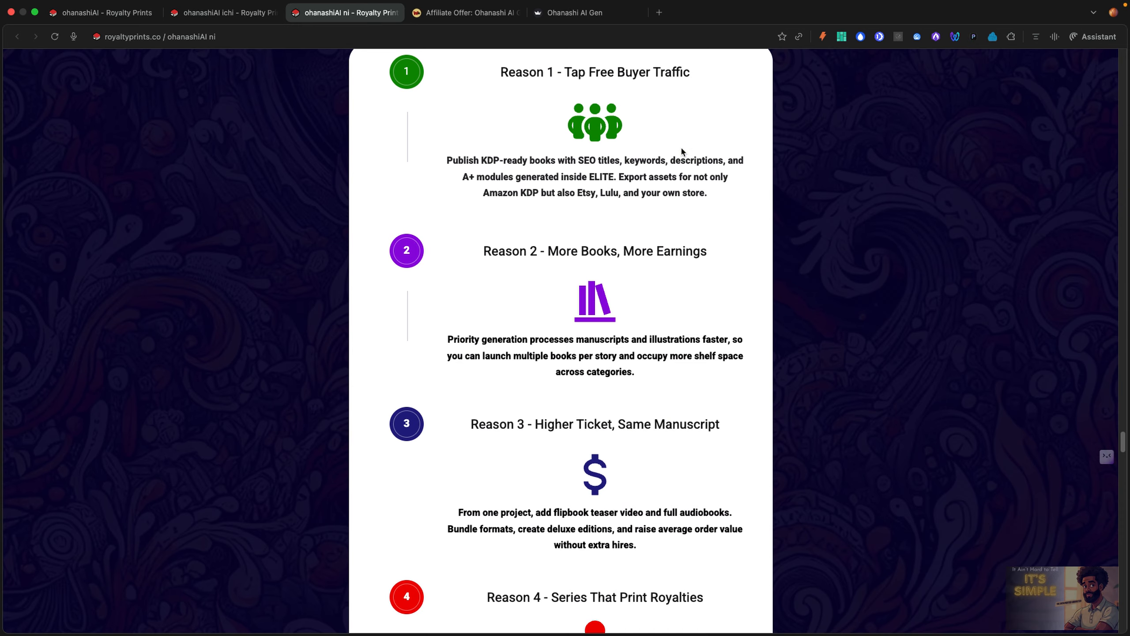
scroll(680, 201, "down", 10)
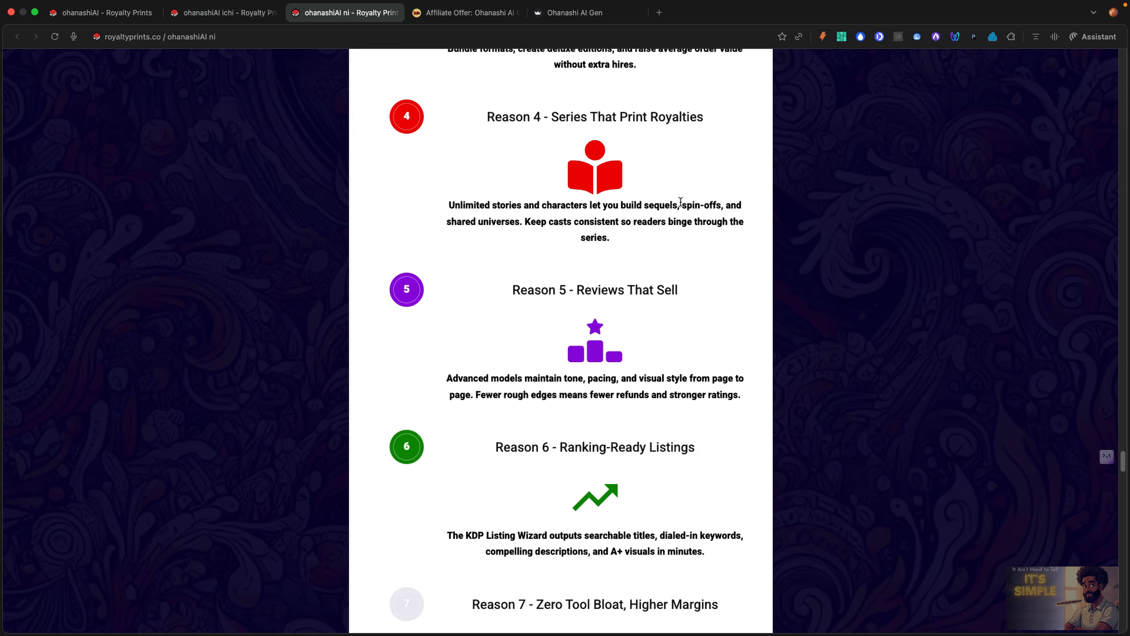
scroll(680, 202, "down", 10)
scroll(681, 203, "down", 5)
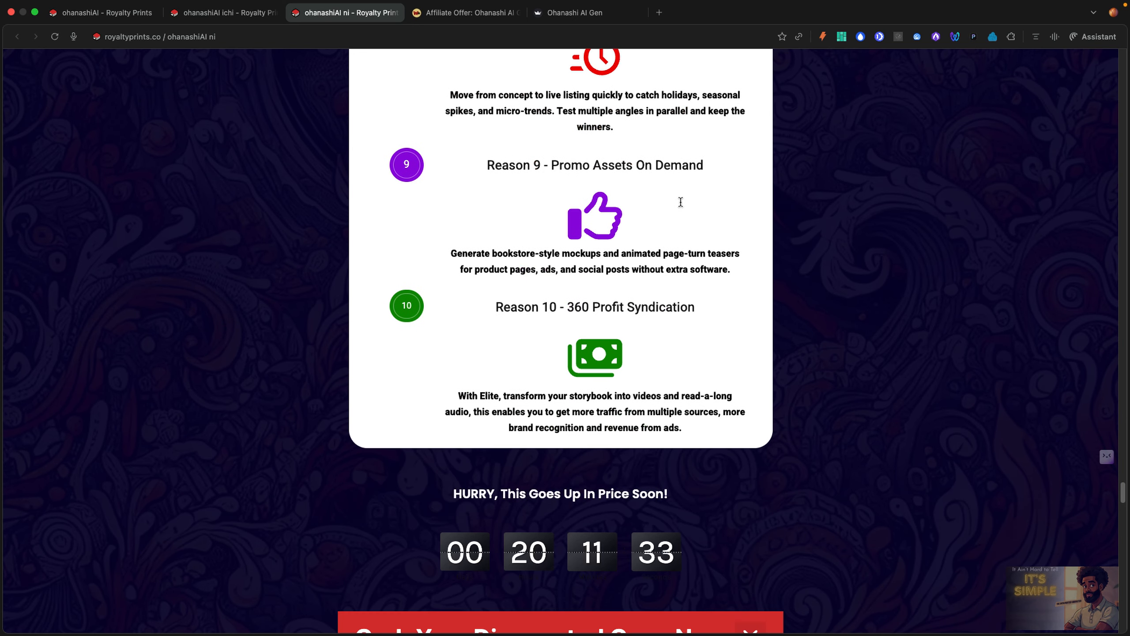
Look over the "Real World Value" list of Elite features and their stated values
scroll(681, 202, "down", 3)
scroll(681, 202, "down", 6)
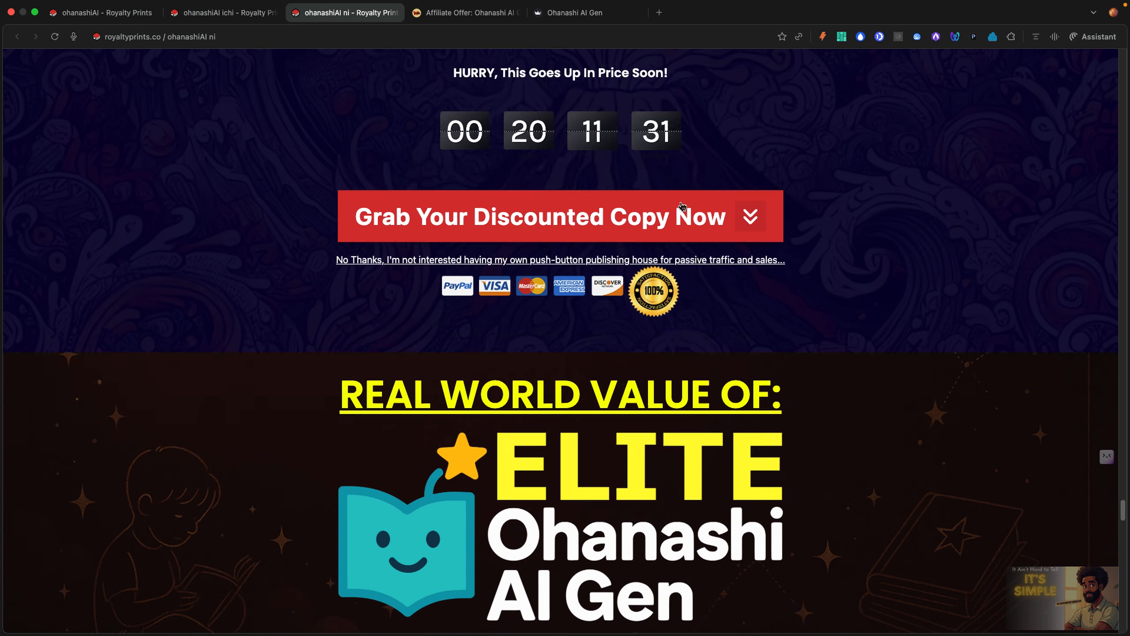
scroll(681, 205, "down", 12)
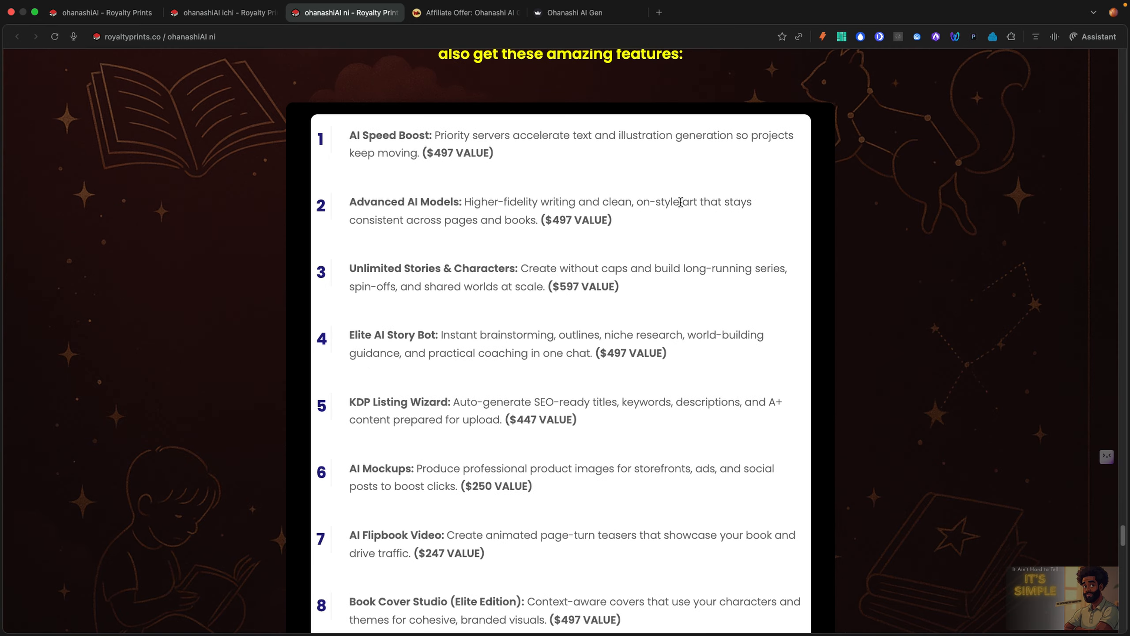
scroll(681, 203, "down", 4)
scroll(681, 207, "up", 2)
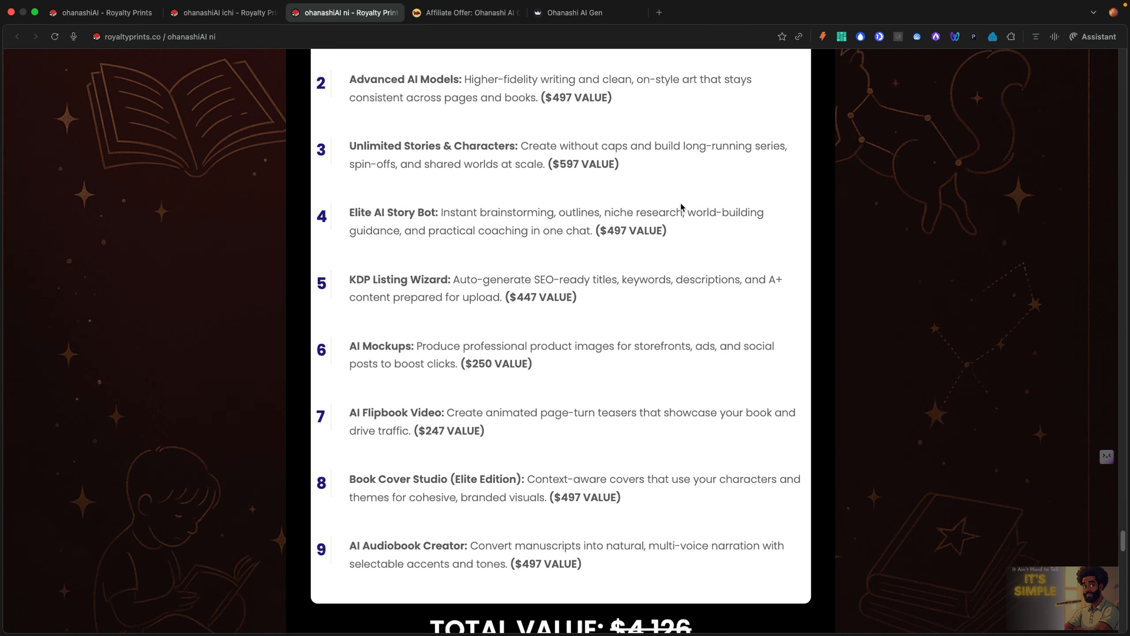
scroll(681, 206, "up", 2)
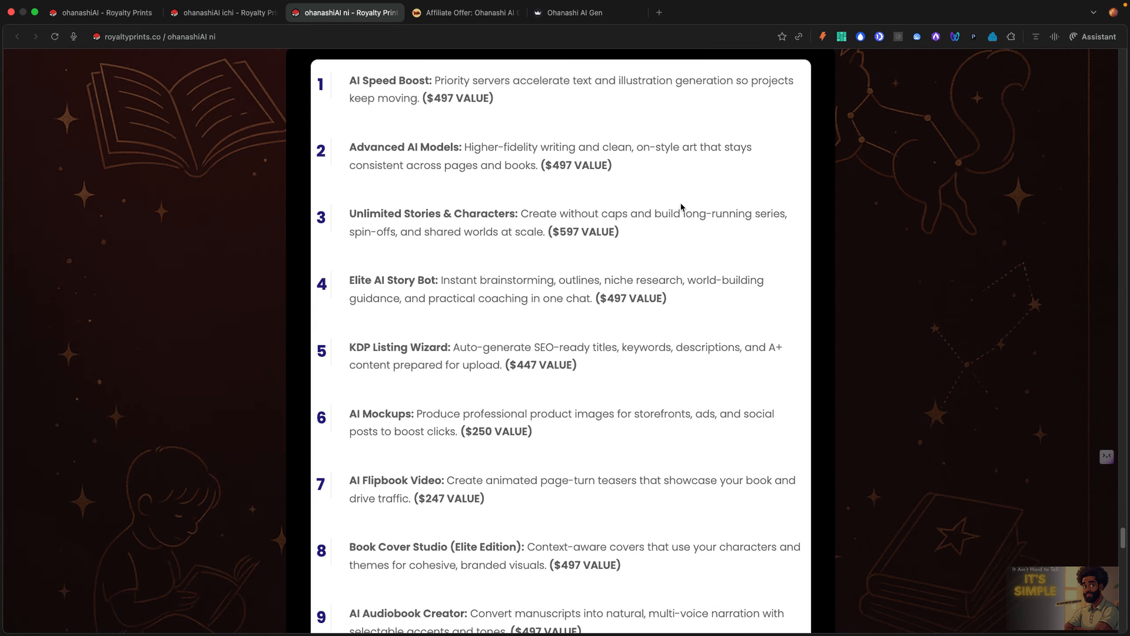
Return to the Ohanashi AI Gen app and view the Story Preview of "The Shy Squirrel's Scarf Hunt"
left_click(575, 23)
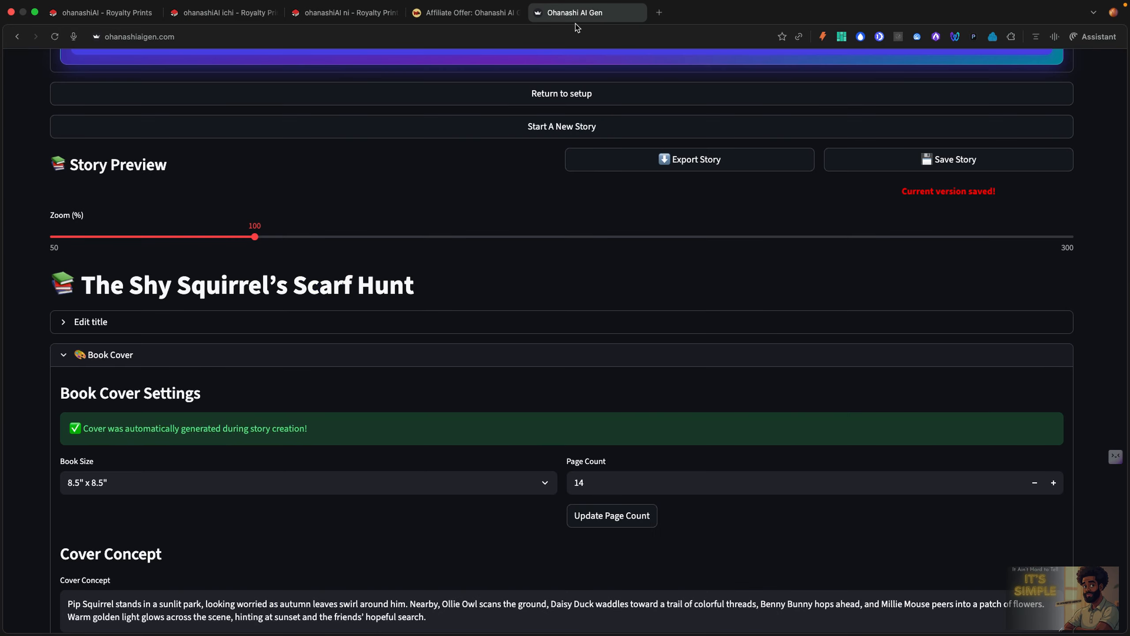
scroll(512, 253, "up", 10)
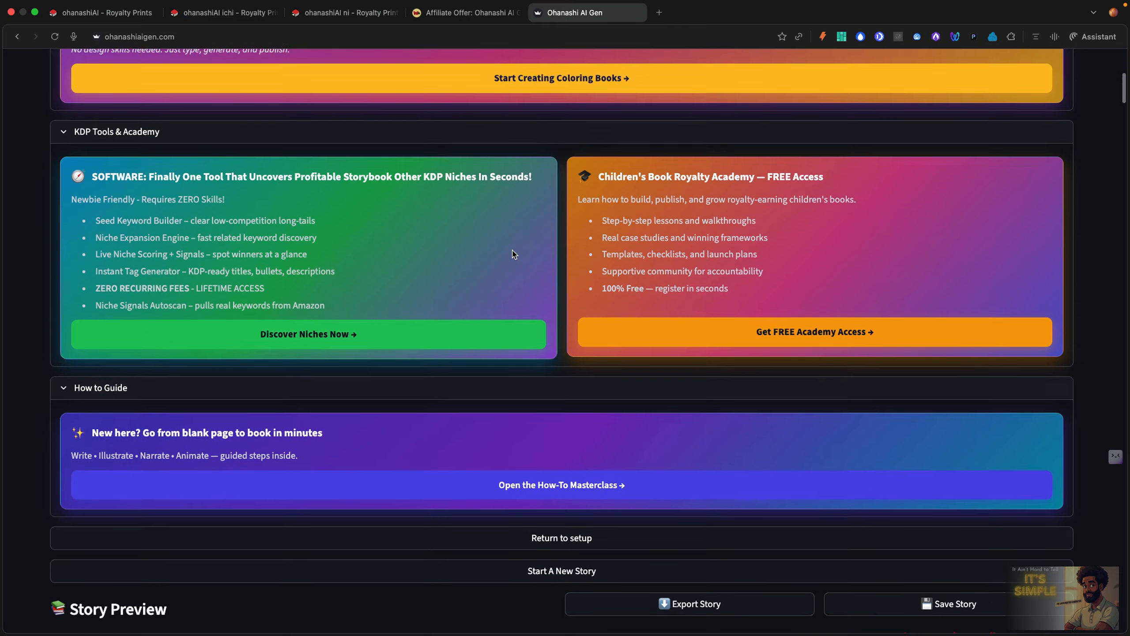
scroll(513, 254, "down", 7)
scroll(514, 255, "down", 1)
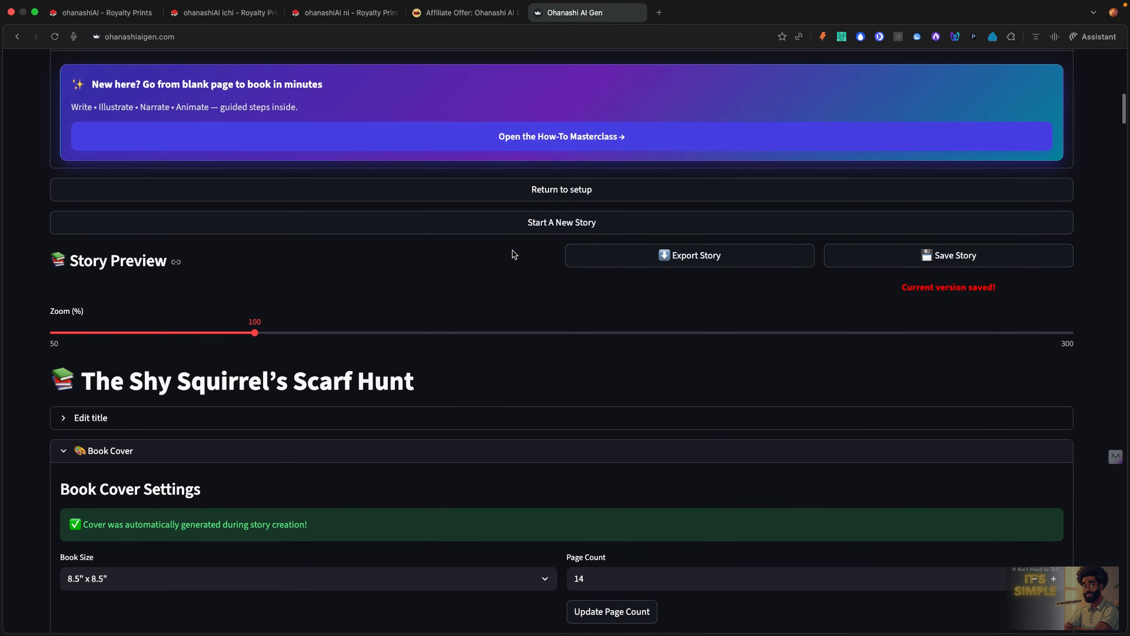
Save the current version of the story "The Shy Squirrel's Scarf Hunt"
scroll(513, 254, "up", 1)
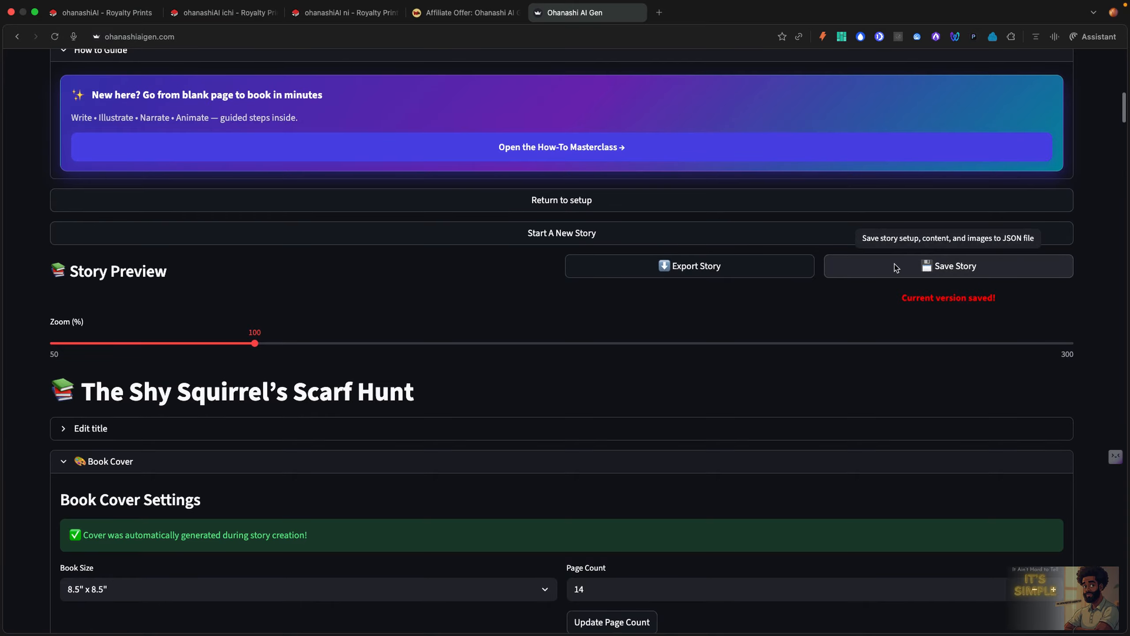
left_click(895, 268)
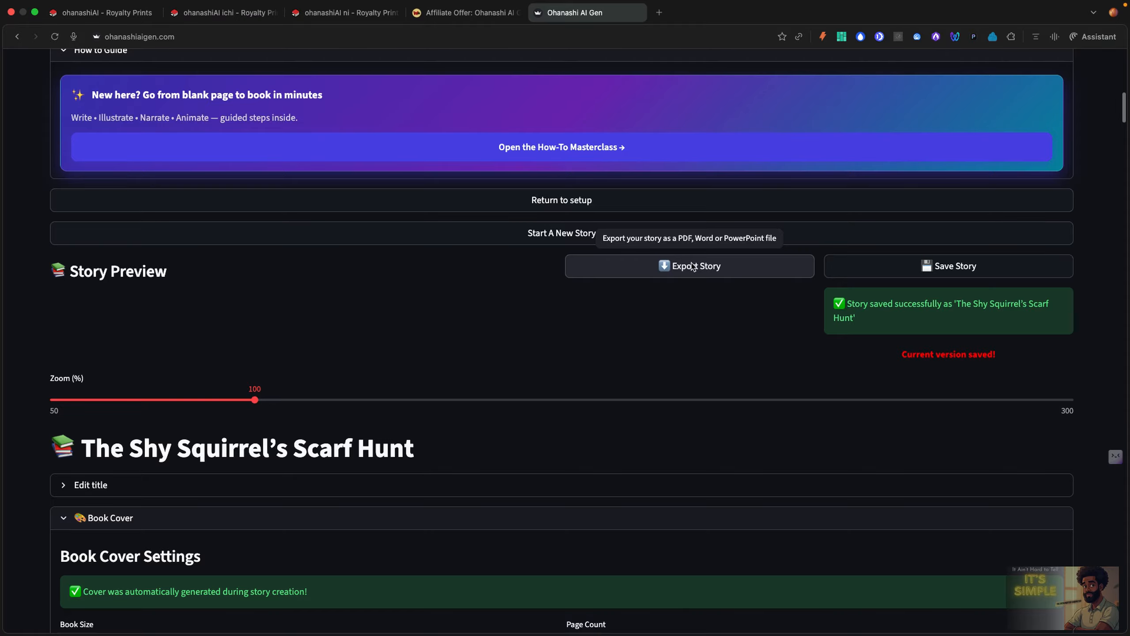
View the generated book cover at full screen size and close the enlarged view
scroll(667, 346, "down", 3)
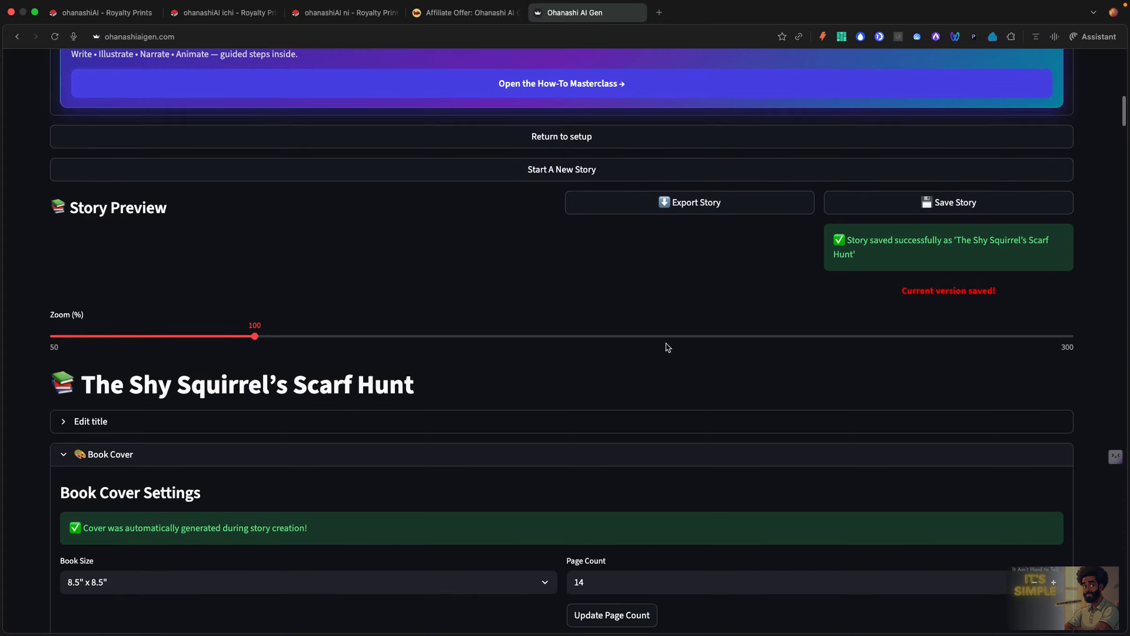
scroll(668, 347, "down", 8)
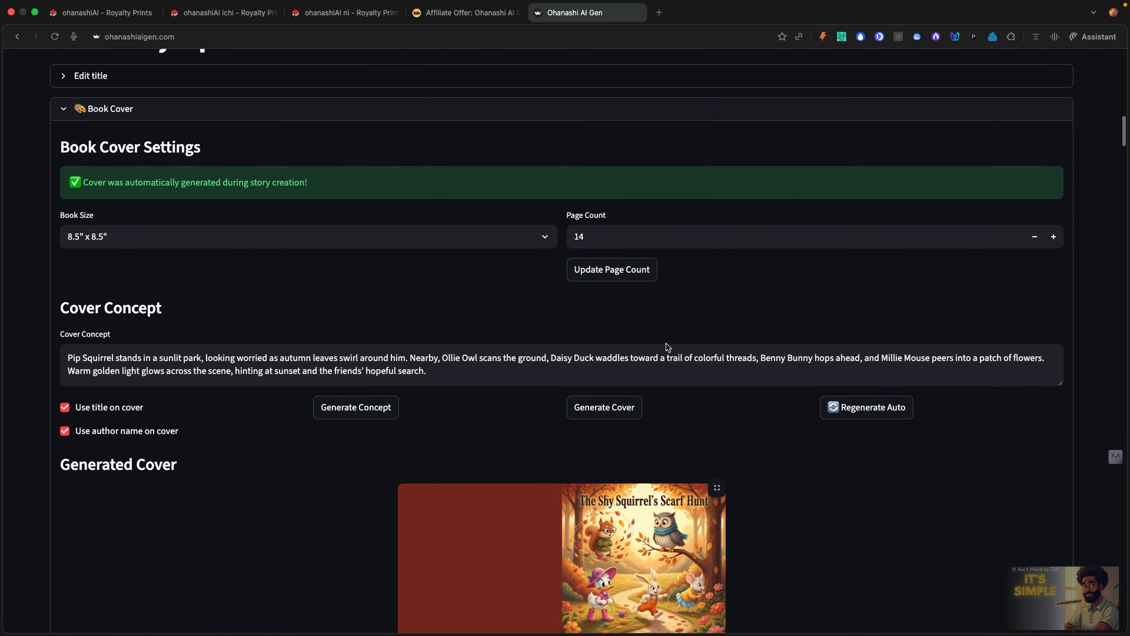
scroll(666, 342, "down", 3)
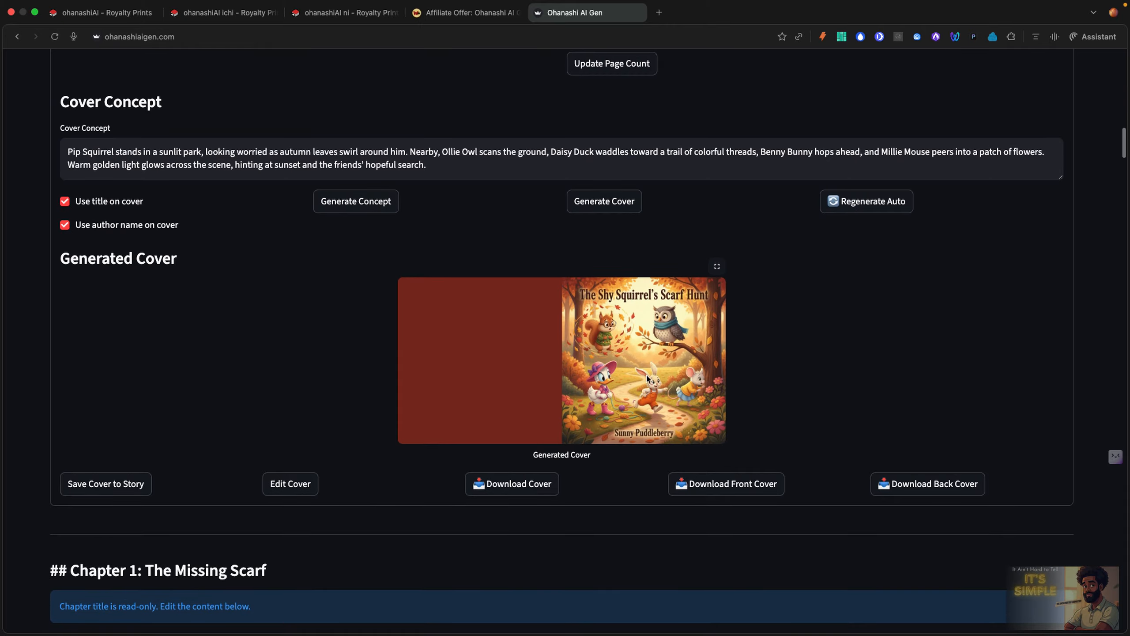
left_click(717, 267)
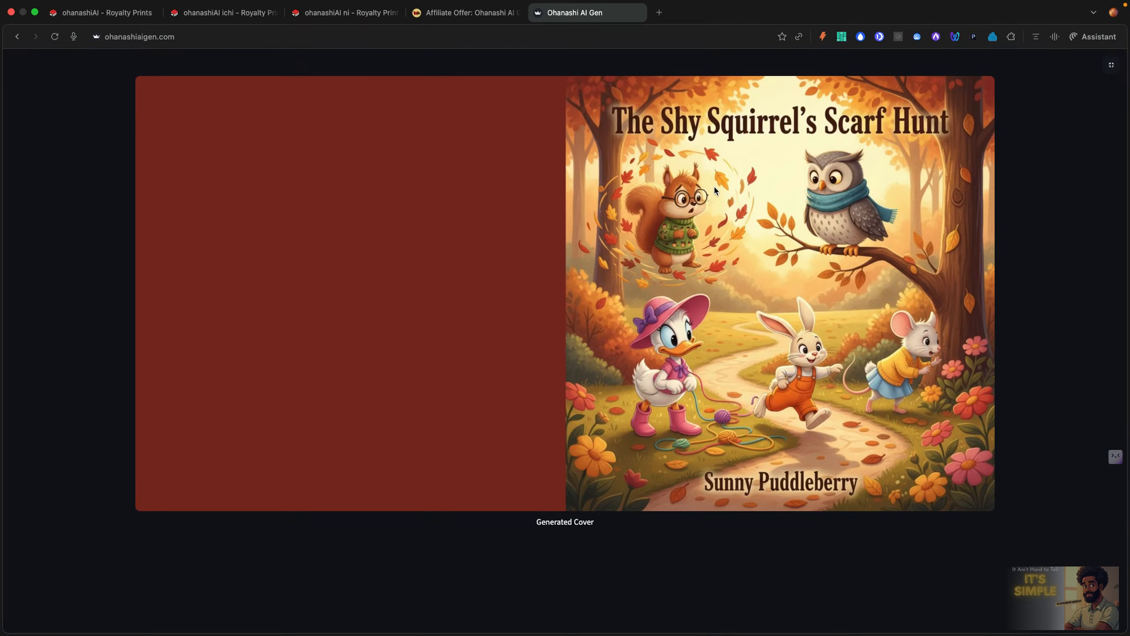
left_click(1112, 66)
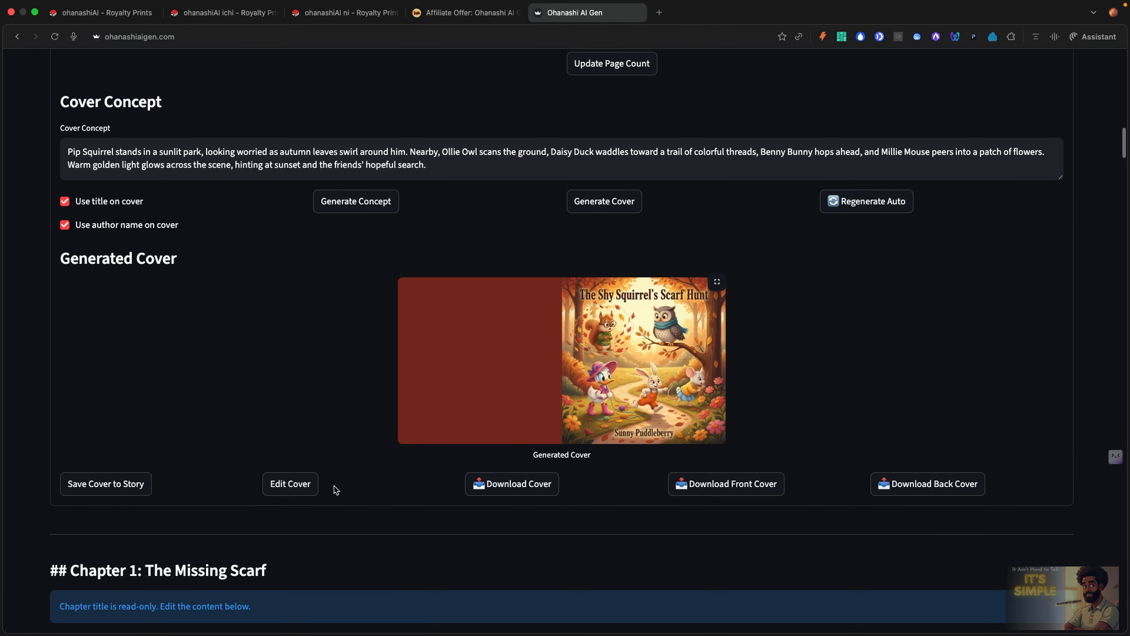
Open the generated cover for editing and look over the cover settings, front cover options and design canvas
left_click(298, 485)
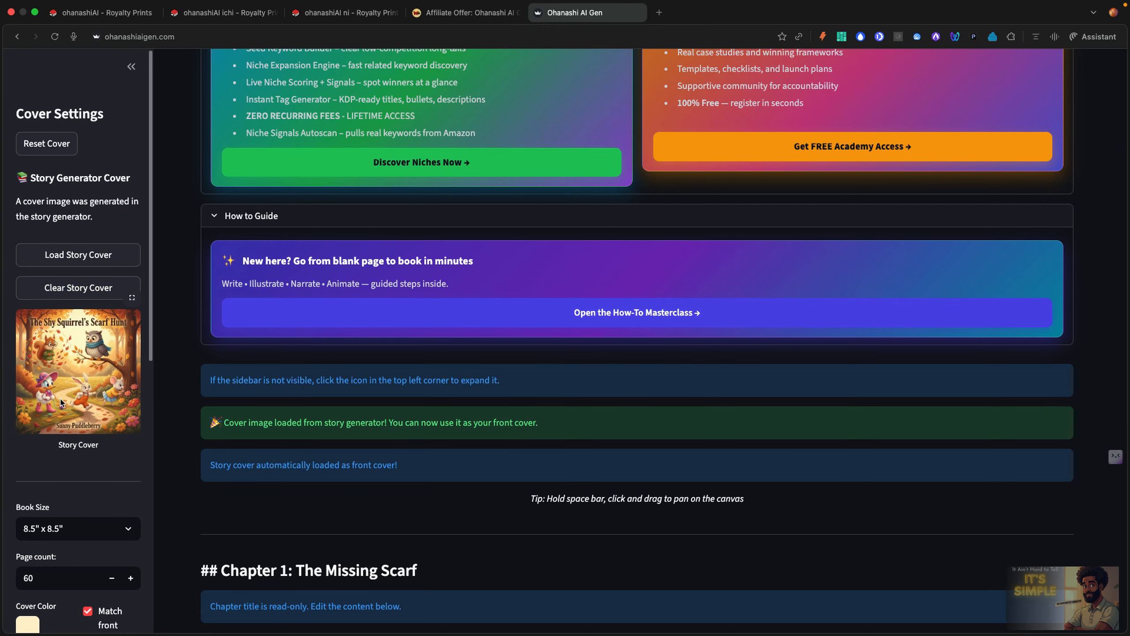
scroll(61, 402, "down", 10)
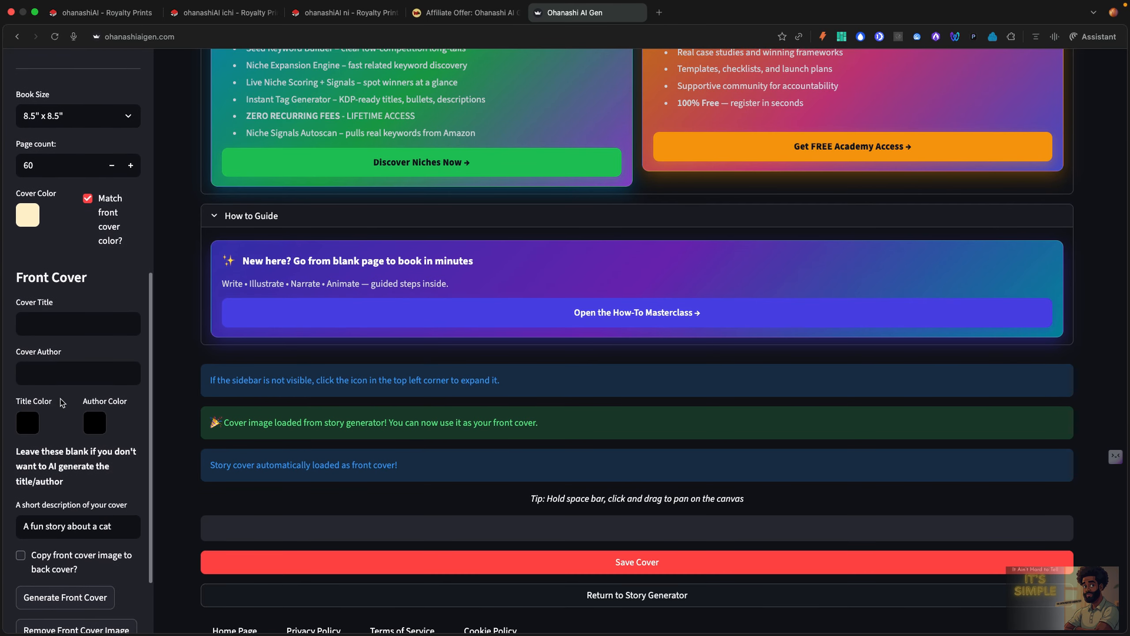
scroll(61, 402, "down", 2)
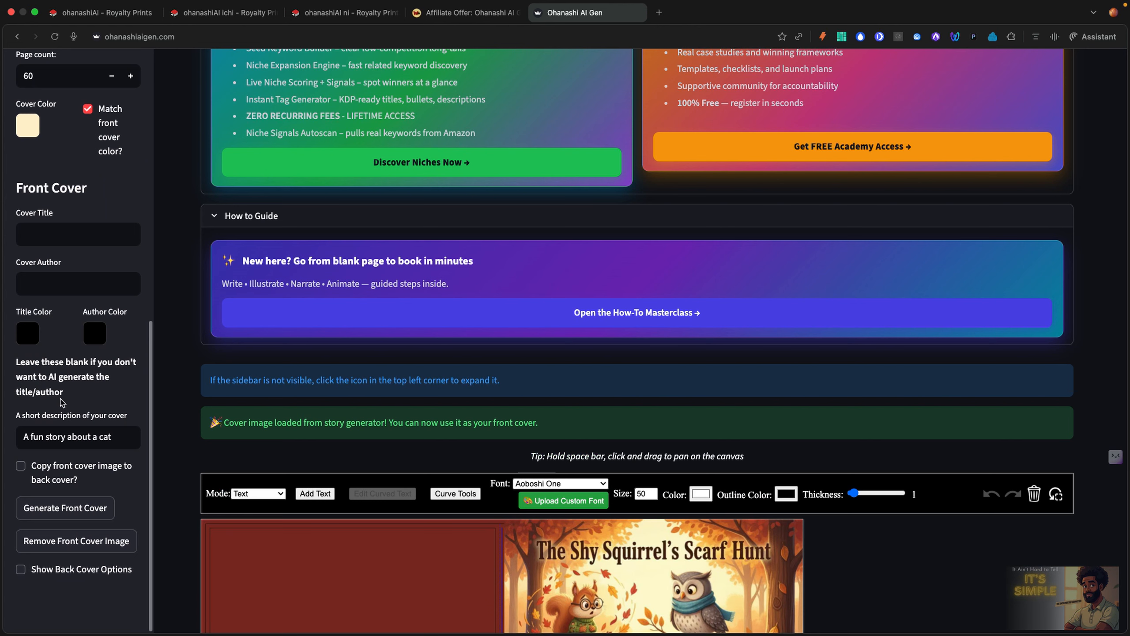
scroll(93, 339, "up", 12)
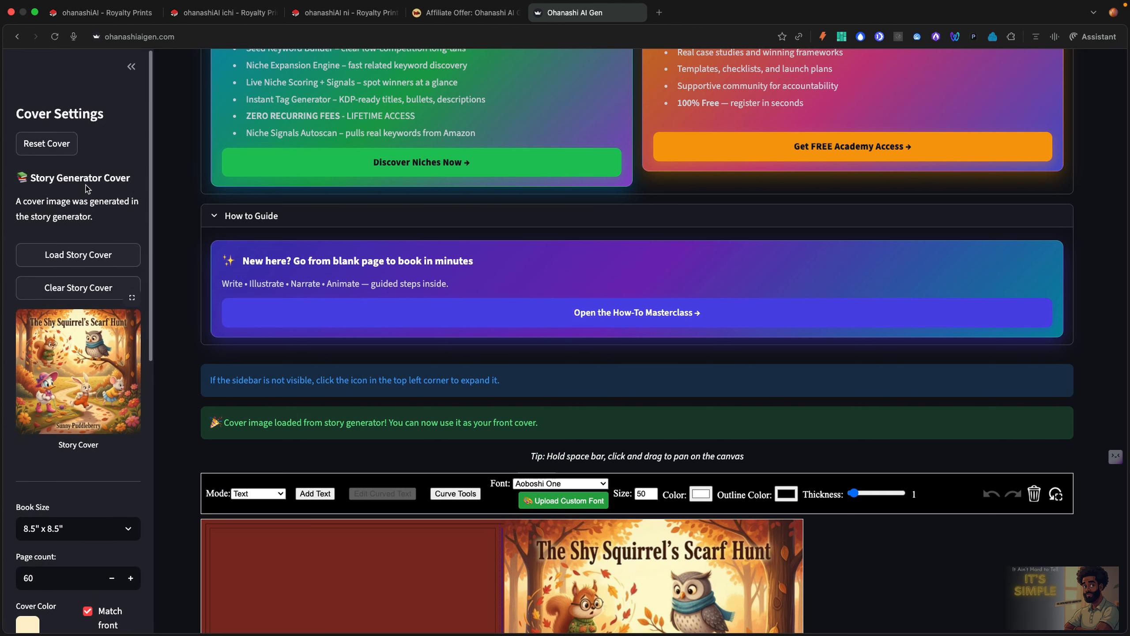
scroll(86, 186, "down", 1)
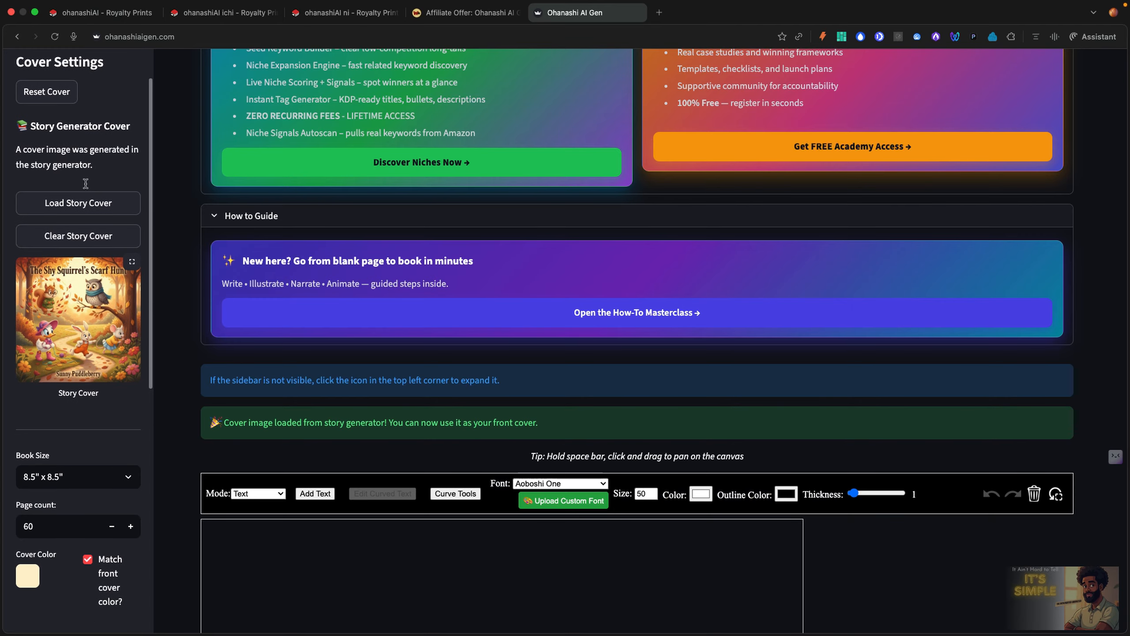
scroll(86, 185, "down", 4)
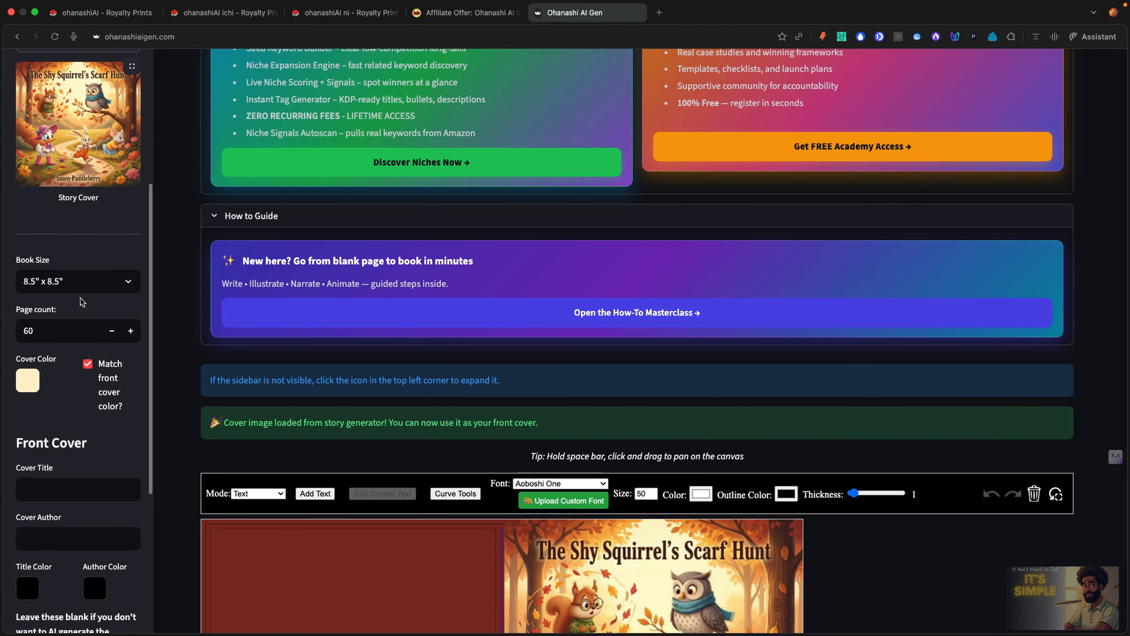
scroll(80, 301, "down", 5)
scroll(60, 312, "down", 1)
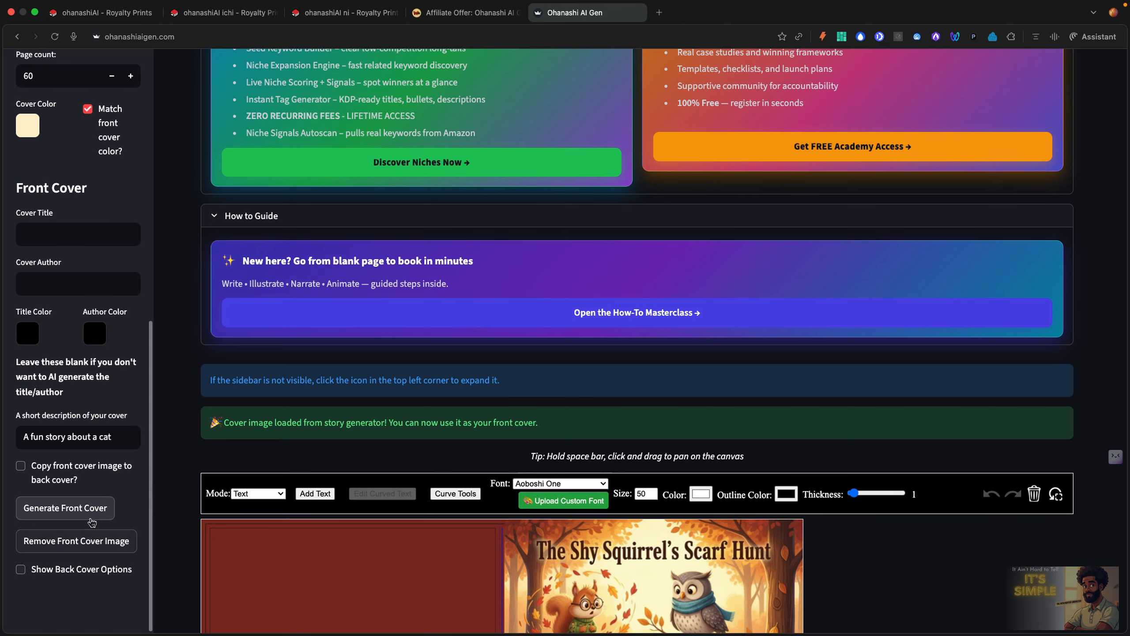
scroll(379, 545, "down", 6)
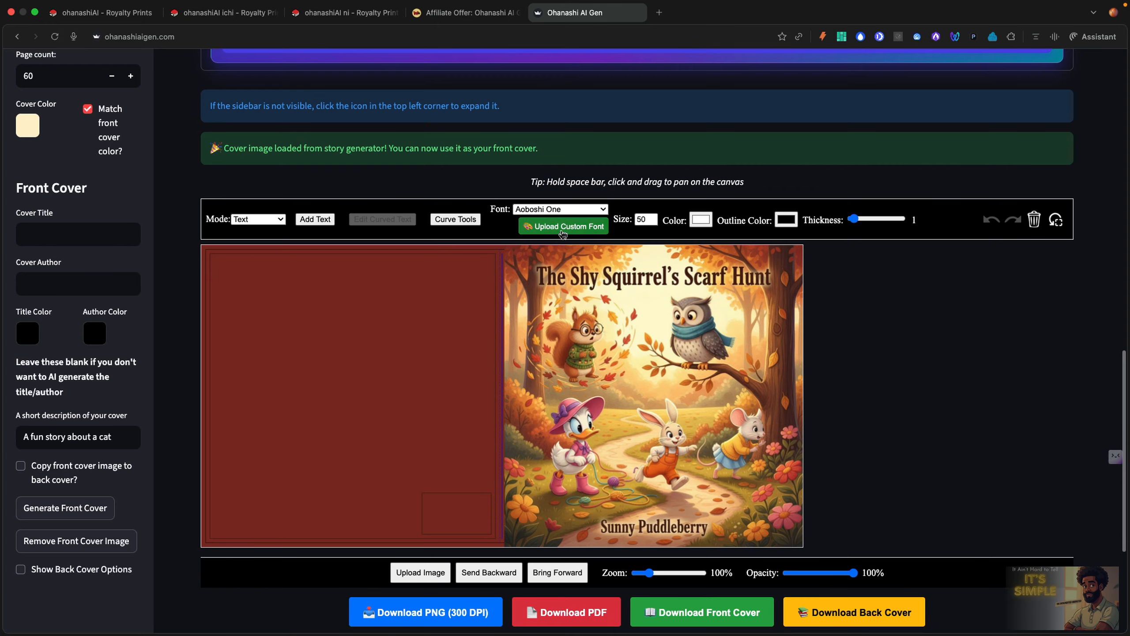
Add a text box to the cover canvas and delete its placeholder text
left_click(326, 220)
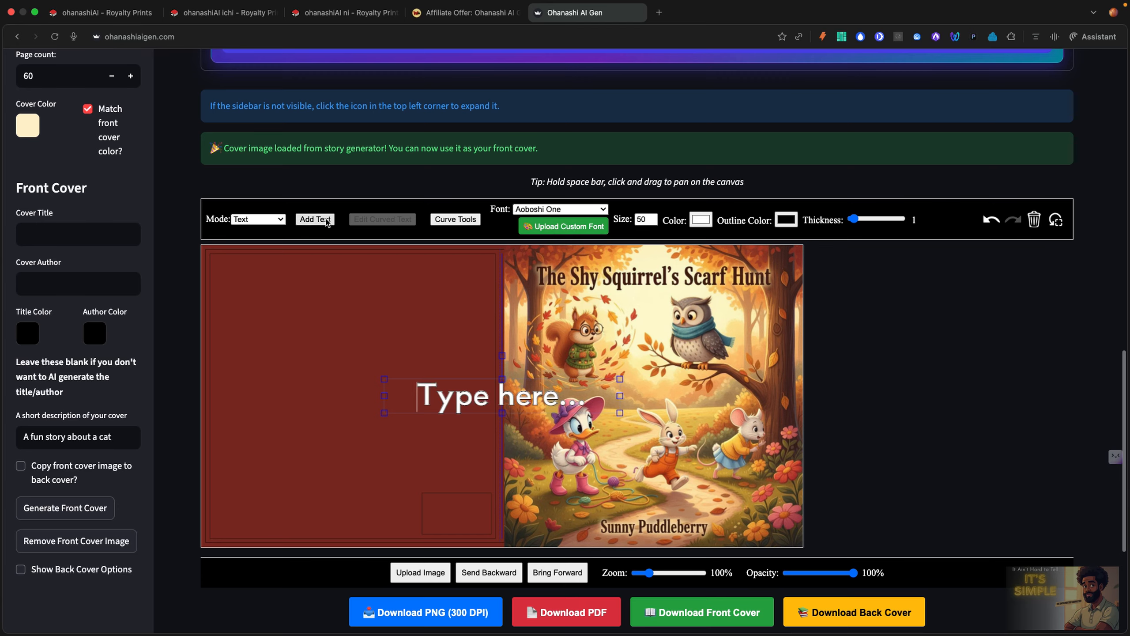
double_click(463, 388)
left_click_drag(503, 371, 453, 381)
key("BackSpace")
key("BackSpace")
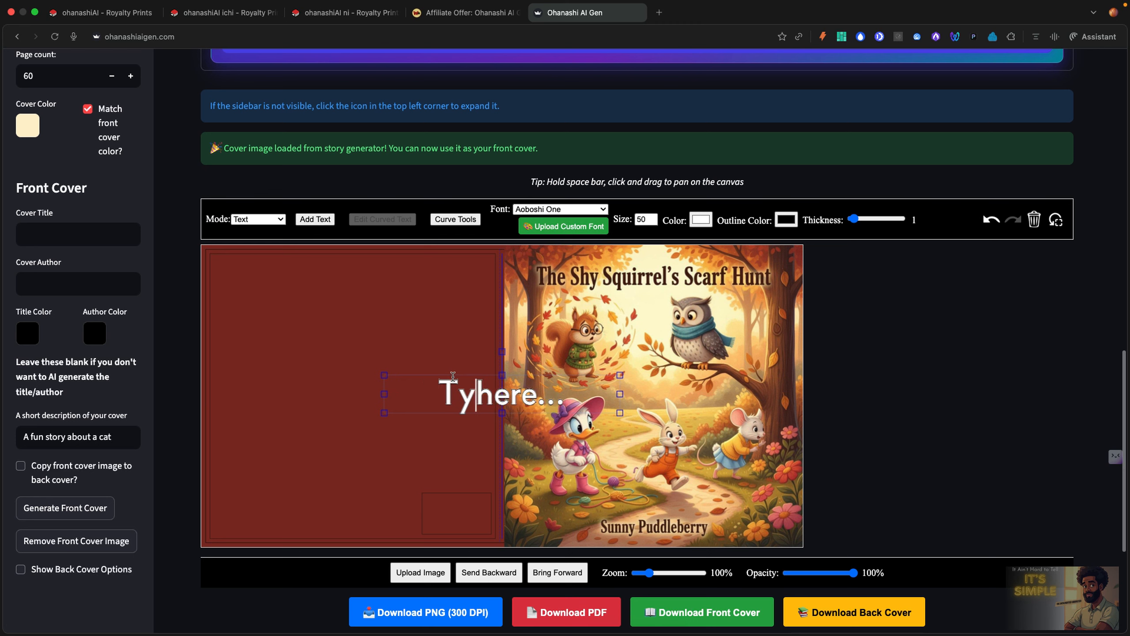
key("super+a")
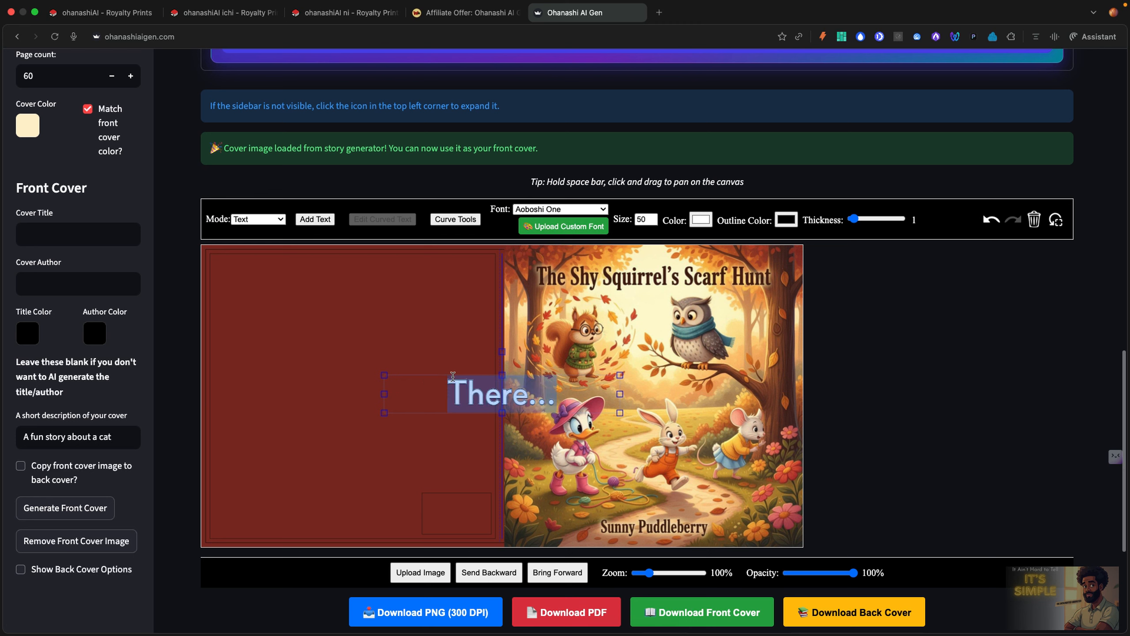
key("BackSpace")
left_click(331, 300)
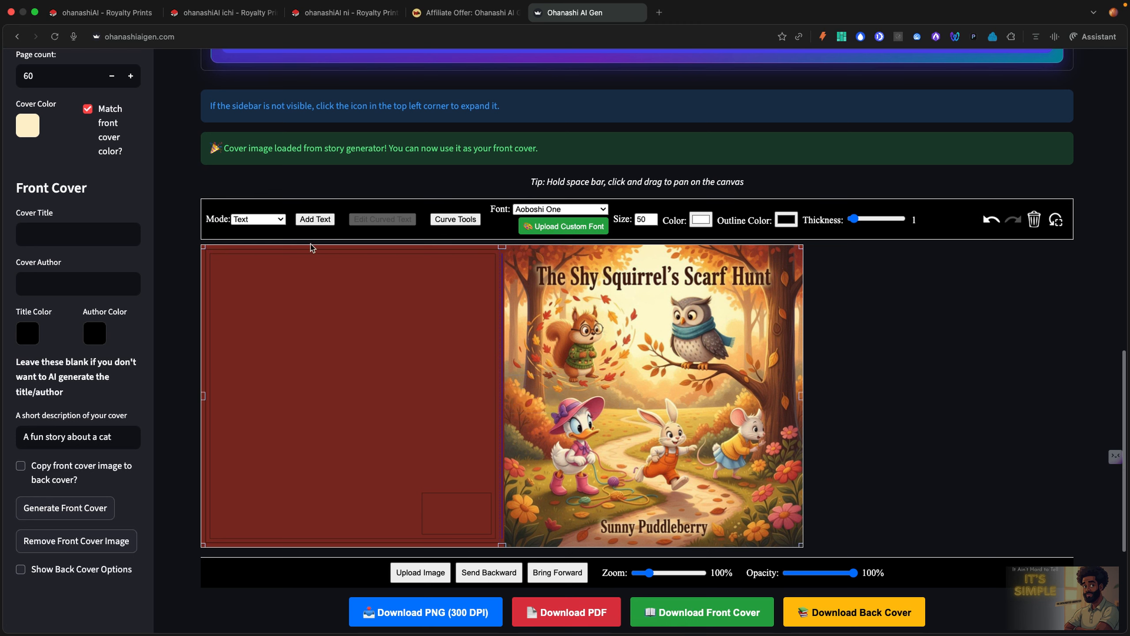
Generate an AI element from the prompt "a squirrel with an acorn" and delete it from the cover canvas
left_click(267, 219)
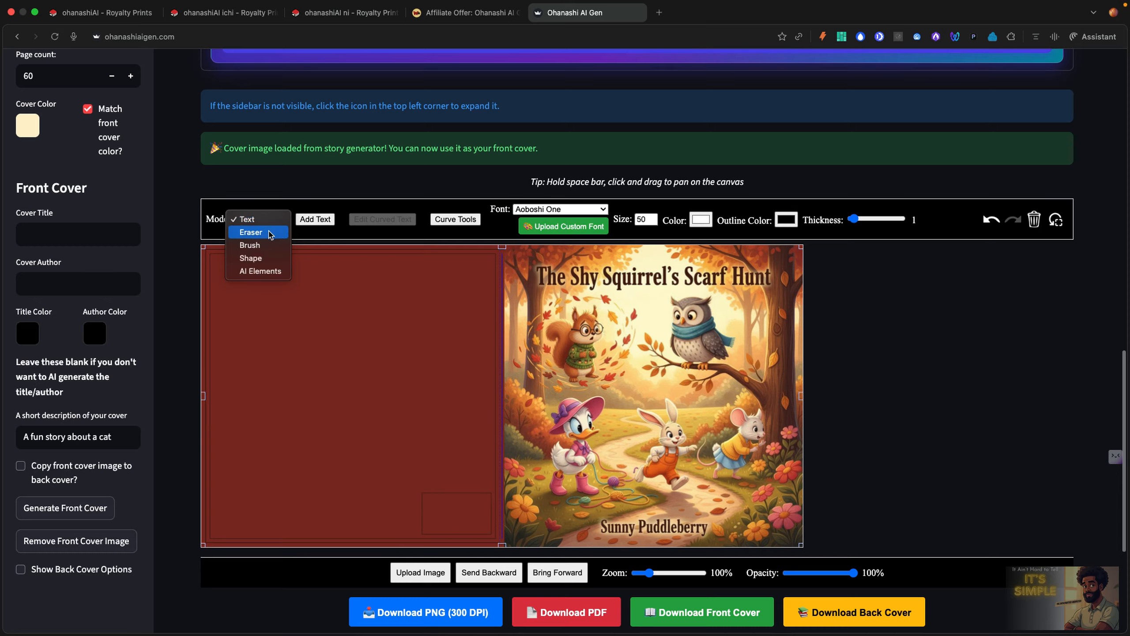
left_click(262, 273)
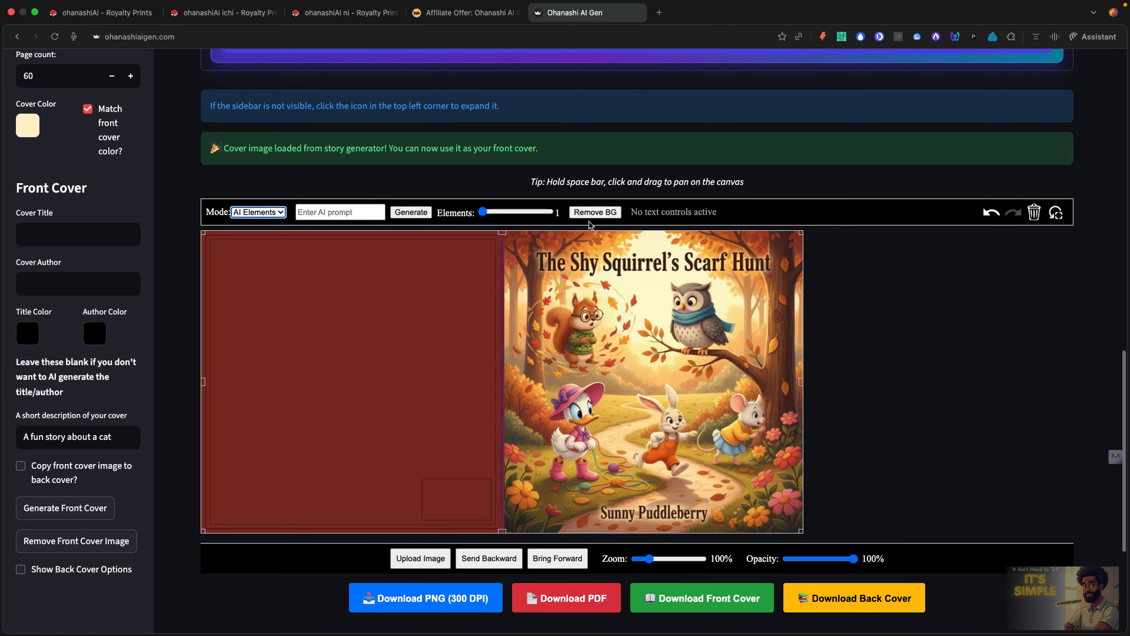
left_click(325, 216)
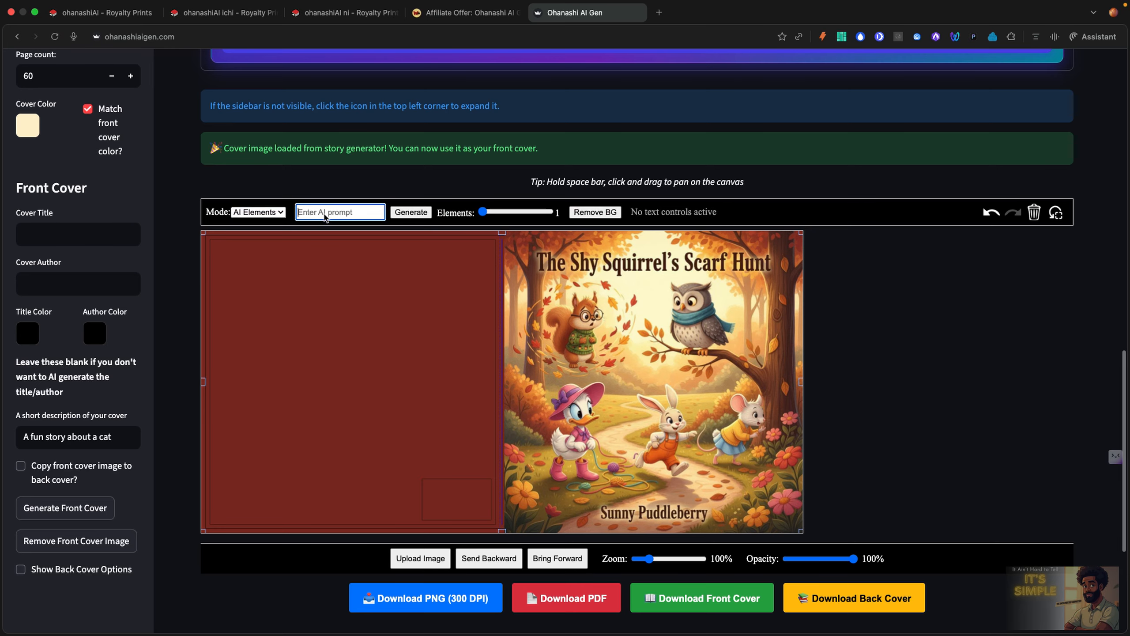
type("a squirrel with an acorn")
left_click(410, 213)
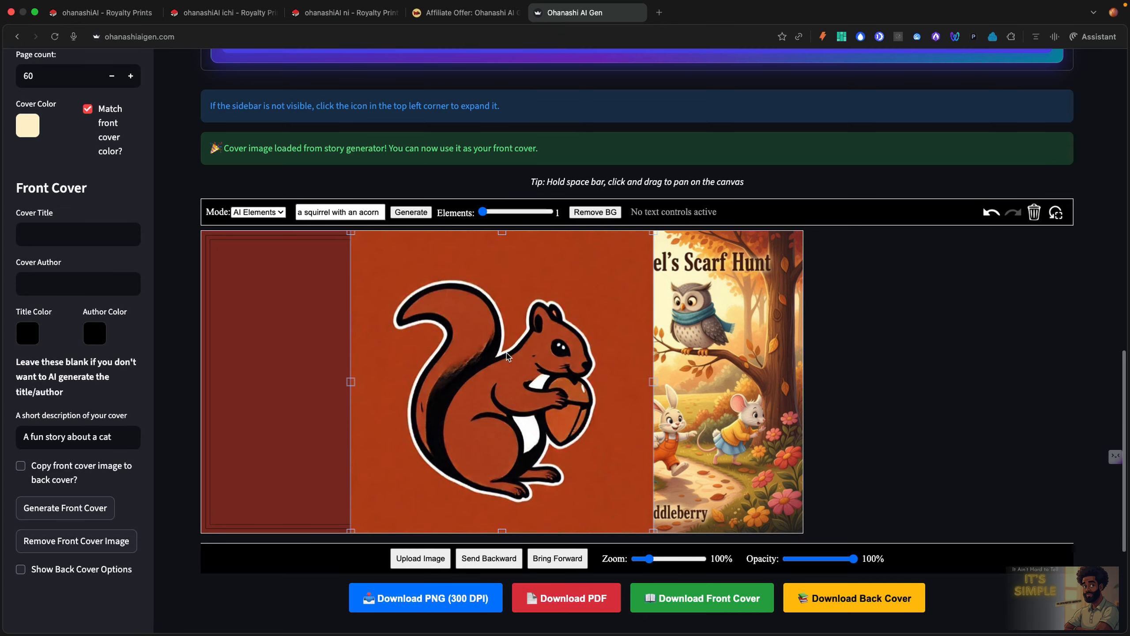
key("Delete")
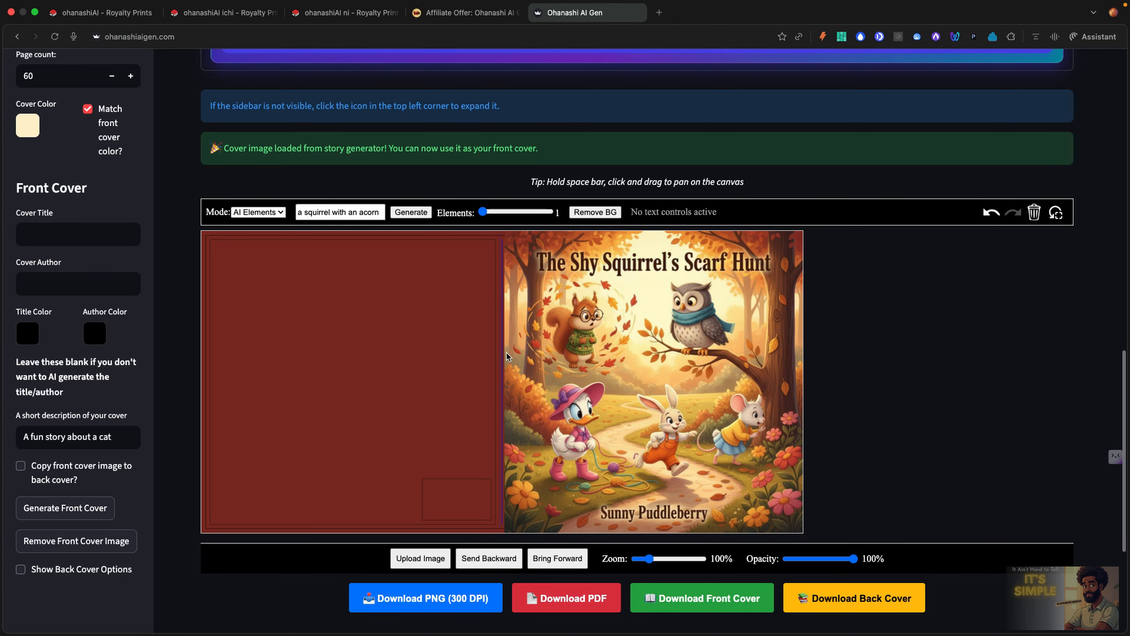
left_click(346, 214)
Save the cover and return to the story generator's Story Preview
scroll(659, 292, "down", 3)
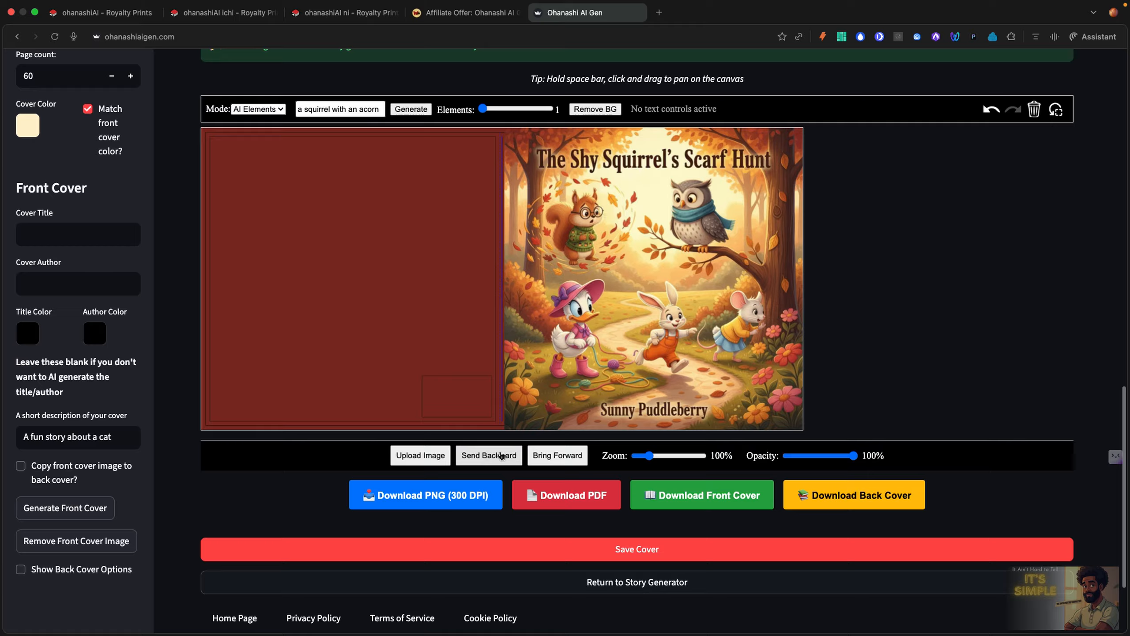
scroll(502, 456, "up", 1)
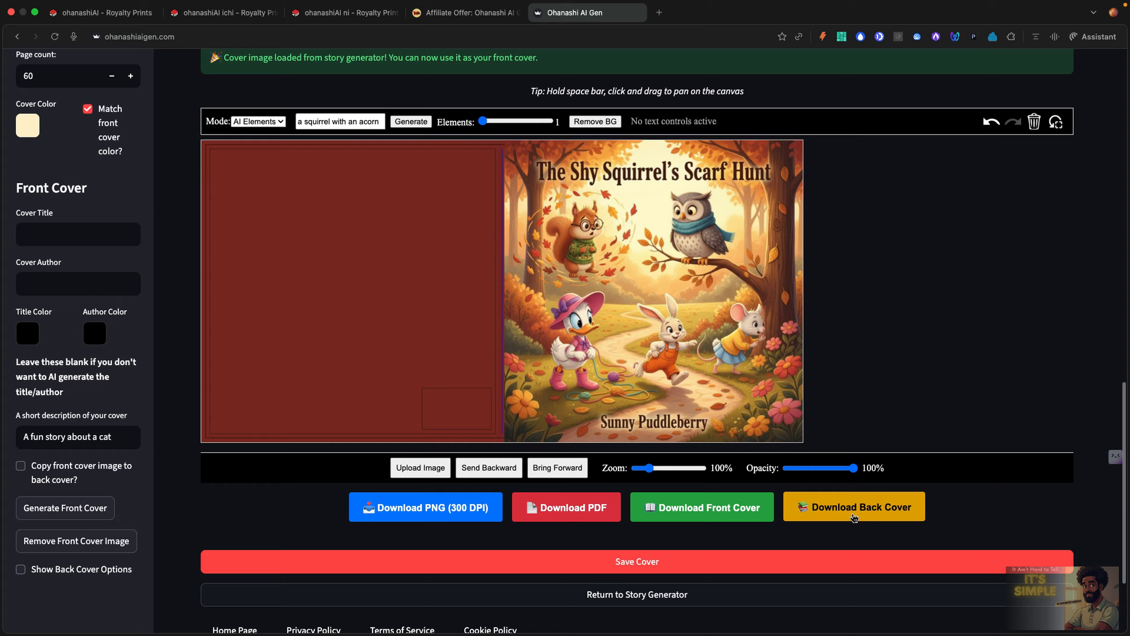
scroll(790, 505, "down", 3)
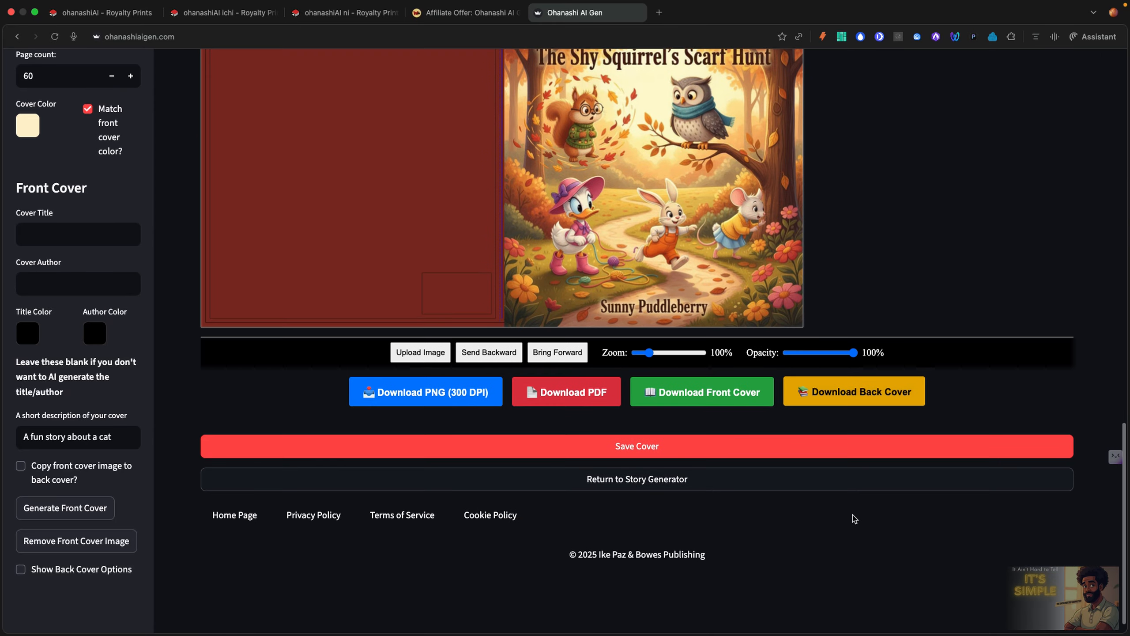
left_click(694, 440)
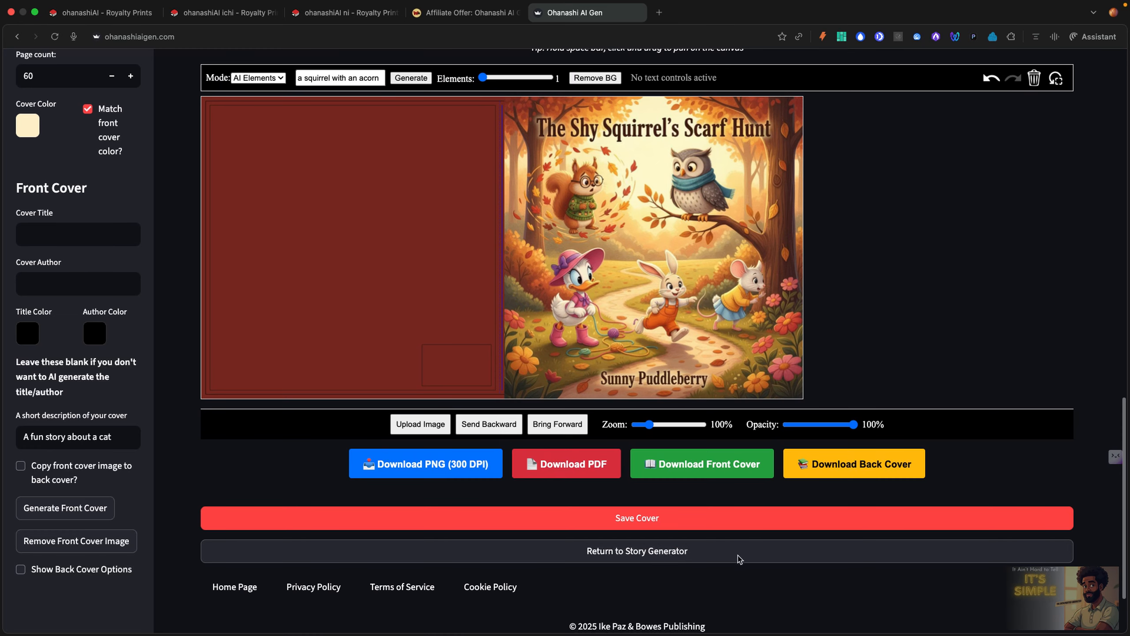
scroll(740, 556, "up", 10)
scroll(739, 556, "up", 10)
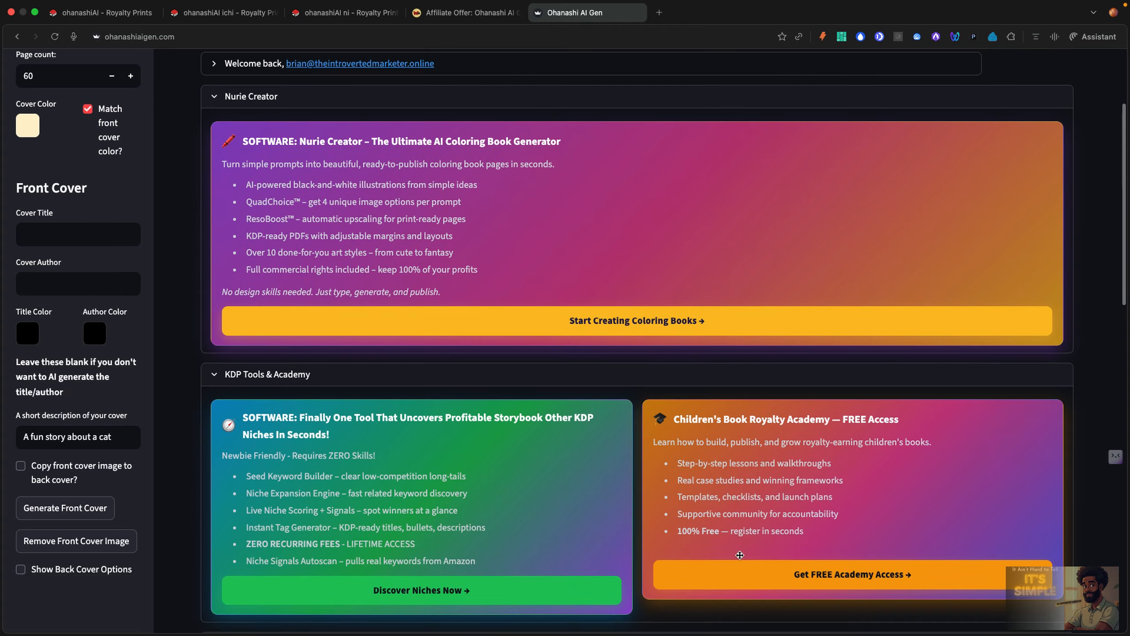
scroll(740, 557, "down", 13)
scroll(739, 560, "down", 18)
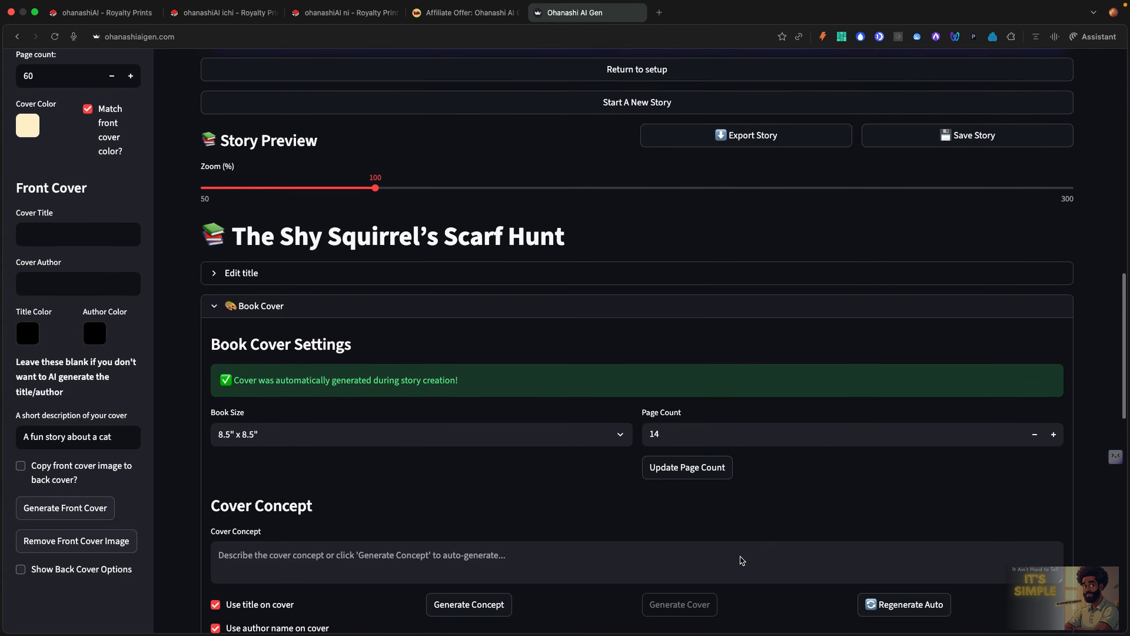
Look over the book cover settings and Chapter 1, including the Page 1 text, picture concept and image variations
scroll(740, 560, "down", 1)
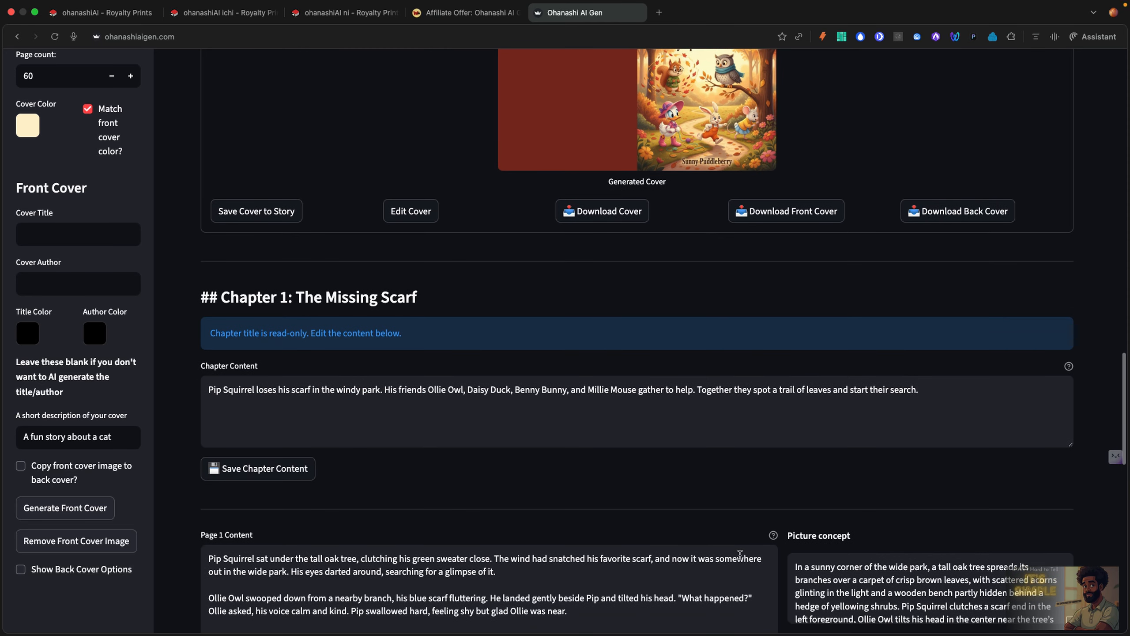
scroll(727, 476, "down", 2)
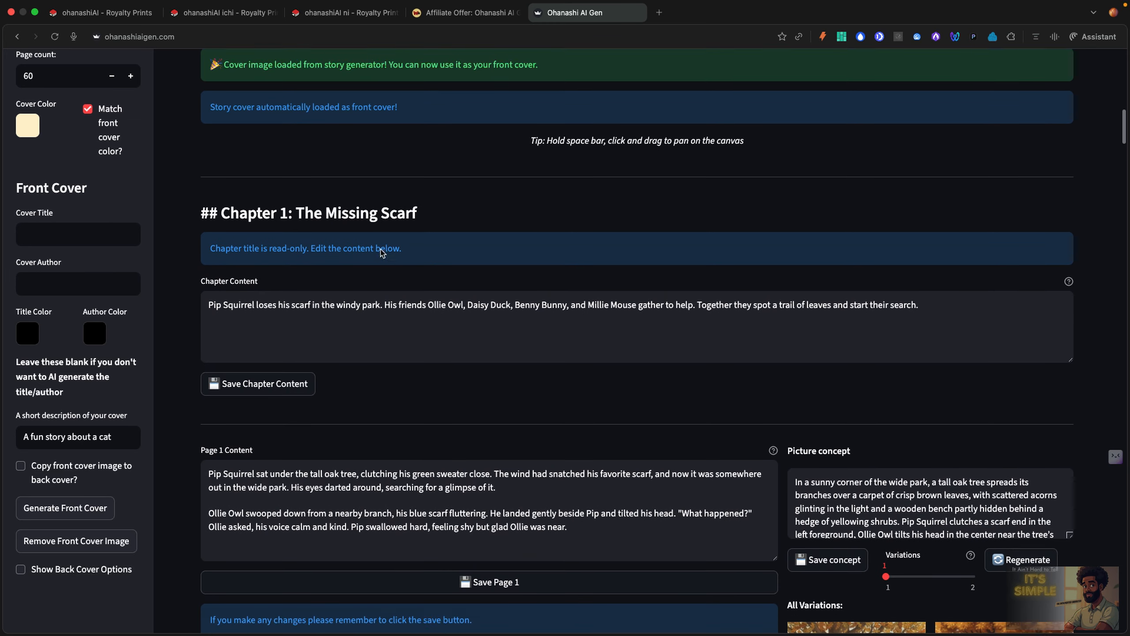
scroll(381, 253, "down", 15)
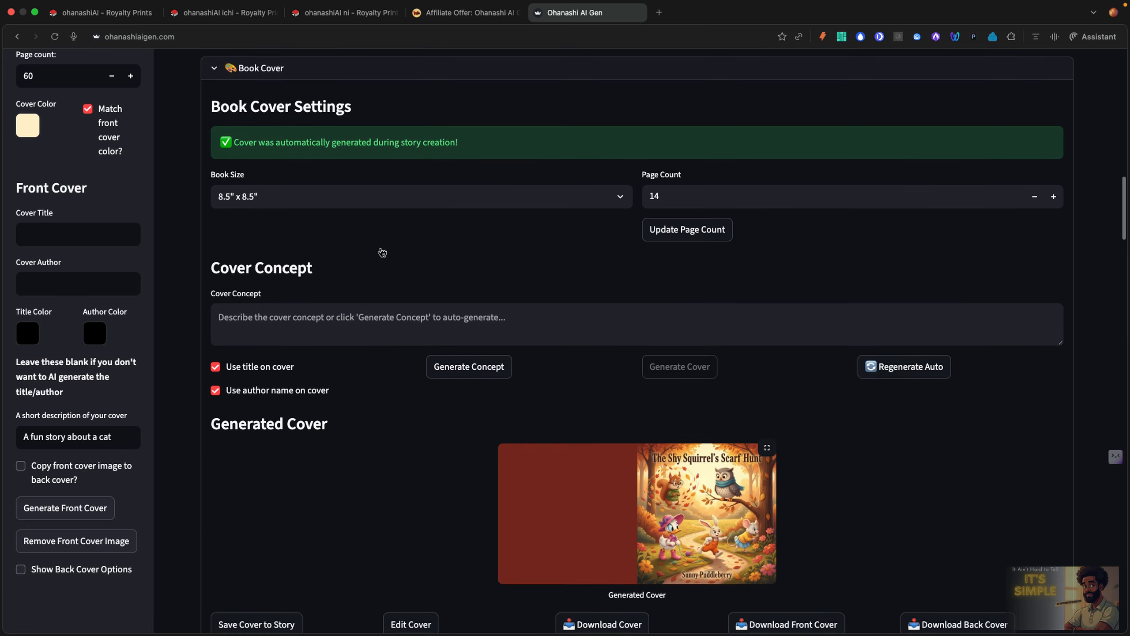
scroll(381, 253, "down", 6)
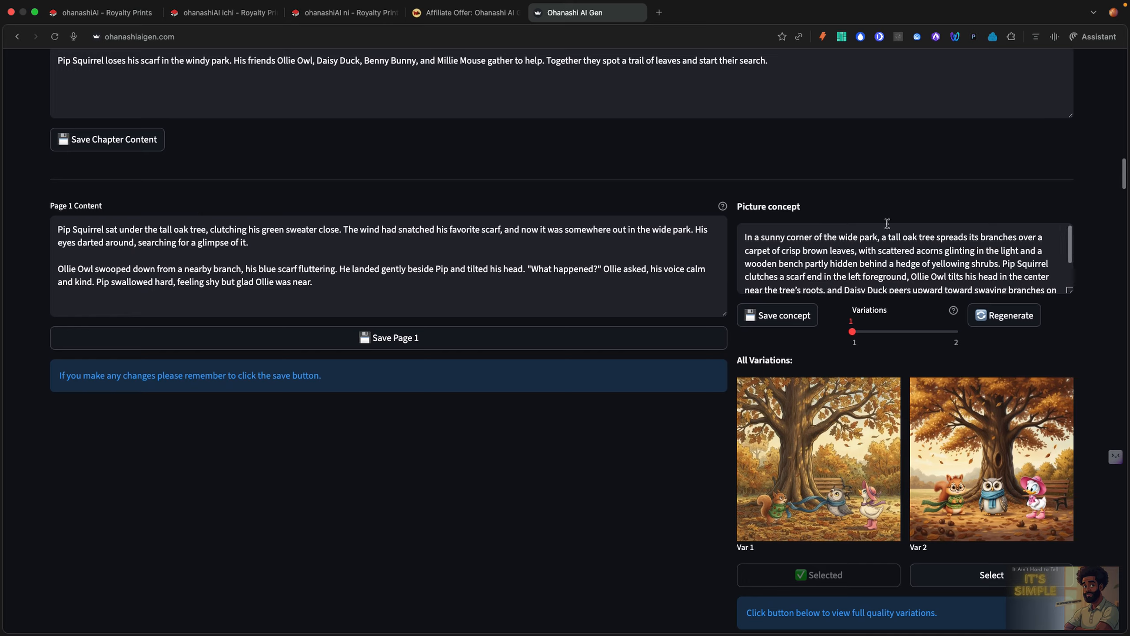
scroll(888, 224, "down", 1)
scroll(888, 223, "down", 3)
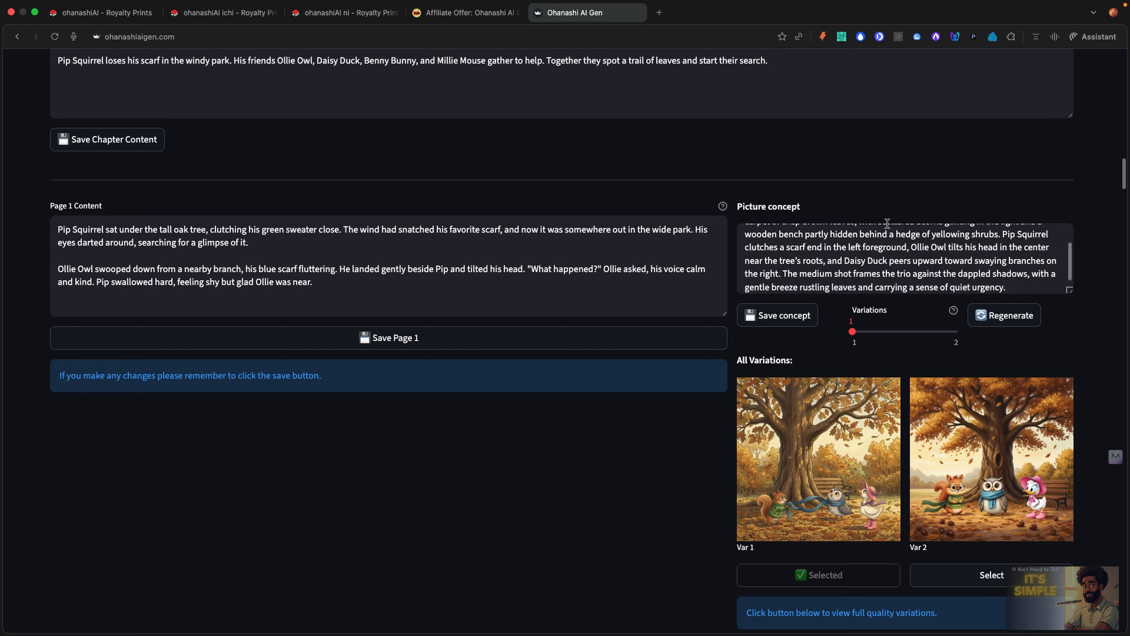
Compare Page 1's illustration variations at full quality and select Variation 2
scroll(891, 227, "up", 3)
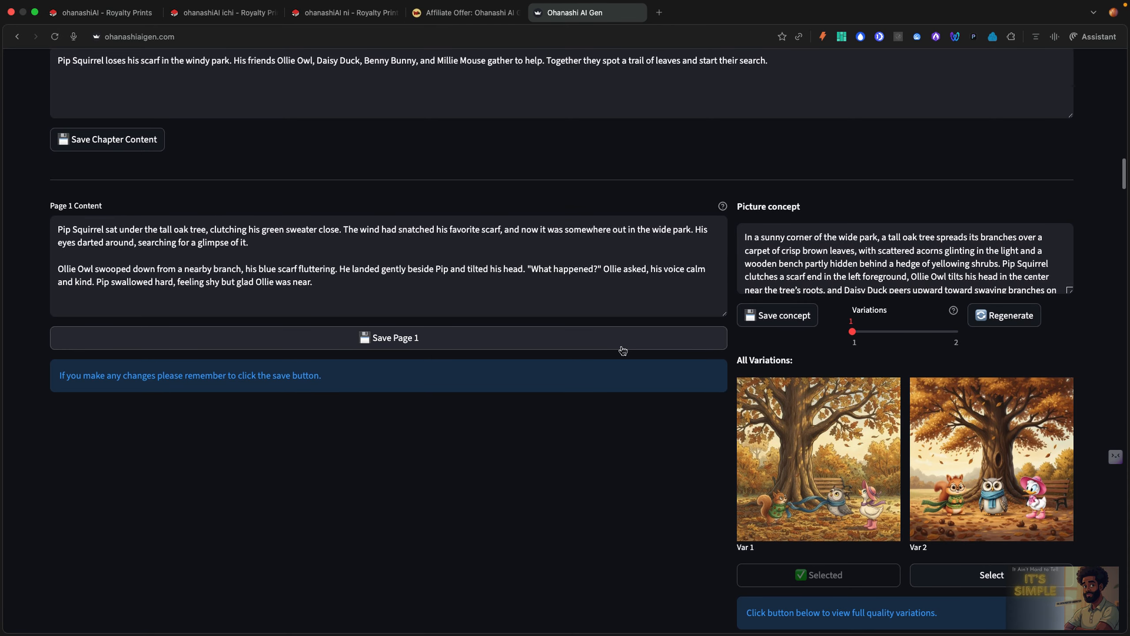
scroll(557, 383, "down", 2)
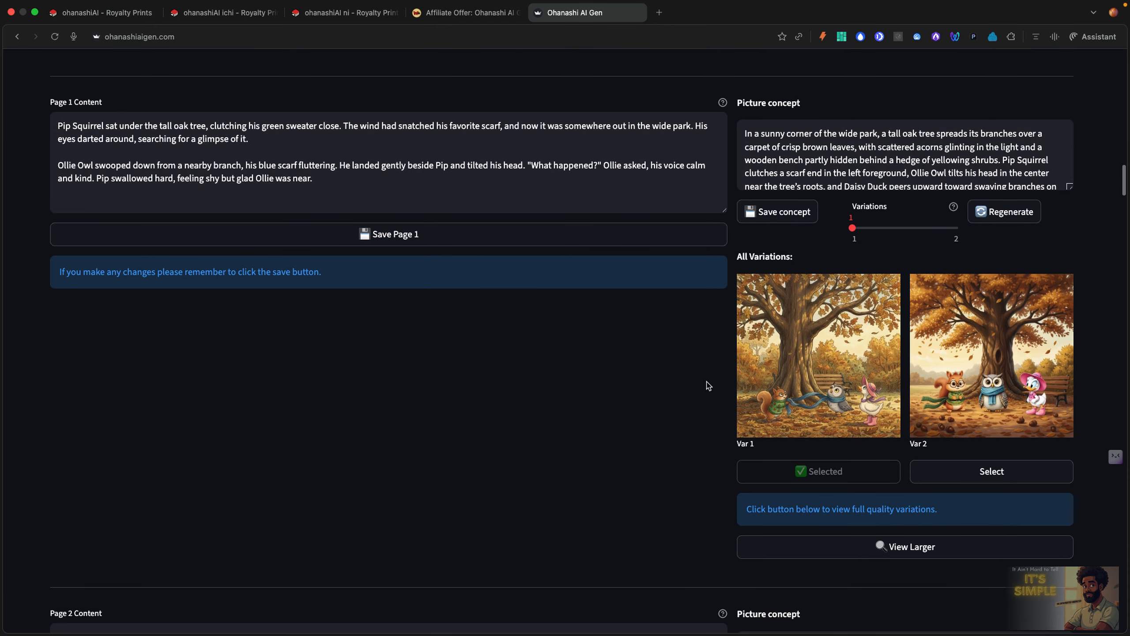
scroll(803, 373, "down", 9)
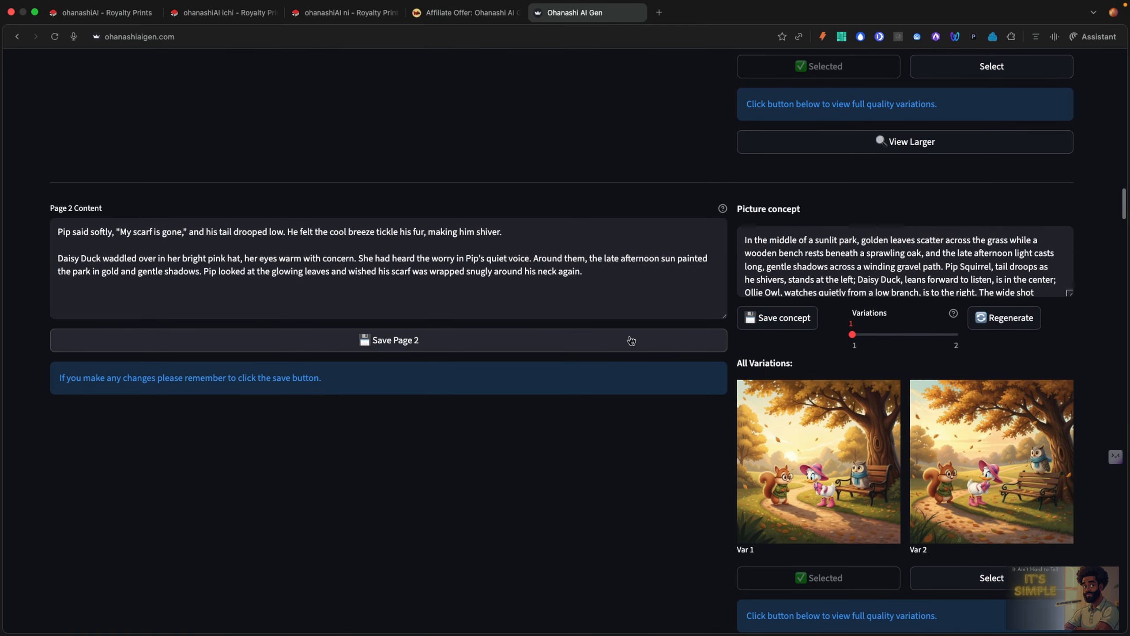
scroll(631, 340, "down", 6)
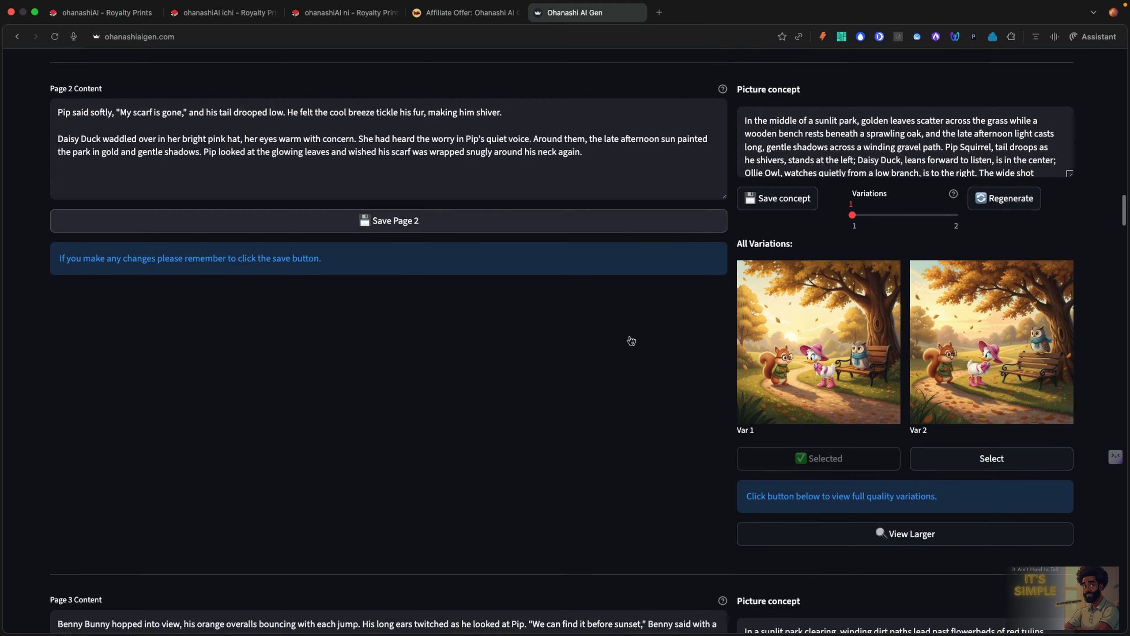
scroll(631, 339, "up", 8)
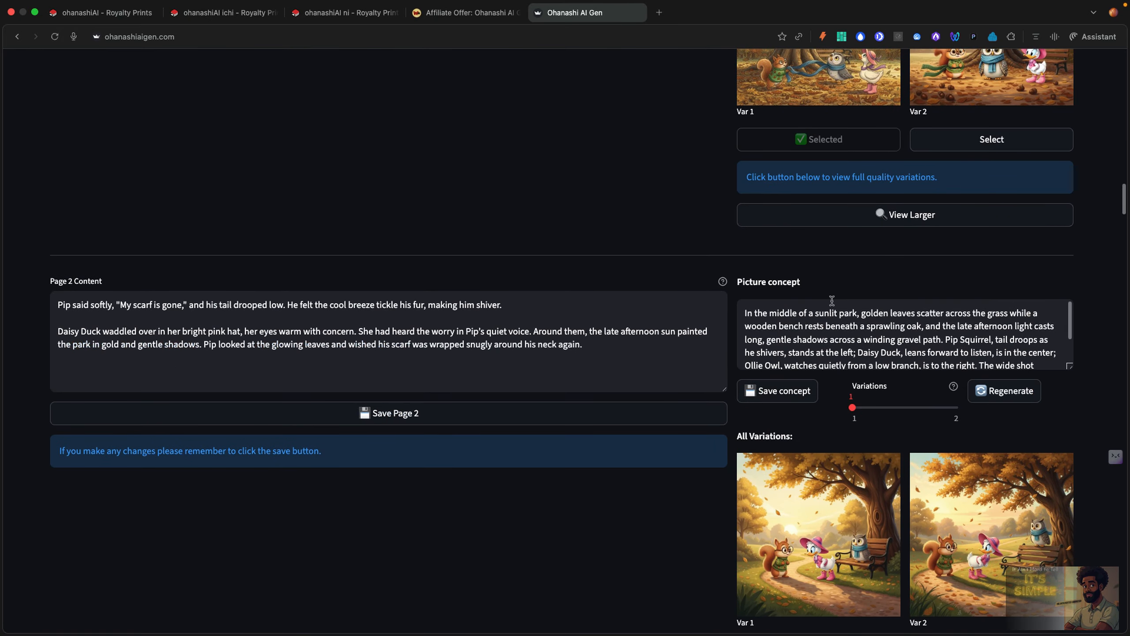
left_click(891, 220)
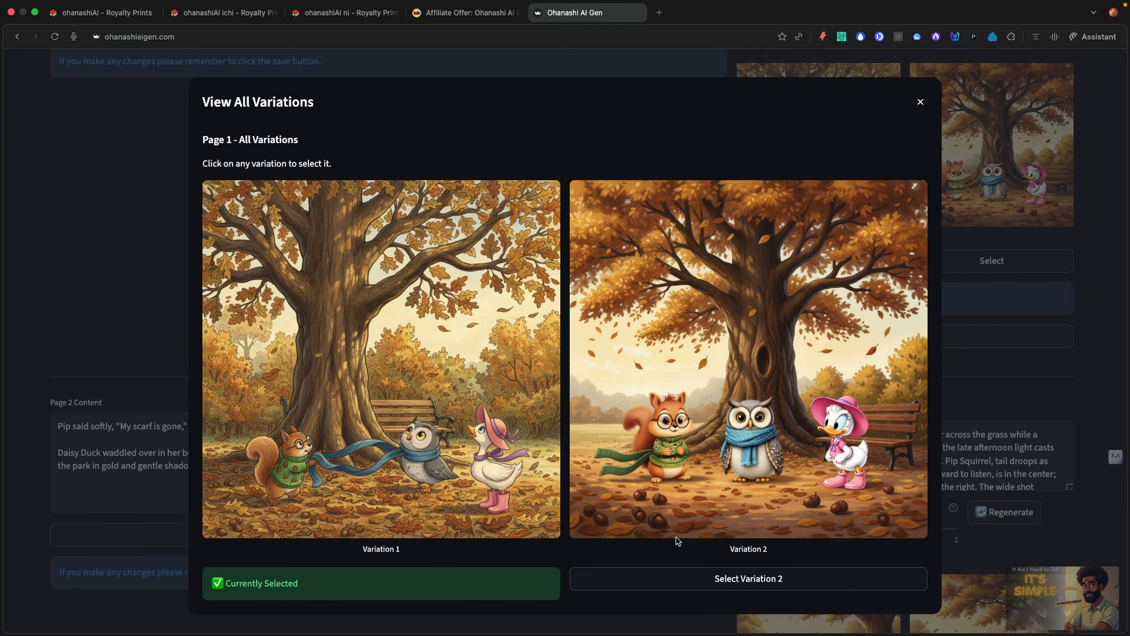
left_click(696, 576)
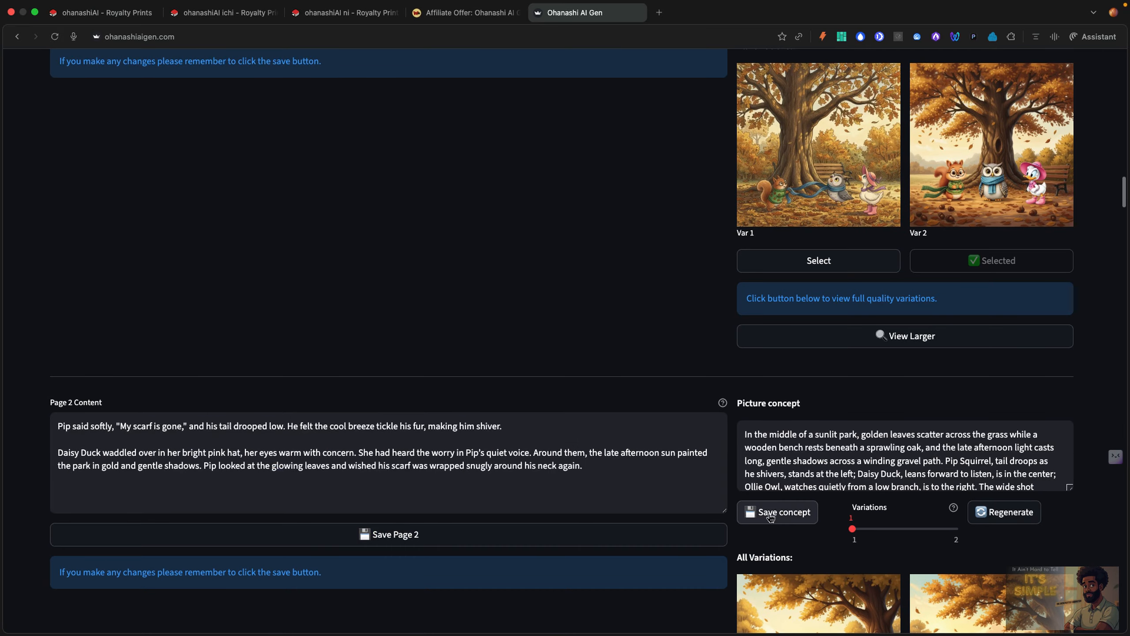
Review the remaining Chapter 1 pages, Page 2 to Page 4, including their text, picture concepts and image variations
scroll(795, 474, "down", 2)
scroll(766, 502, "down", 8)
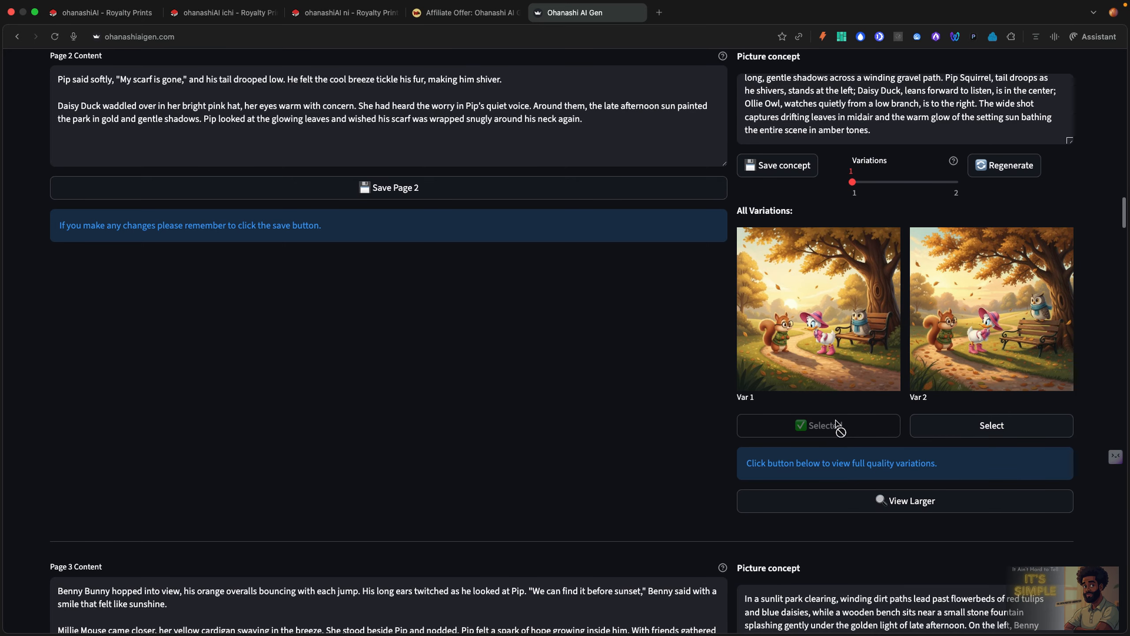
scroll(837, 425, "down", 5)
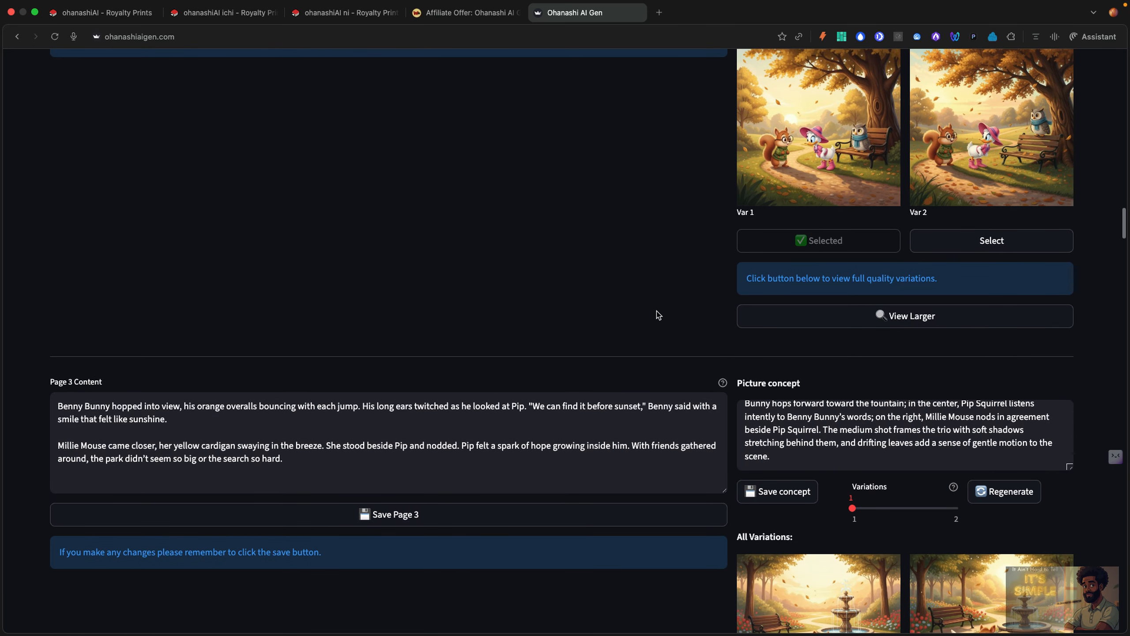
scroll(657, 311, "down", 7)
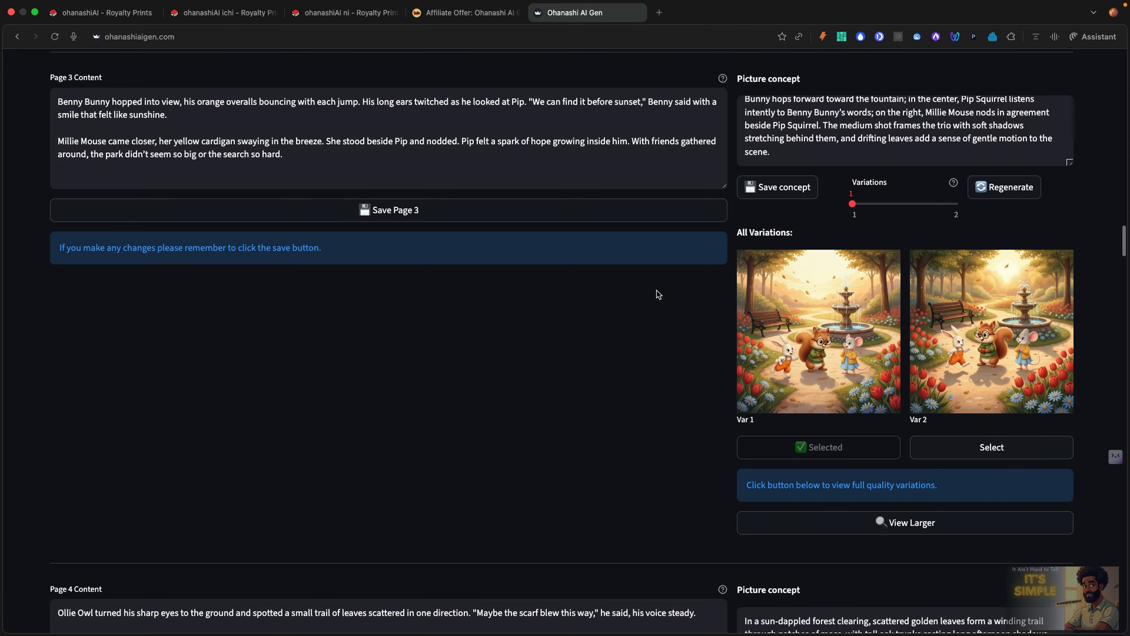
scroll(657, 290, "down", 3)
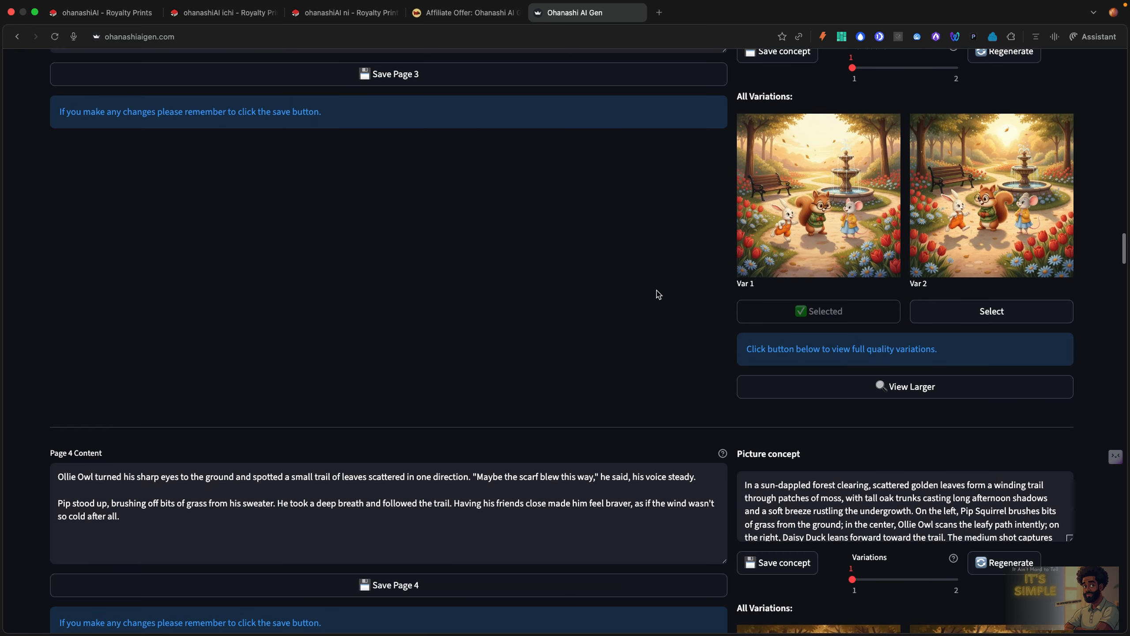
scroll(657, 291, "down", 8)
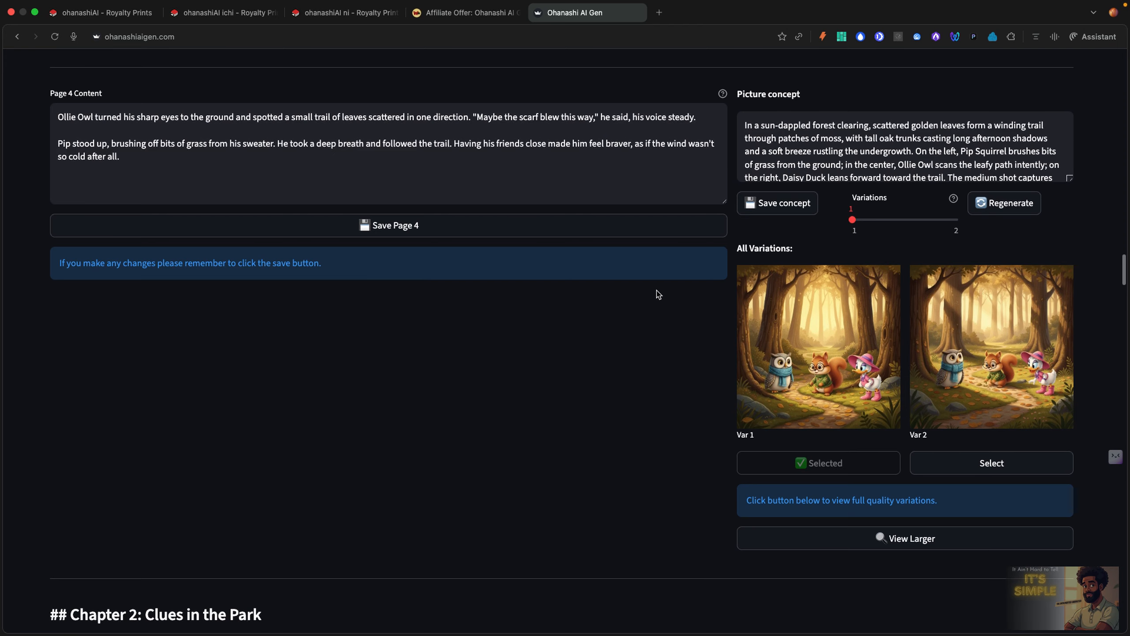
scroll(657, 292, "down", 3)
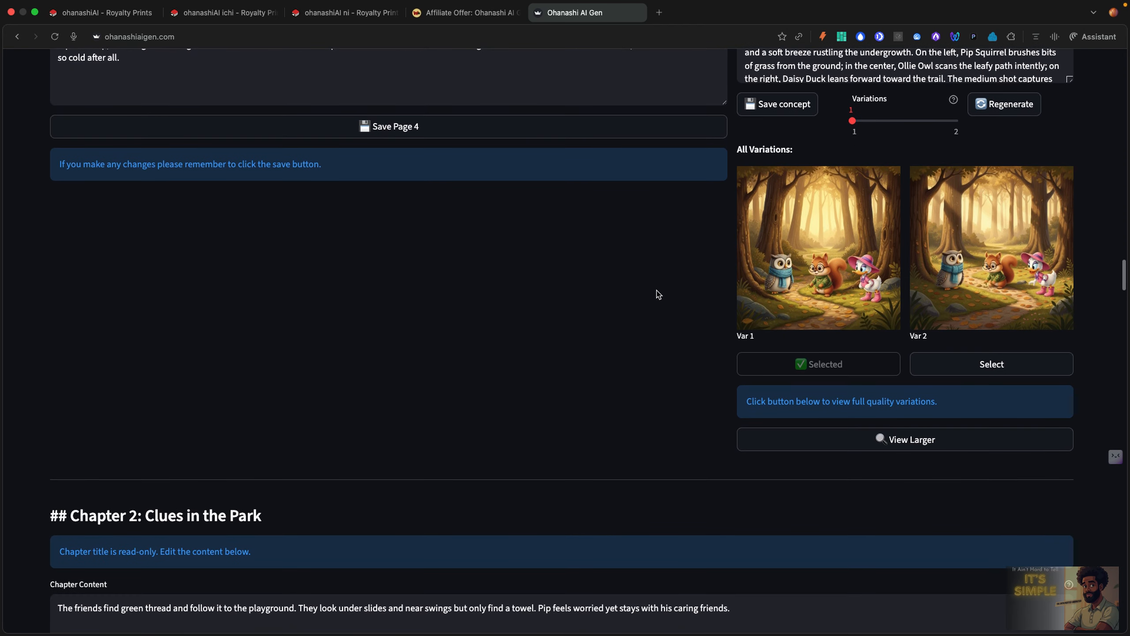
Review Chapter 2, "Clues in the Park", checking the text and illustration variations of Pages 5 to 8
scroll(657, 291, "down", 5)
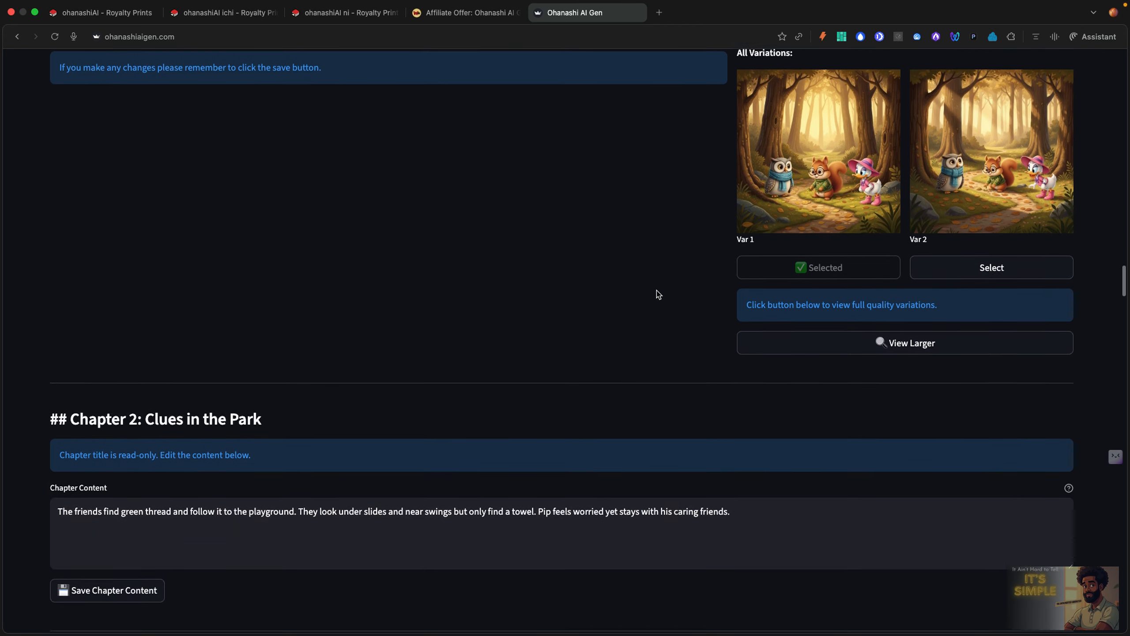
scroll(657, 295, "down", 8)
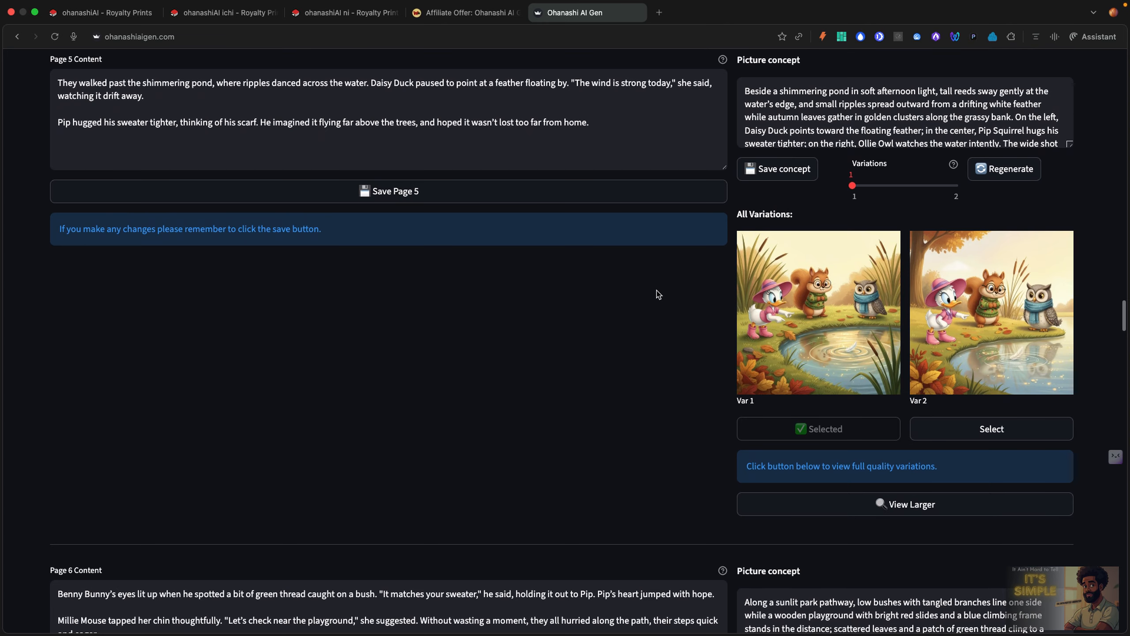
scroll(656, 292, "down", 9)
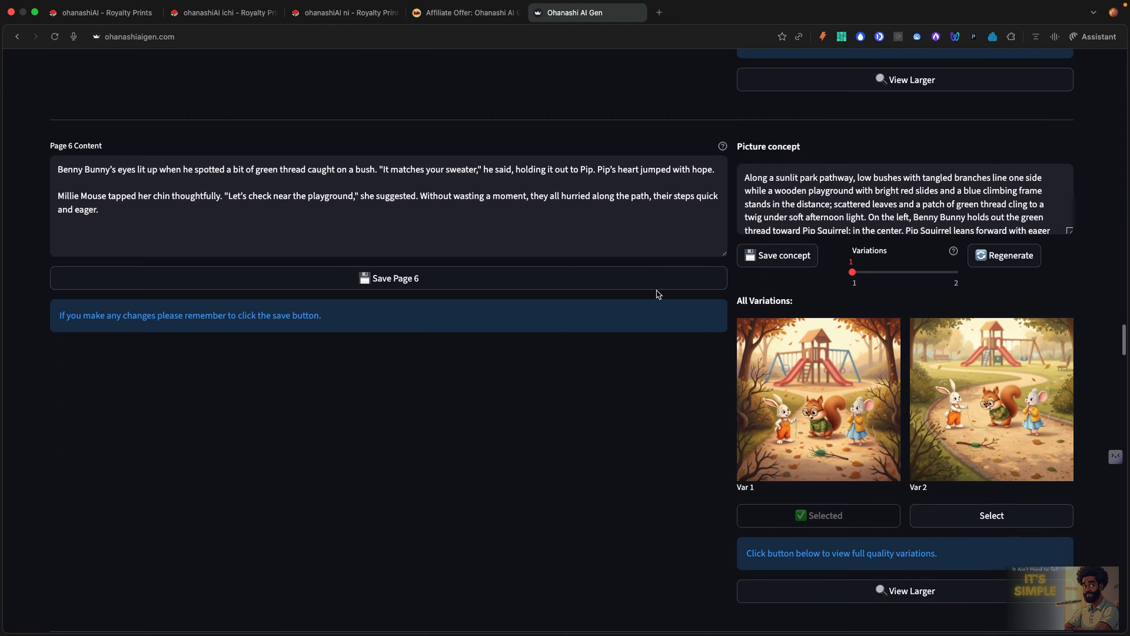
scroll(657, 290, "down", 2)
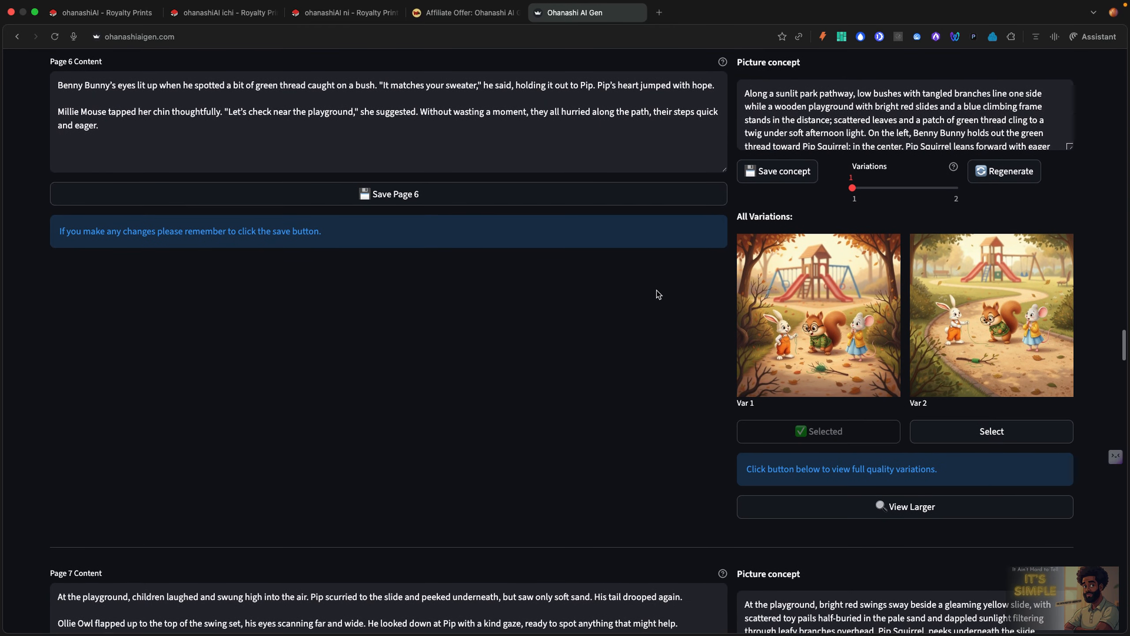
scroll(657, 291, "down", 1)
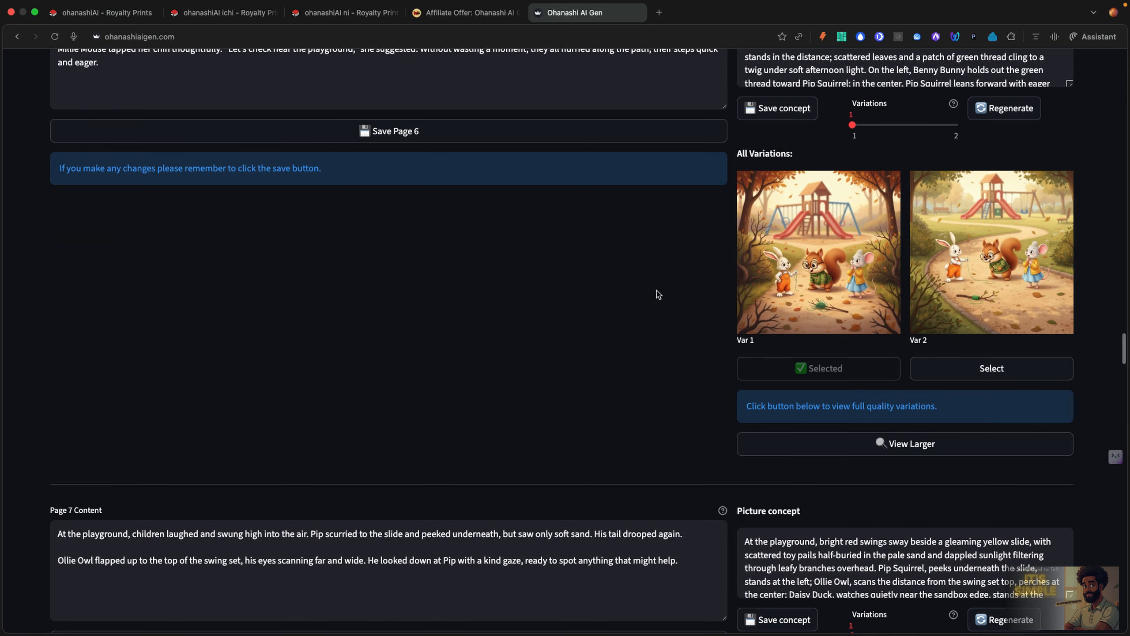
scroll(657, 291, "down", 8)
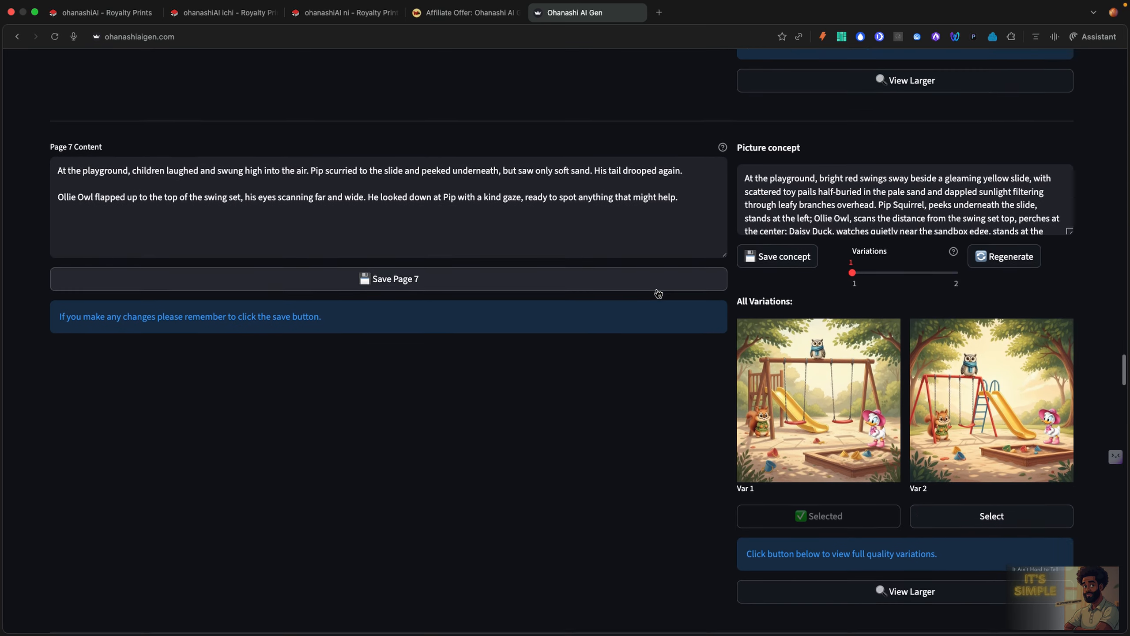
scroll(658, 293, "down", 4)
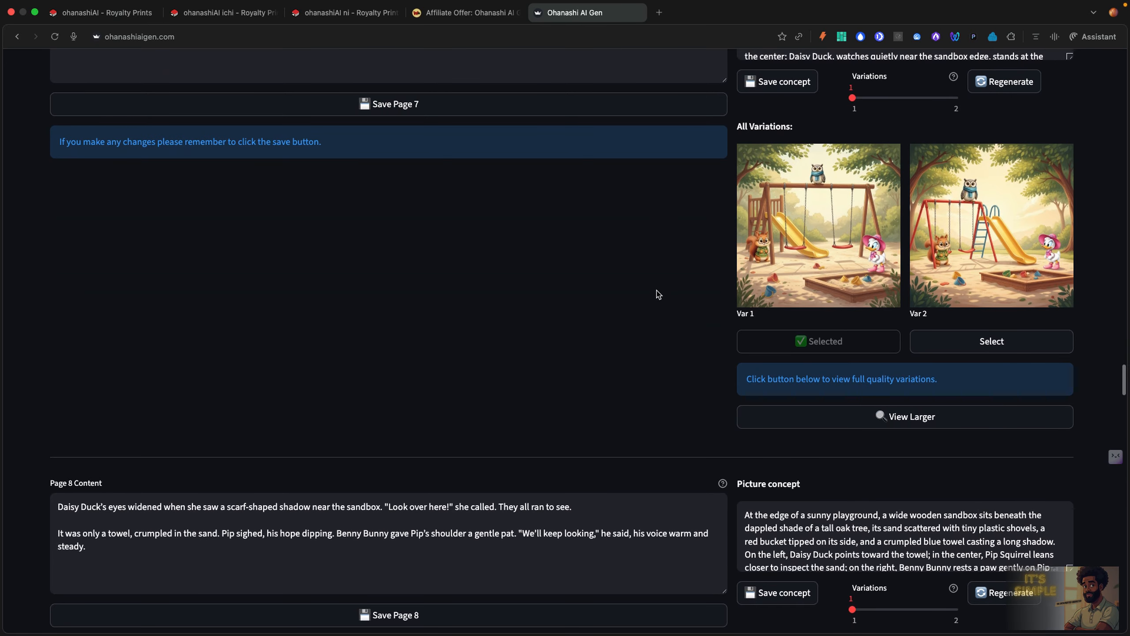
scroll(657, 290, "down", 1)
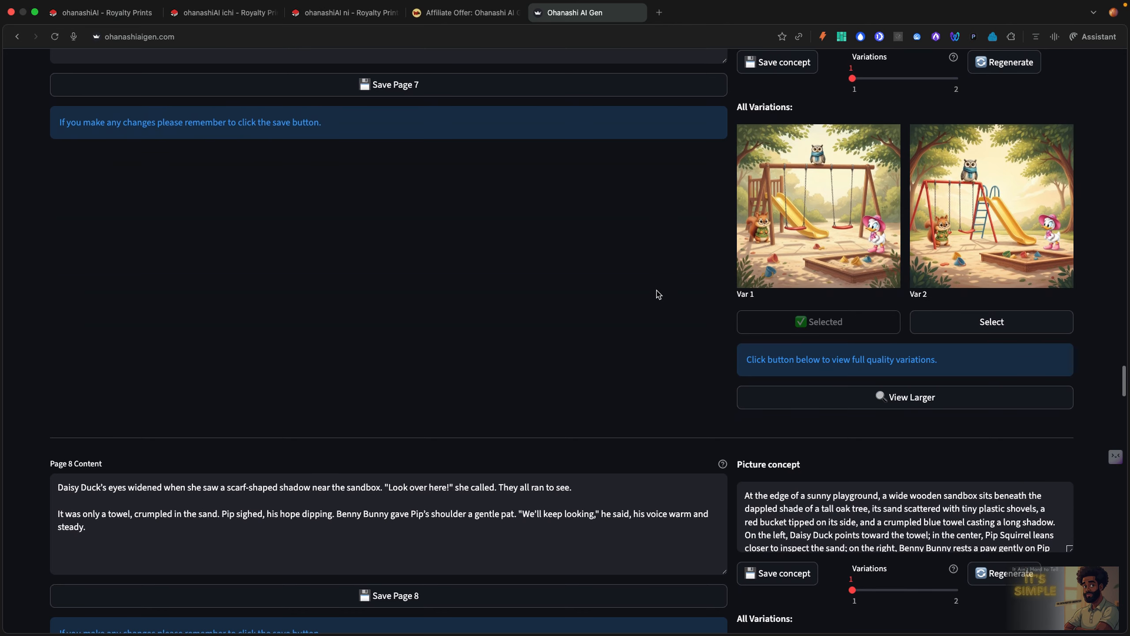
scroll(657, 290, "down", 8)
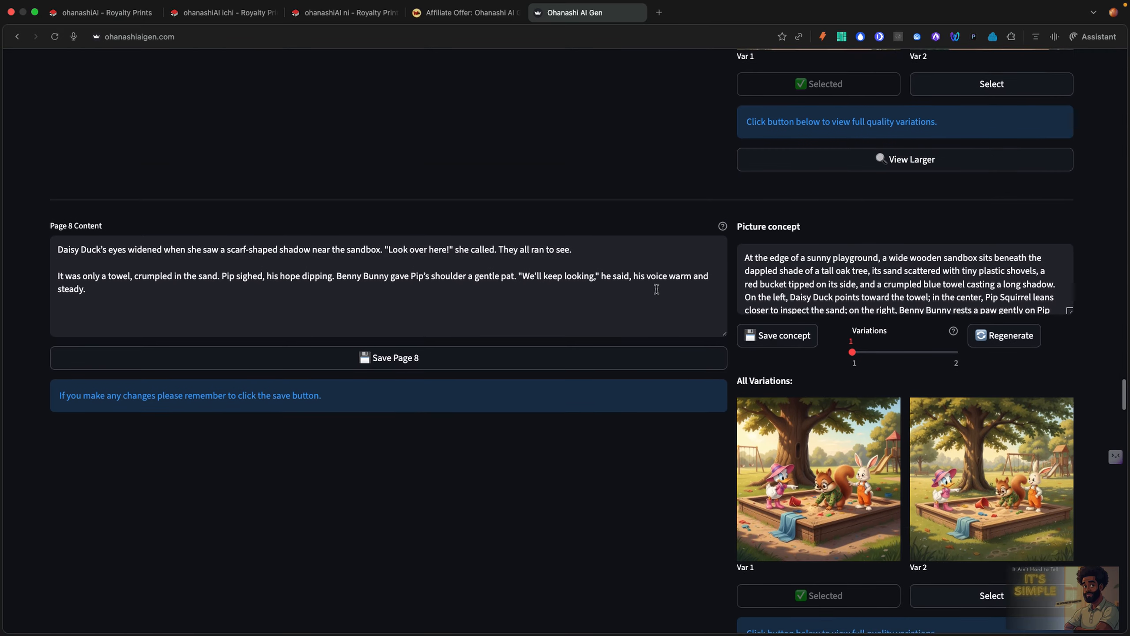
scroll(657, 295, "down", 2)
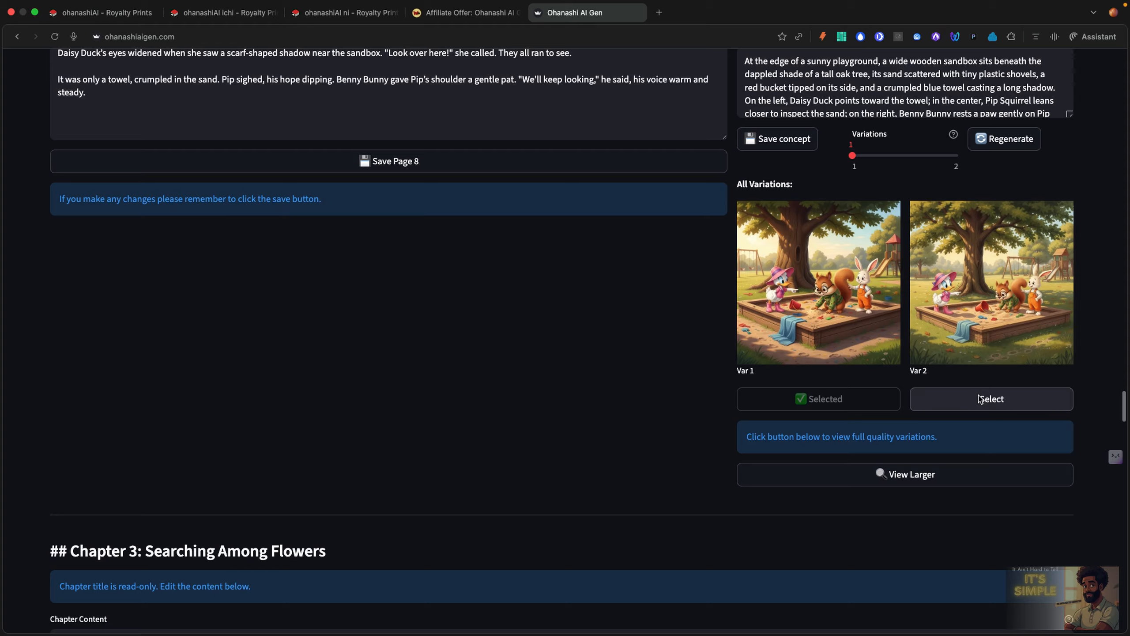
Review Chapter 3, "Searching Among Flowers", checking the text and illustration variations of Pages 9 to 11
scroll(656, 362, "down", 10)
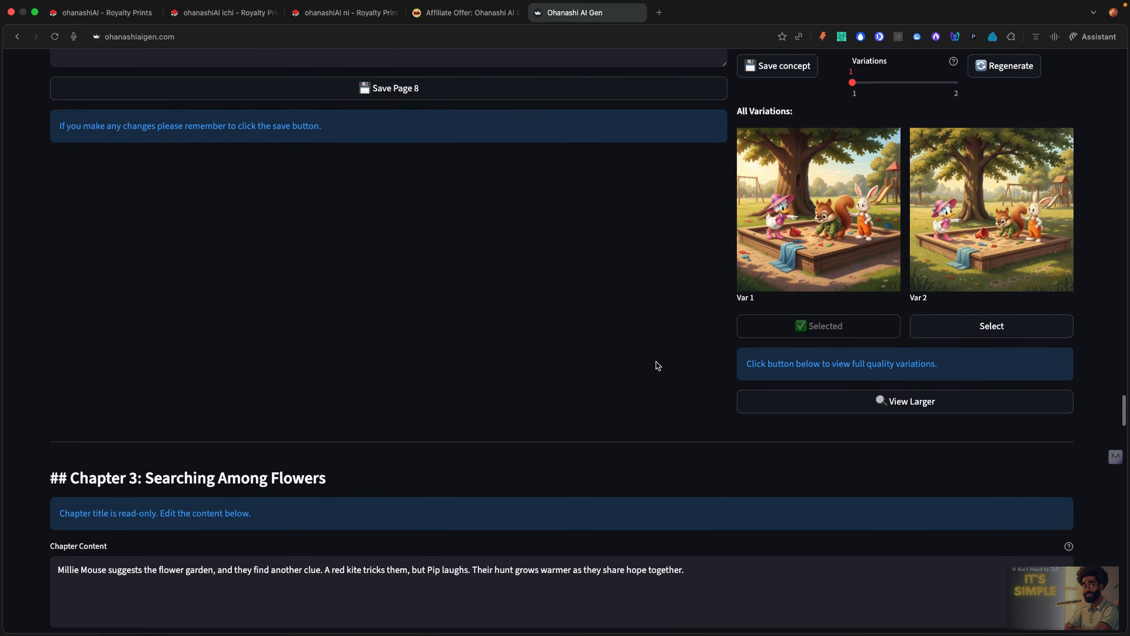
scroll(656, 360, "down", 4)
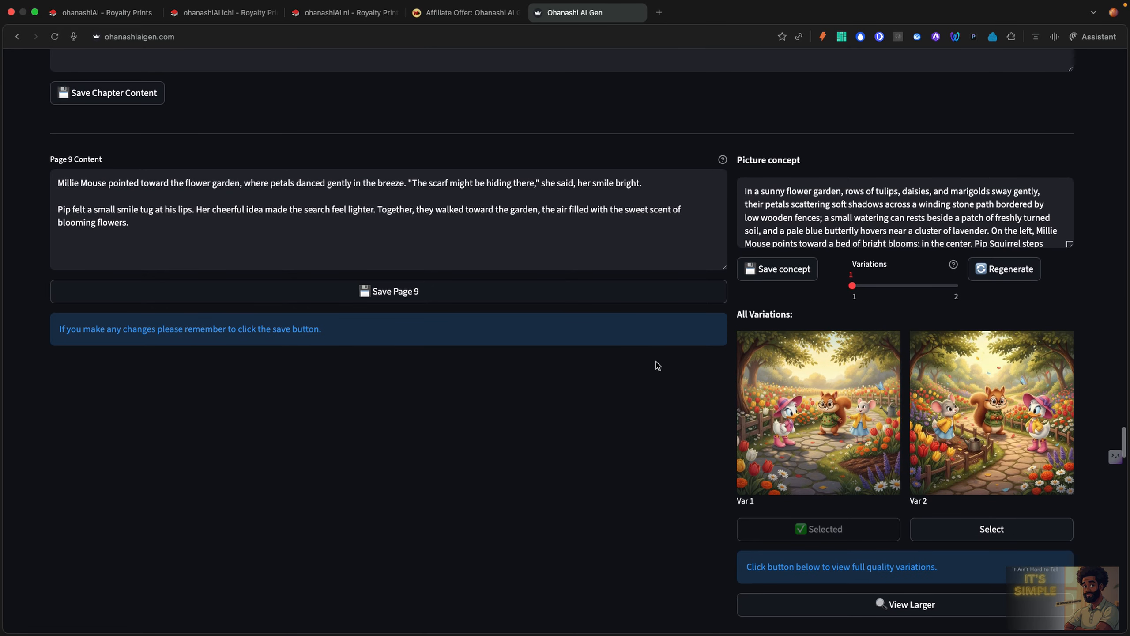
scroll(656, 363, "down", 3)
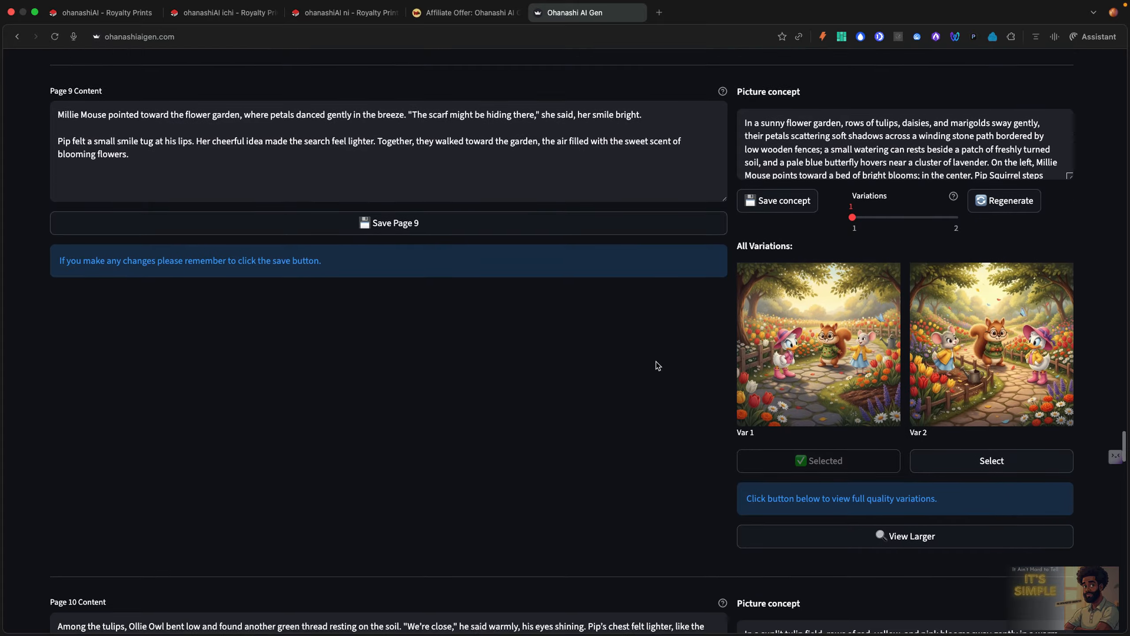
scroll(656, 363, "down", 9)
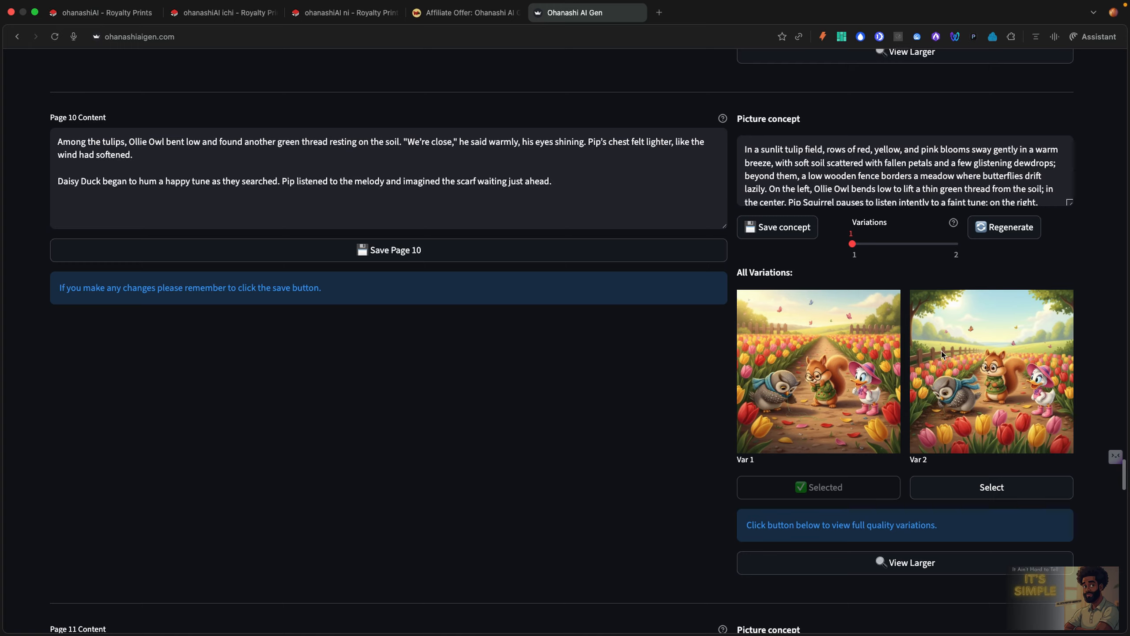
scroll(942, 354, "down", 3)
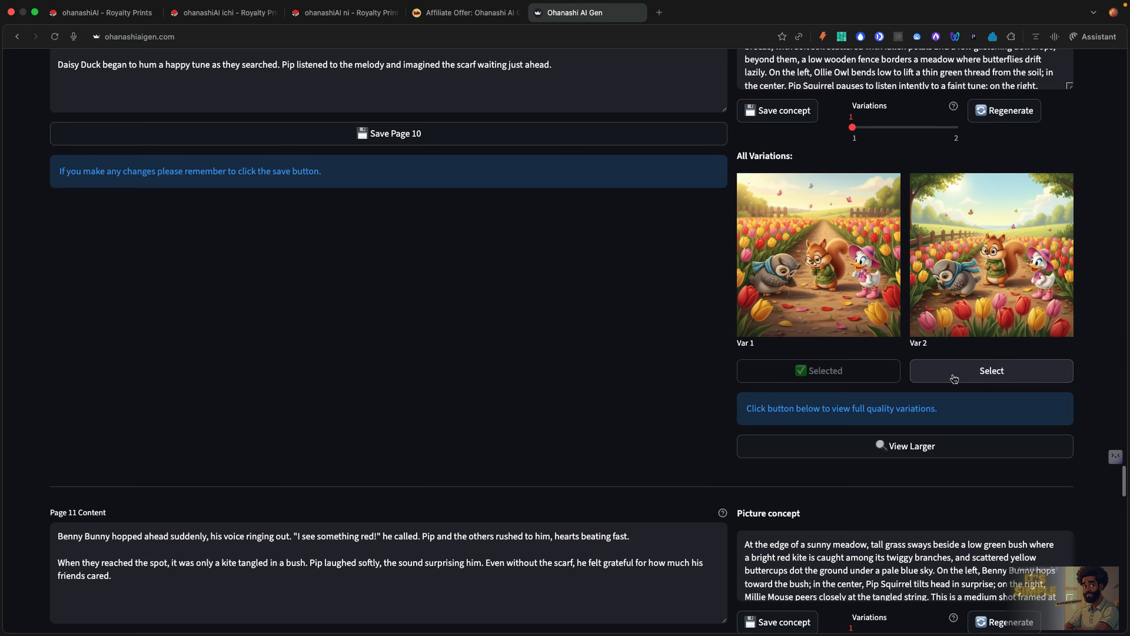
scroll(723, 411, "down", 10)
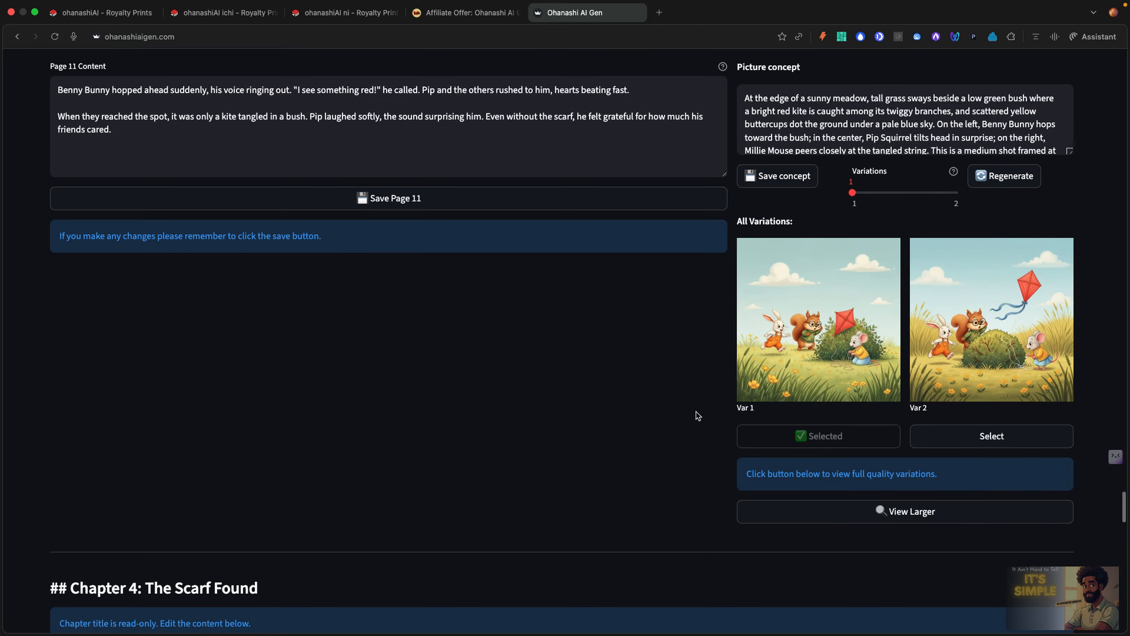
Review Chapter 4, "The Scarf Found", checking Pages 12 to 14 through the end of the story, and head back to earlier pages
scroll(680, 416, "down", 15)
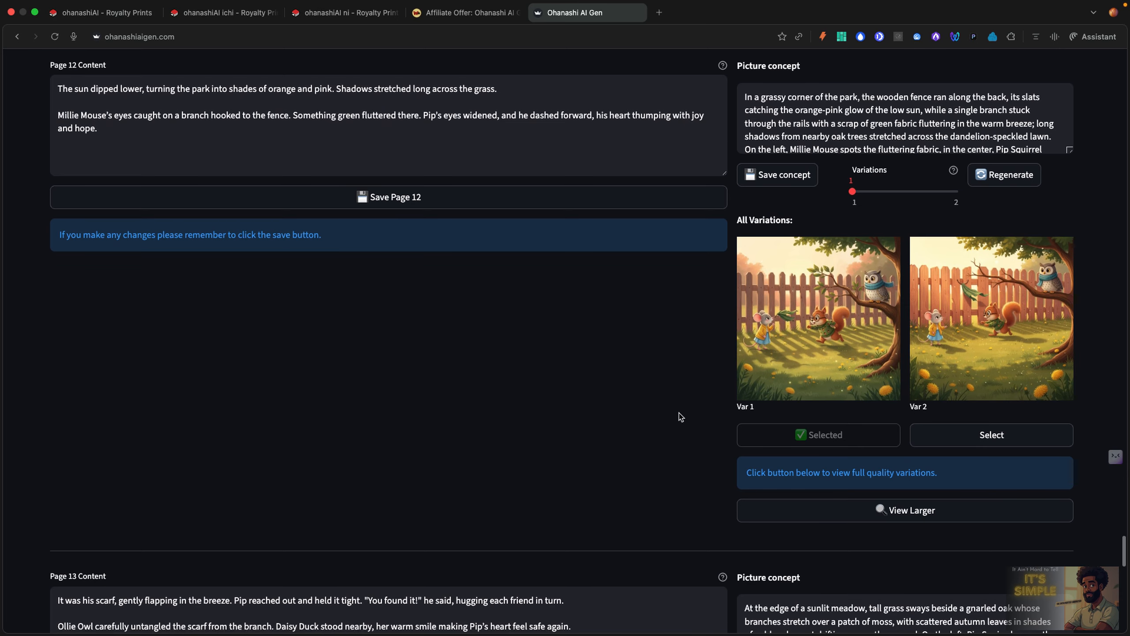
scroll(679, 413, "down", 10)
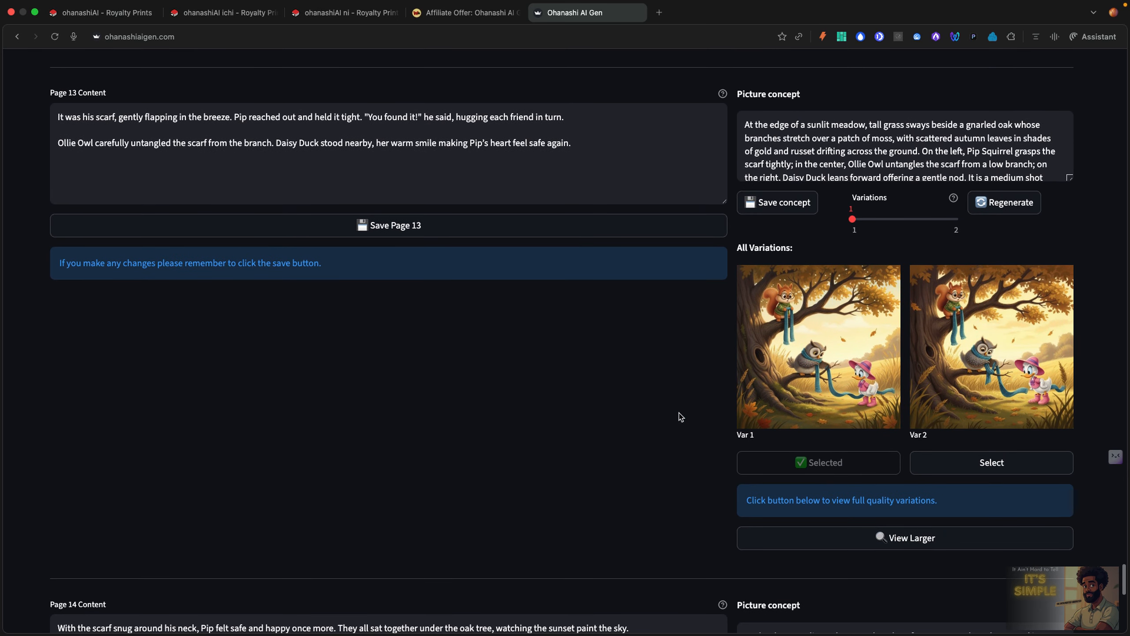
scroll(679, 414, "down", 2)
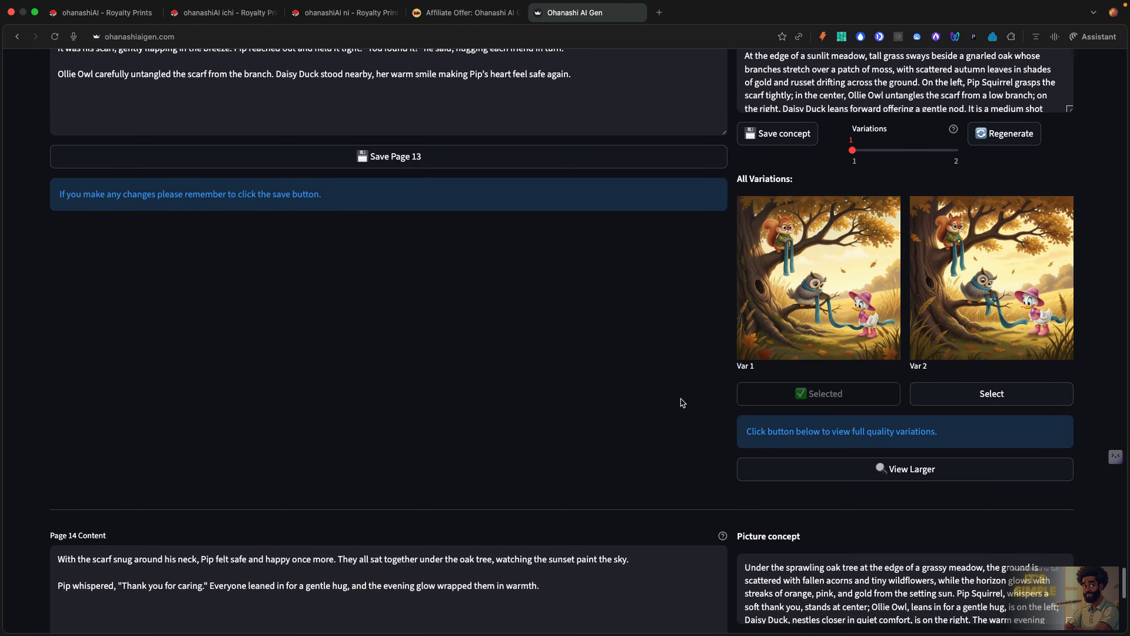
scroll(681, 401, "down", 15)
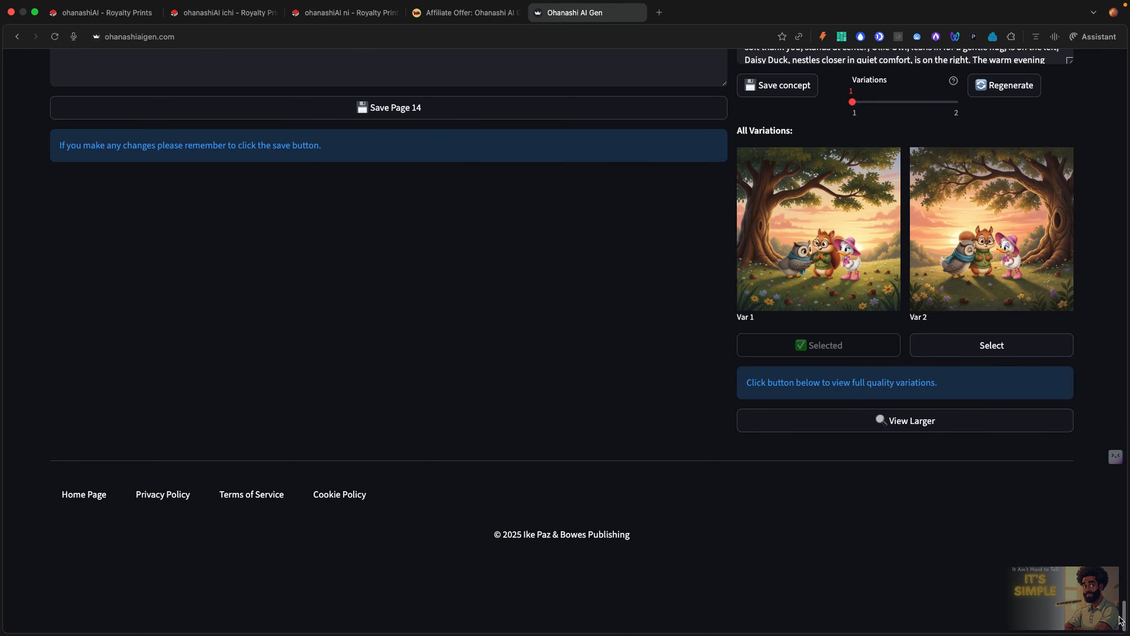
left_click_drag(1122, 619, 1123, 607)
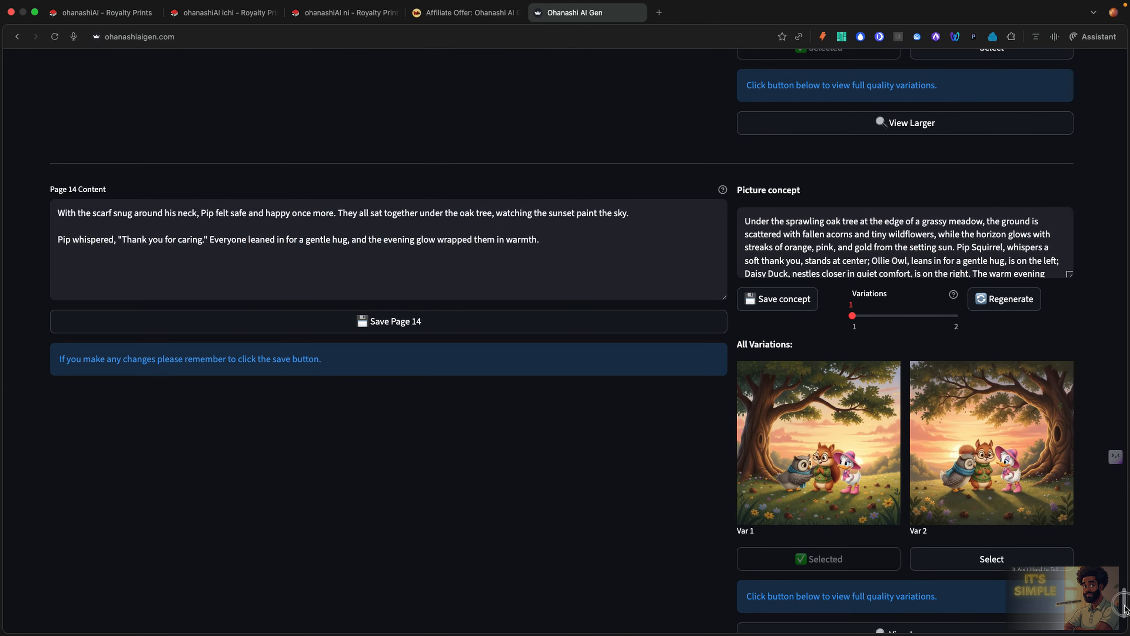
left_click_drag(1123, 608, 1120, 508)
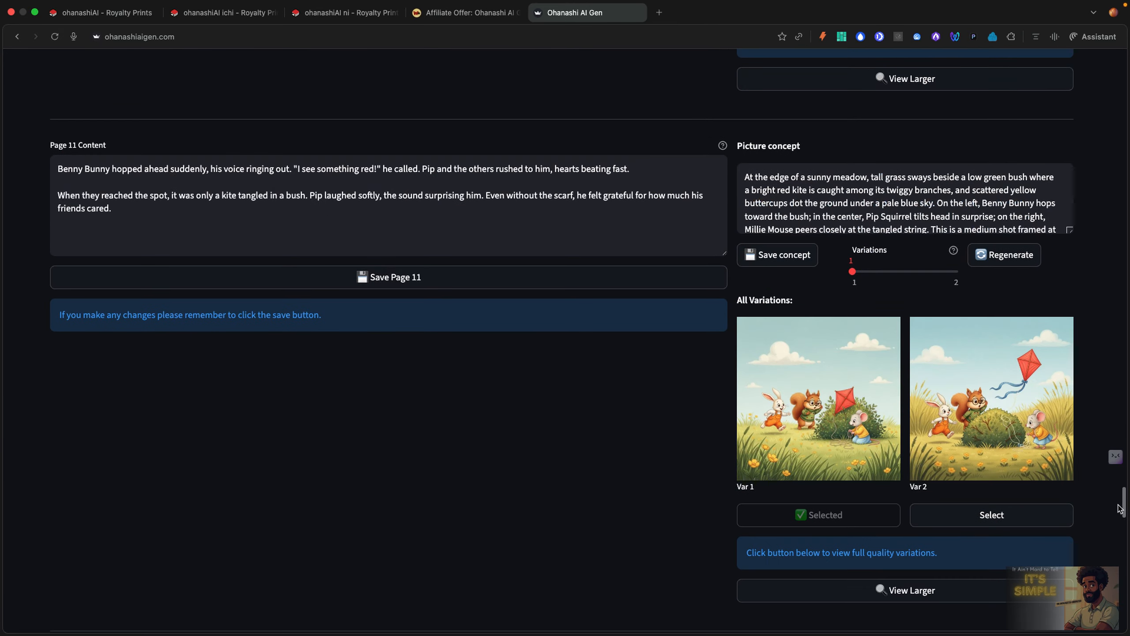
Return to the generated book cover above Chapter 1 and save it to the story
scroll(818, 369, "up", 20)
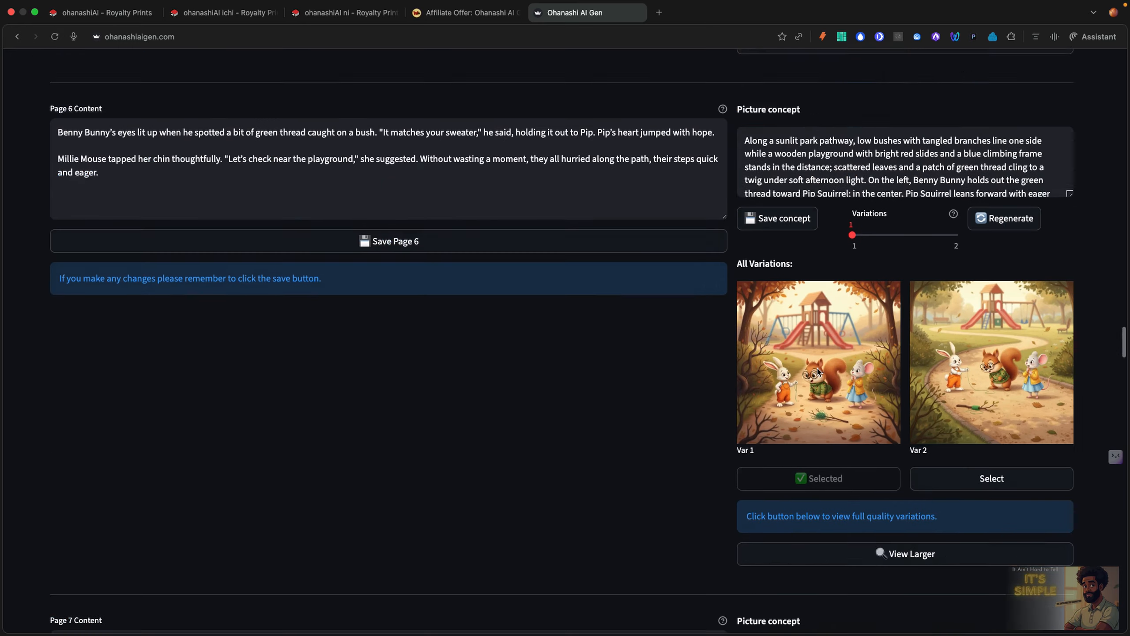
scroll(818, 372, "up", 20)
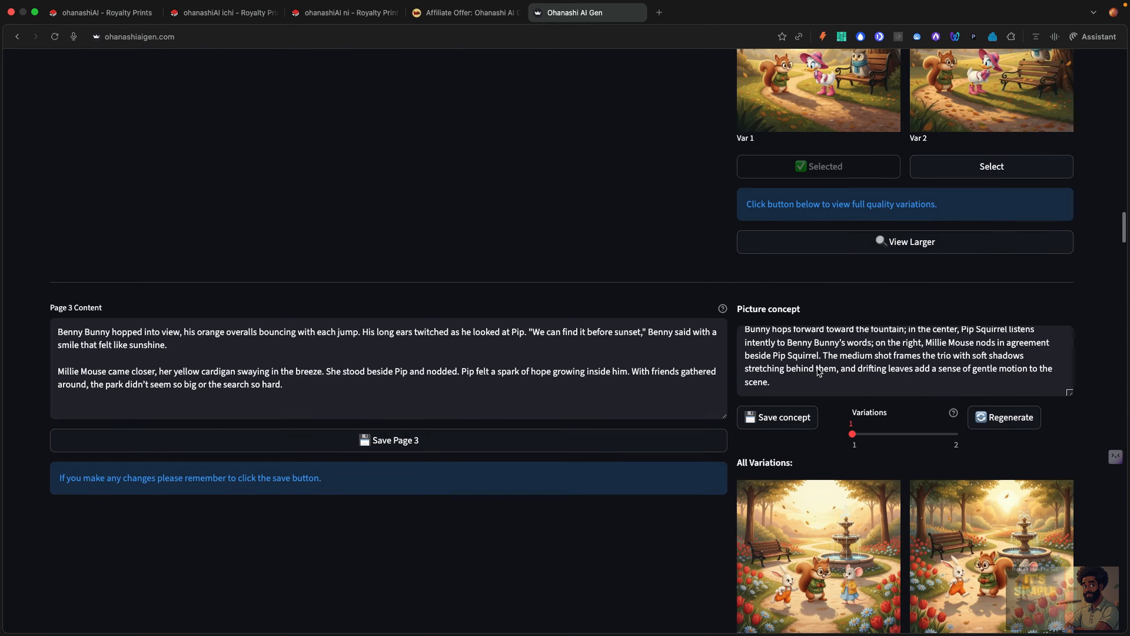
scroll(818, 372, "up", 20)
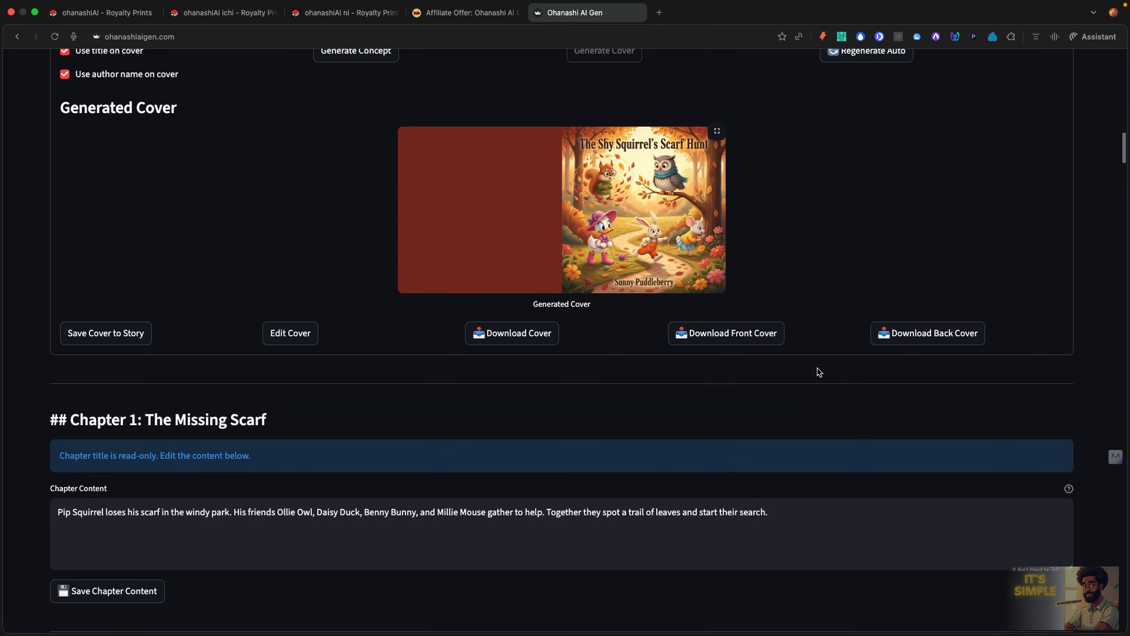
scroll(428, 366, "down", 3)
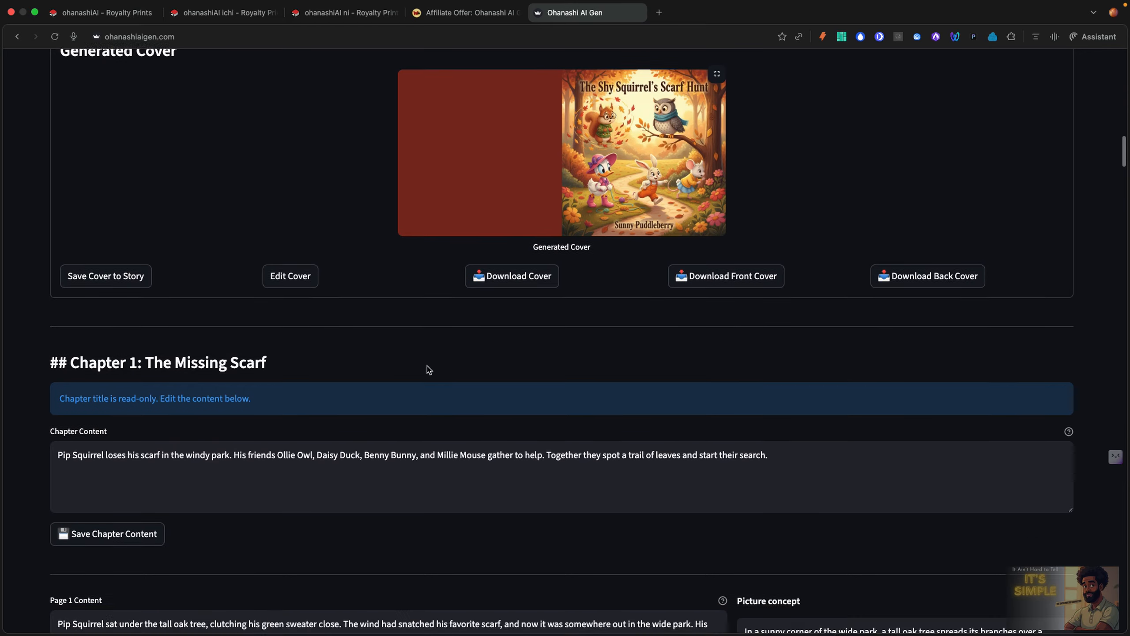
left_click(102, 177)
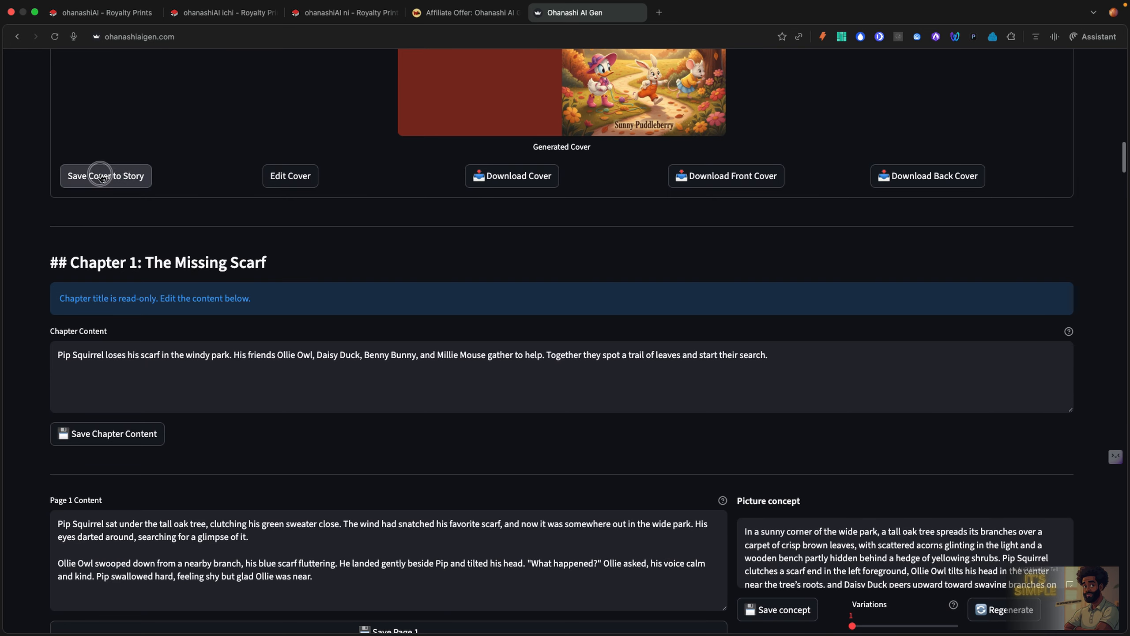
Look over the book cover settings and the Page 1 and Page 2 content of Chapter 1 again
scroll(128, 250, "down", 10)
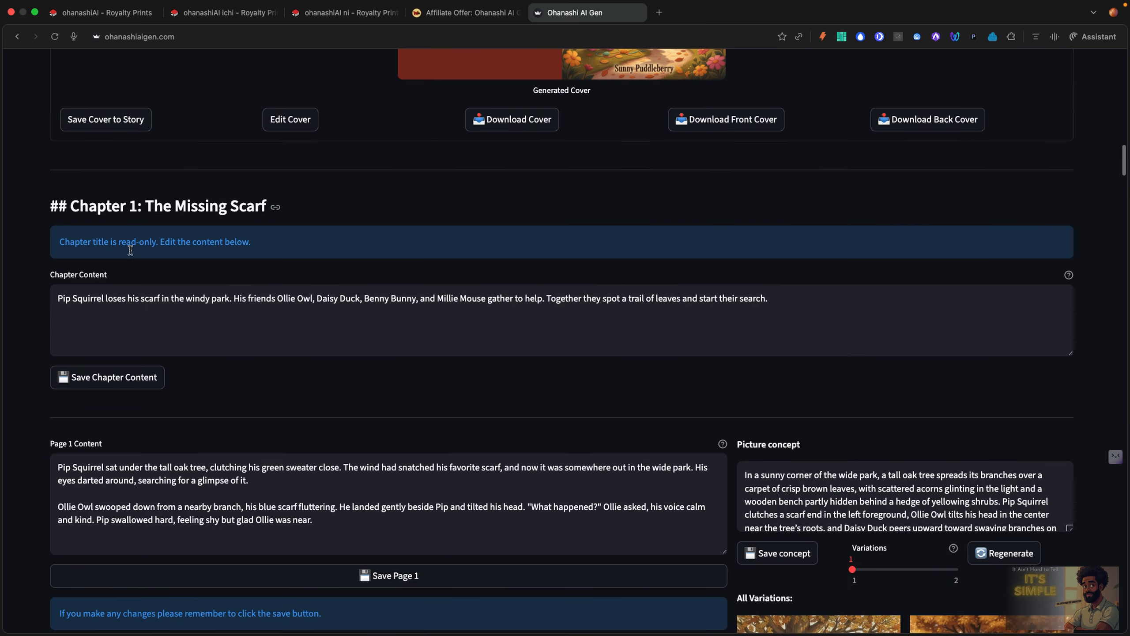
scroll(131, 252, "down", 6)
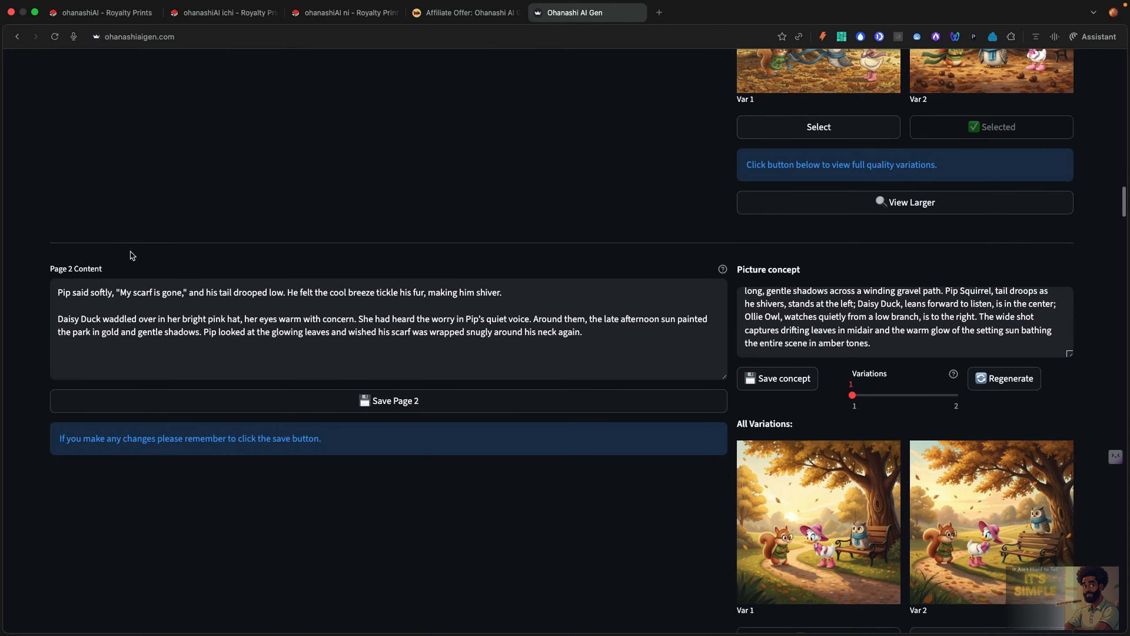
scroll(130, 252, "up", 17)
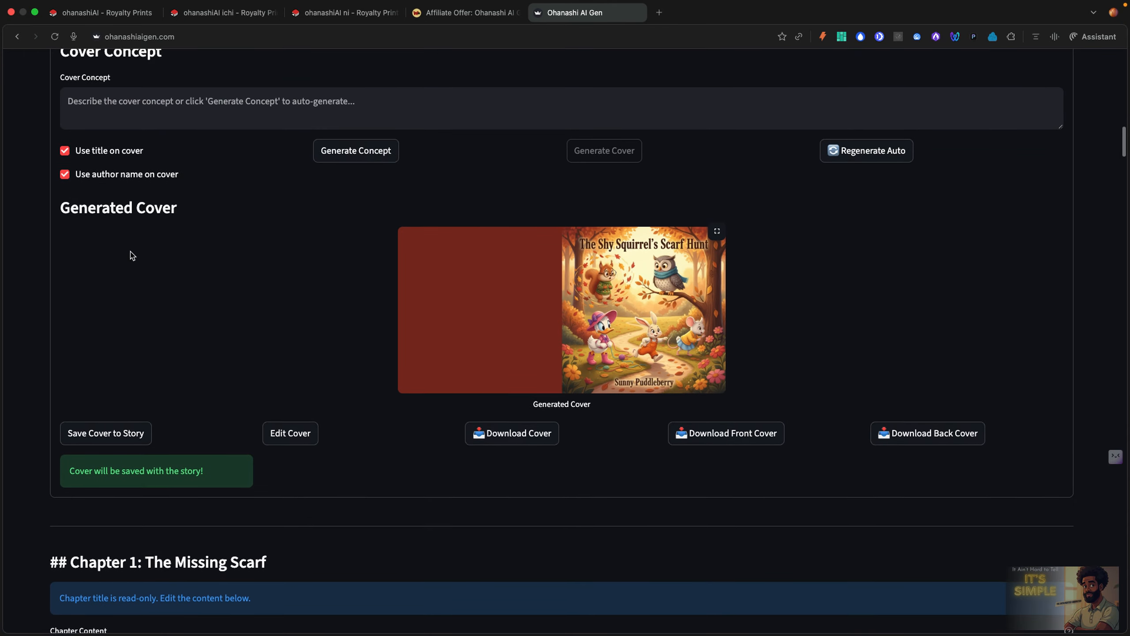
scroll(347, 271, "up", 9)
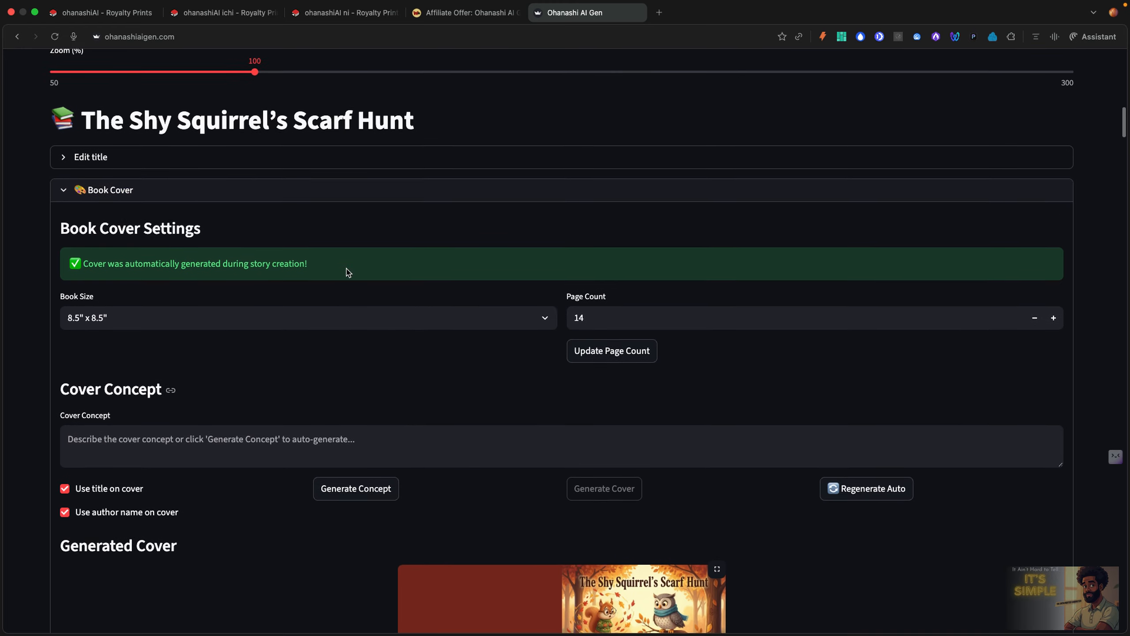
scroll(348, 272, "up", 1)
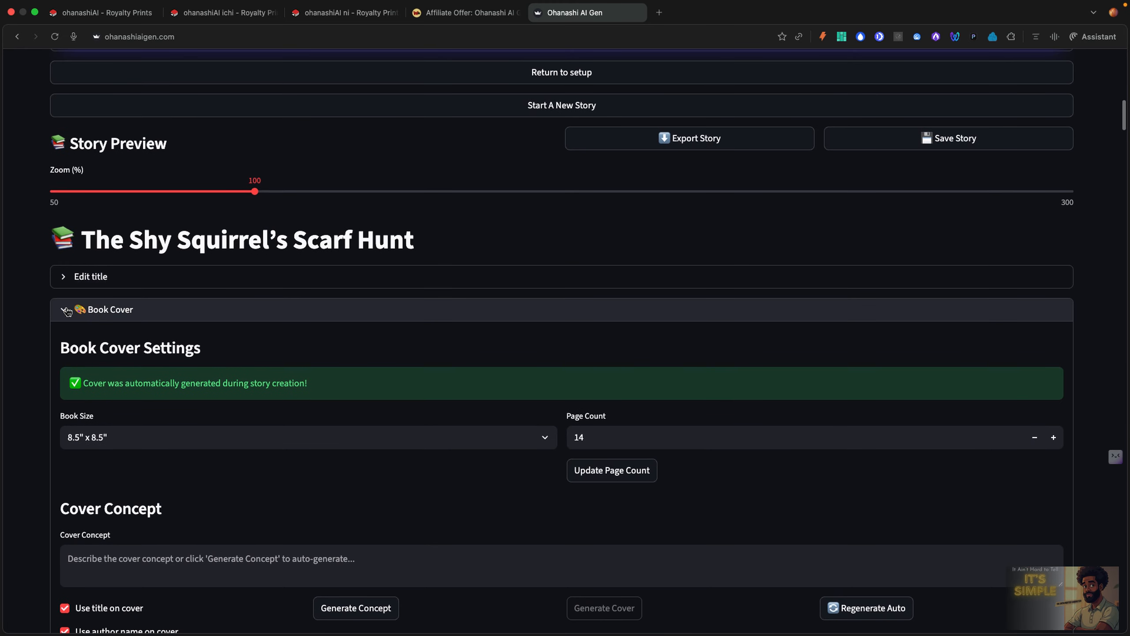
scroll(154, 387, "down", 20)
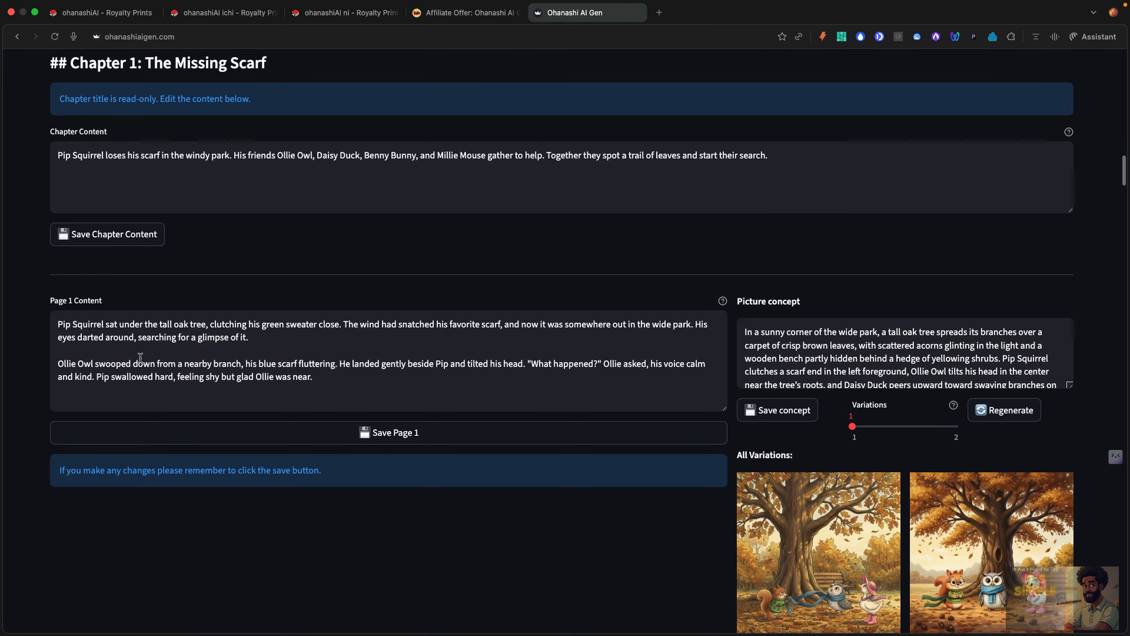
scroll(480, 471, "down", 3)
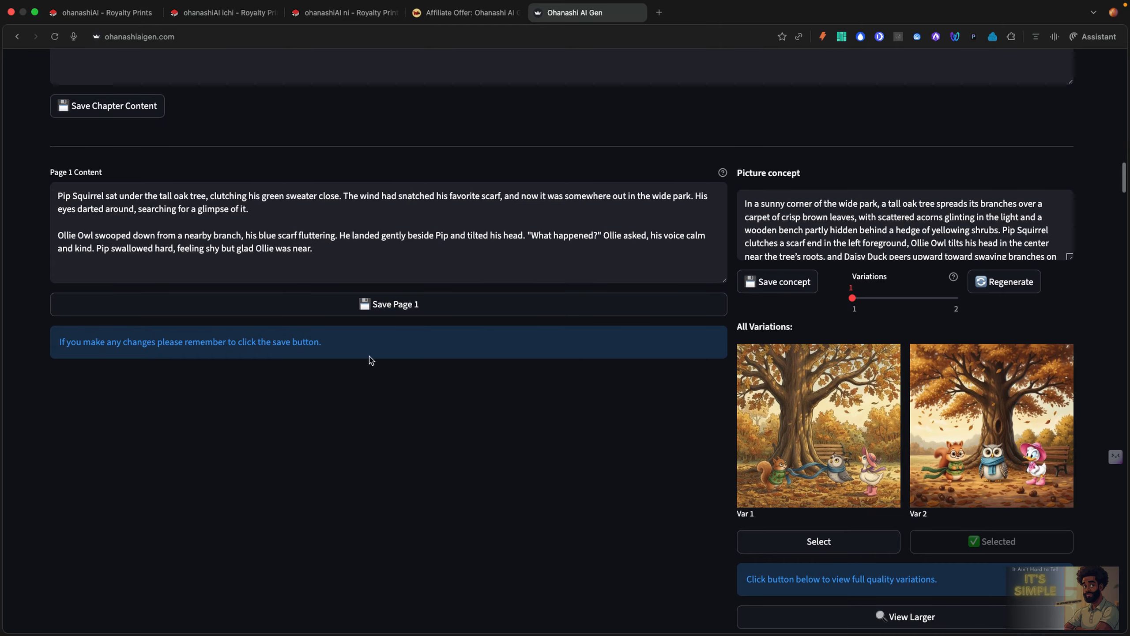
scroll(371, 358, "down", 8)
scroll(371, 359, "down", 4)
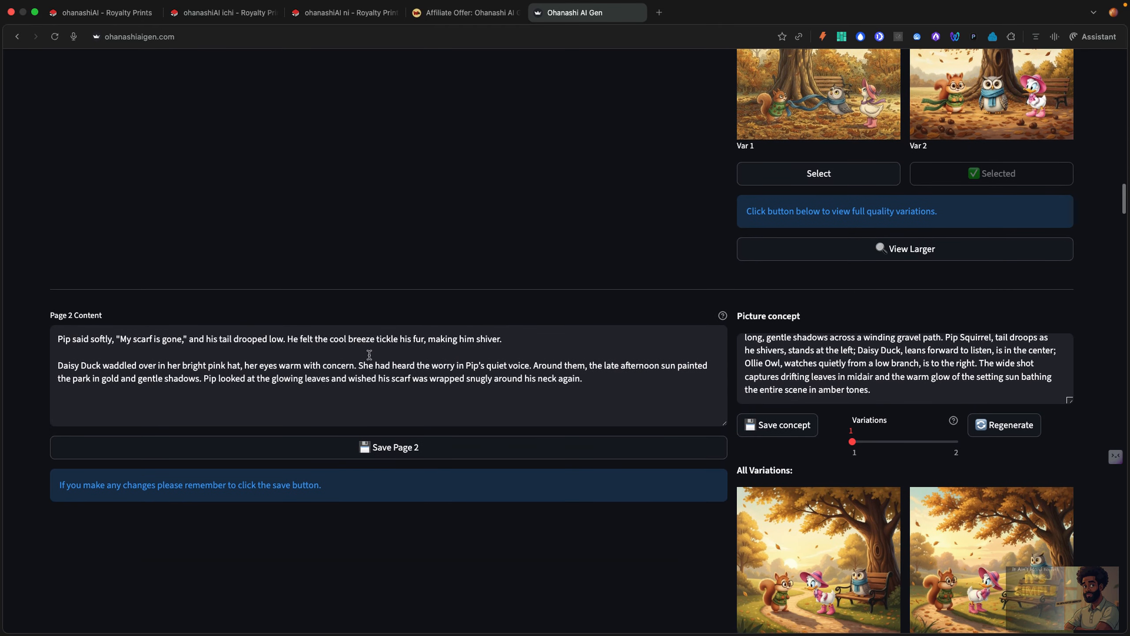
scroll(370, 359, "up", 20)
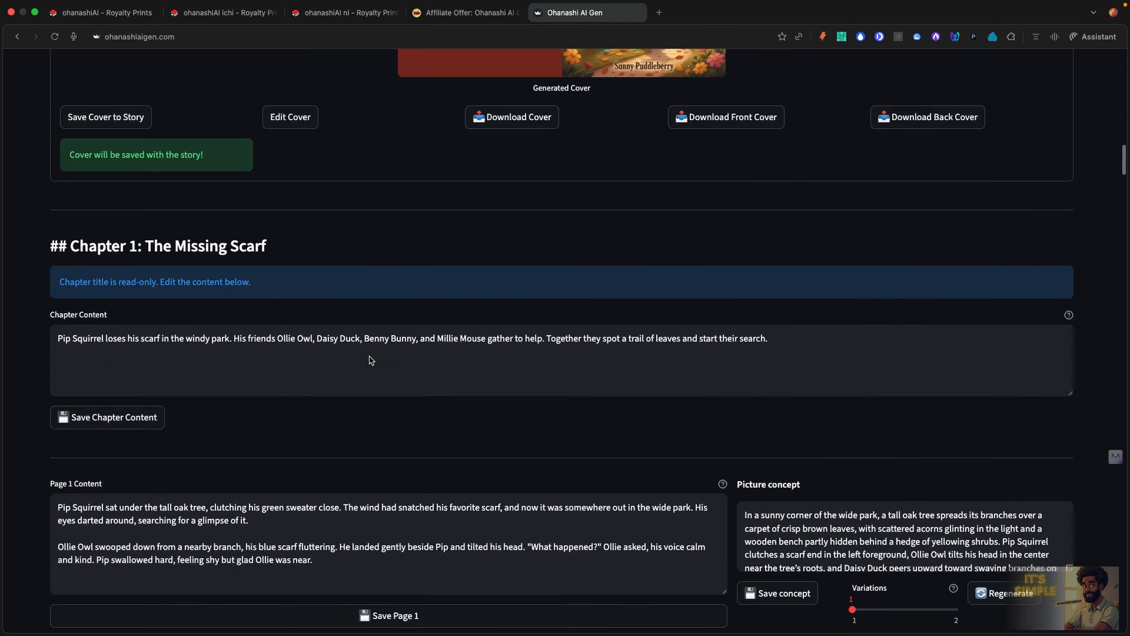
Save the story "The Shy Squirrel's Scarf Hunt" with its setup, content and images
scroll(371, 358, "up", 5)
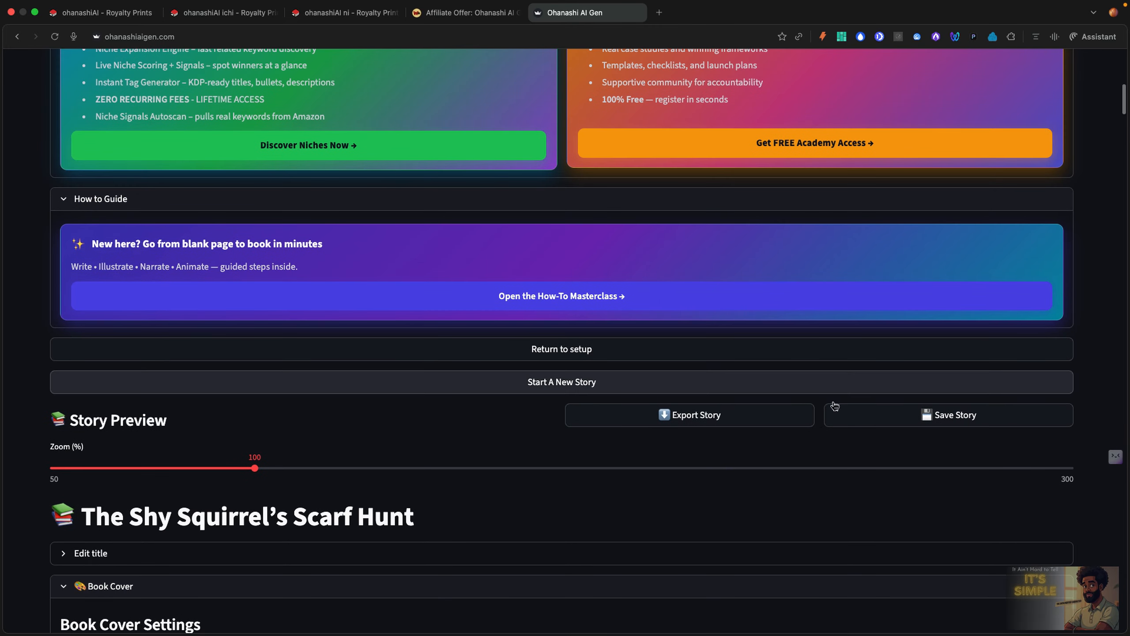
scroll(905, 430, "up", 1)
scroll(905, 430, "up", 12)
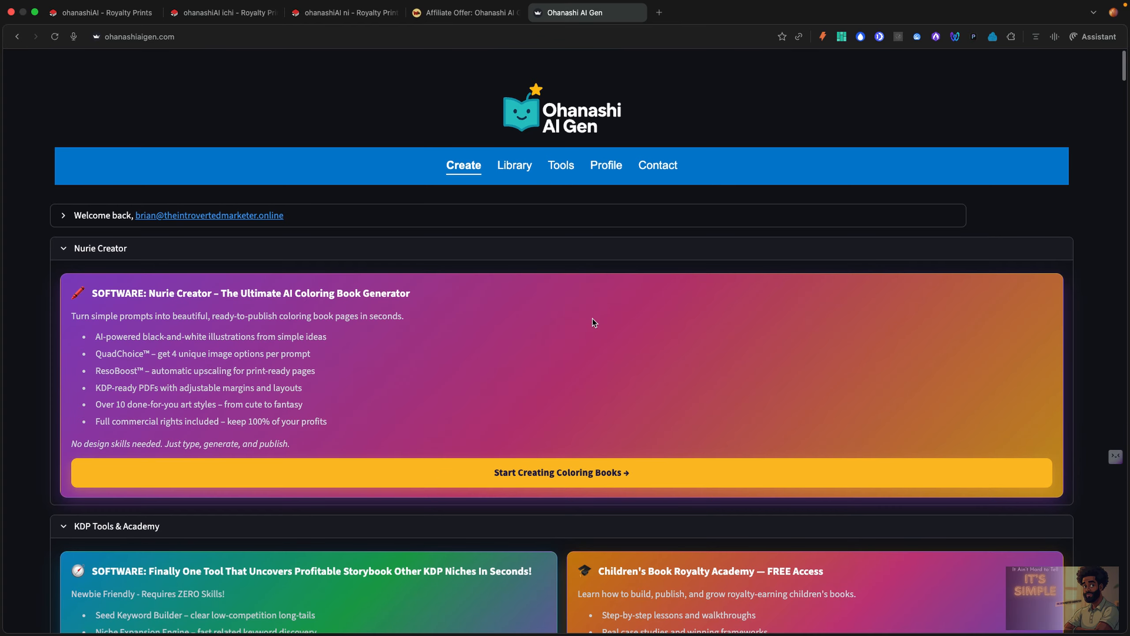
scroll(898, 445, "down", 15)
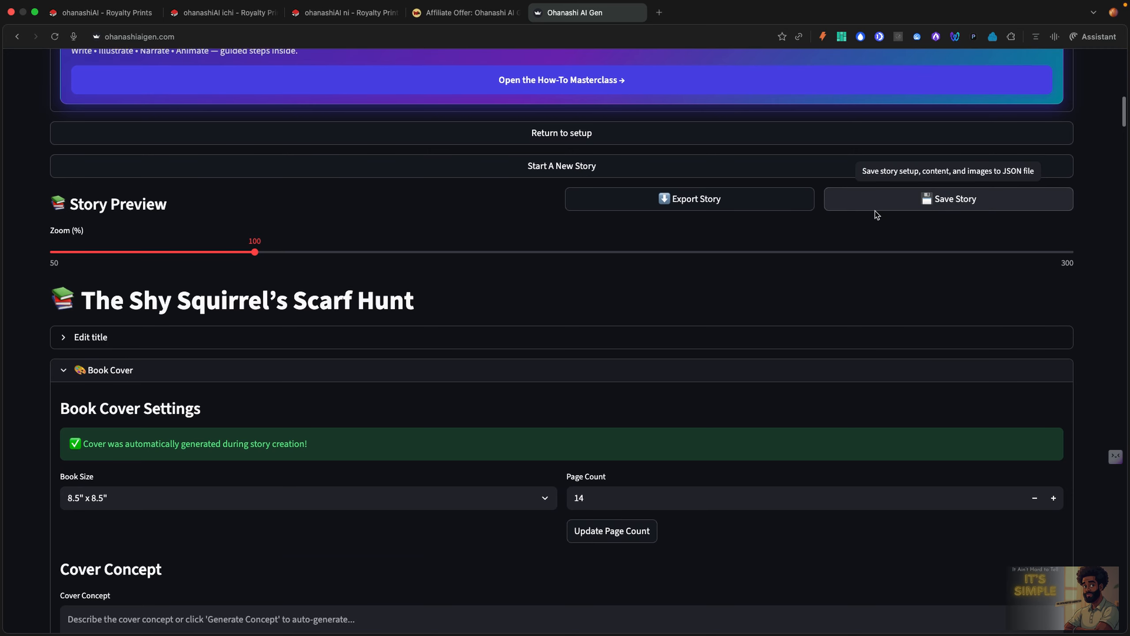
left_click(875, 209)
Open the story queue creation page and collapse the Nurie Creator and KDP Tools & Academy sections
scroll(875, 214, "up", 15)
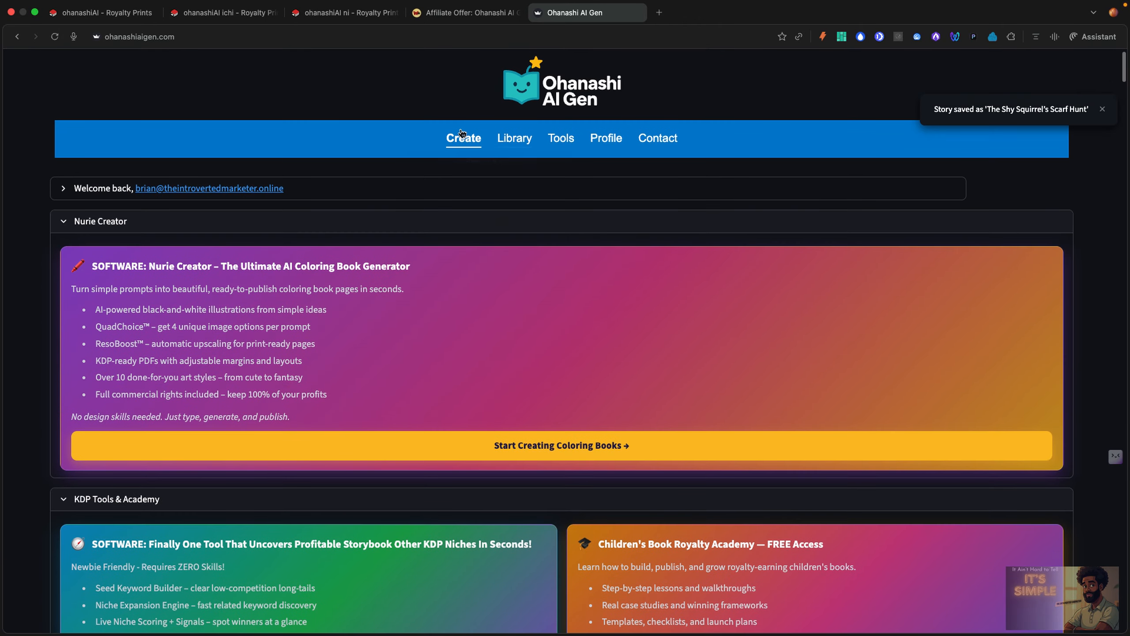
left_click(467, 137)
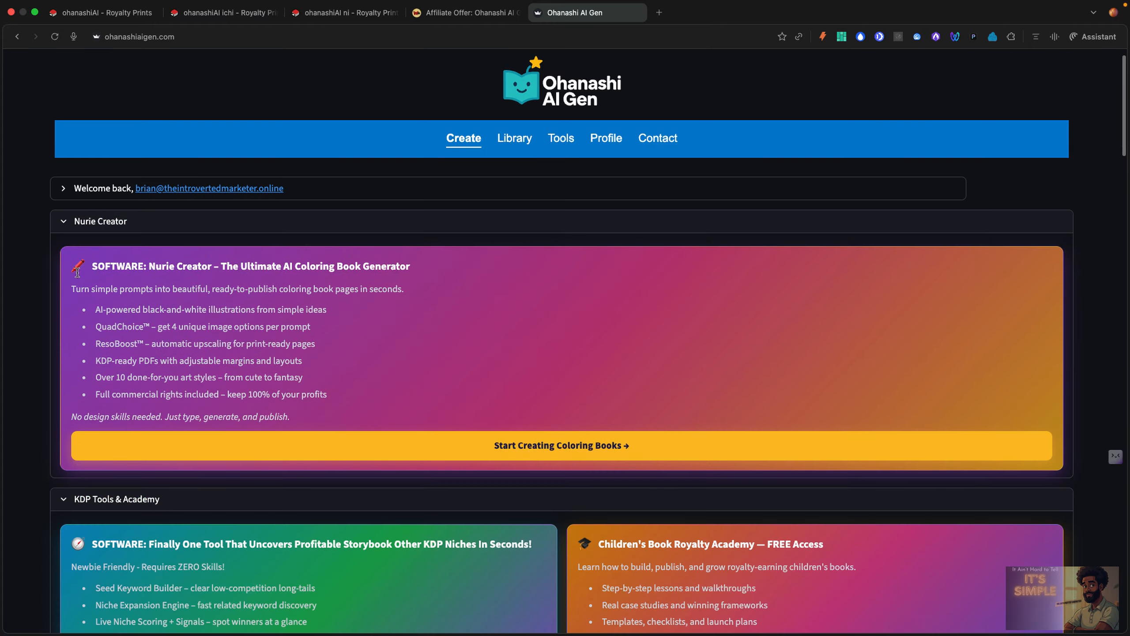
left_click(64, 221)
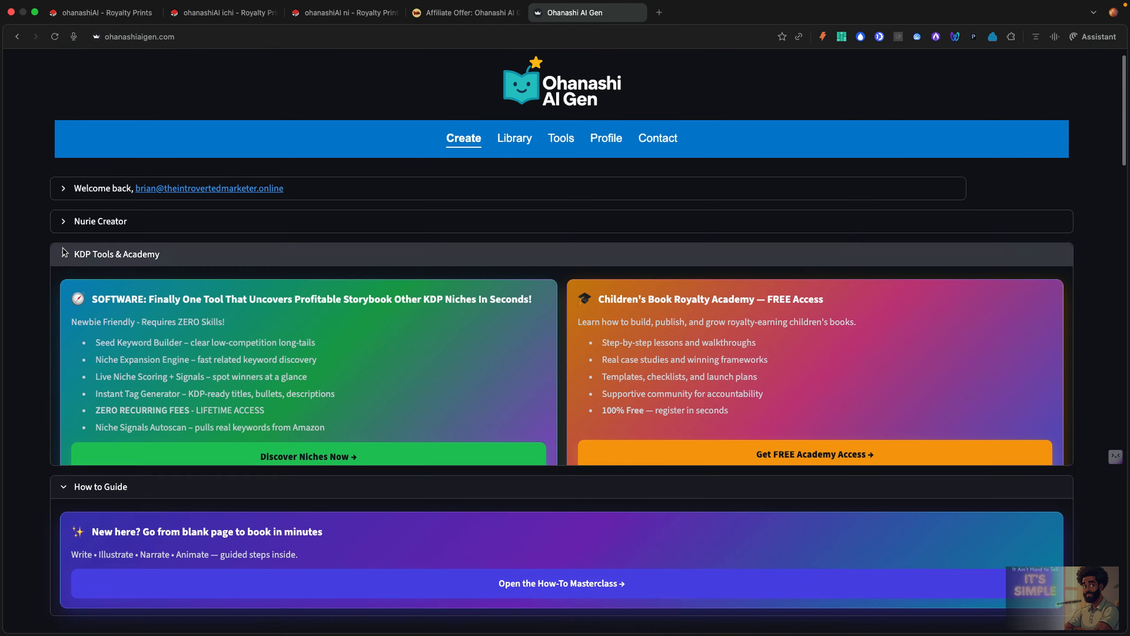
left_click(64, 252)
Examine the story queue form, including age range, plot outline, art style, writing style and character previews
scroll(63, 252, "down", 10)
scroll(144, 260, "down", 12)
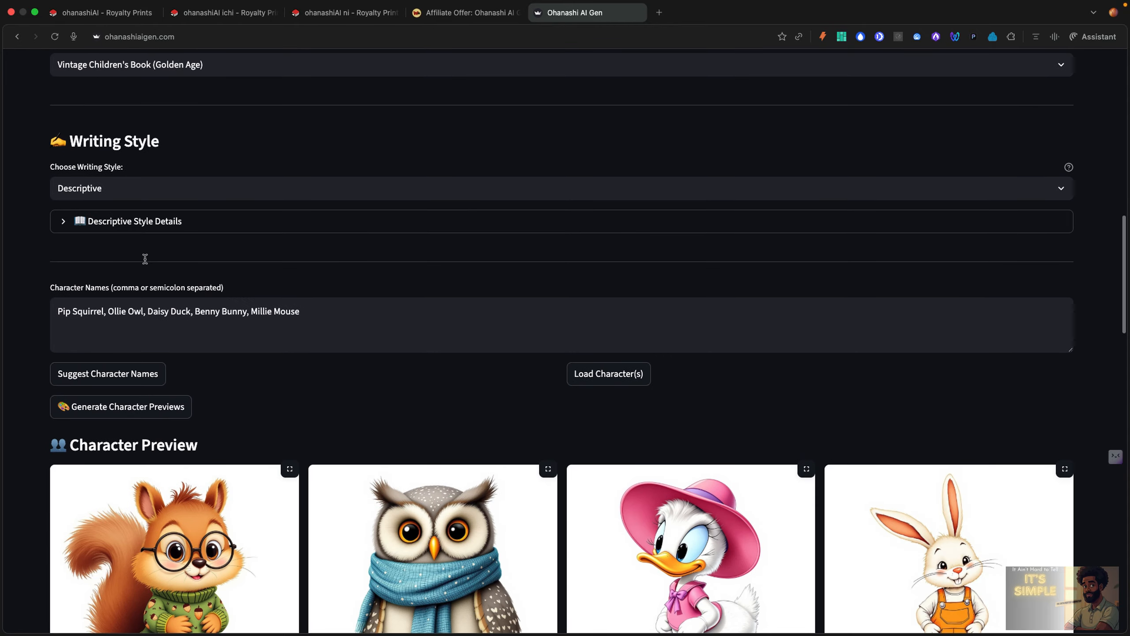
scroll(145, 259, "down", 14)
scroll(334, 306, "down", 2)
scroll(369, 281, "up", 2)
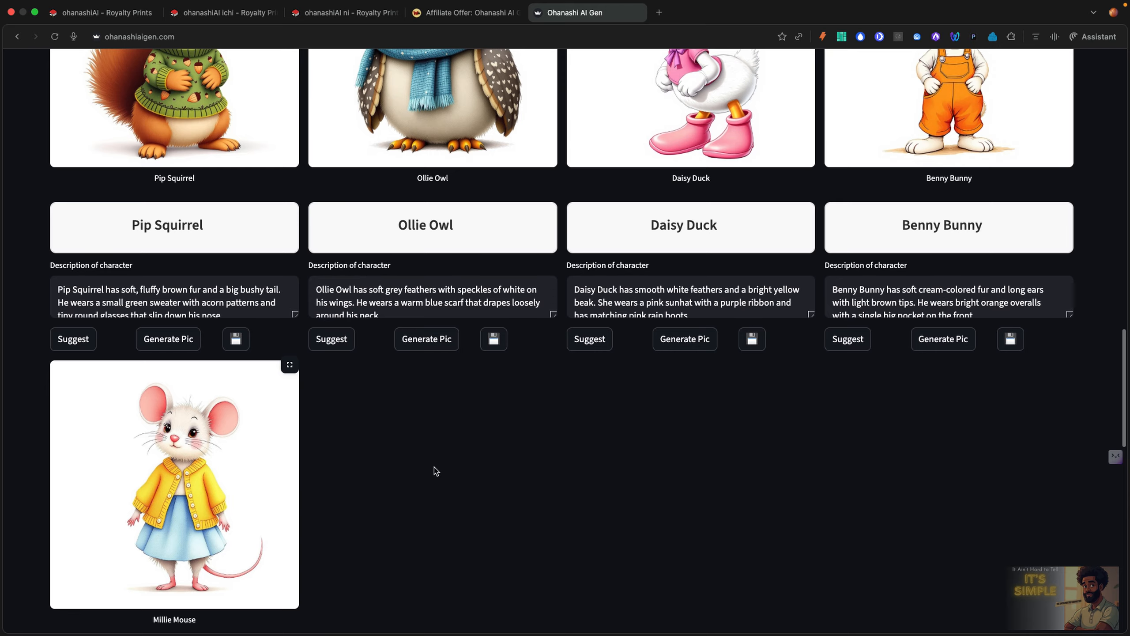
scroll(434, 468, "up", 20)
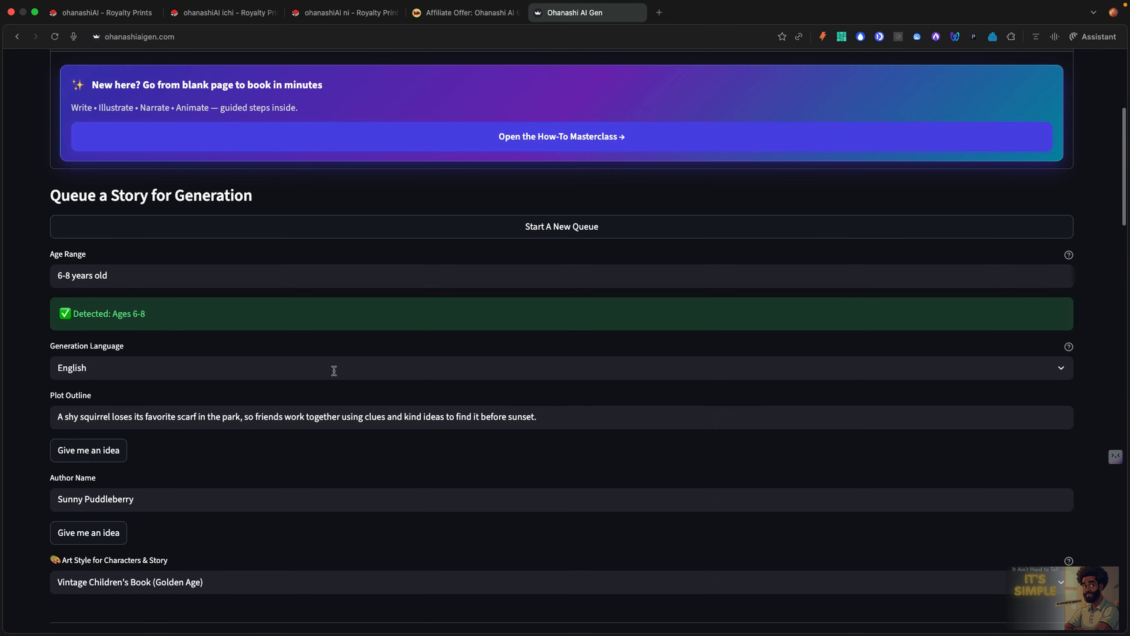
scroll(334, 371, "down", 1)
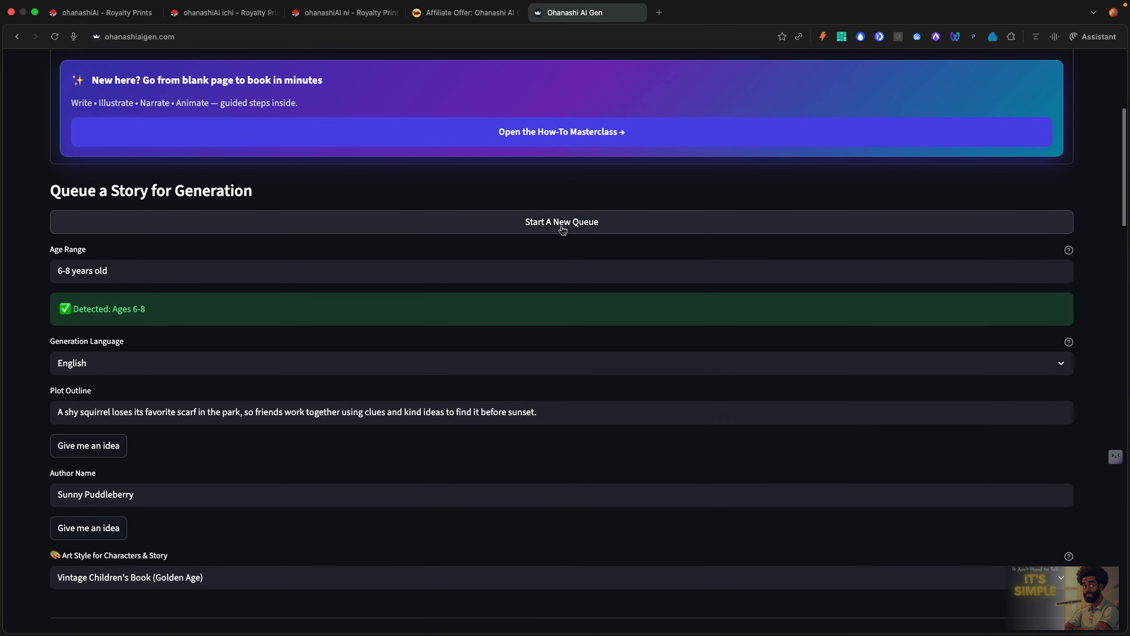
scroll(556, 241, "up", 5)
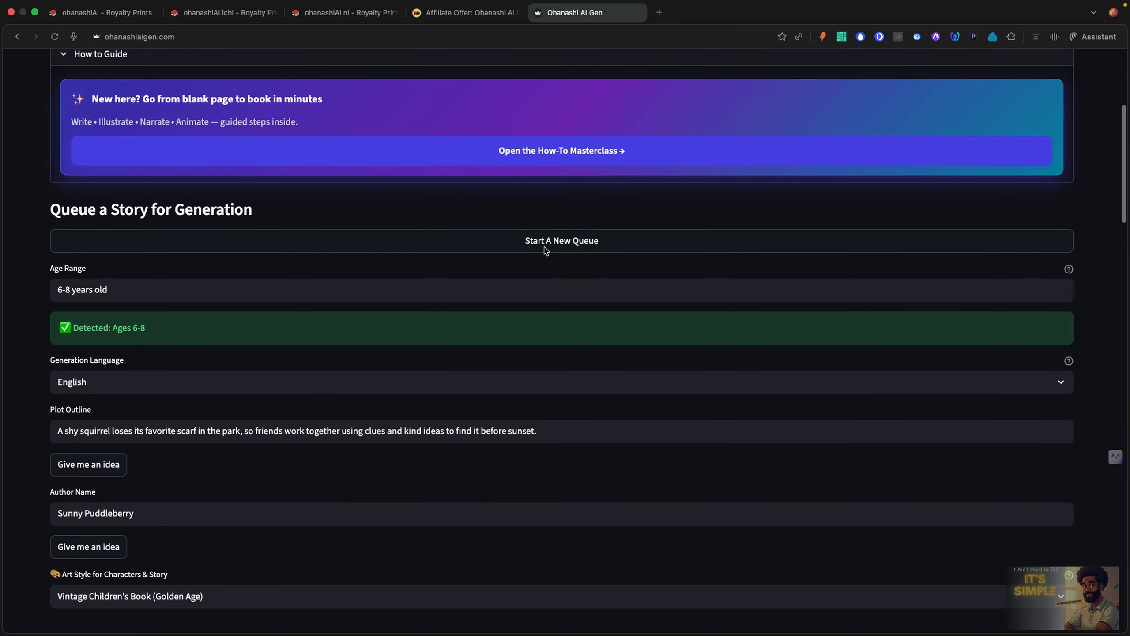
scroll(493, 286, "up", 3)
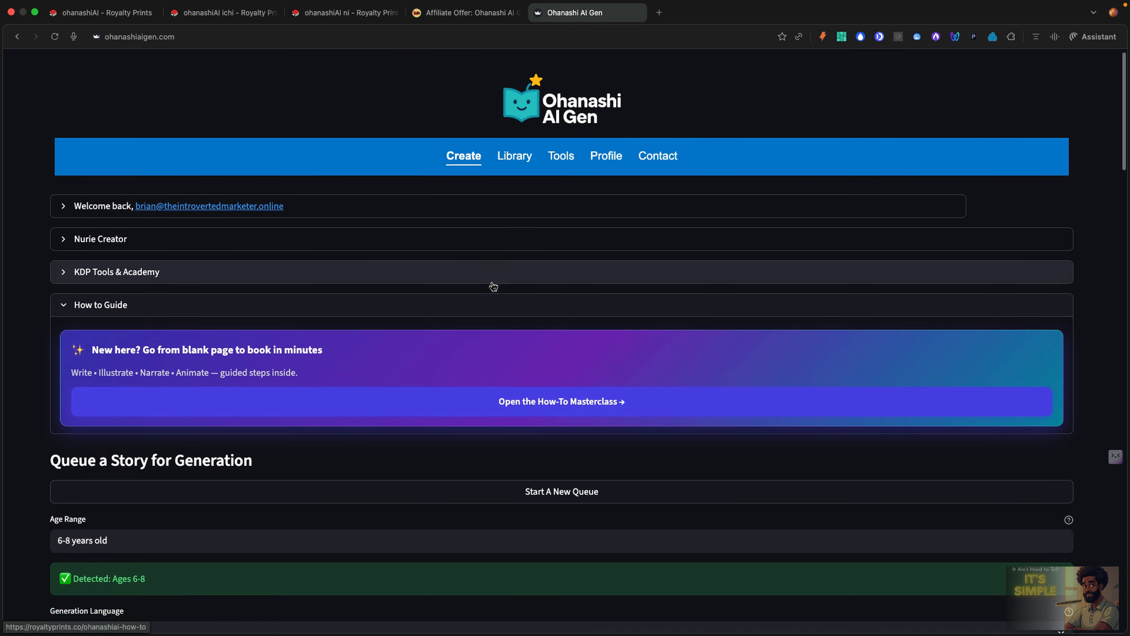
Open the Characters page from the creation options
scroll(493, 286, "down", 3)
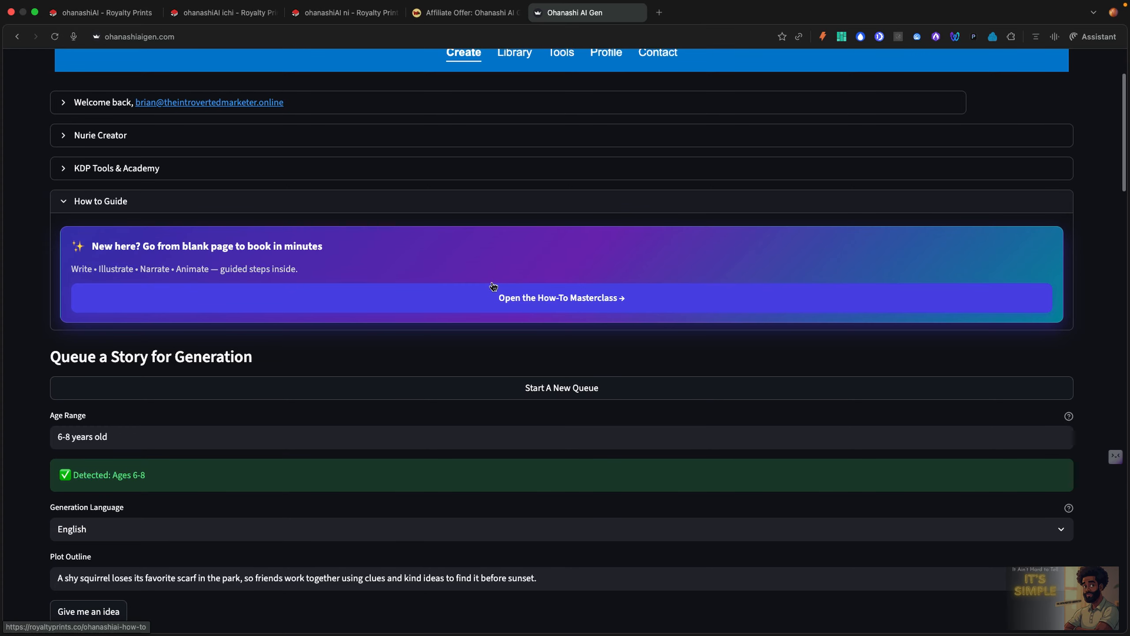
scroll(493, 286, "up", 3)
mouse_move(468, 165)
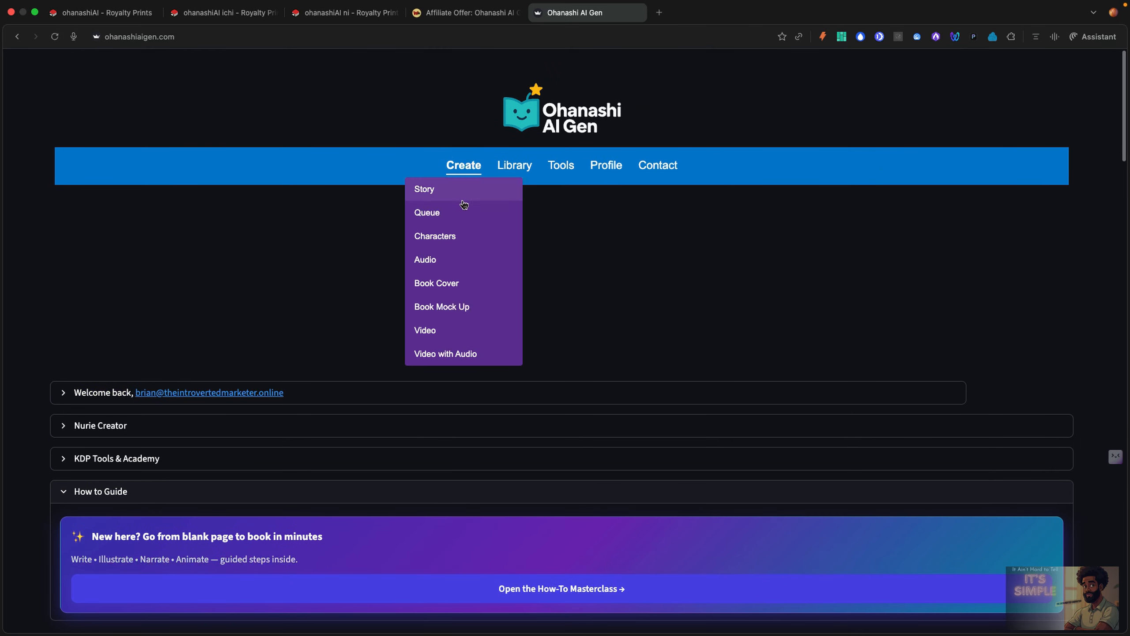
left_click(455, 235)
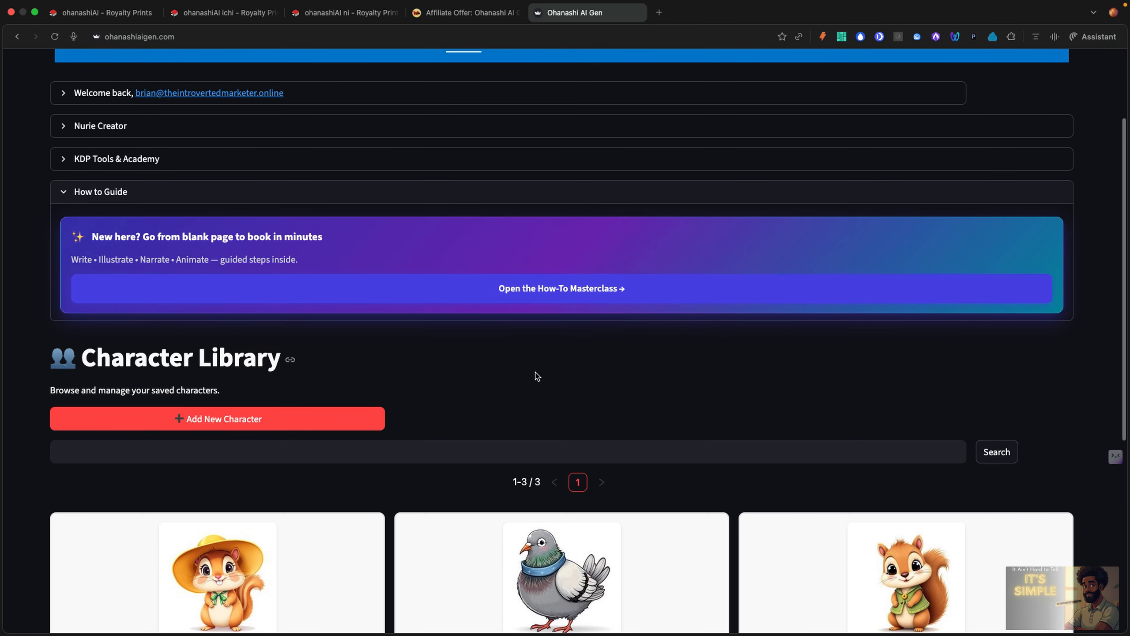
Browse the saved characters in the Character Library and open the form for adding a new character
scroll(535, 375, "down", 5)
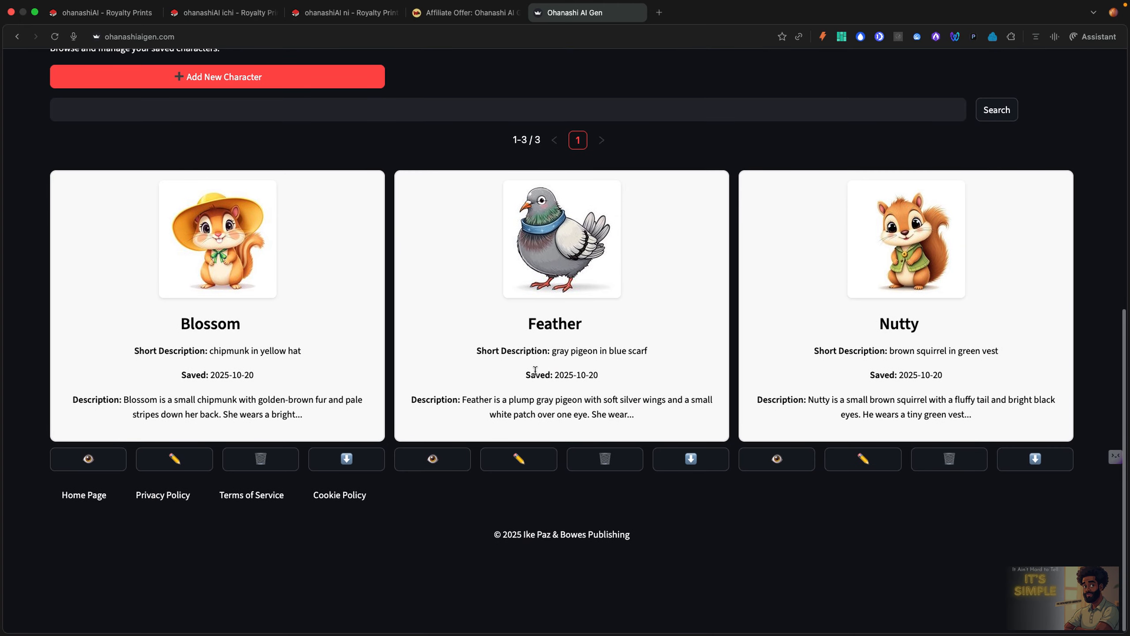
scroll(535, 371, "up", 7)
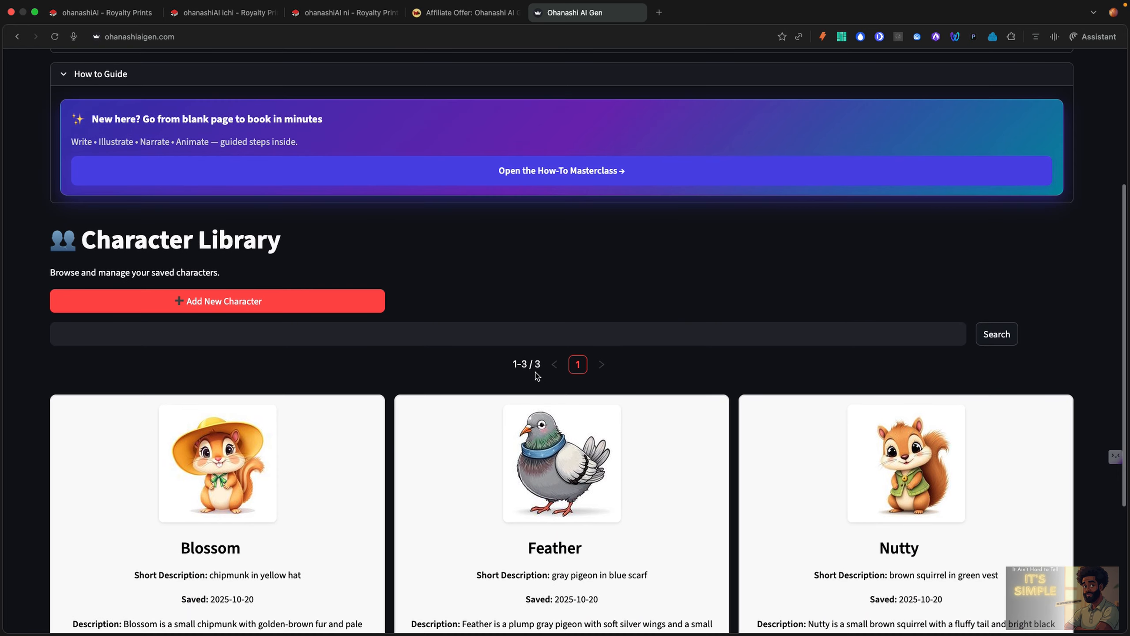
scroll(537, 376, "up", 3)
scroll(535, 372, "down", 10)
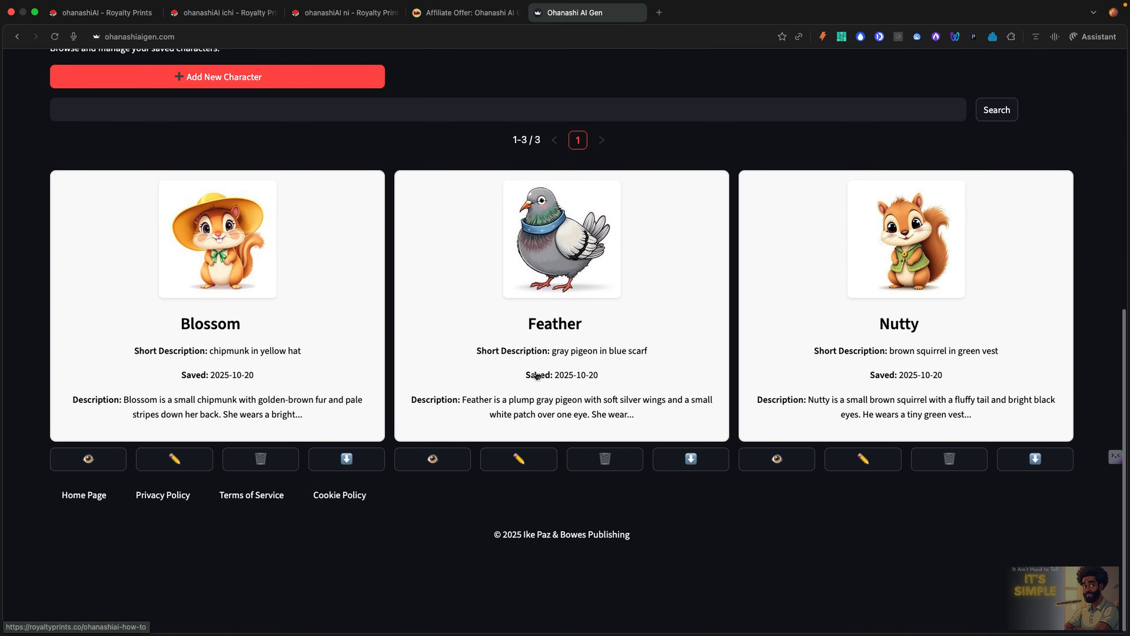
scroll(535, 371, "up", 3)
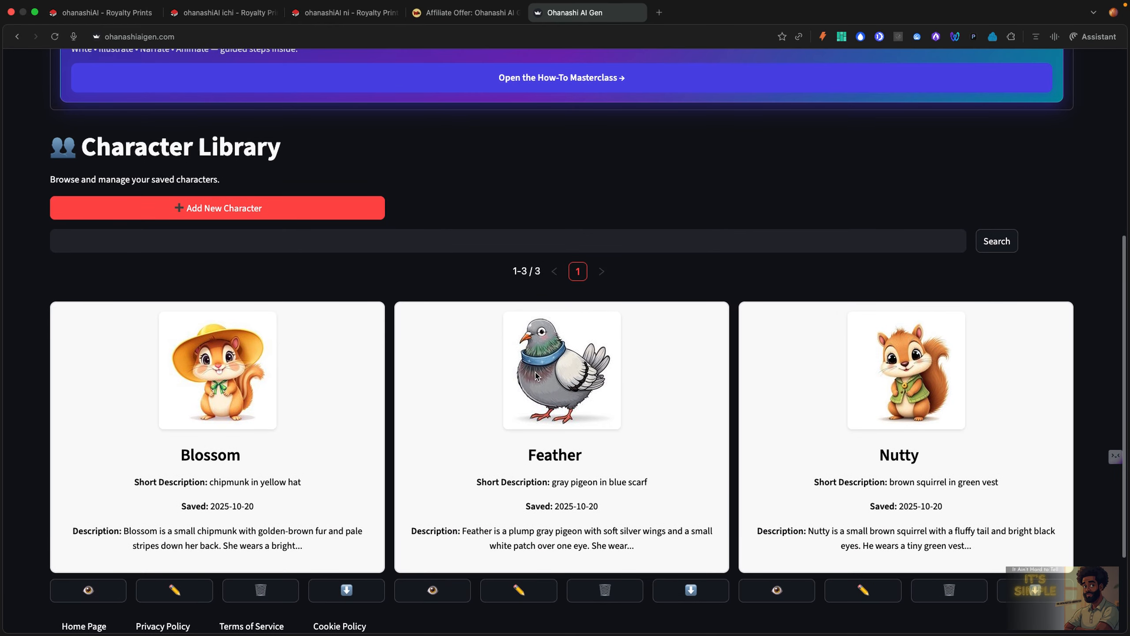
scroll(535, 375, "up", 3)
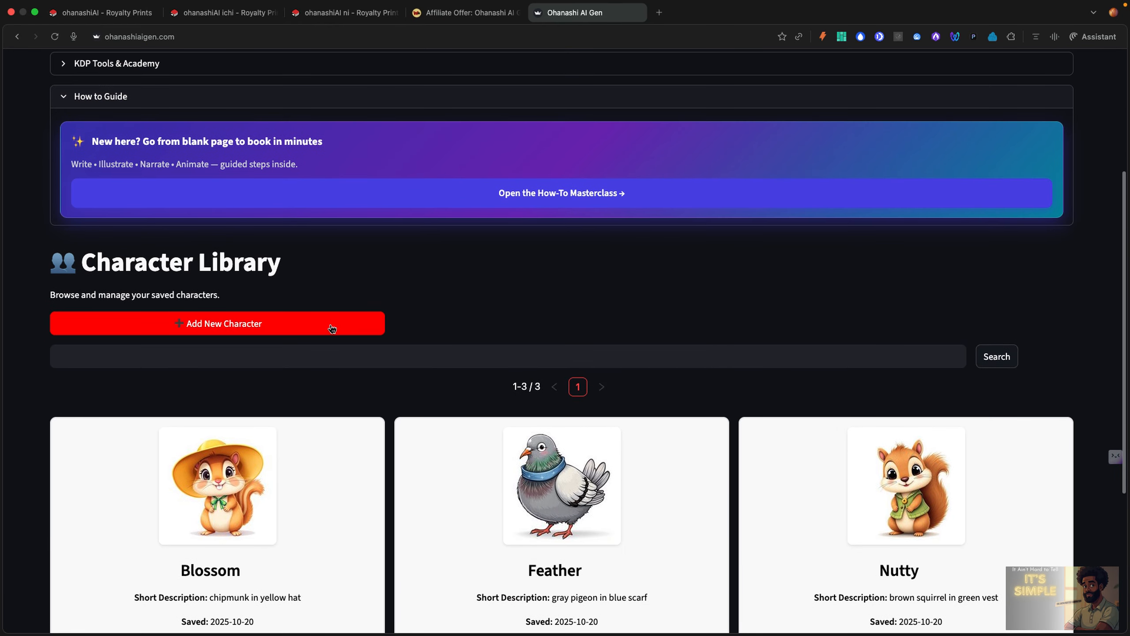
left_click(332, 328)
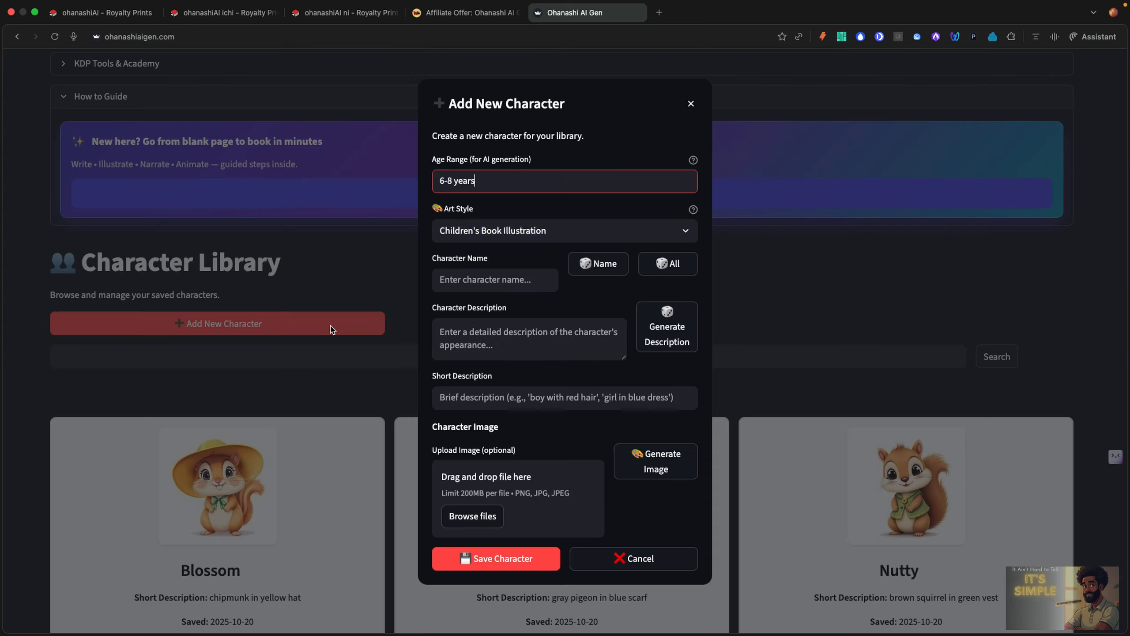
Close the new character form and open the Story page from the creation options
left_click(691, 102)
scroll(462, 183, "up", 5)
left_click(466, 176)
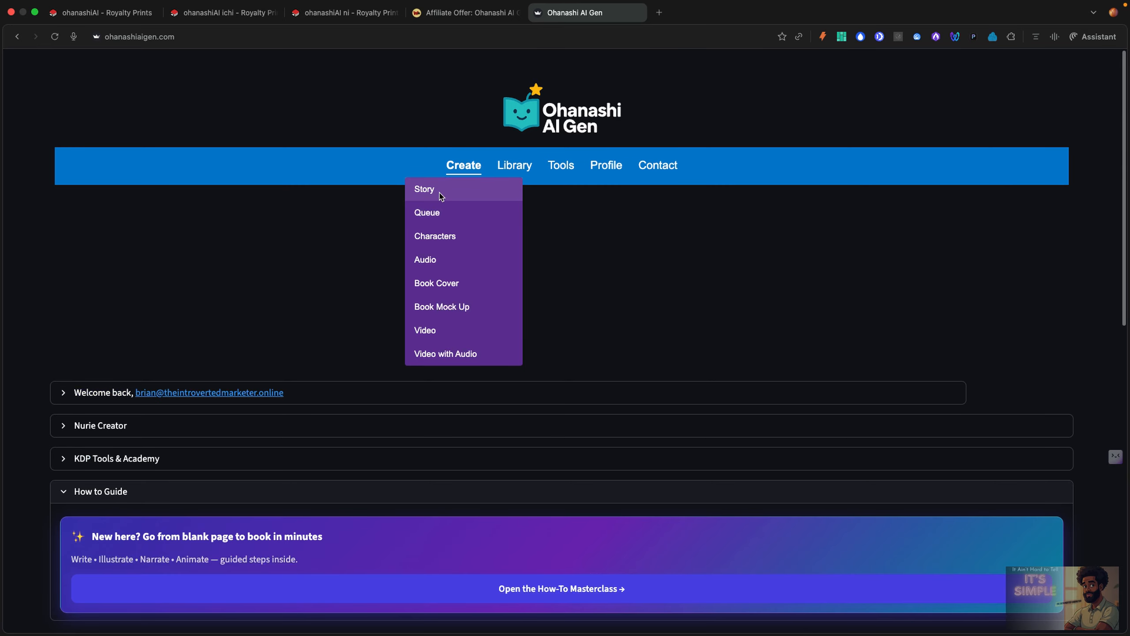
left_click(506, 285)
Examine the story preview of "The Shy Squirrel's Scarf Hunt", including its book cover settings, cover concept and export options
scroll(575, 330, "down", 10)
scroll(576, 332, "down", 15)
scroll(574, 330, "up", 20)
scroll(576, 330, "down", 4)
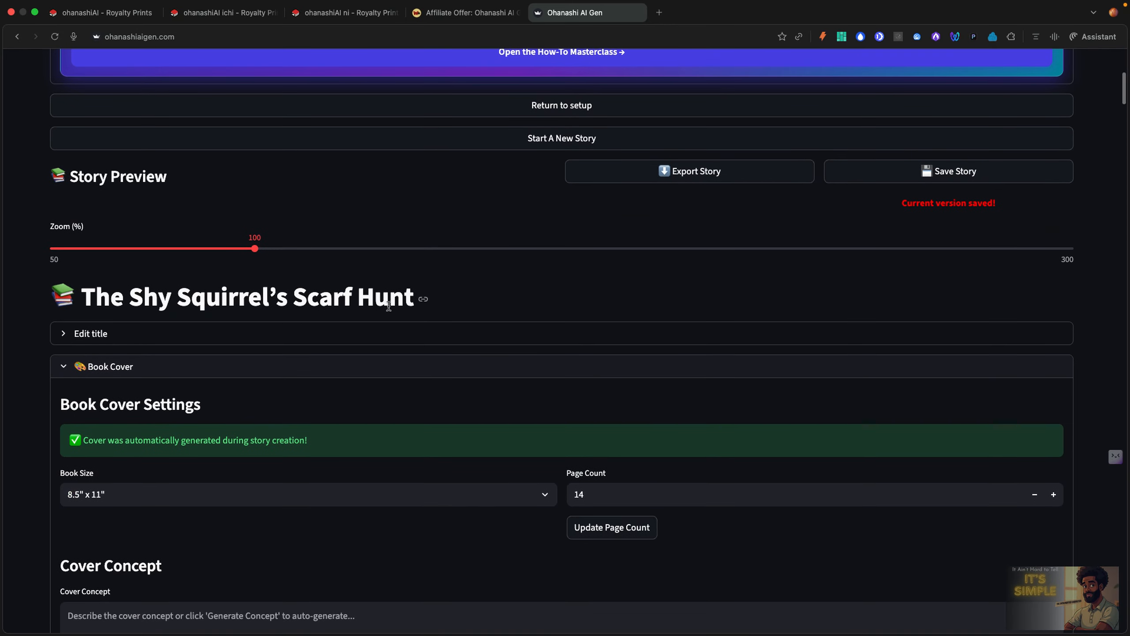
scroll(375, 272, "down", 10)
scroll(375, 273, "up", 5)
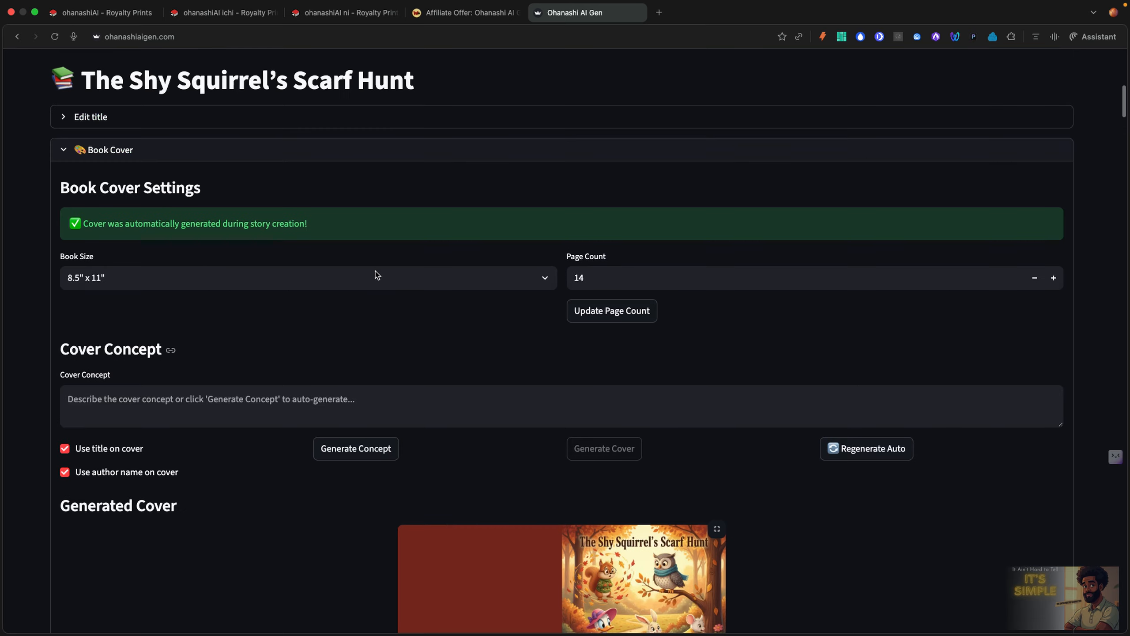
scroll(242, 268, "up", 10)
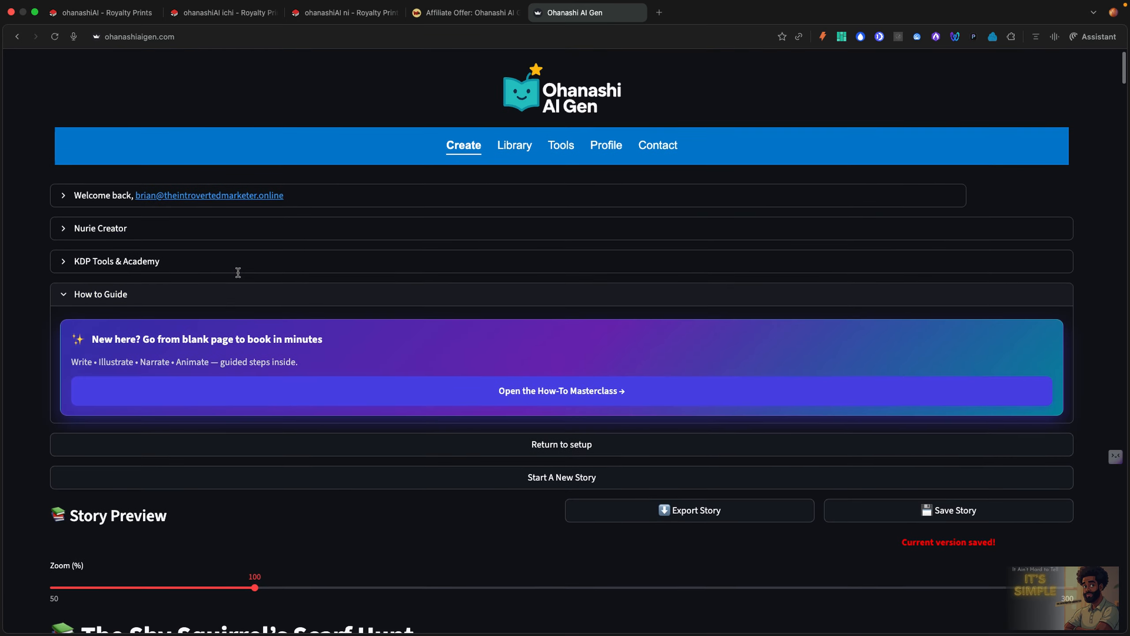
scroll(118, 308, "down", 4)
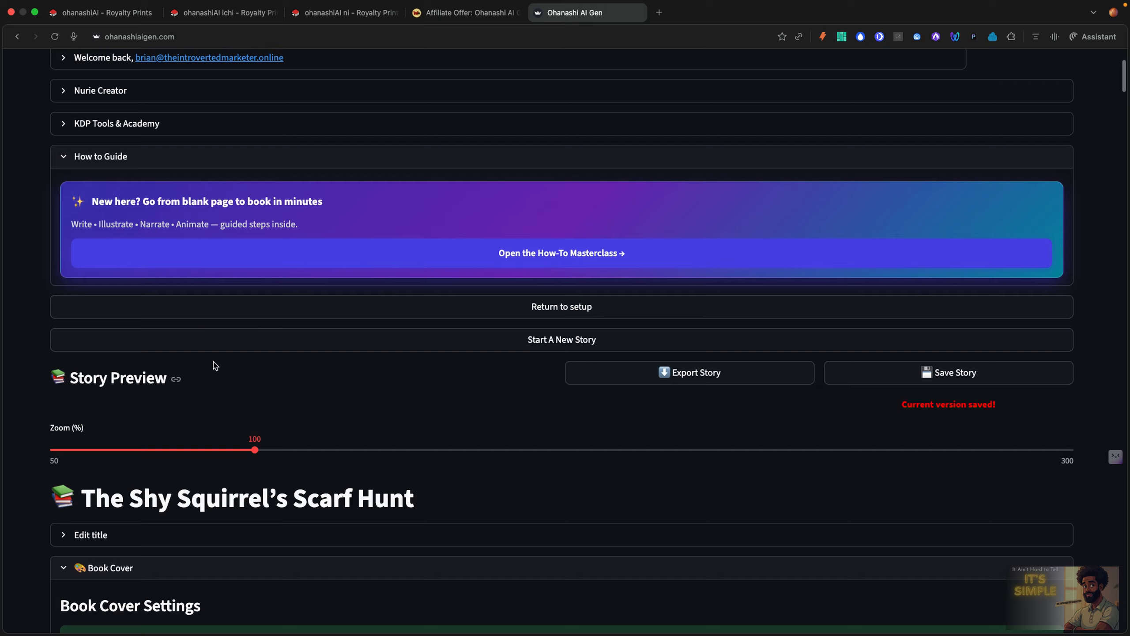
scroll(253, 417, "down", 4)
Expand the title editing section and review the generated cover, page texts and illustration variations of the story
left_click(228, 399)
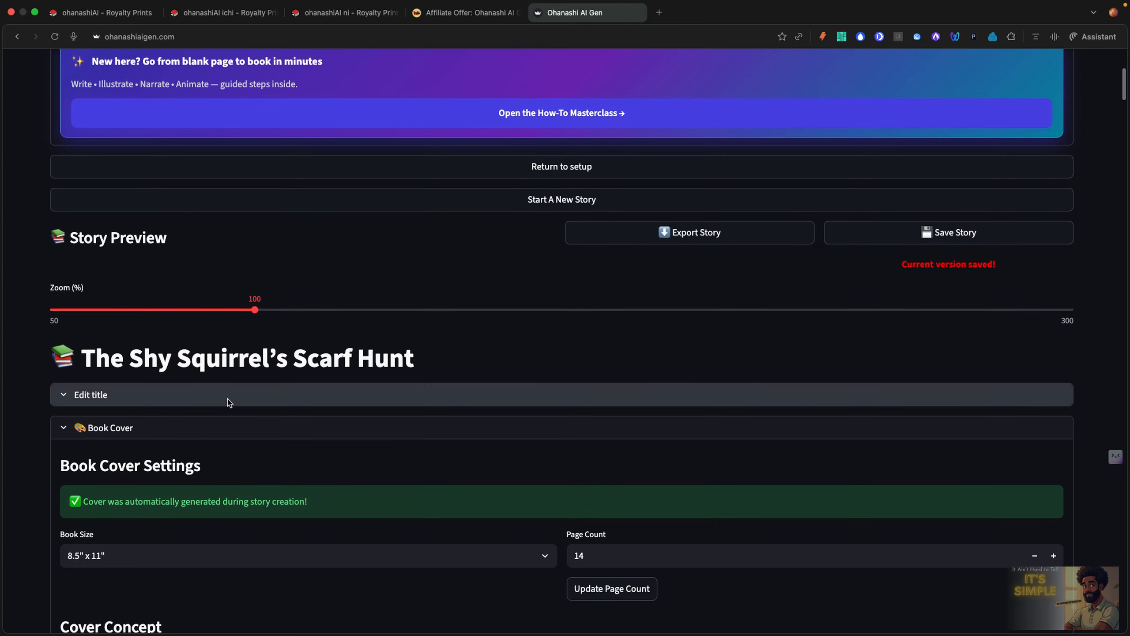
scroll(158, 396, "down", 5)
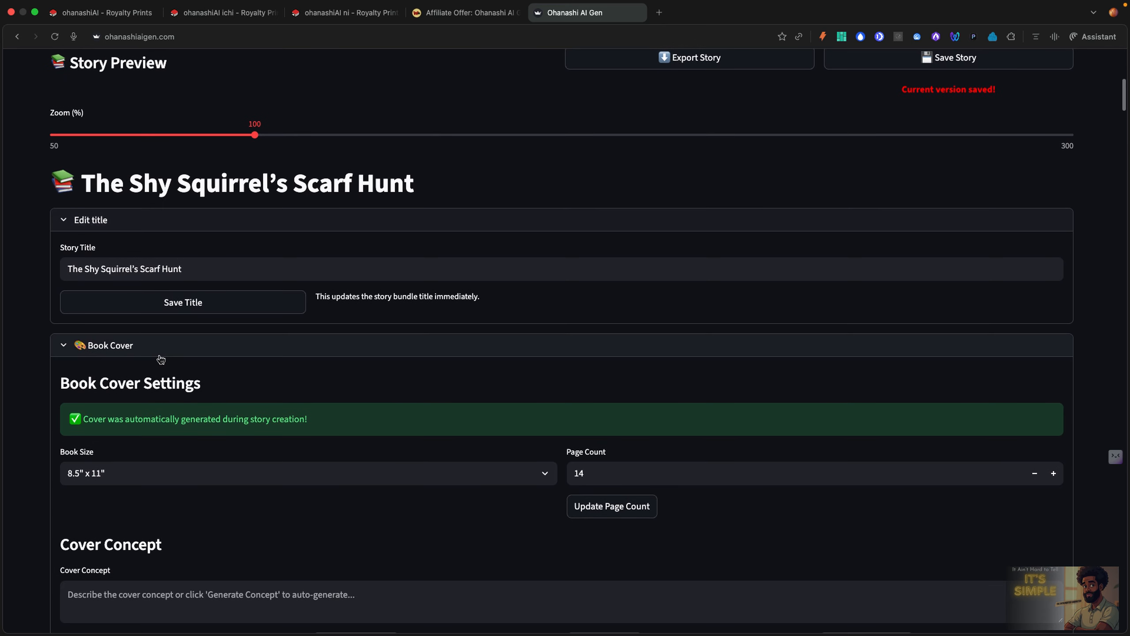
scroll(161, 359, "down", 11)
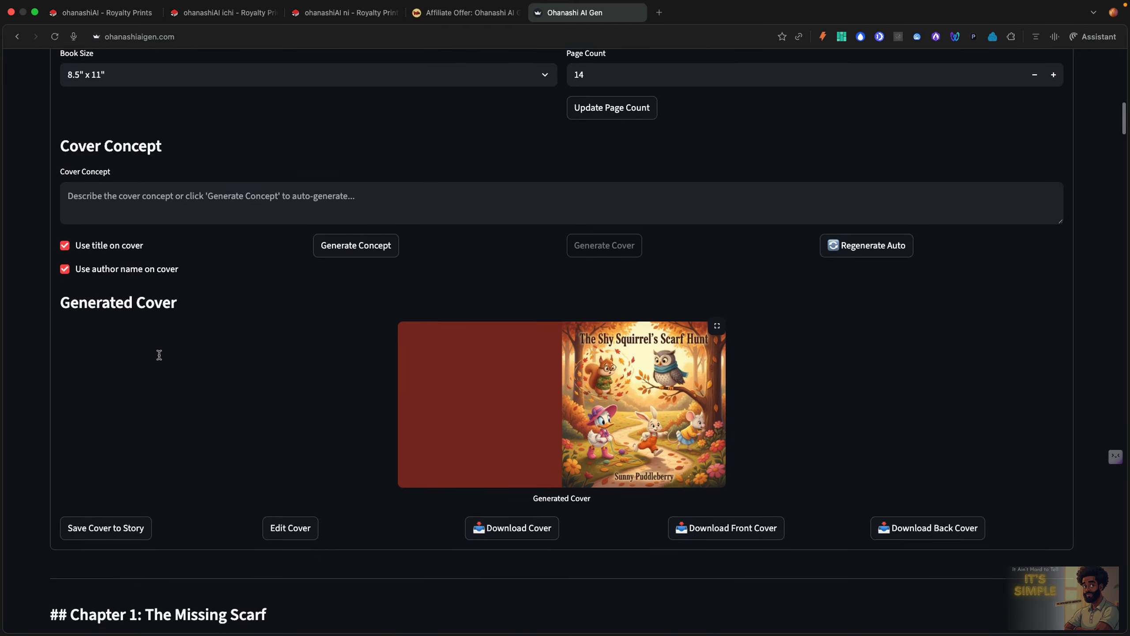
scroll(159, 355, "down", 20)
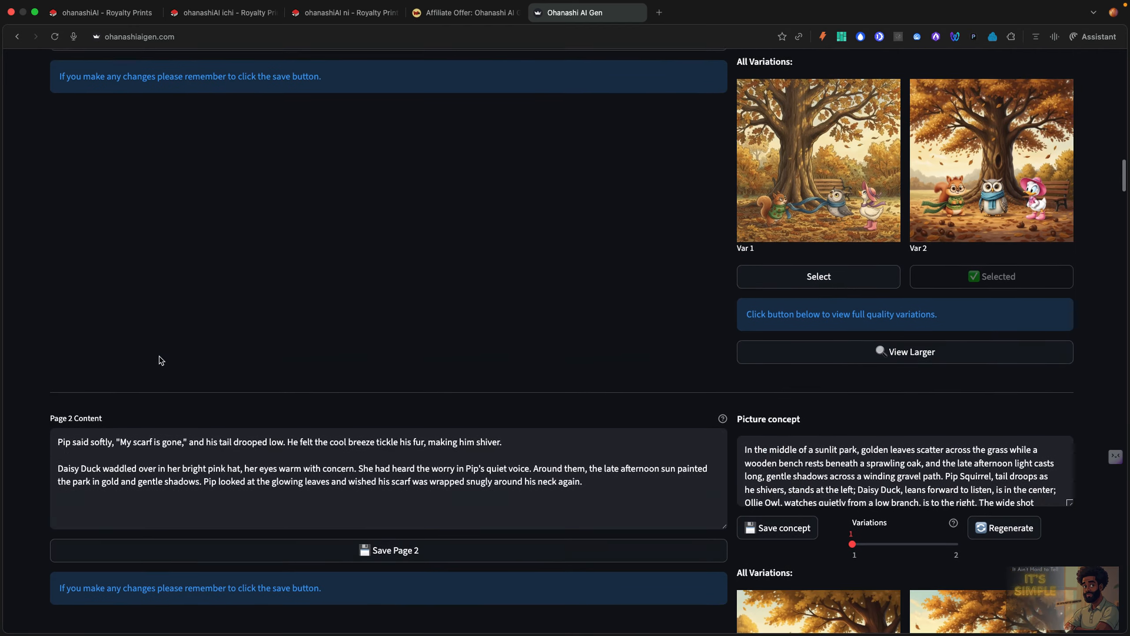
scroll(160, 360, "down", 20)
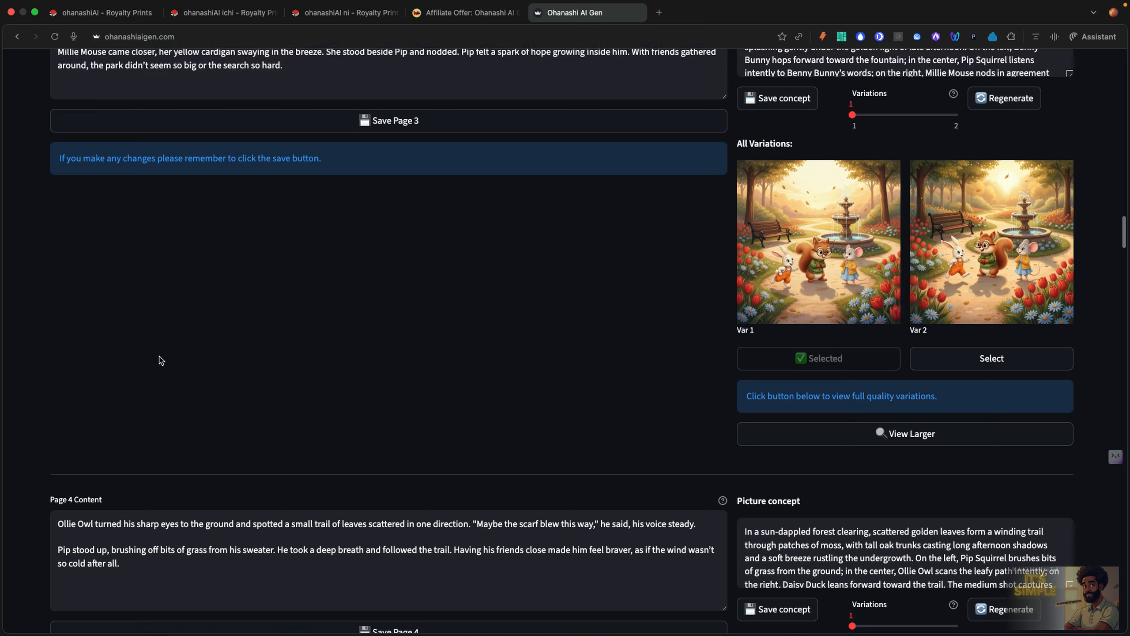
scroll(161, 360, "up", 20)
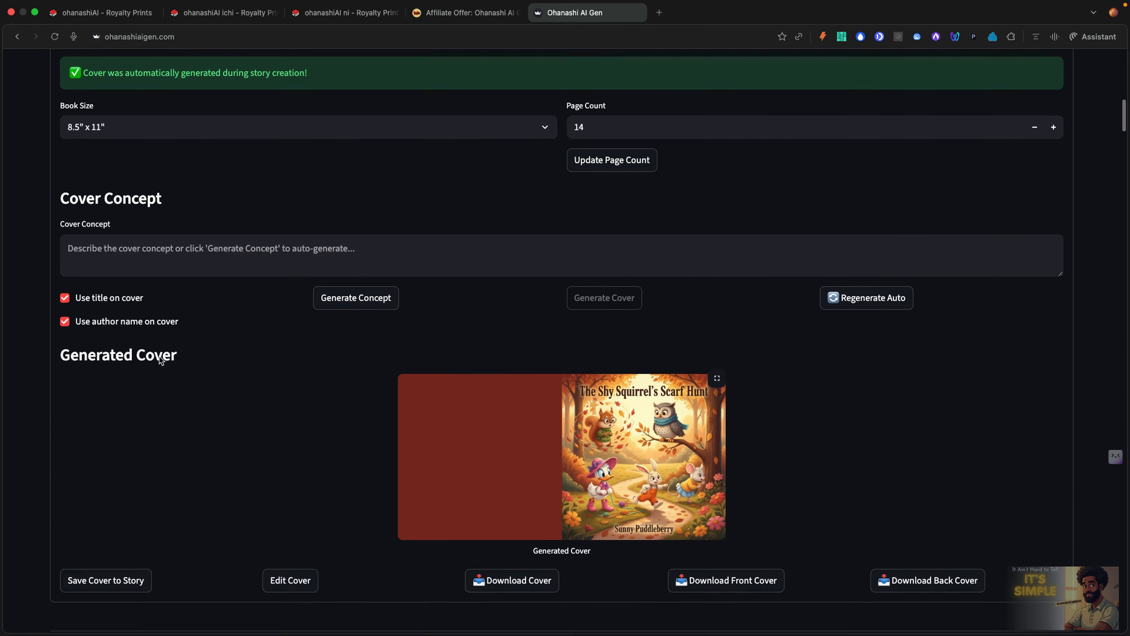
scroll(161, 361, "up", 20)
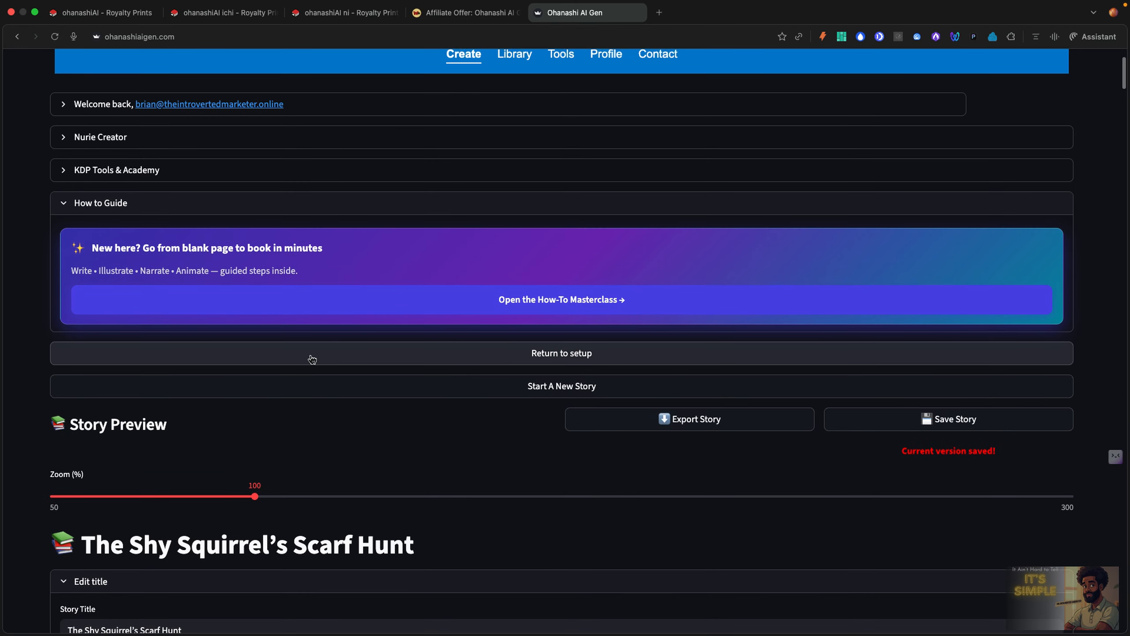
scroll(396, 400, "up", 3)
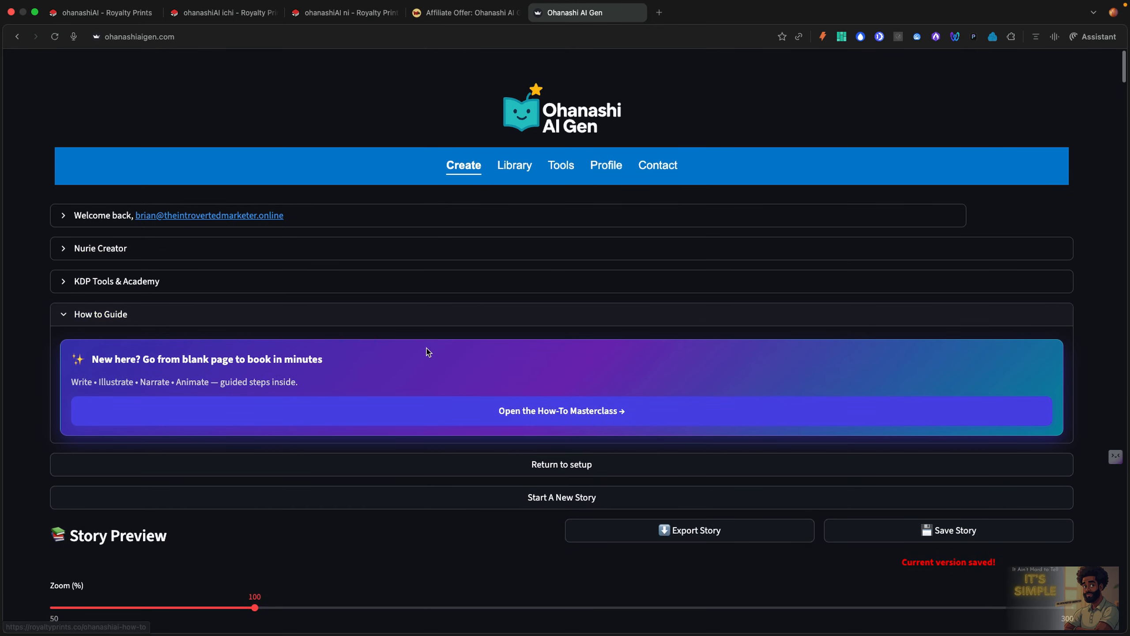
Open the Audio page from the creation options and play a preview of the female nova voice
left_click(467, 165)
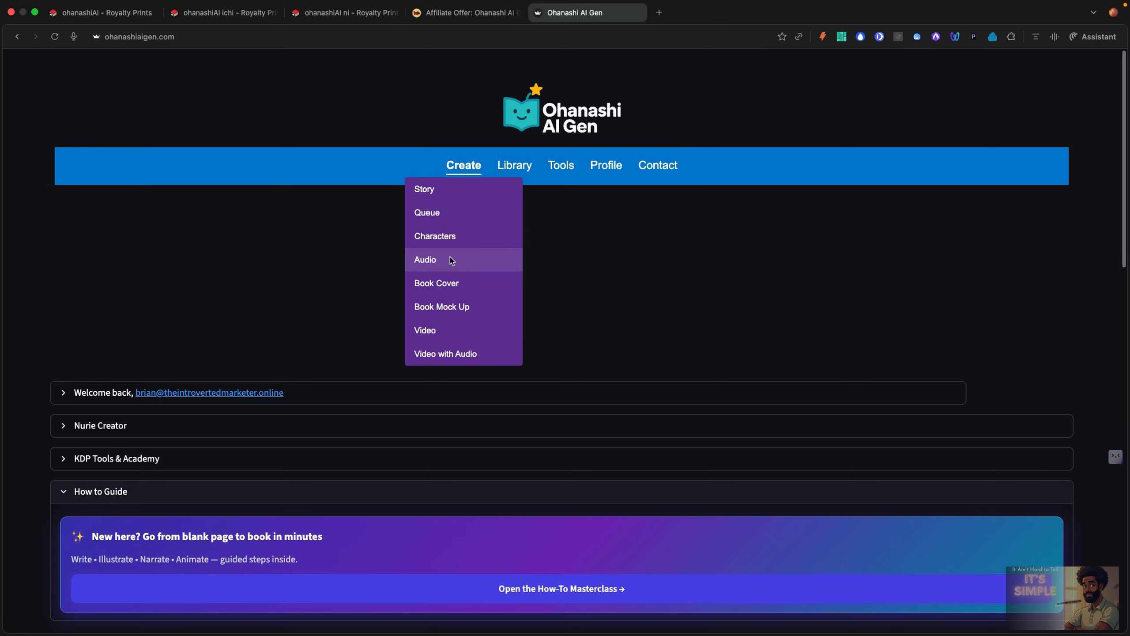
left_click(431, 261)
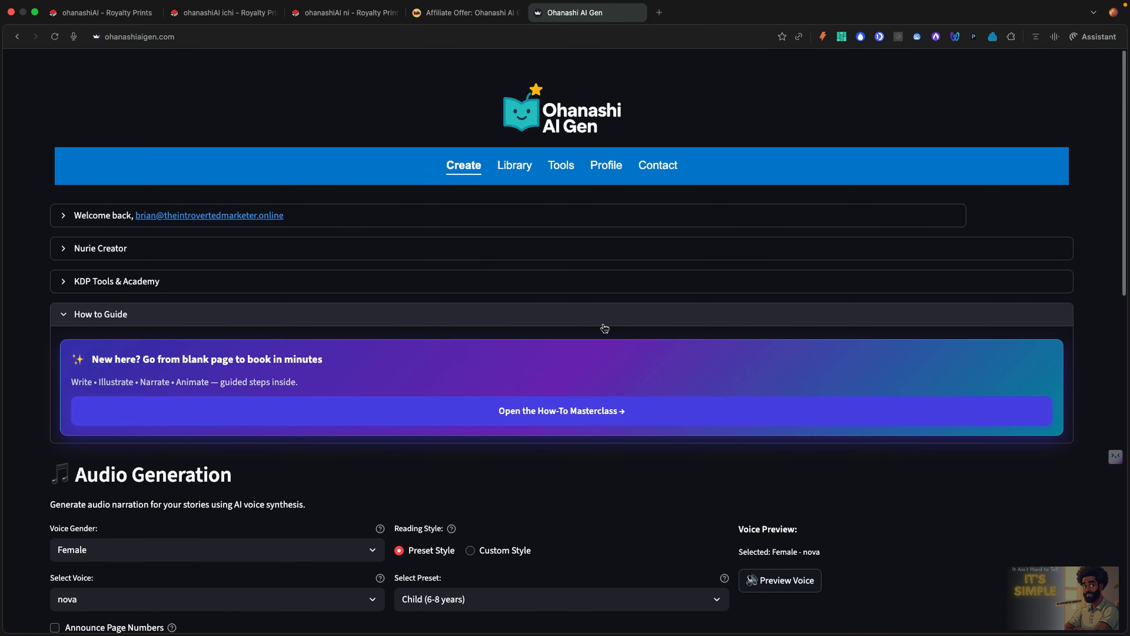
scroll(500, 302, "down", 5)
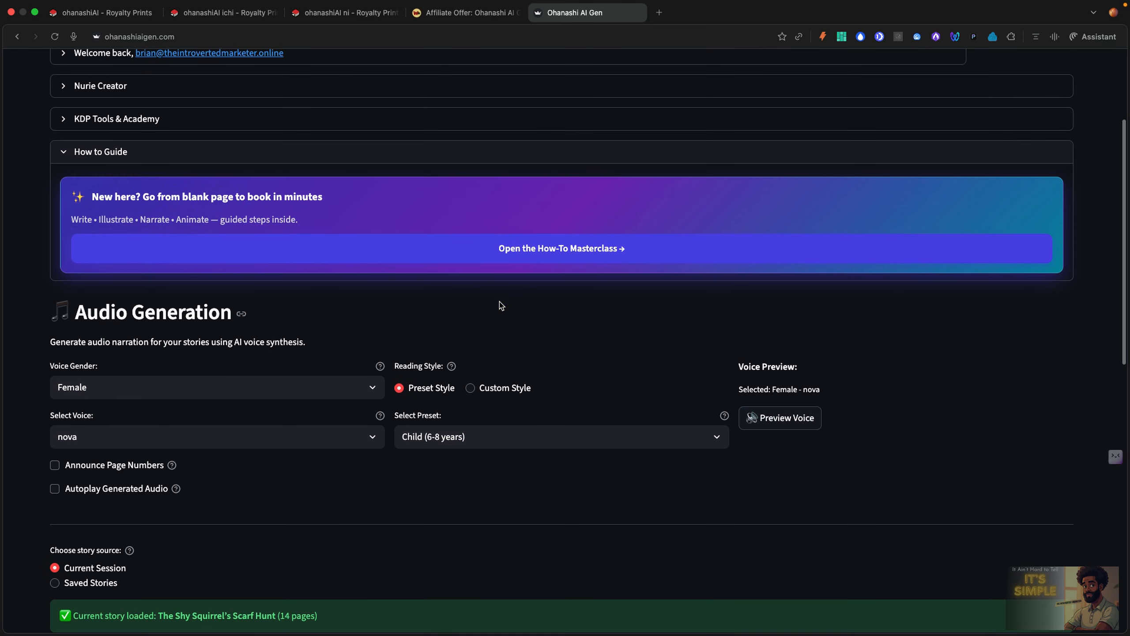
scroll(499, 302, "down", 1)
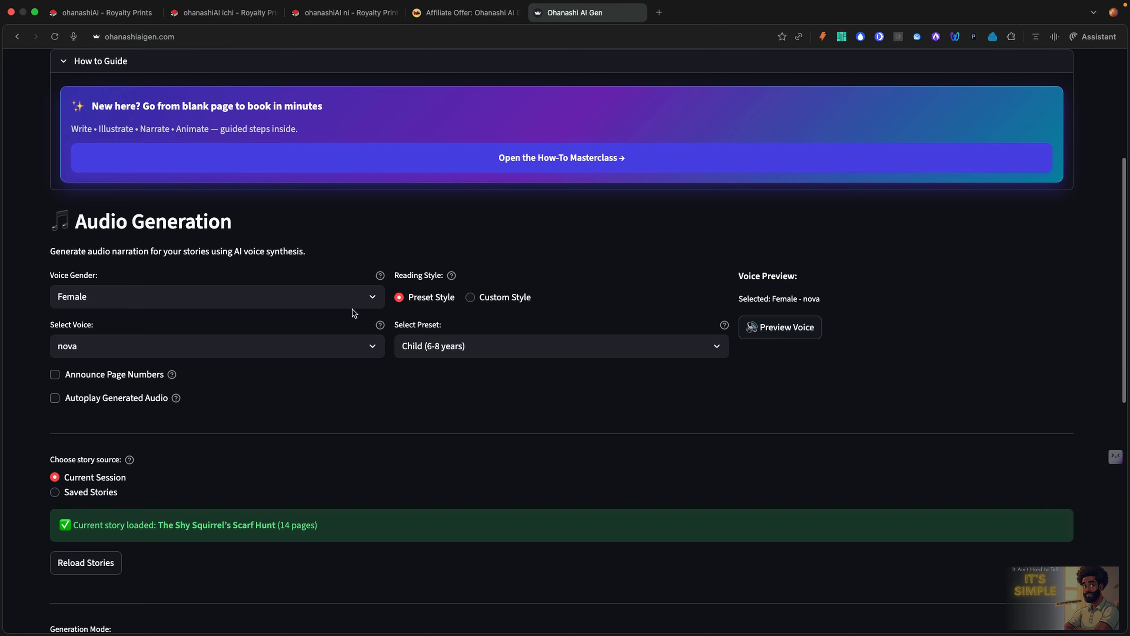
left_click(769, 331)
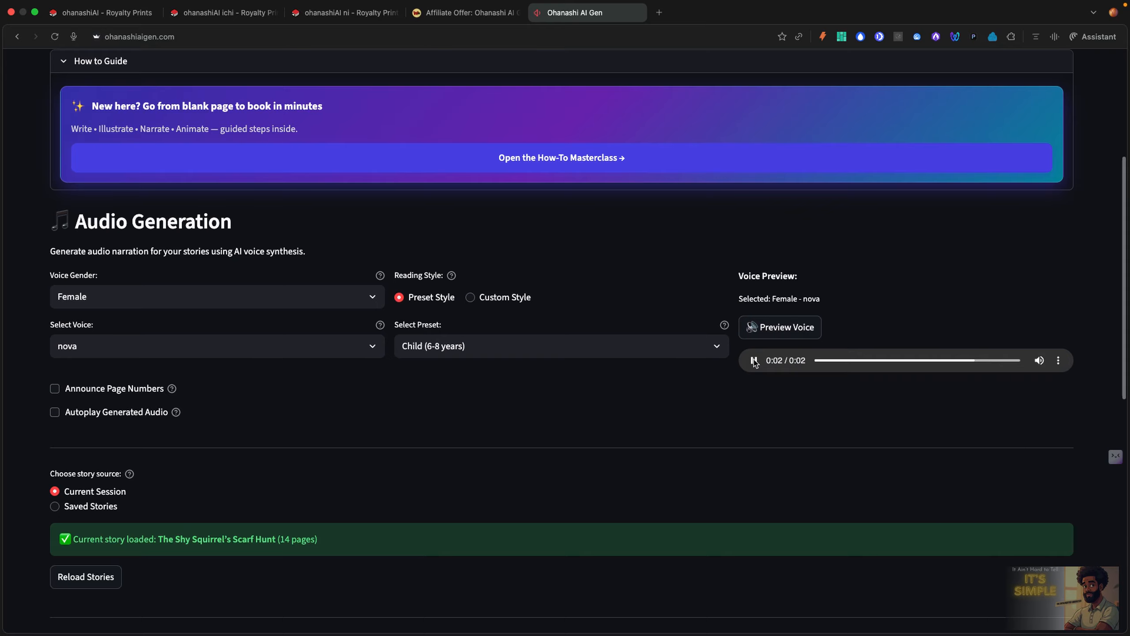
Look over the available female voices and set the narration's voice gender to Special
left_click(332, 345)
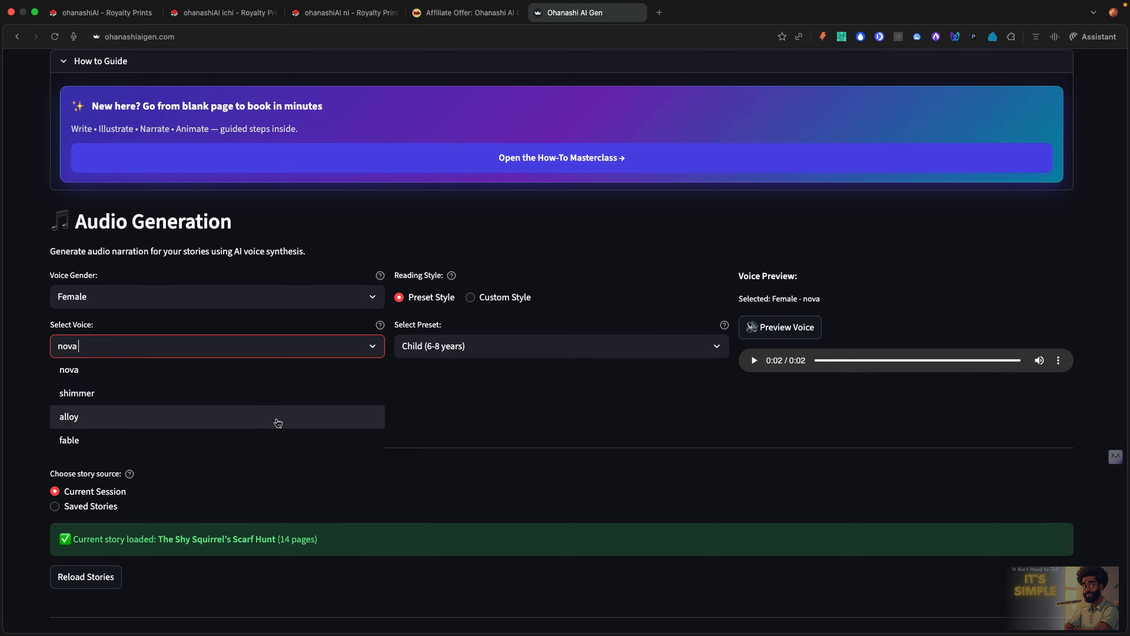
left_click(281, 297)
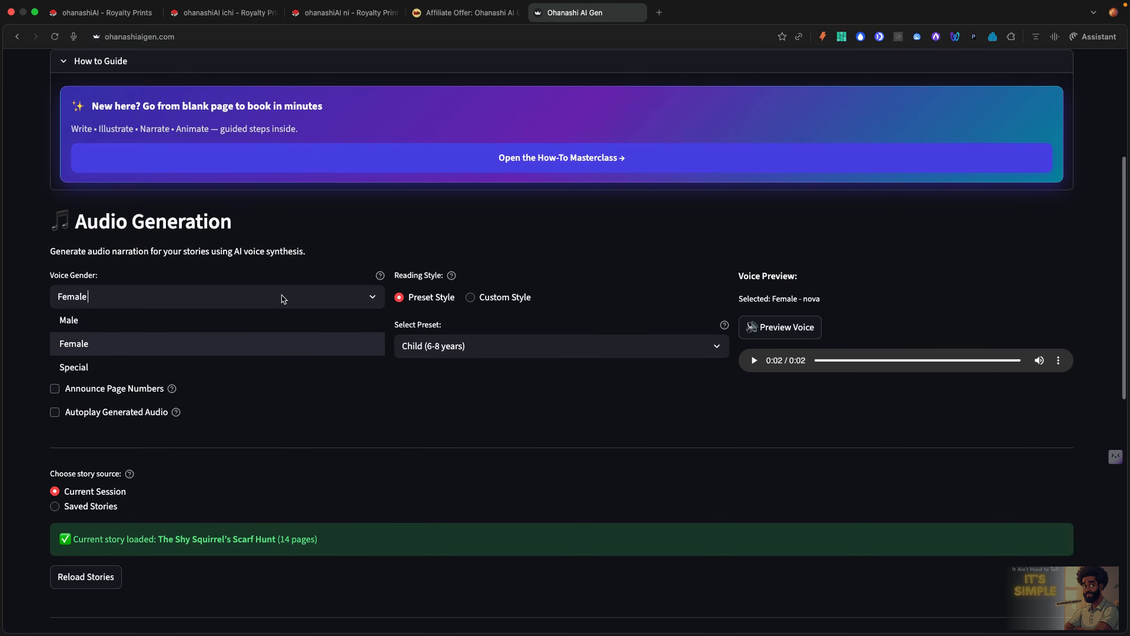
left_click(227, 366)
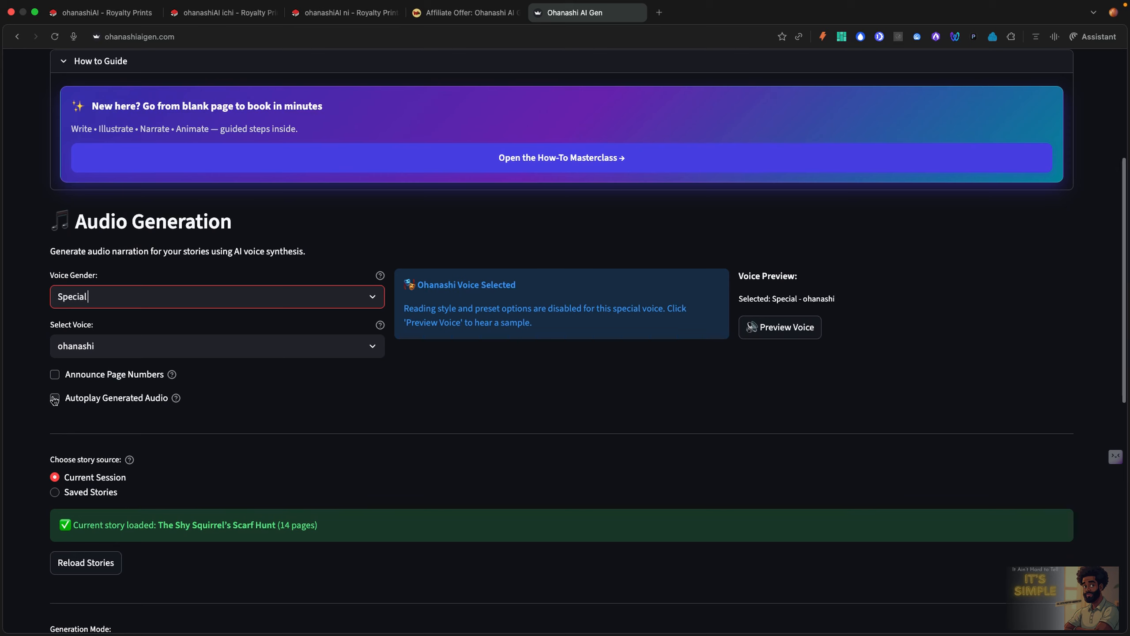
Enable Announce Page Numbers and Autoplay Generated Audio, and play the sample of the ohanashi voice
left_click(54, 375)
left_click(55, 398)
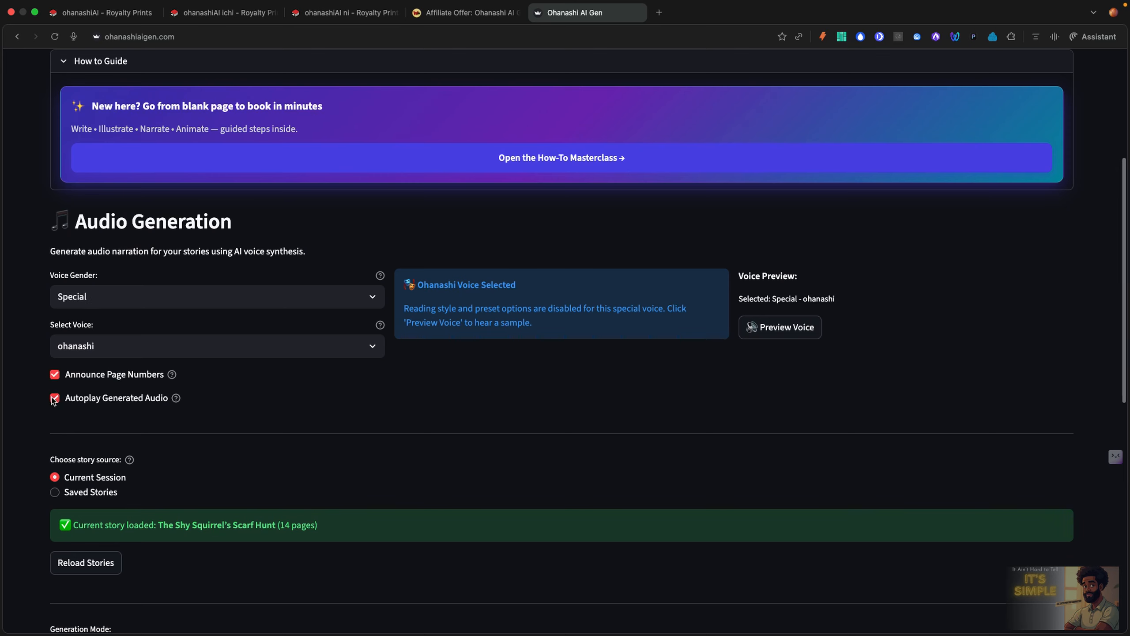
left_click(781, 329)
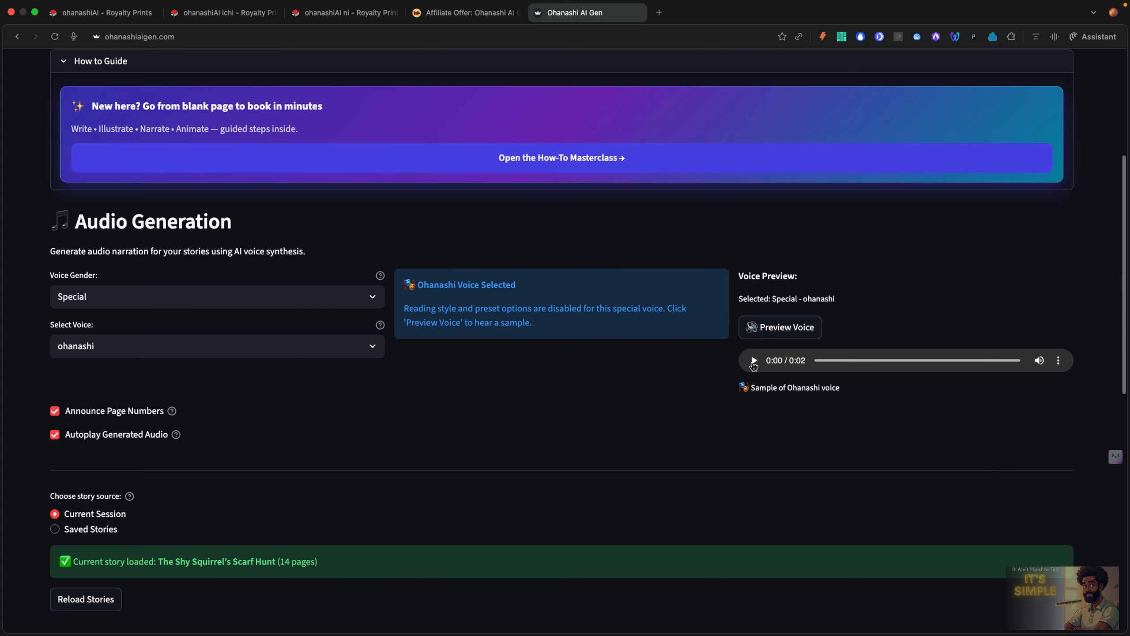
left_click(753, 360)
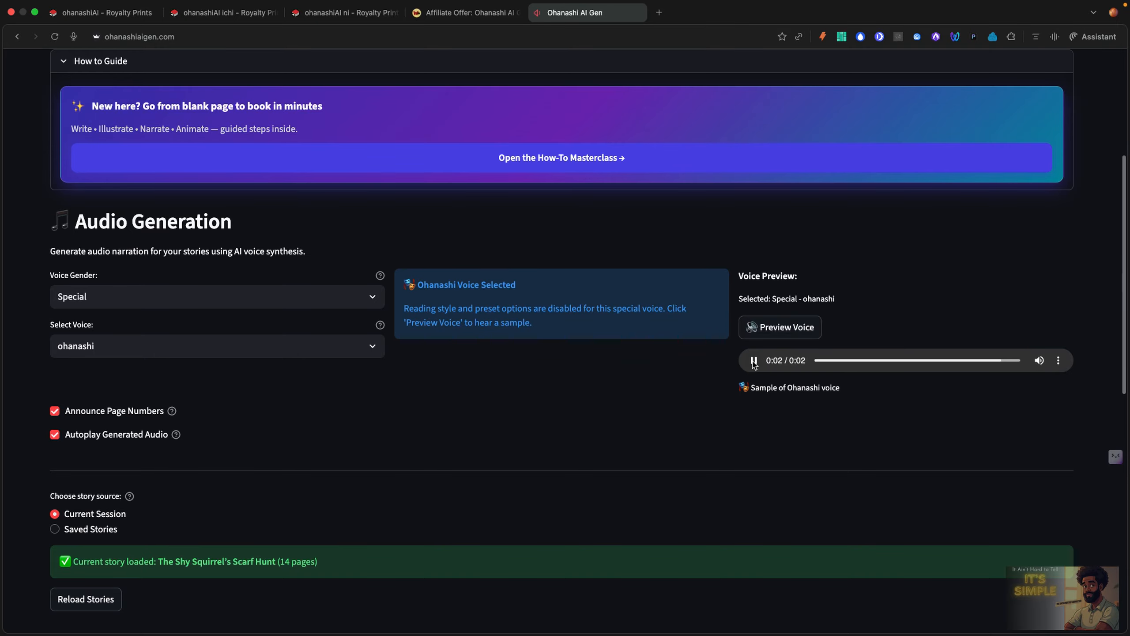
Try to generate audio for all 14 pages of the current session's story with the ohanashi voice
scroll(685, 382, "down", 5)
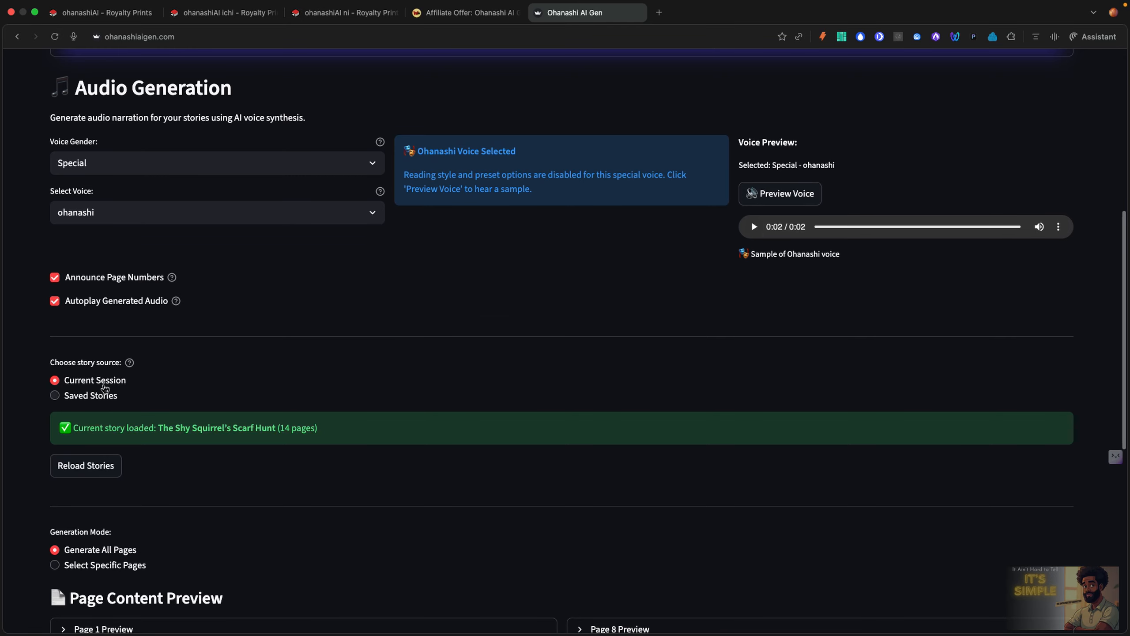
scroll(111, 387, "down", 3)
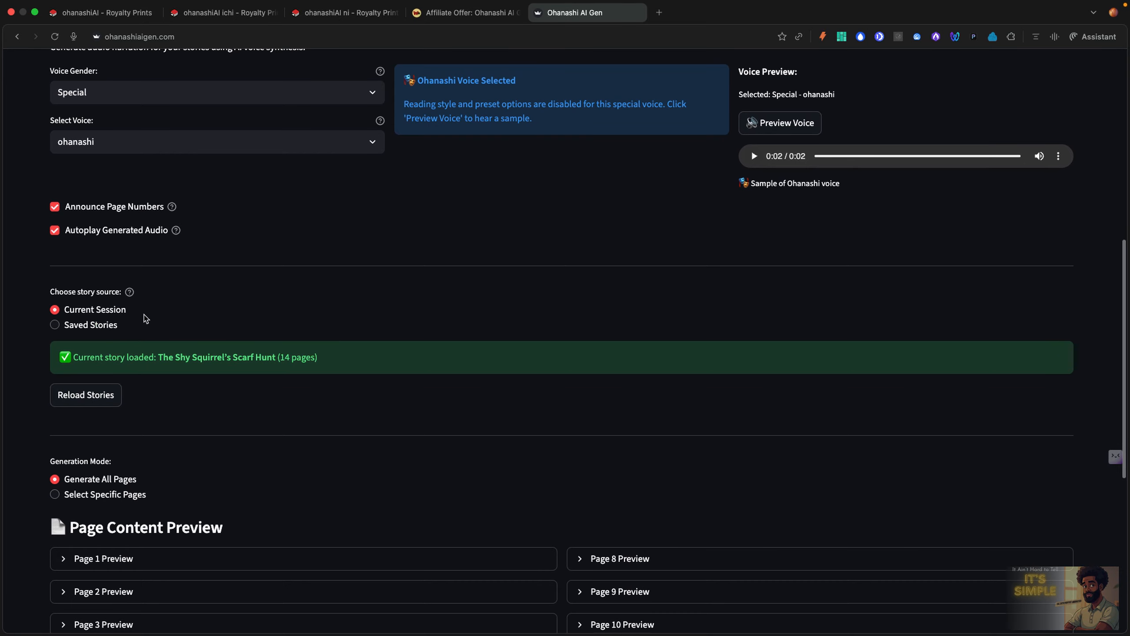
scroll(144, 318, "down", 8)
scroll(144, 317, "down", 4)
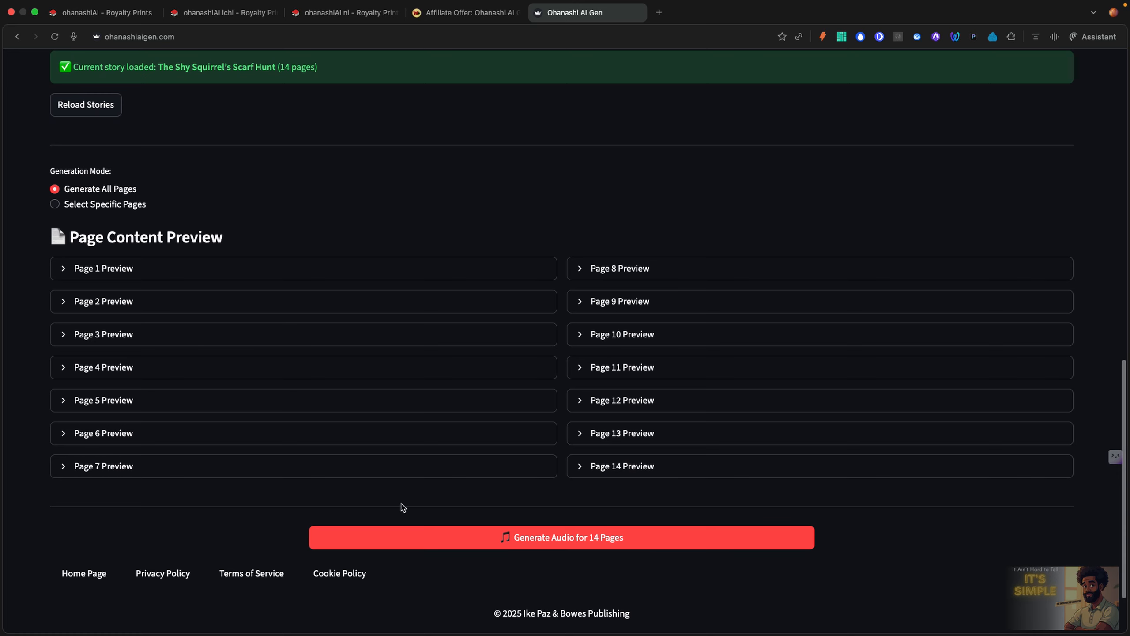
left_click(401, 541)
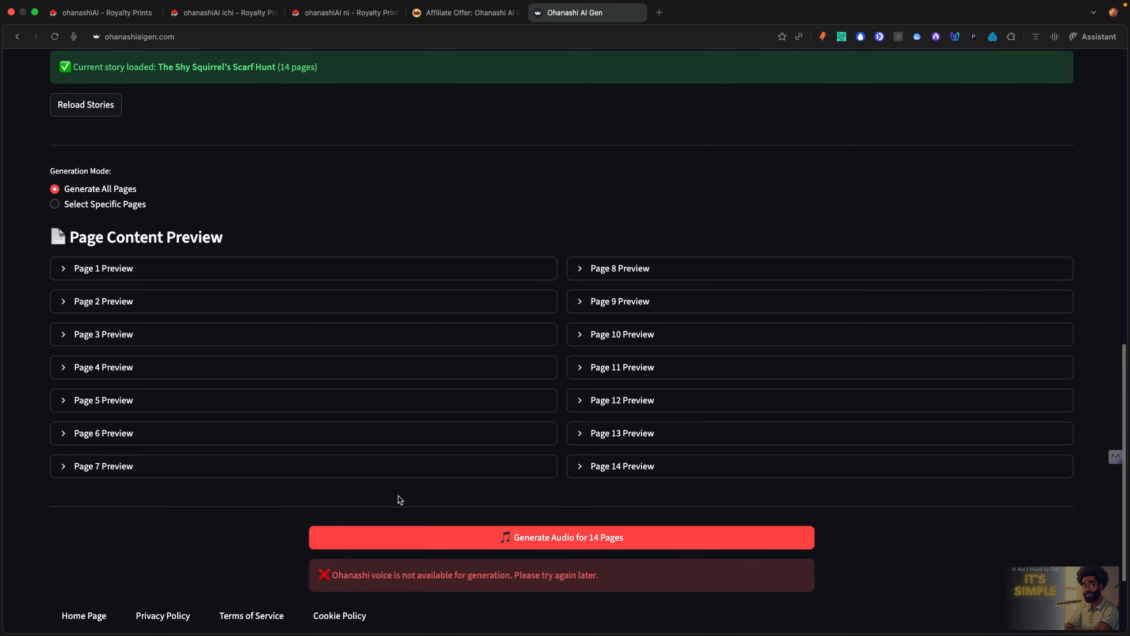
Set the narration's voice gender to Female in the audio generation settings
scroll(399, 499, "up", 10)
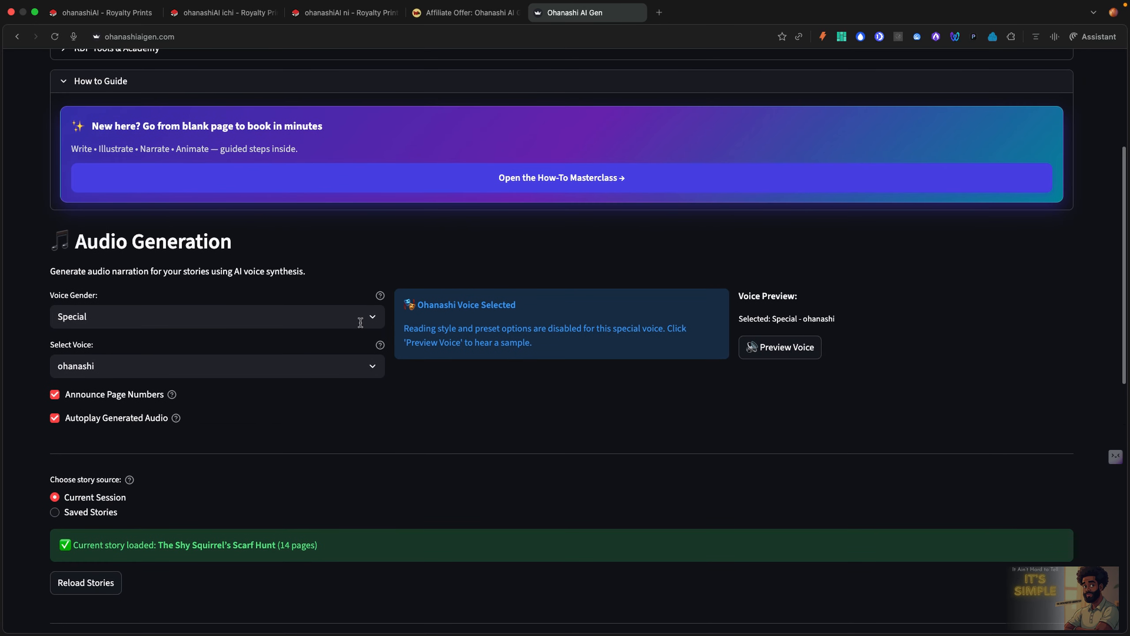
left_click(352, 321)
left_click(266, 362)
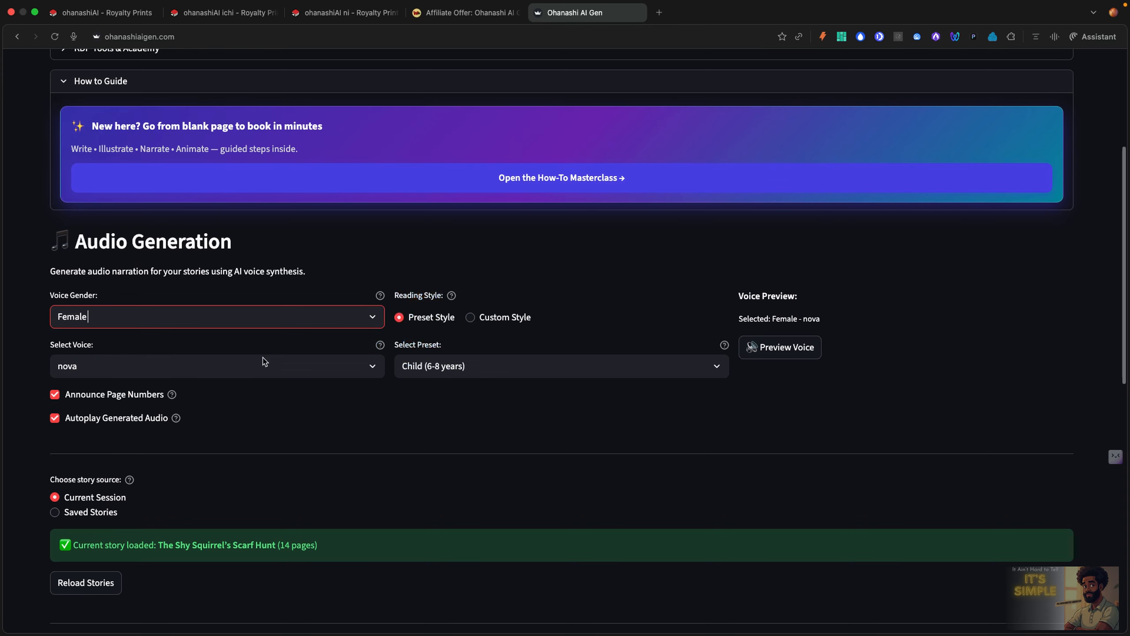
Look through the age-based, character and accent reading style presets available for the narration
left_click(556, 376)
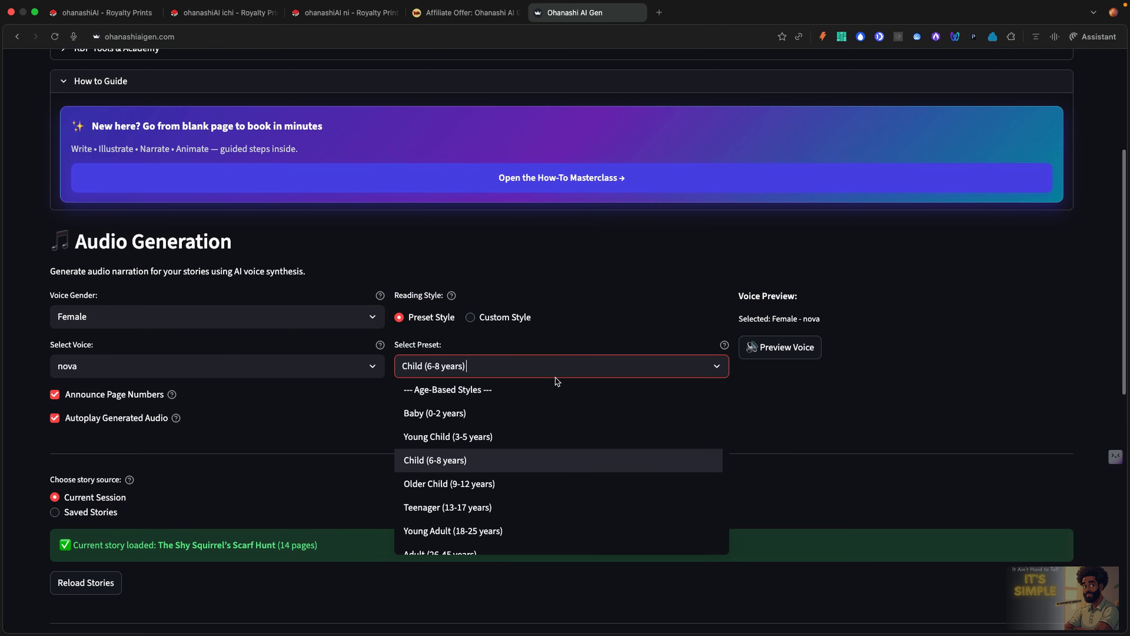
scroll(543, 435, "down", 3)
scroll(543, 437, "down", 5)
scroll(542, 436, "up", 4)
scroll(542, 437, "down", 5)
scroll(543, 437, "down", 5)
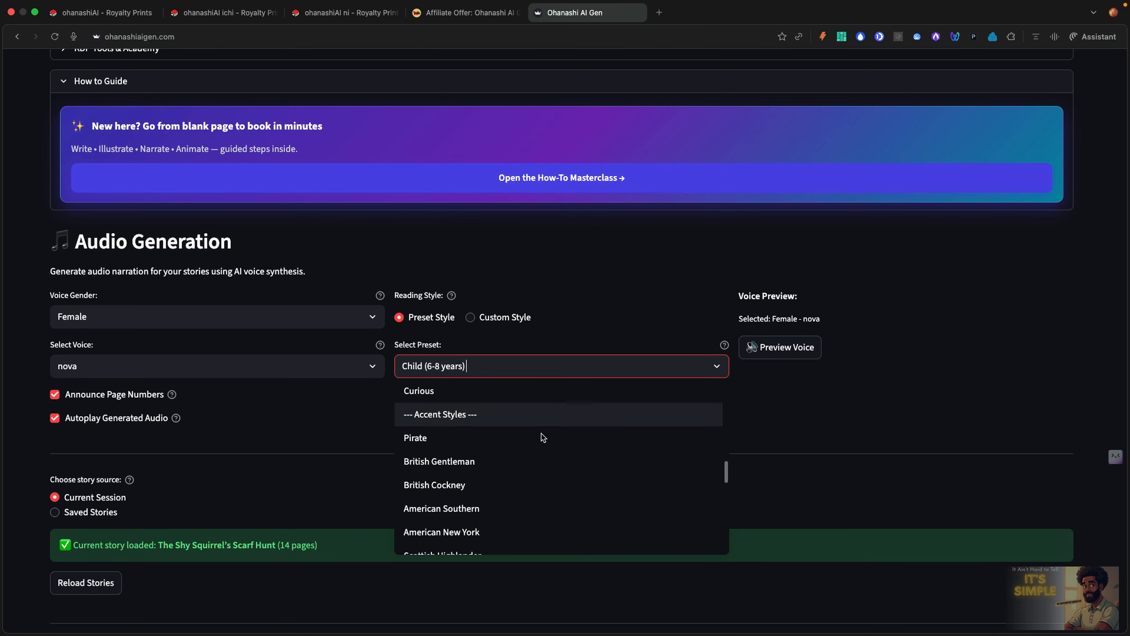
scroll(542, 437, "down", 1)
scroll(542, 436, "down", 1)
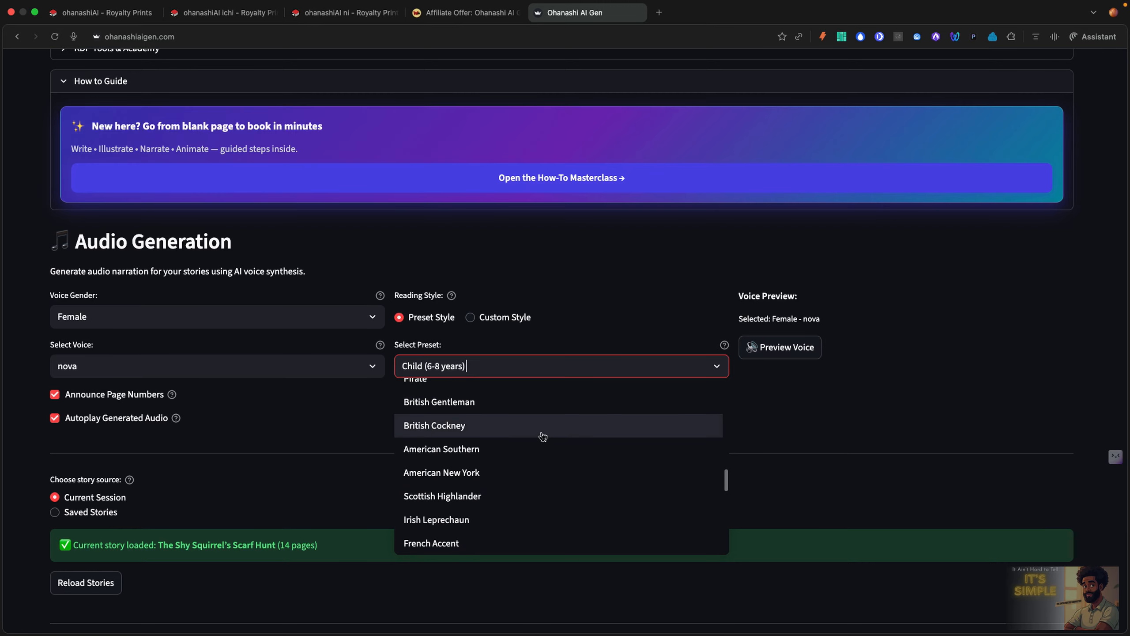
scroll(542, 436, "up", 10)
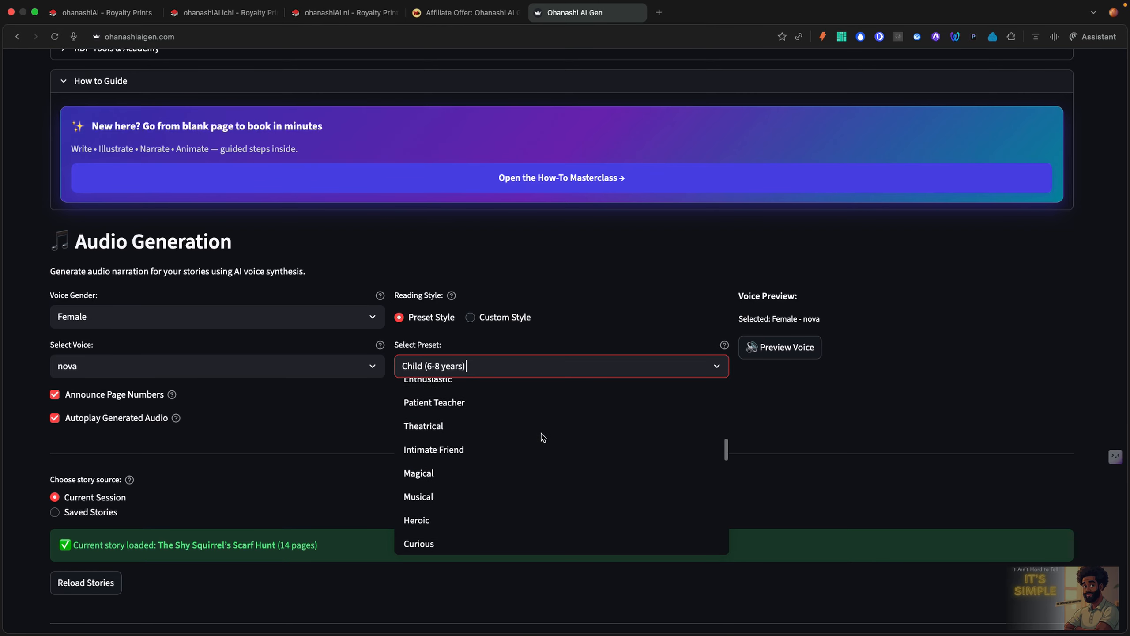
scroll(542, 436, "up", 3)
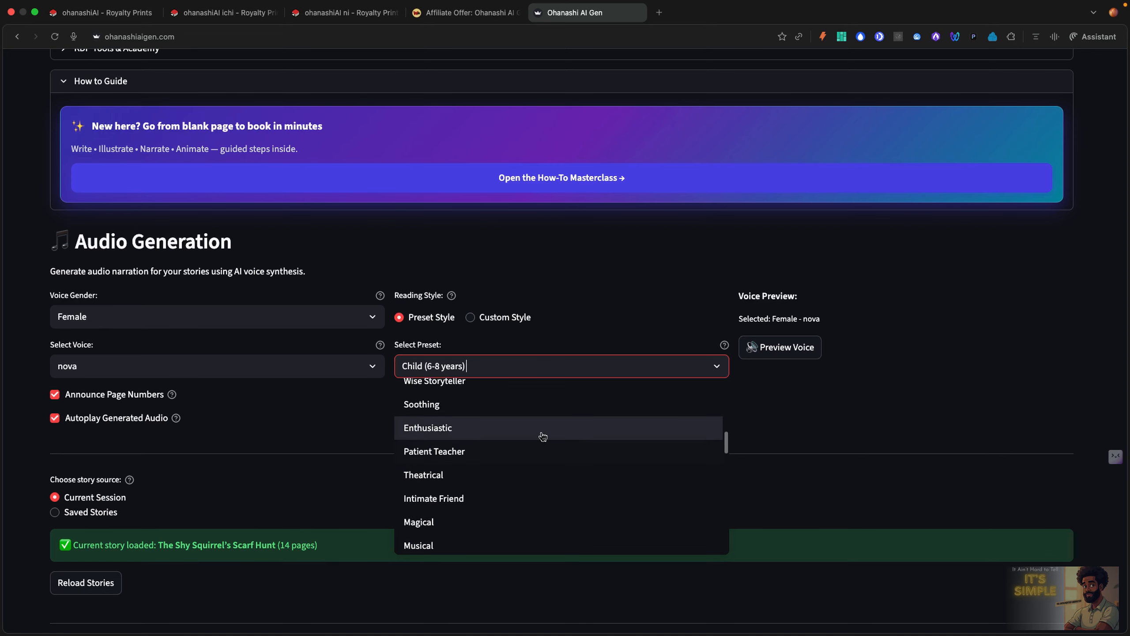
scroll(542, 435, "up", 5)
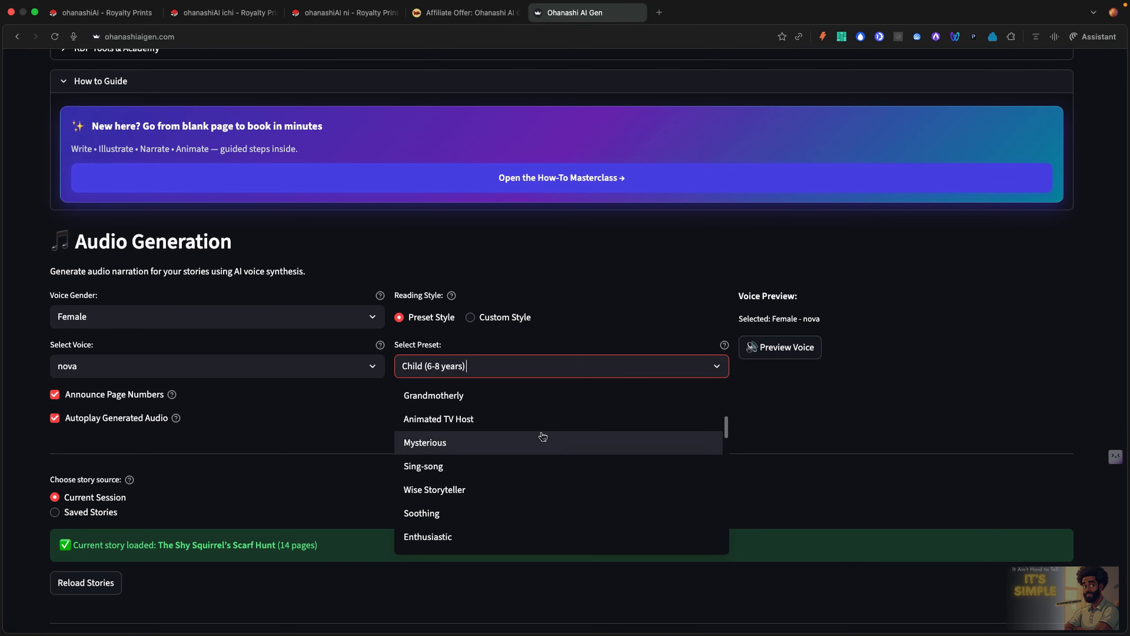
scroll(541, 434, "up", 7)
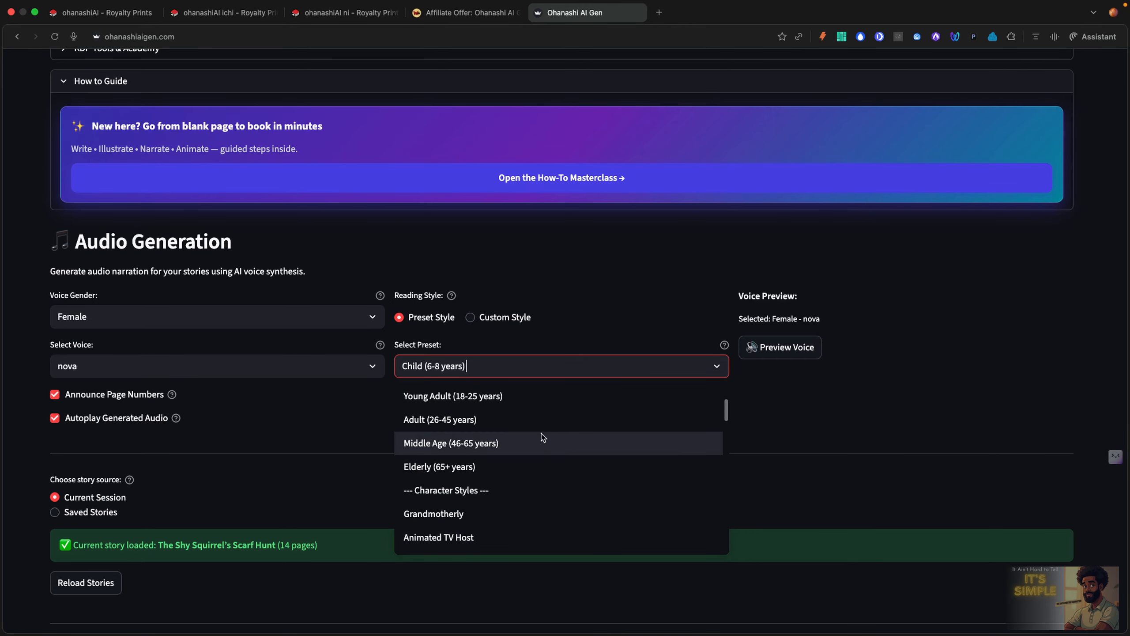
scroll(541, 434, "up", 3)
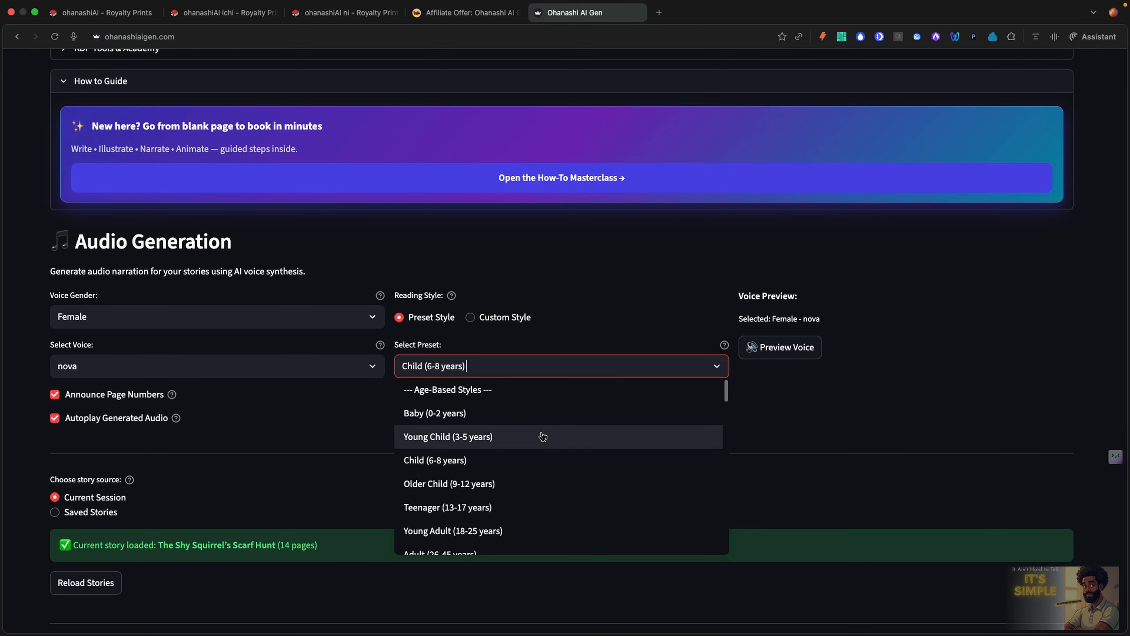
scroll(543, 435, "down", 4)
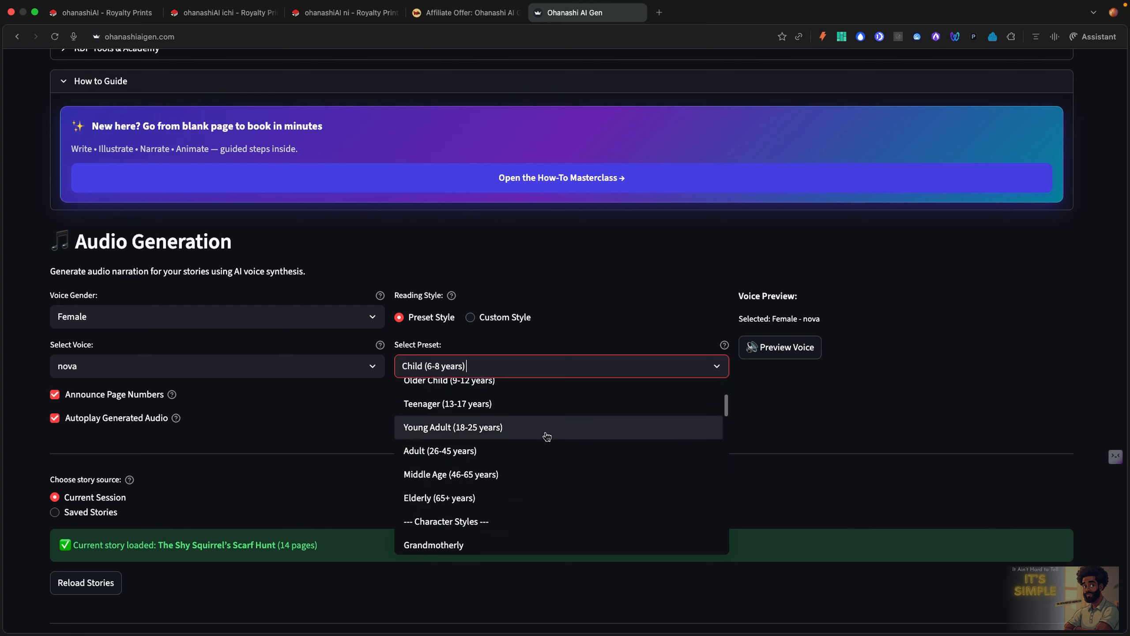
scroll(597, 454, "down", 9)
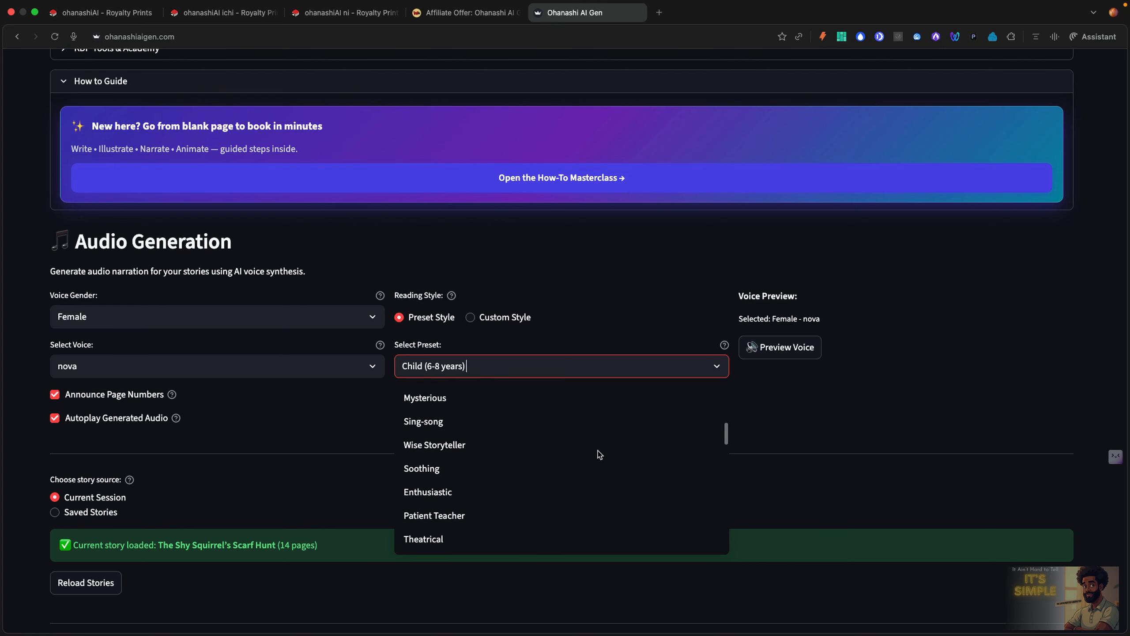
Check the Custom Style reading option, return to Preset Style, and play the preview of the nova voice
left_click(488, 318)
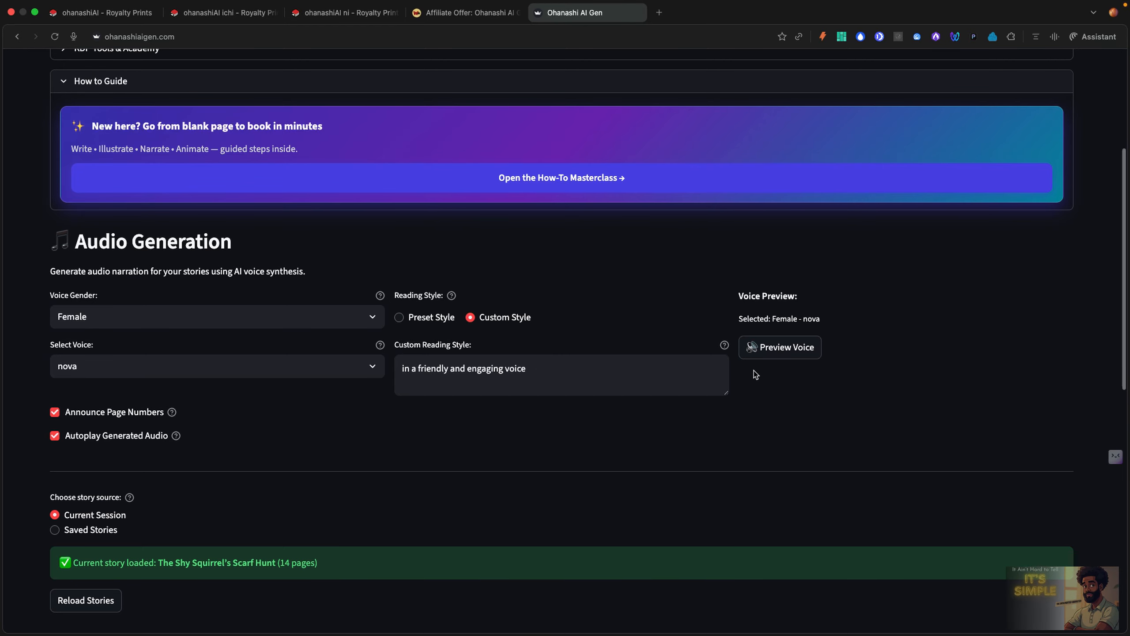
left_click(434, 316)
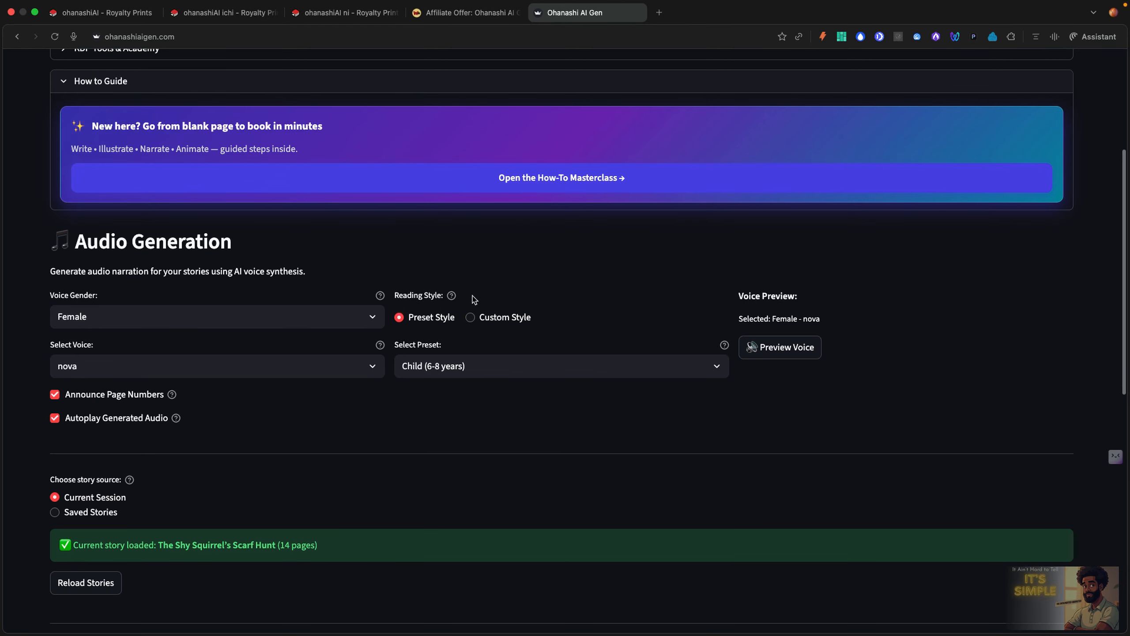
left_click(770, 348)
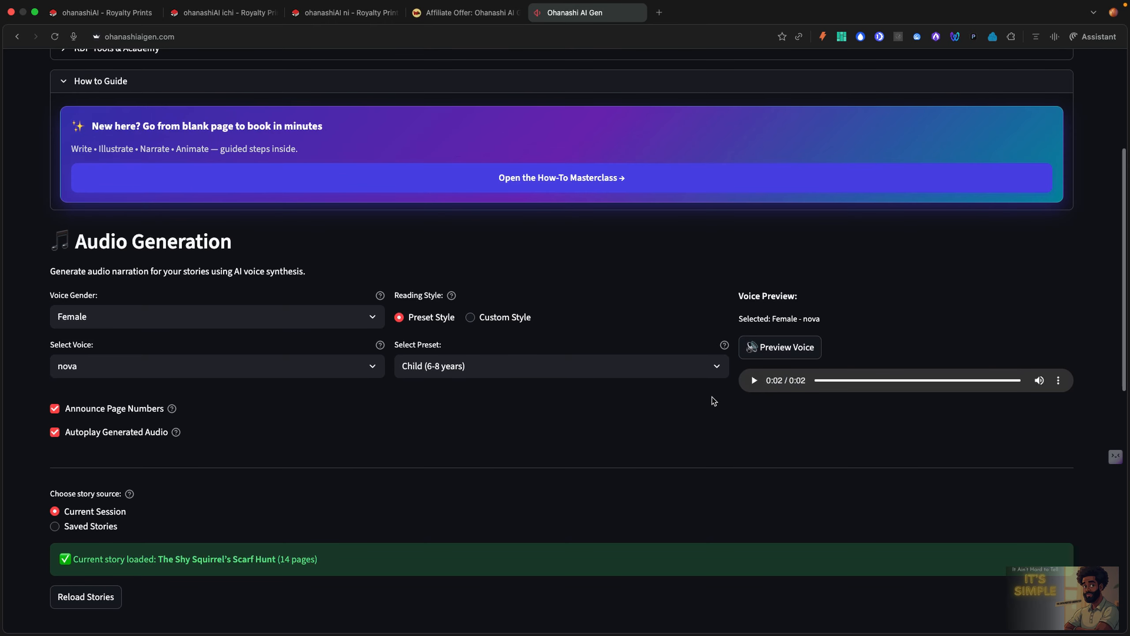
Start generating audio for all 14 pages of the current story with the nova voice and Child (6-8 years) preset
scroll(684, 429, "down", 1)
scroll(685, 429, "down", 5)
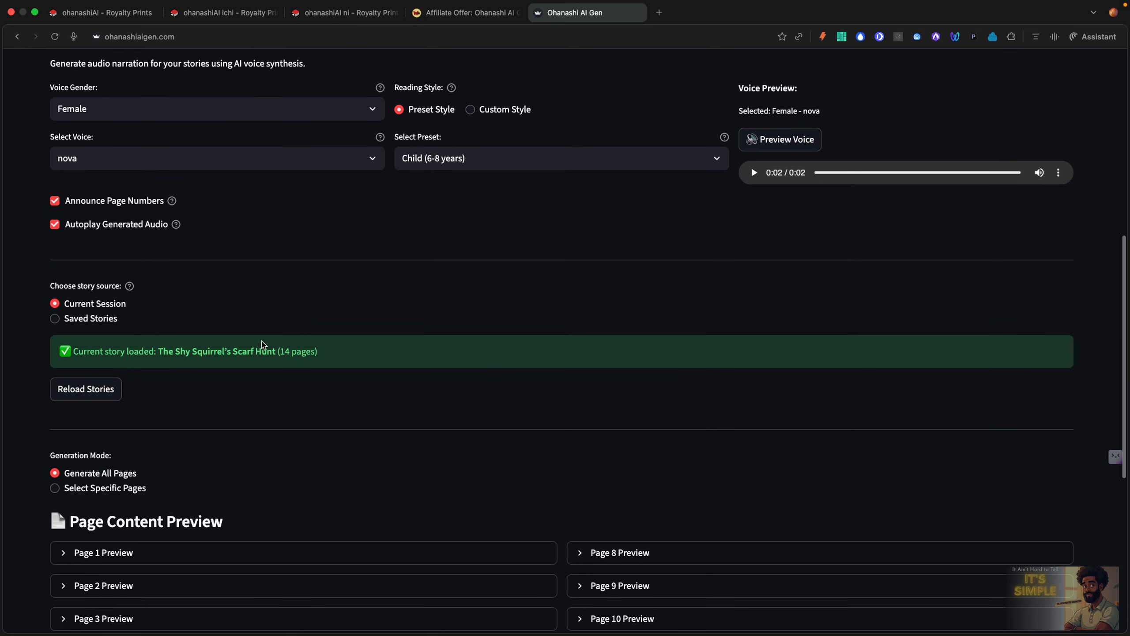
scroll(338, 367, "down", 7)
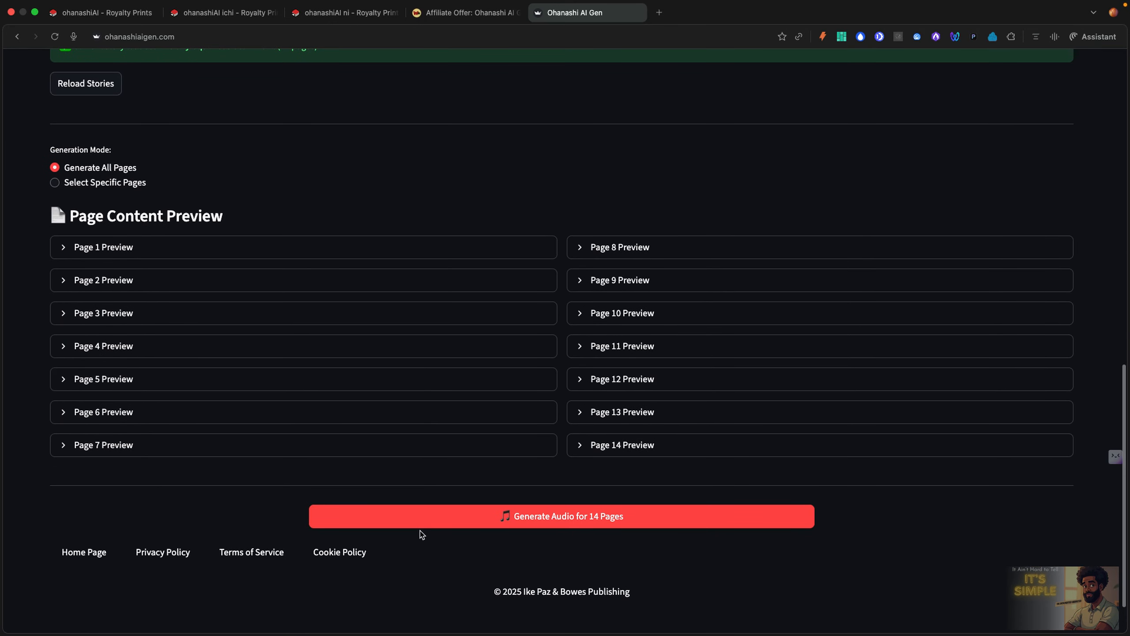
left_click(422, 525)
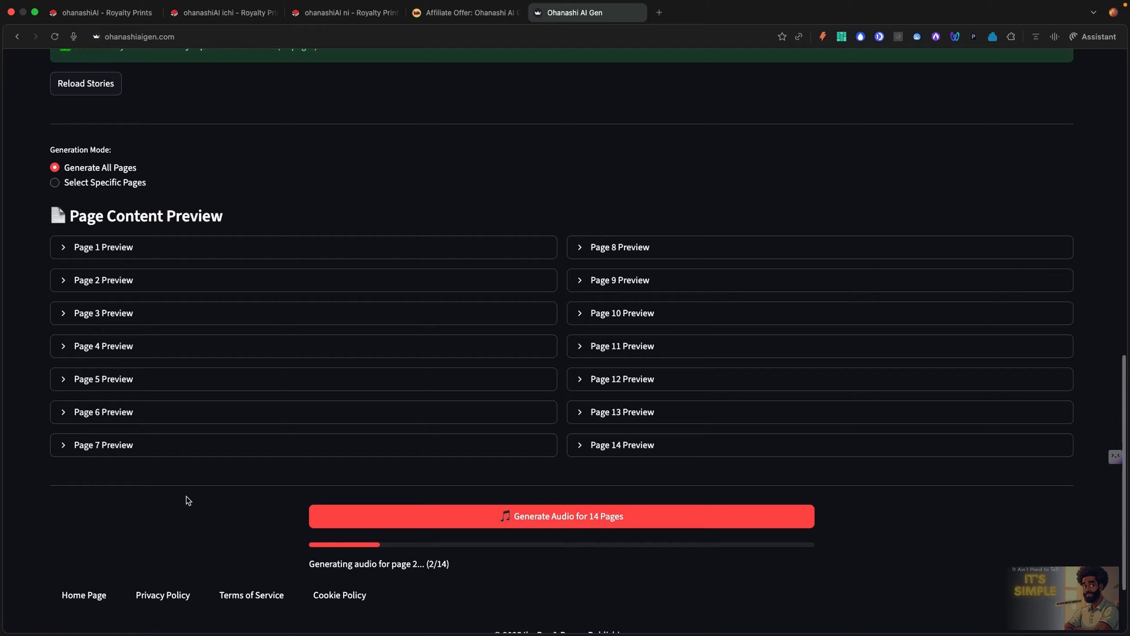
Open the Book Cover creator and look over its cover settings and editing area
scroll(187, 500, "up", 10)
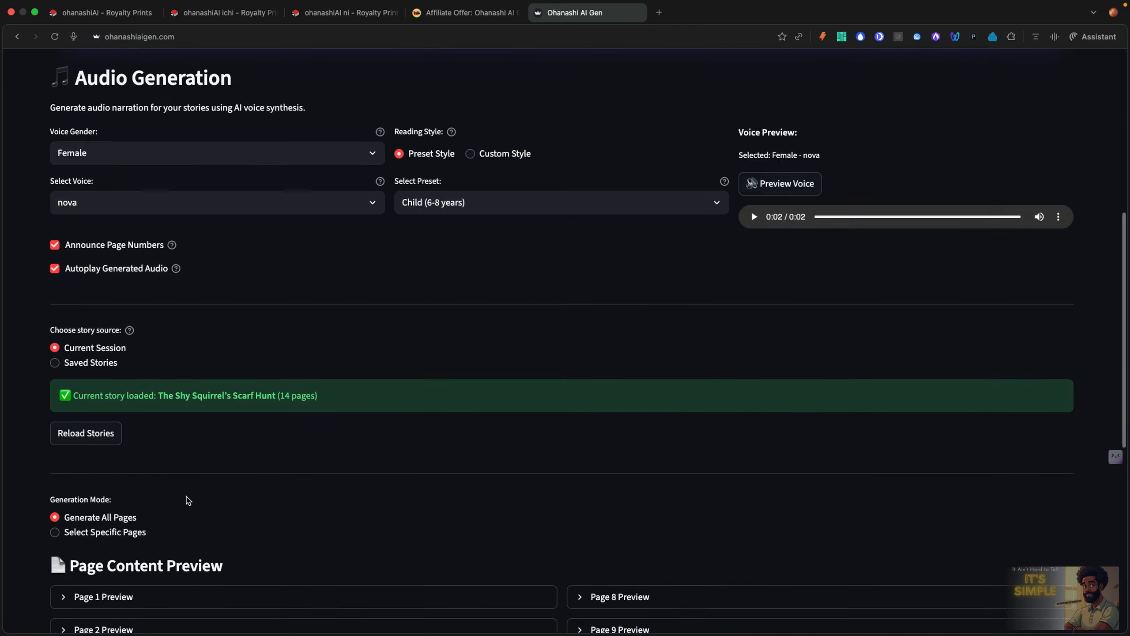
left_click(475, 168)
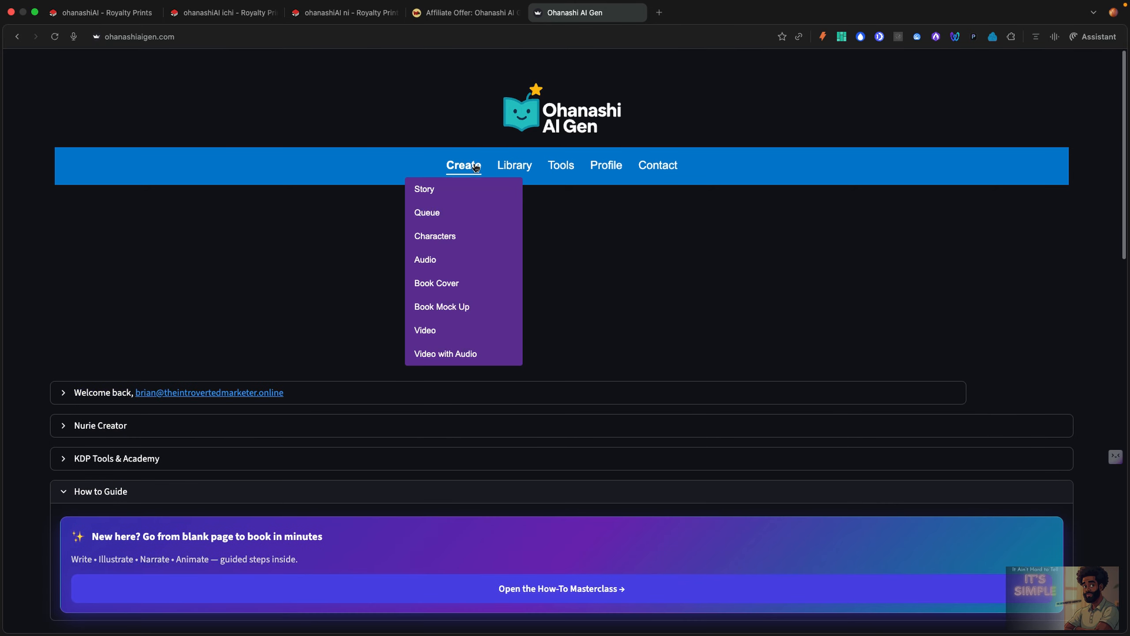
left_click(448, 285)
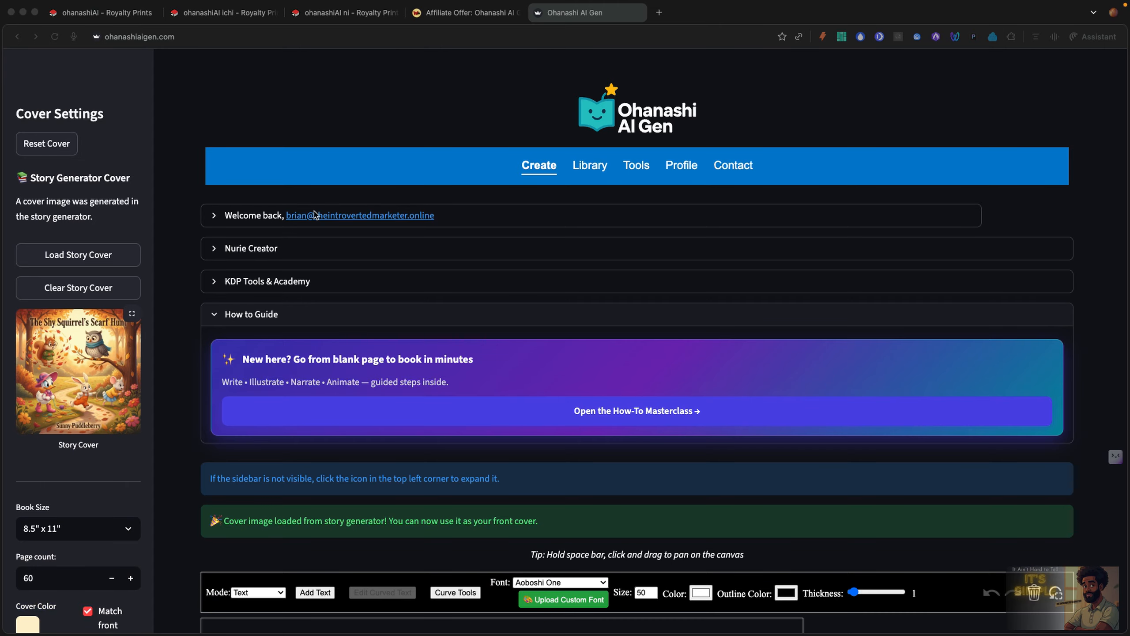
scroll(641, 221, "down", 7)
scroll(641, 221, "up", 7)
scroll(641, 220, "up", 1)
Return to the Audio creation page and review the narration settings and page list for the current story
left_click(540, 168)
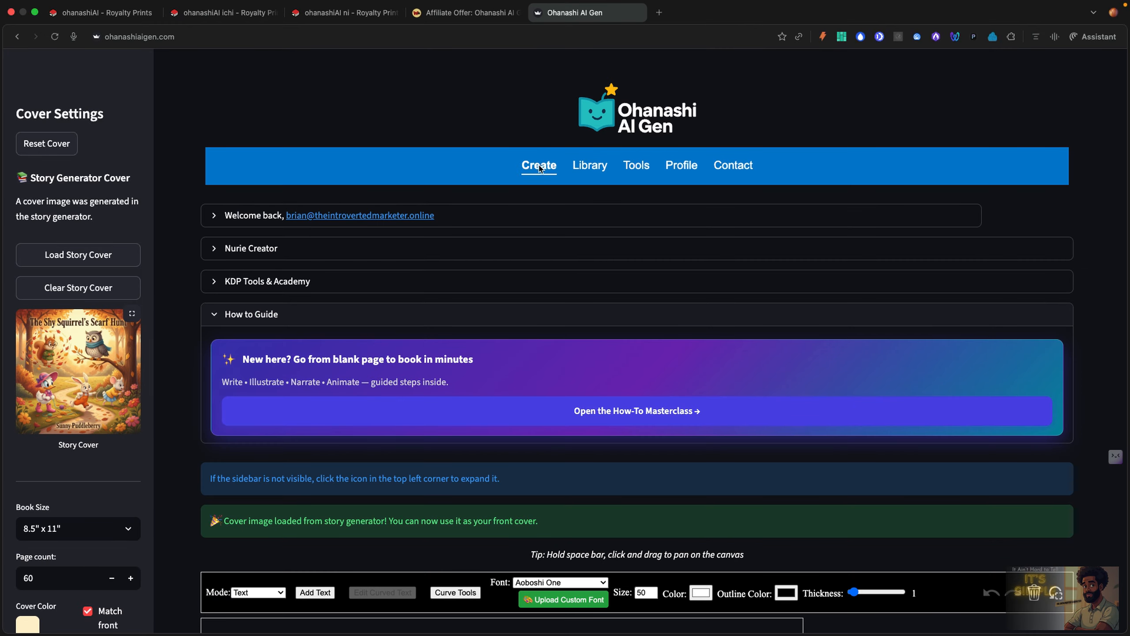
left_click(502, 262)
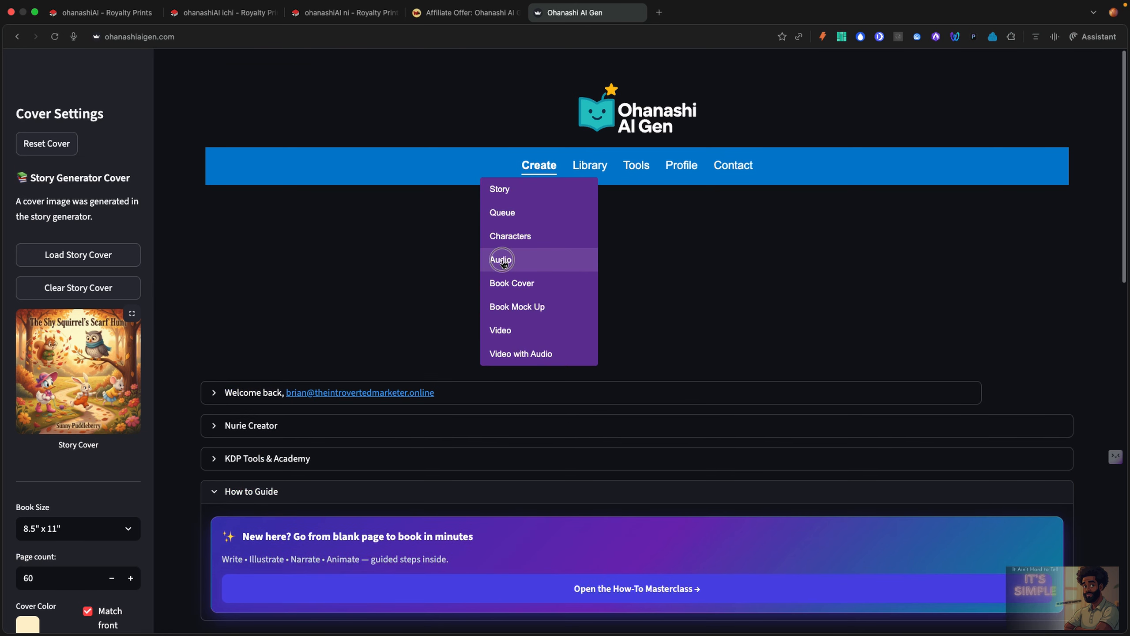
scroll(617, 361, "down", 3)
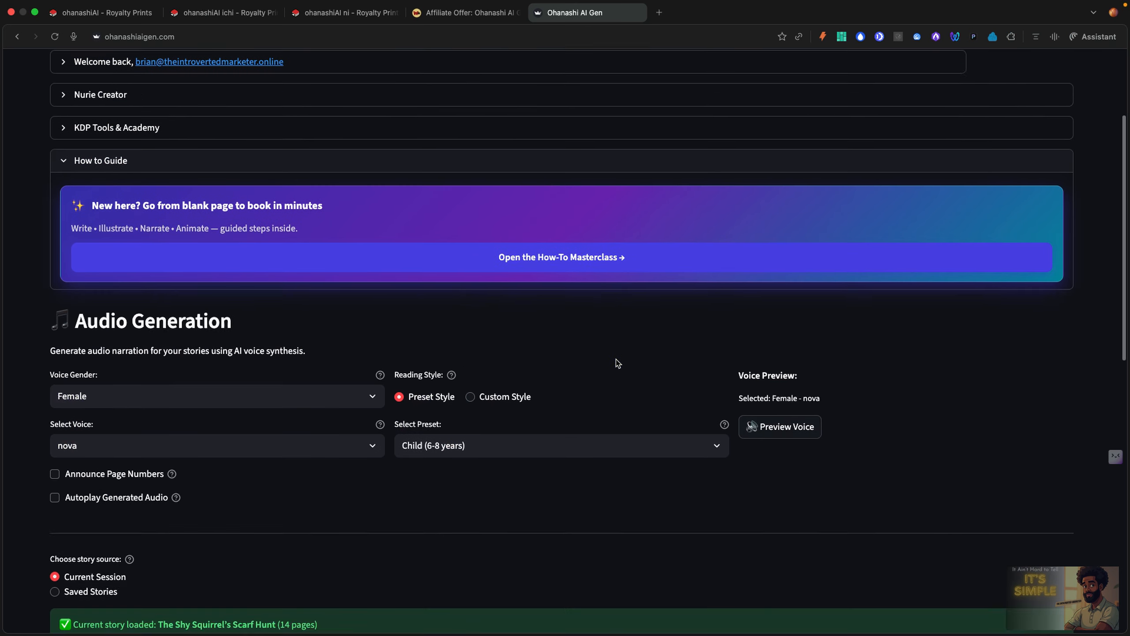
scroll(616, 361, "down", 12)
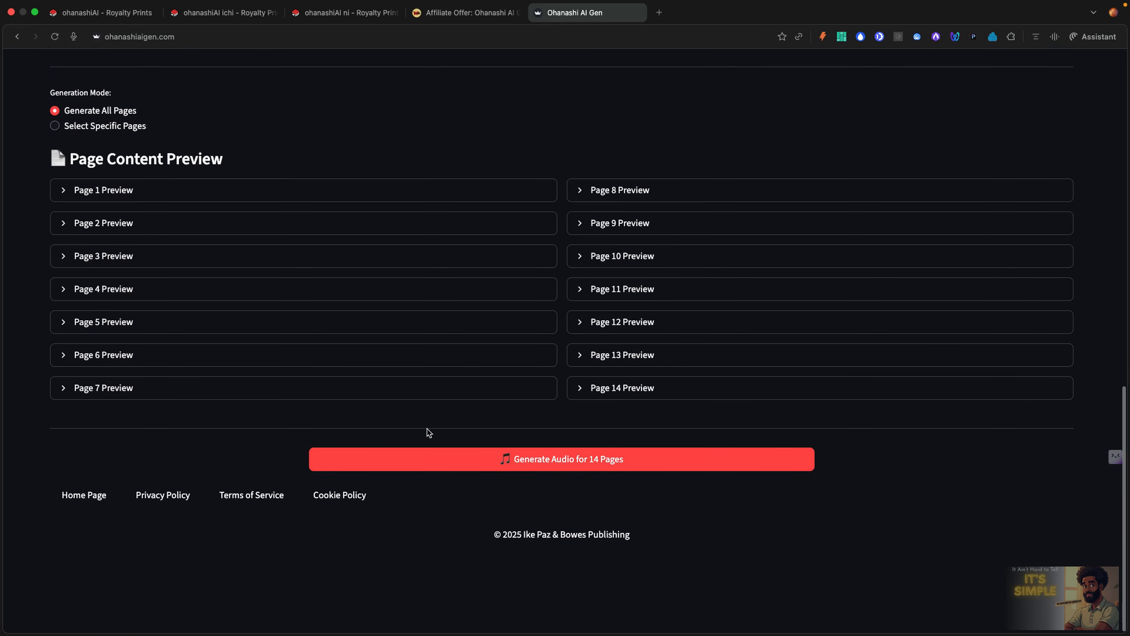
scroll(427, 429, "up", 10)
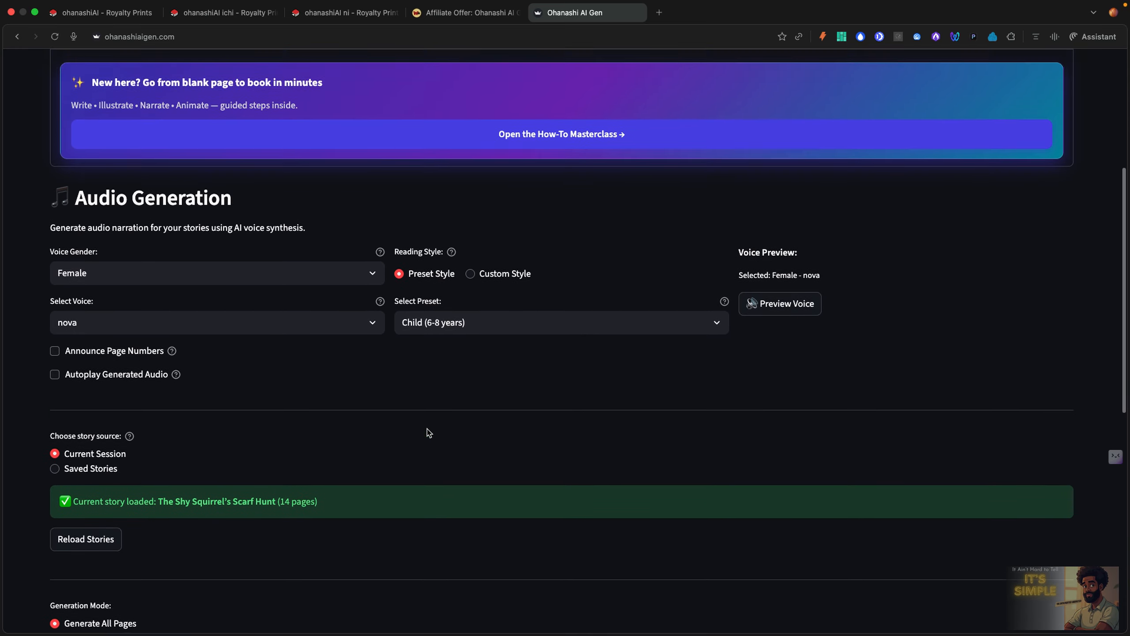
scroll(427, 430, "down", 10)
Check the Page 1 preview, close it, and generate the narration audio for all 14 pages
left_click(383, 196)
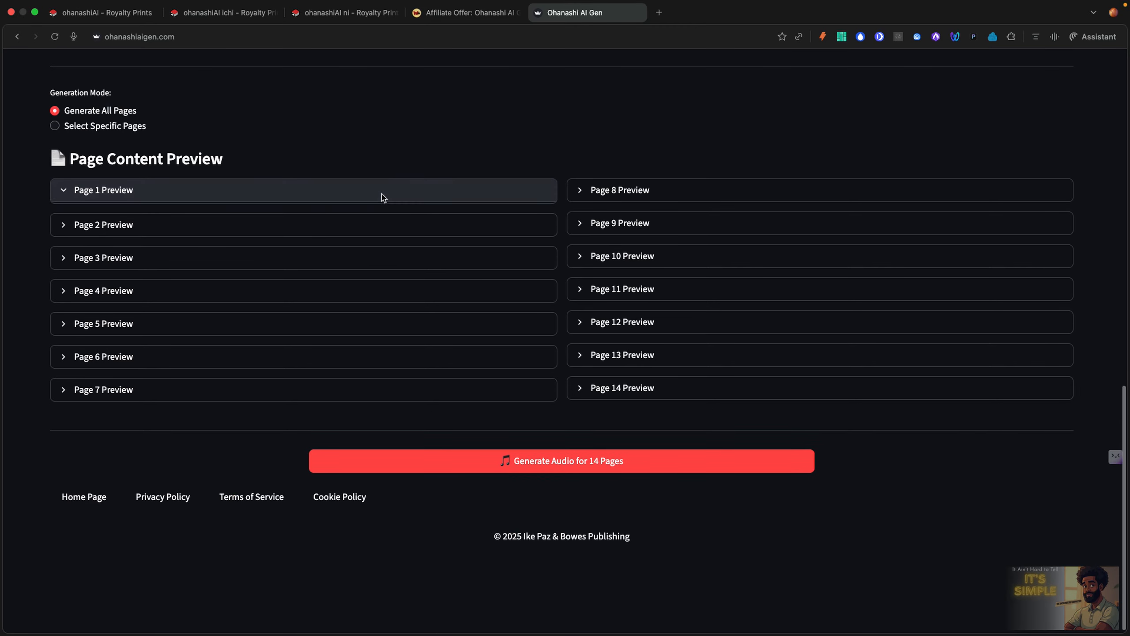
left_click(346, 188)
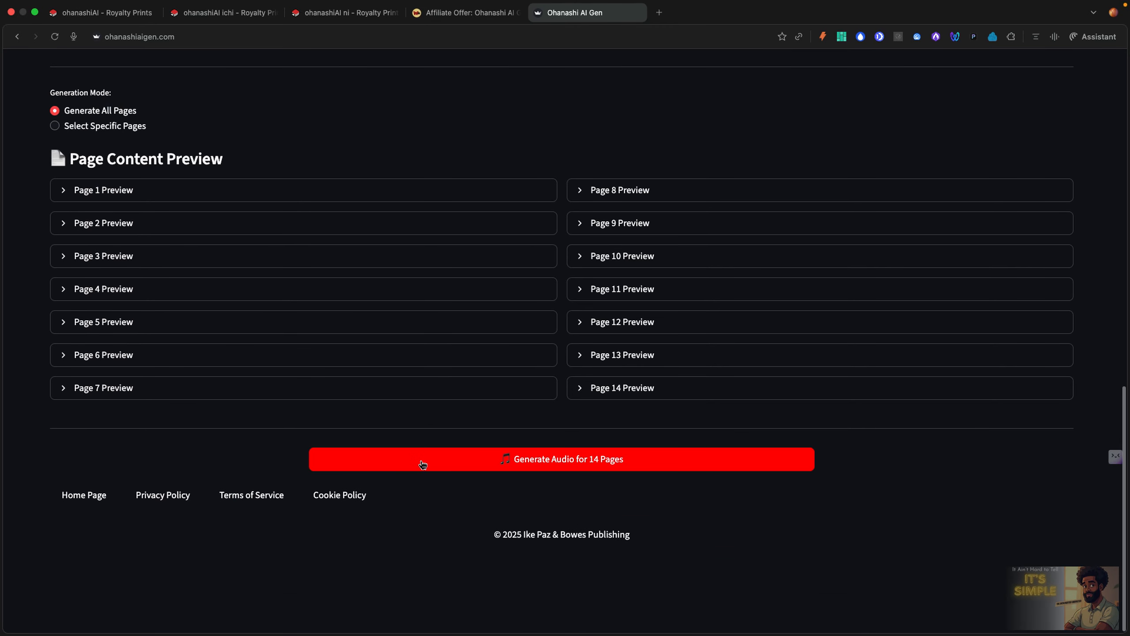
left_click(422, 463)
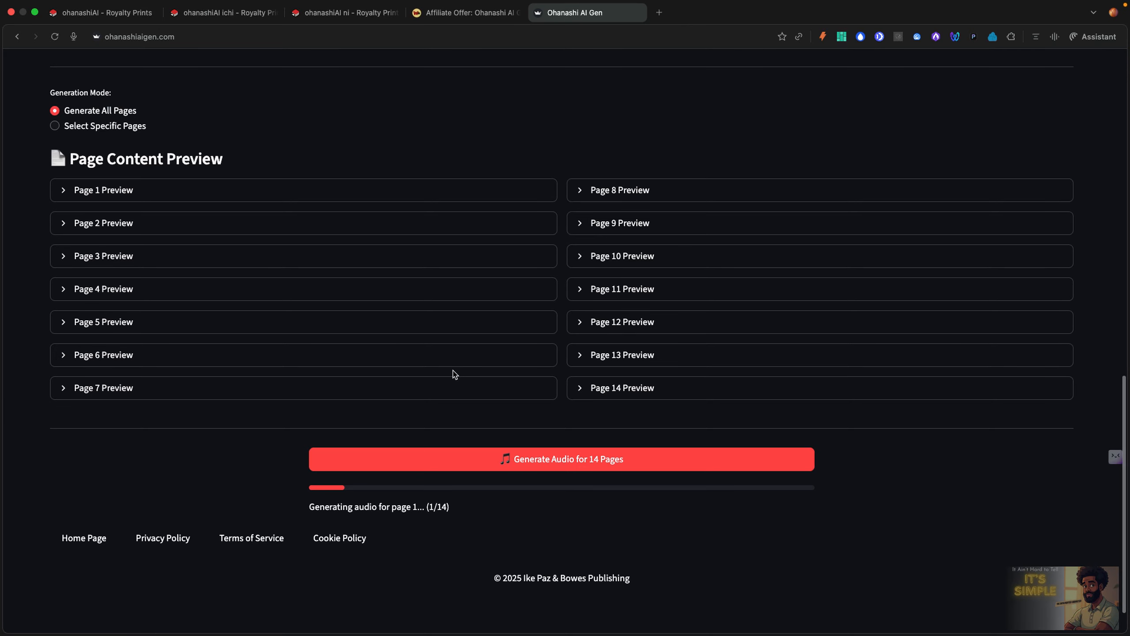
scroll(453, 371, "up", 15)
mouse_move(465, 165)
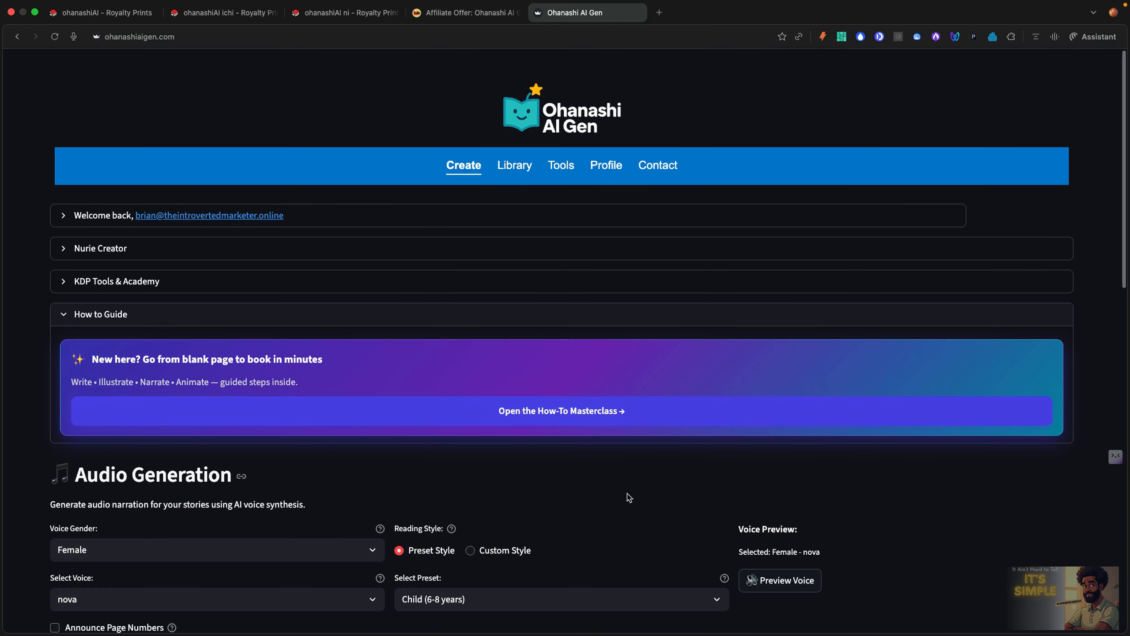
Look over the generated audio files for the individual pages and play the combined story audio
scroll(628, 494, "down", 15)
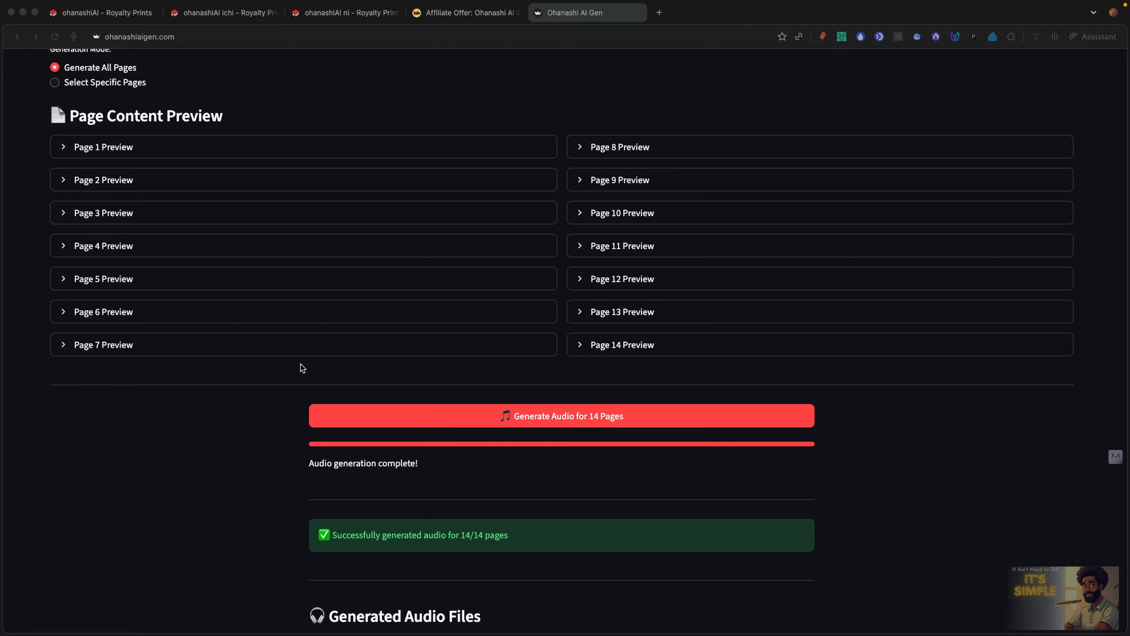
scroll(301, 367, "down", 6)
scroll(301, 367, "up", 5)
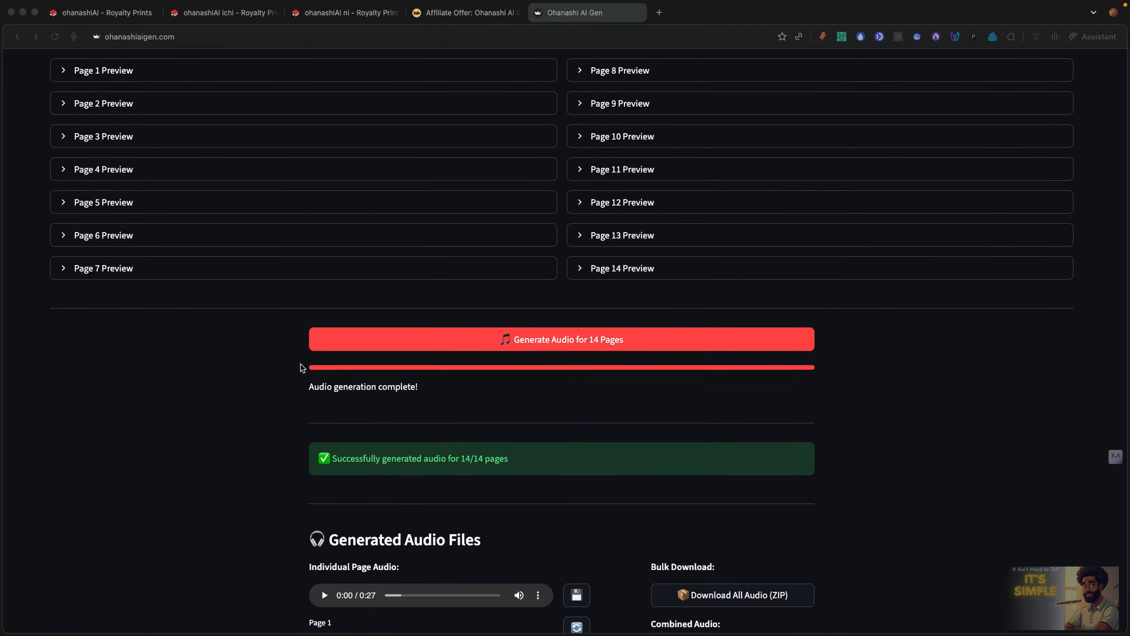
scroll(300, 368, "down", 2)
scroll(300, 367, "down", 7)
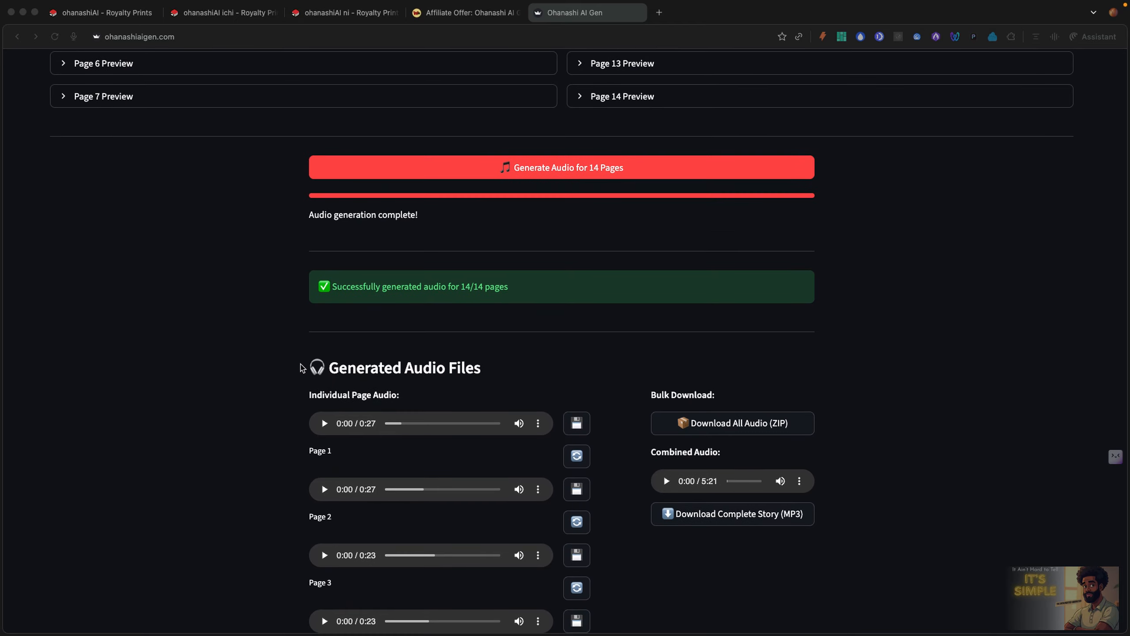
scroll(300, 367, "up", 3)
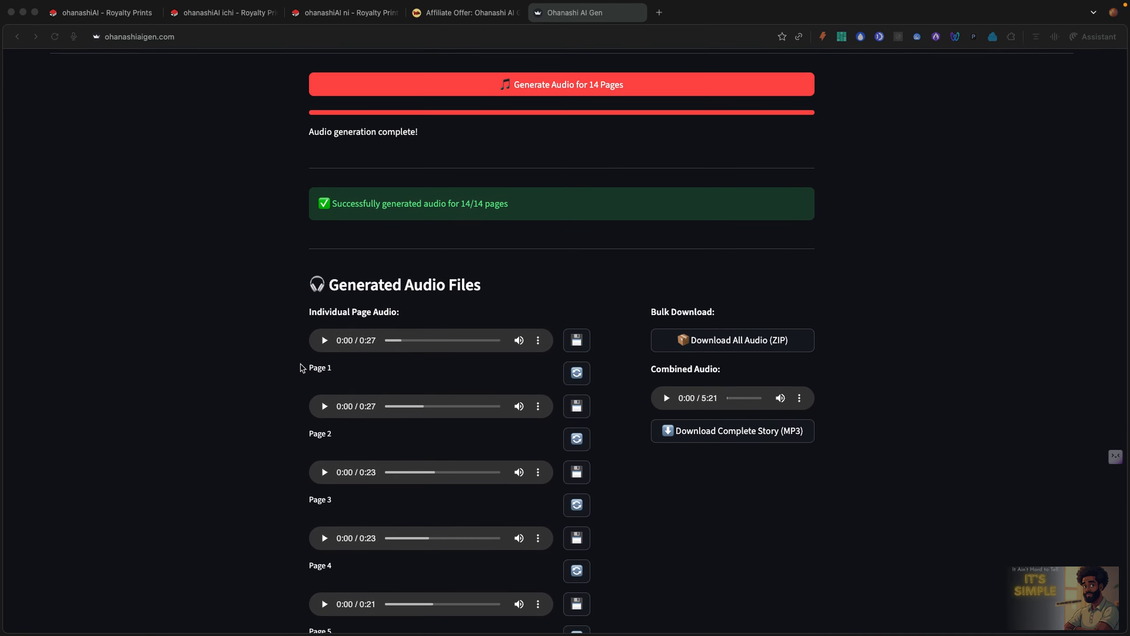
scroll(301, 368, "down", 11)
scroll(301, 367, "down", 4)
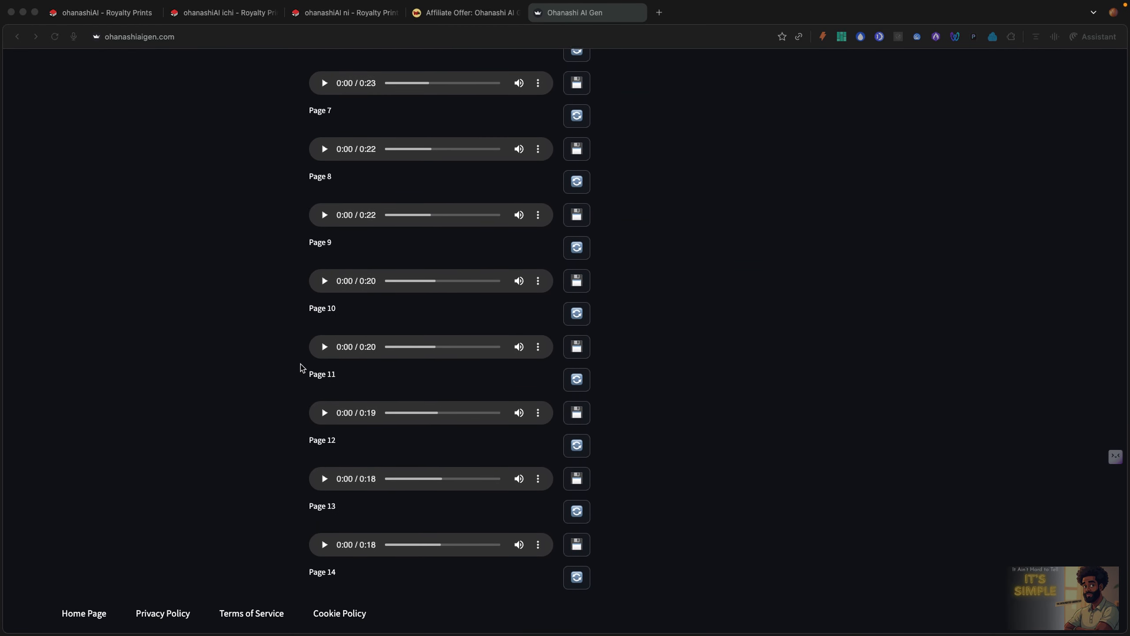
scroll(301, 367, "up", 16)
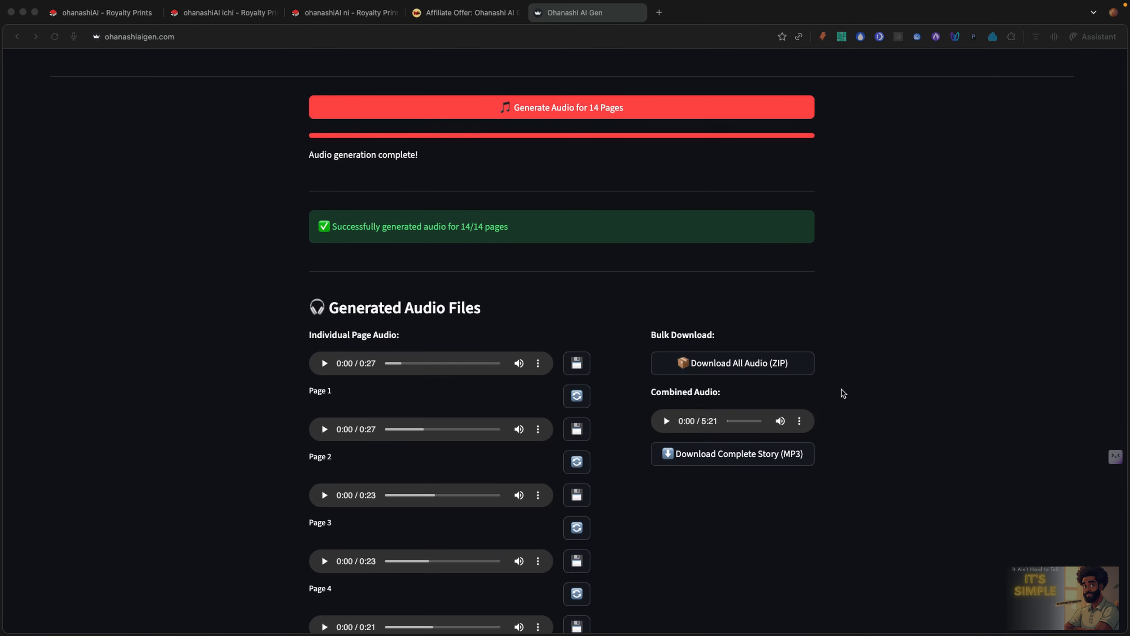
left_click(667, 422)
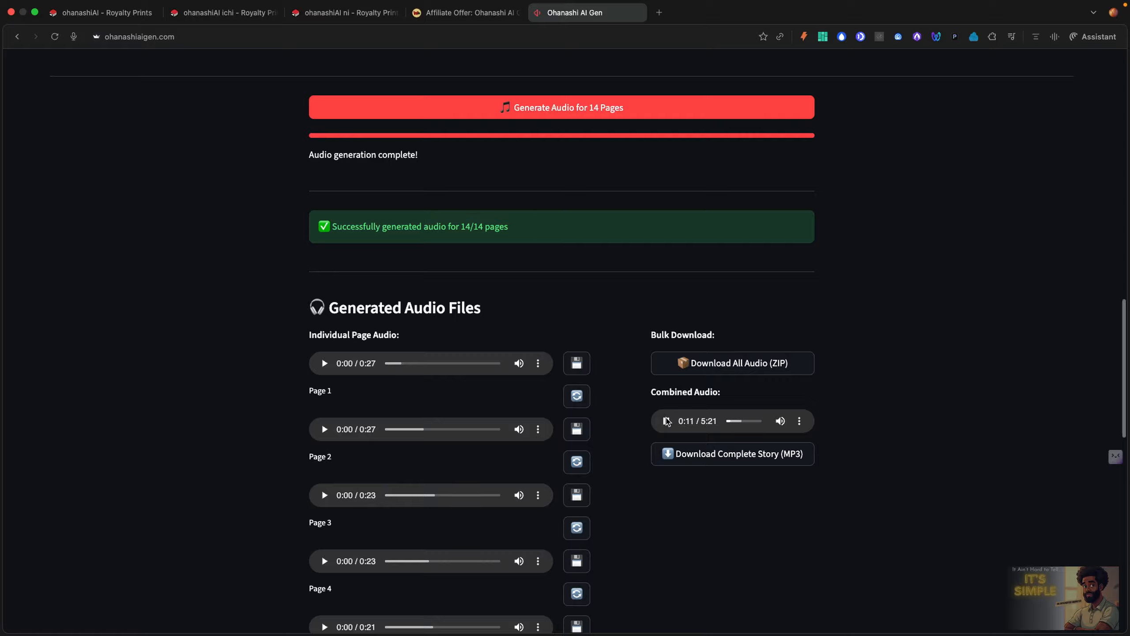
Pause the combined story audio and review the remaining page audio files and the individual and bulk download options
left_click(666, 421)
scroll(391, 361, "down", 3)
scroll(354, 274, "down", 10)
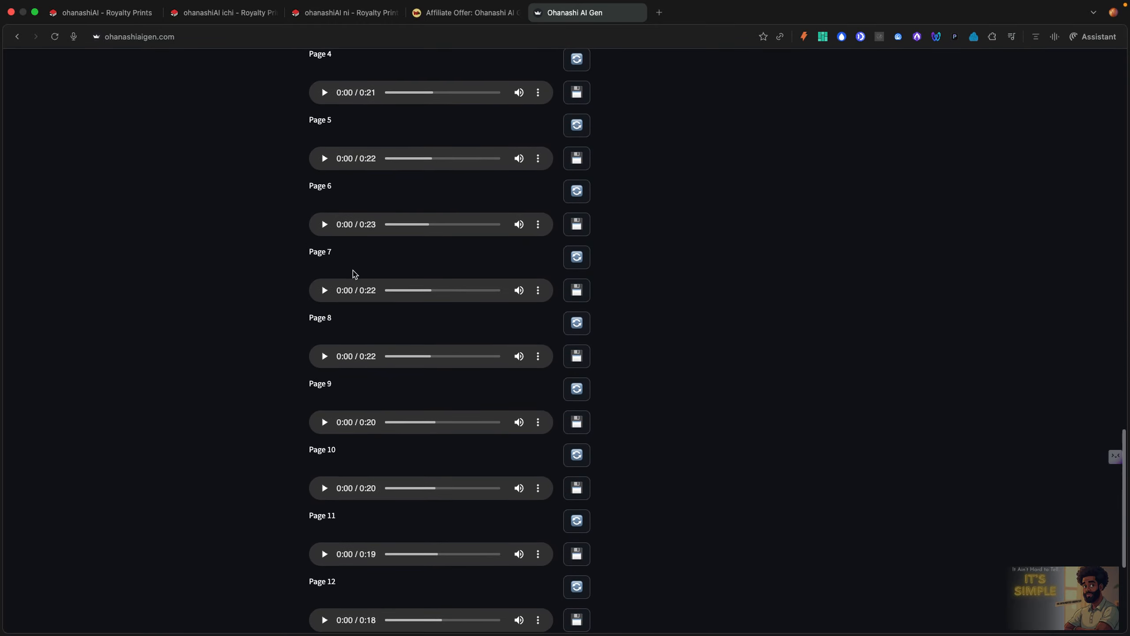
scroll(354, 274, "down", 1)
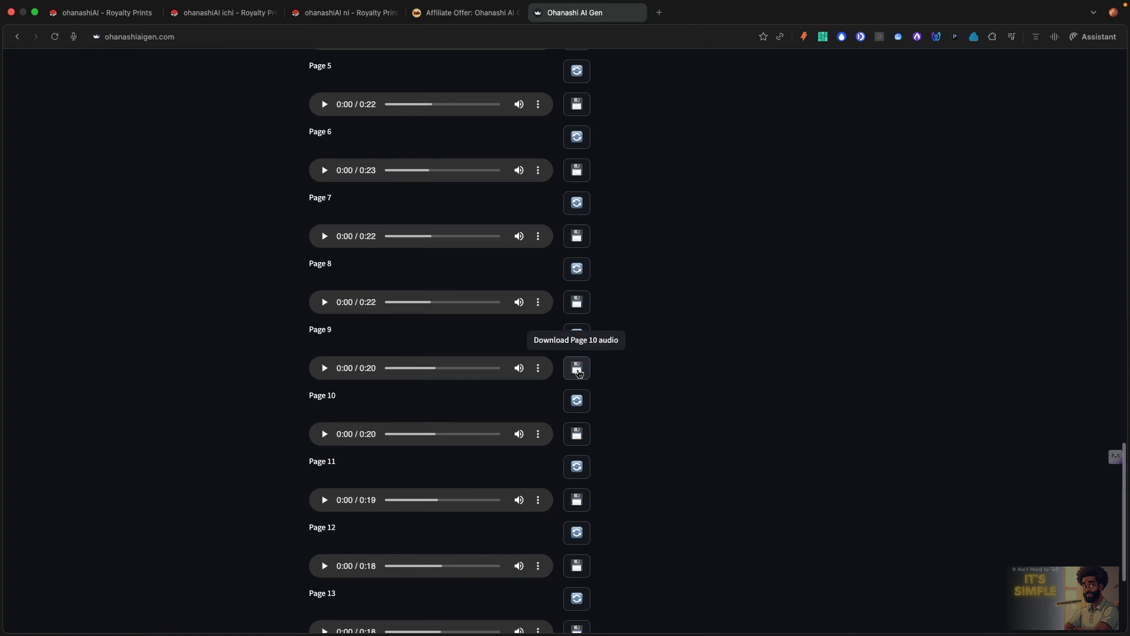
scroll(578, 373, "up", 12)
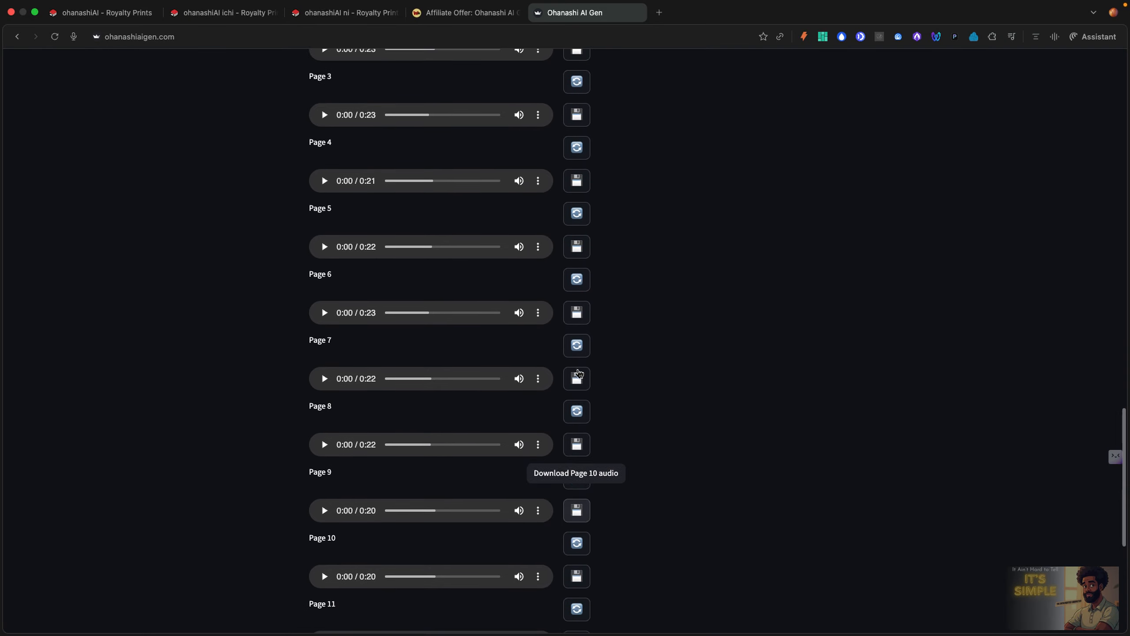
scroll(578, 373, "up", 2)
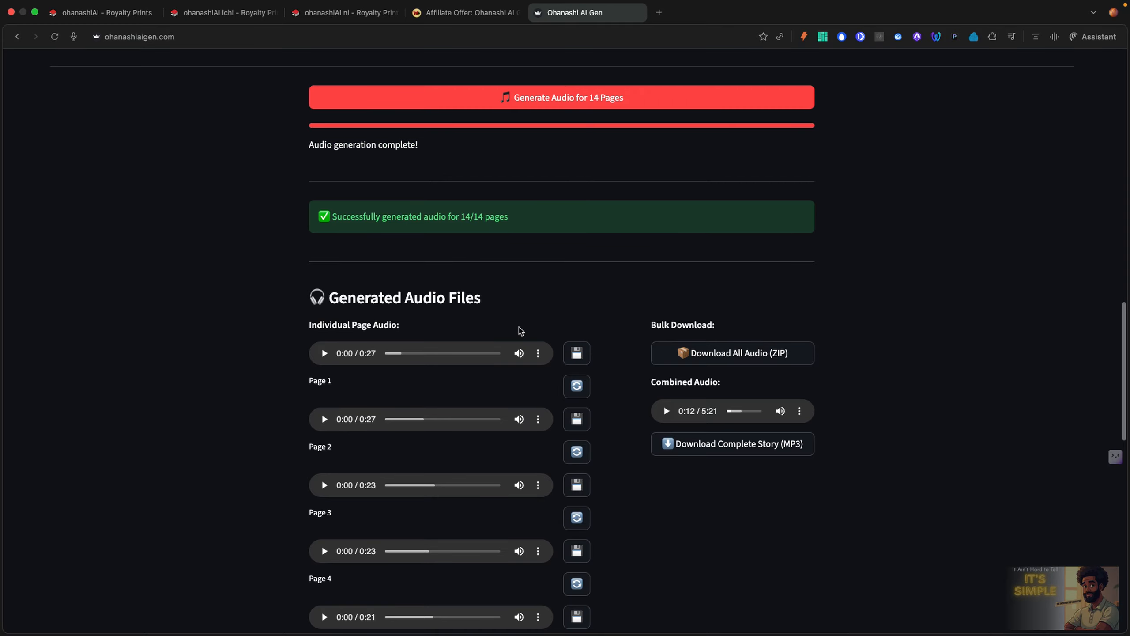
scroll(518, 330, "up", 3)
scroll(697, 474, "down", 1)
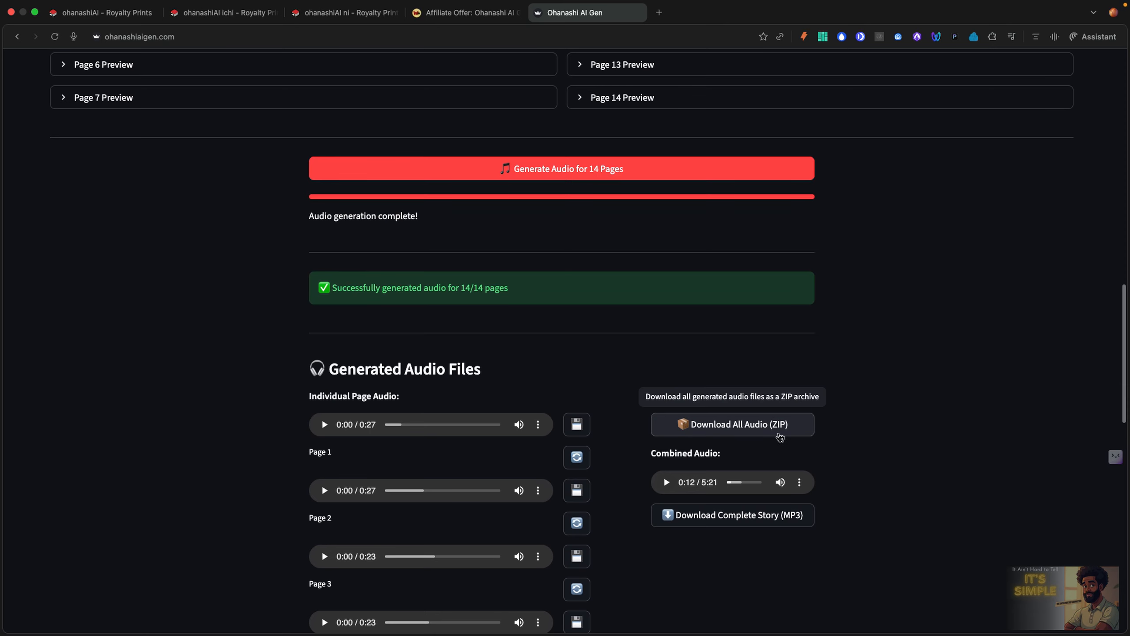
Open the Book Mock Up creator and look over its cover upload, book, paper and output settings
scroll(614, 342, "up", 15)
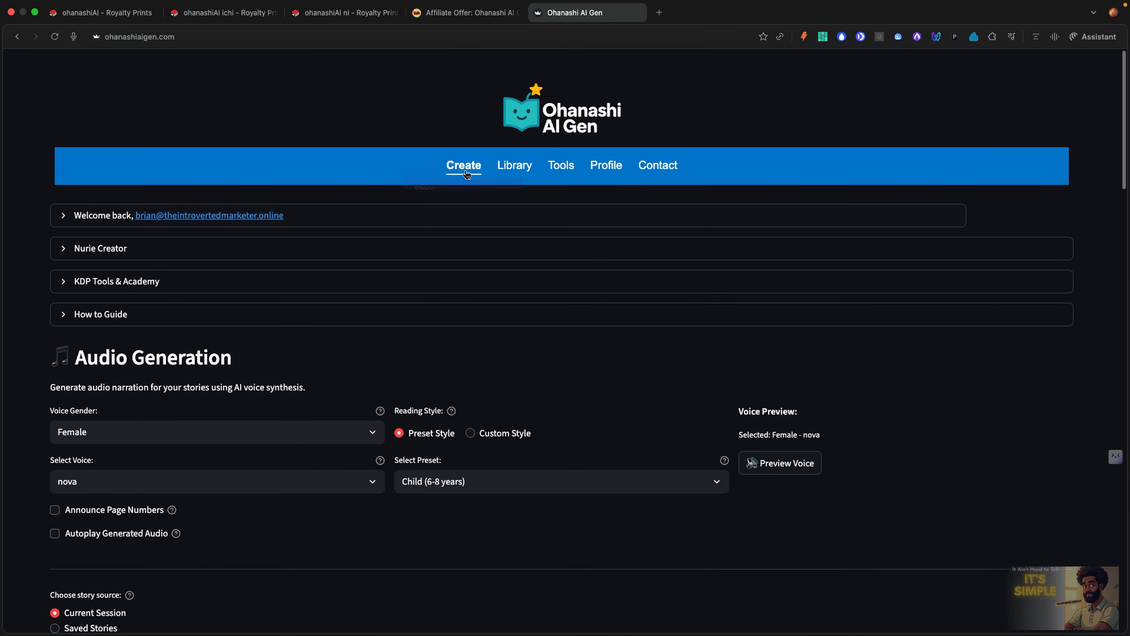
left_click(463, 165)
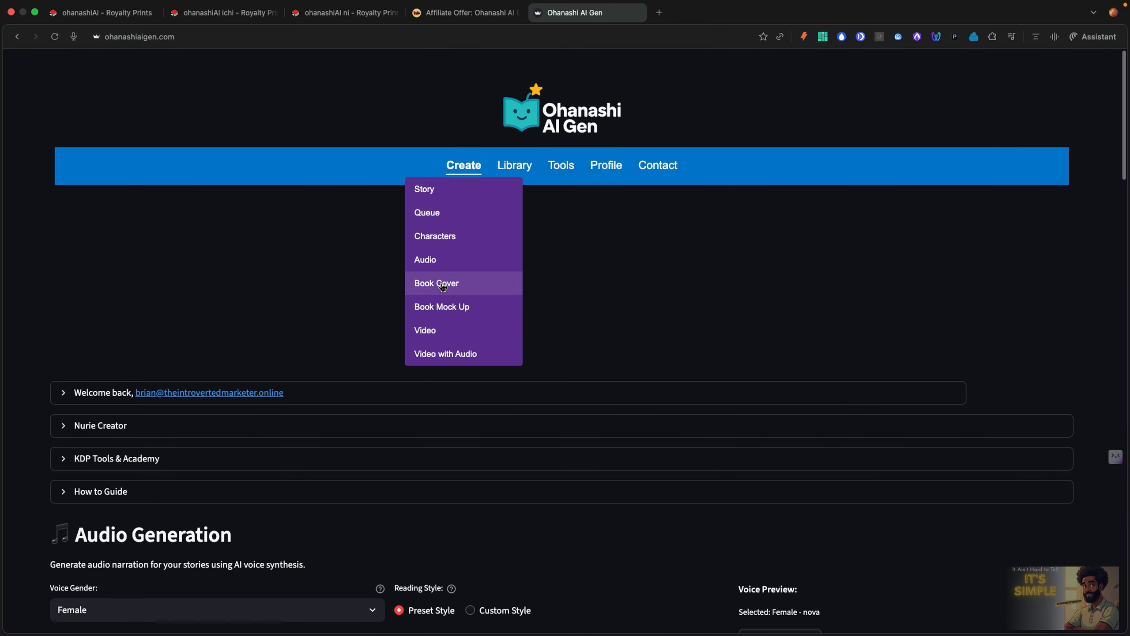
left_click(436, 312)
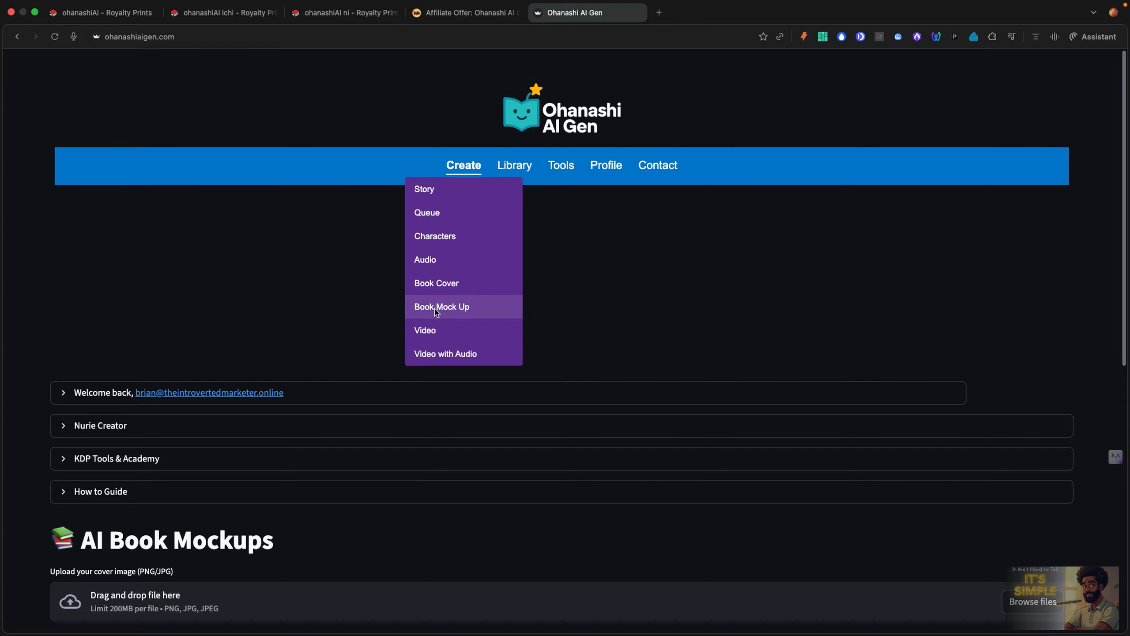
scroll(581, 295, "down", 5)
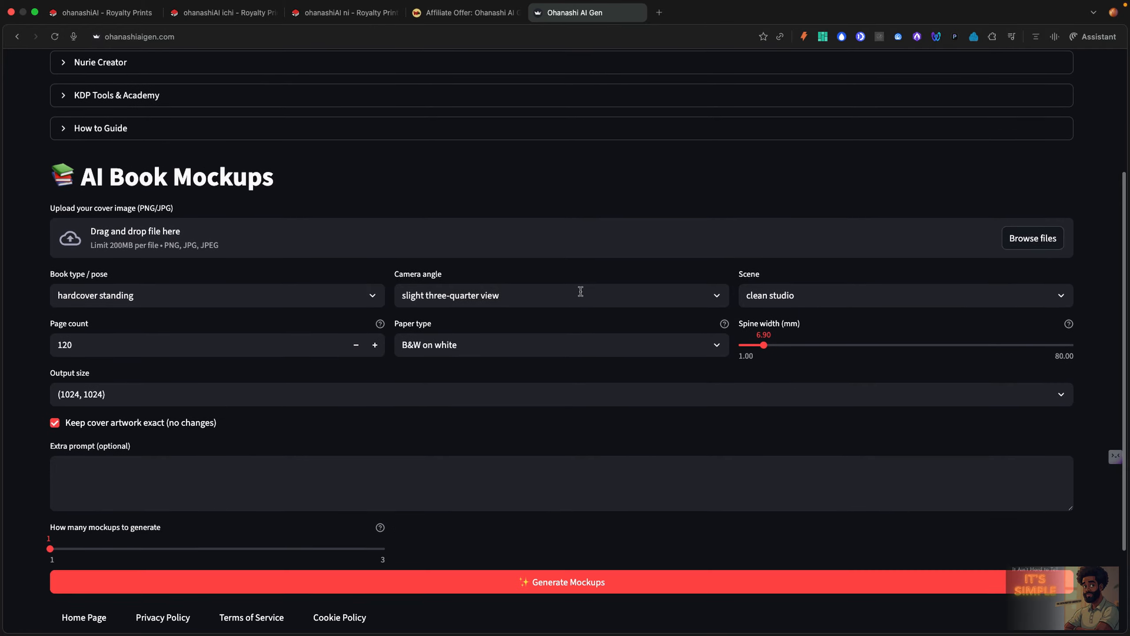
scroll(581, 294, "down", 3)
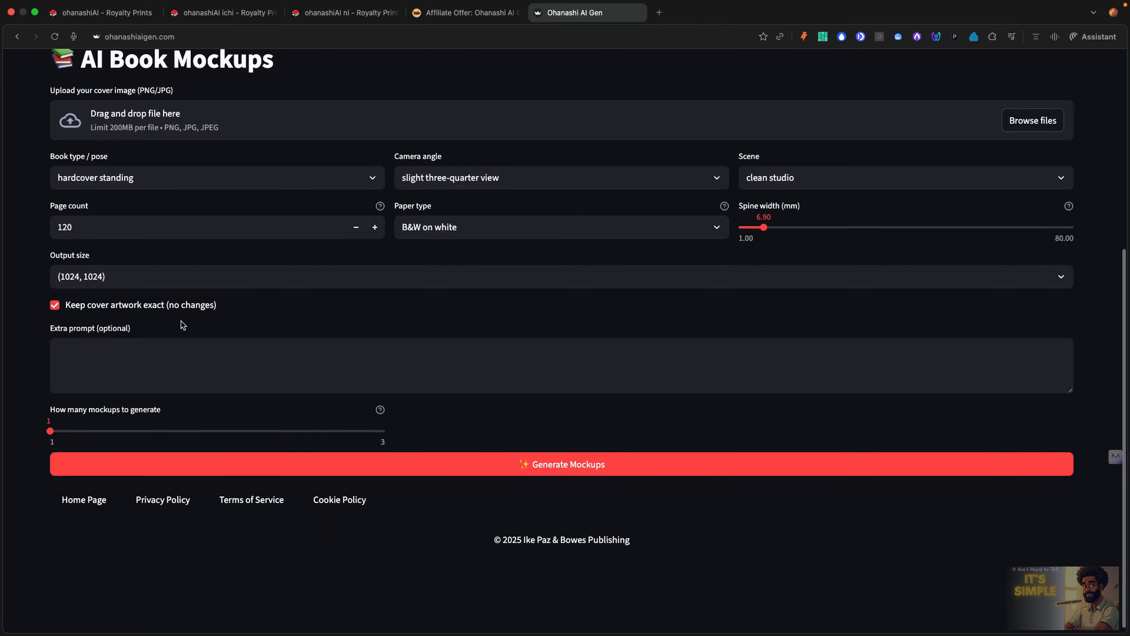
Set the mockup to paperback standing with a front view camera angle and the clean studio scene
left_click(372, 179)
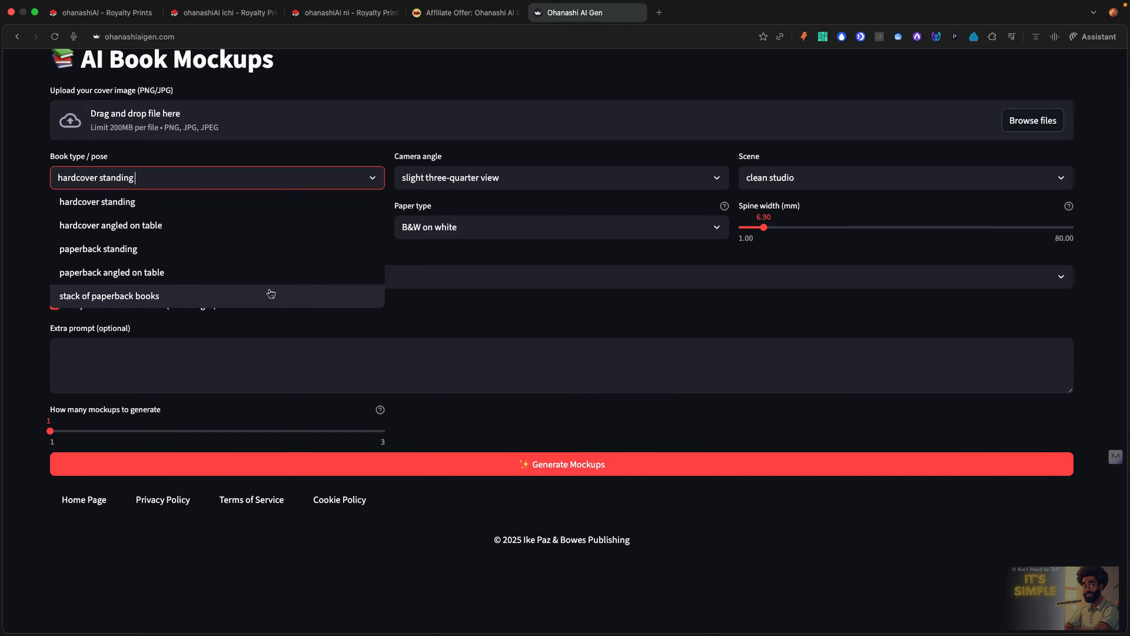
left_click(248, 262)
left_click(651, 176)
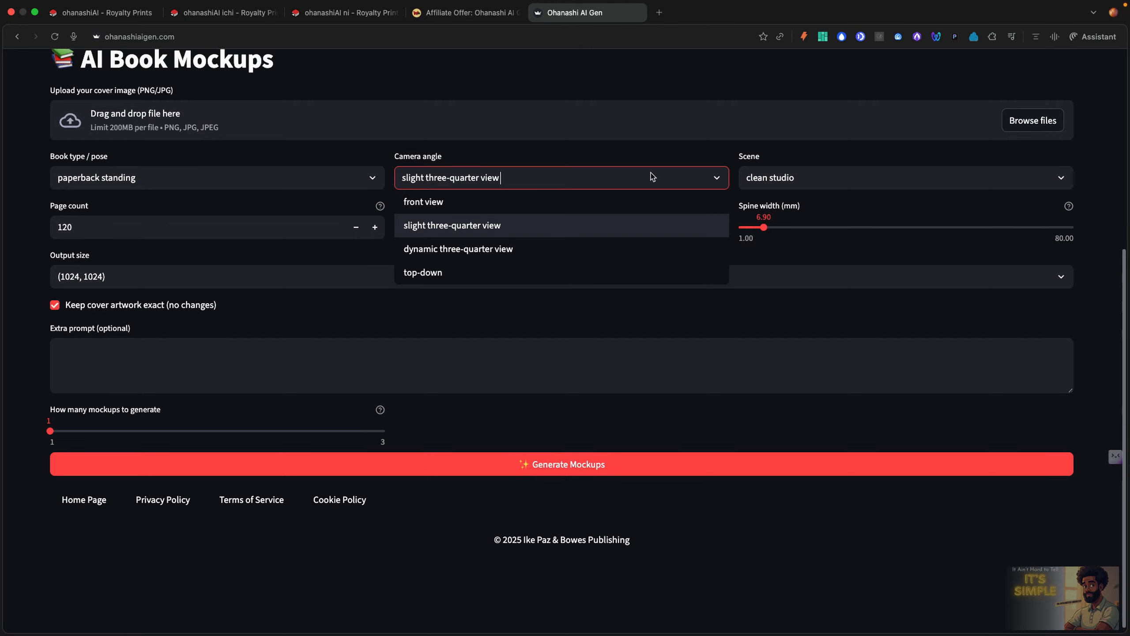
left_click(628, 198)
left_click(816, 181)
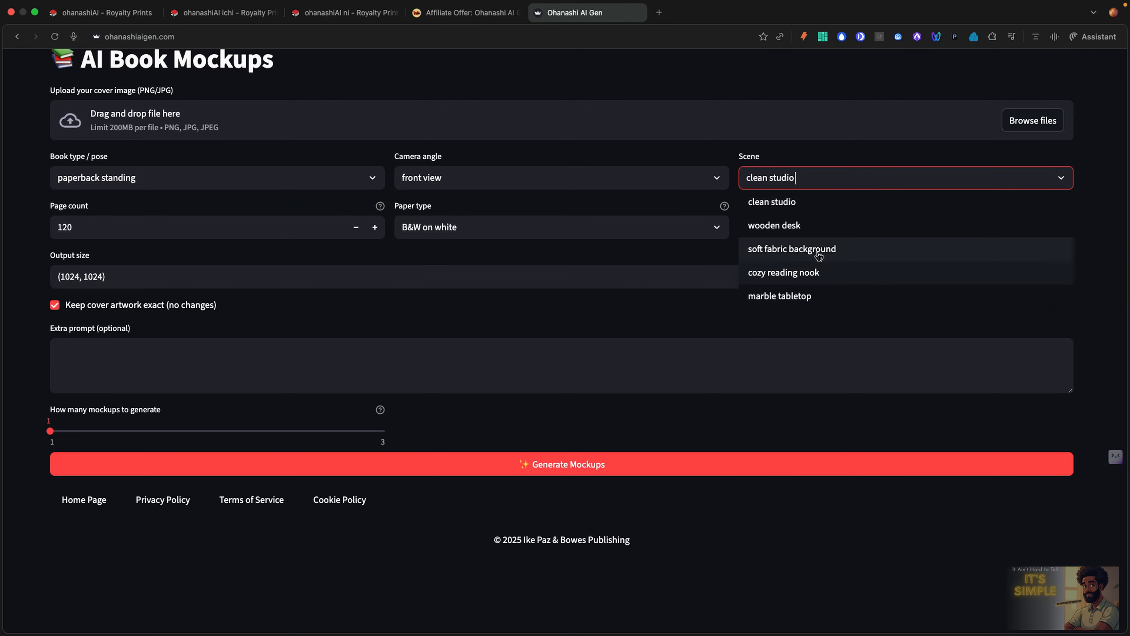
left_click(817, 208)
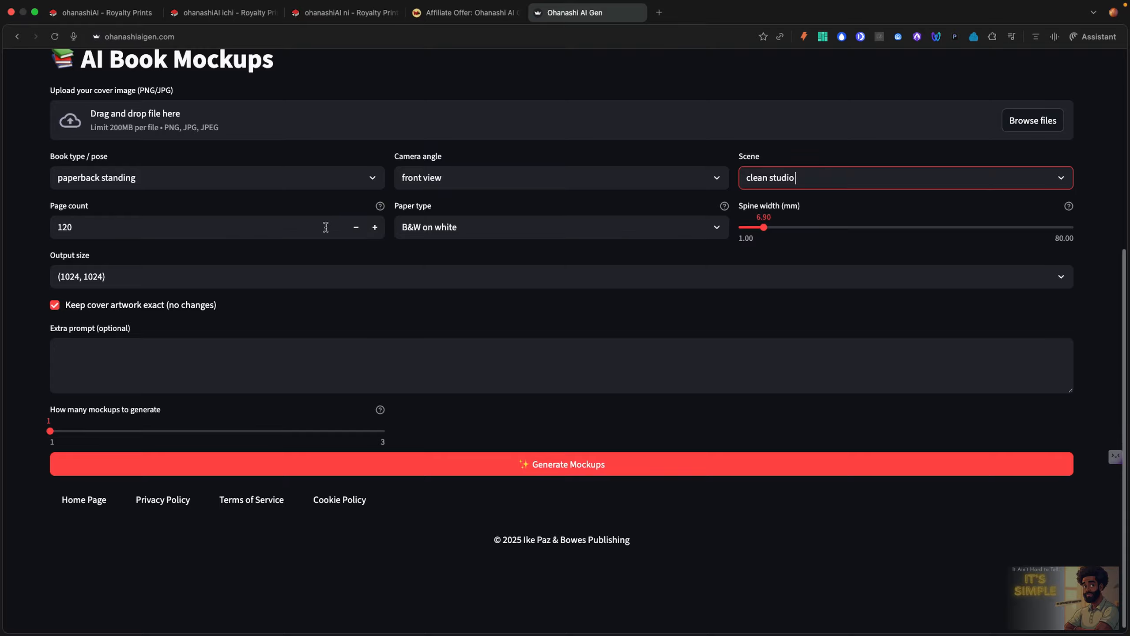
Set the paper type to Color, keep the (1024, 1024) output size, and request 3 mockups
left_click(716, 233)
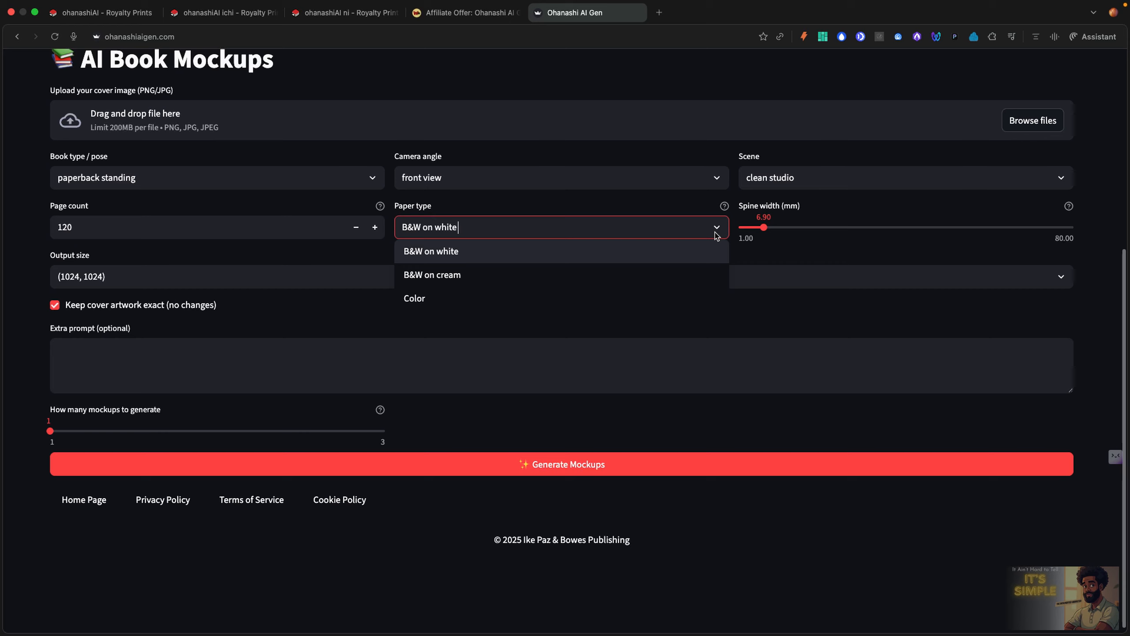
left_click(585, 298)
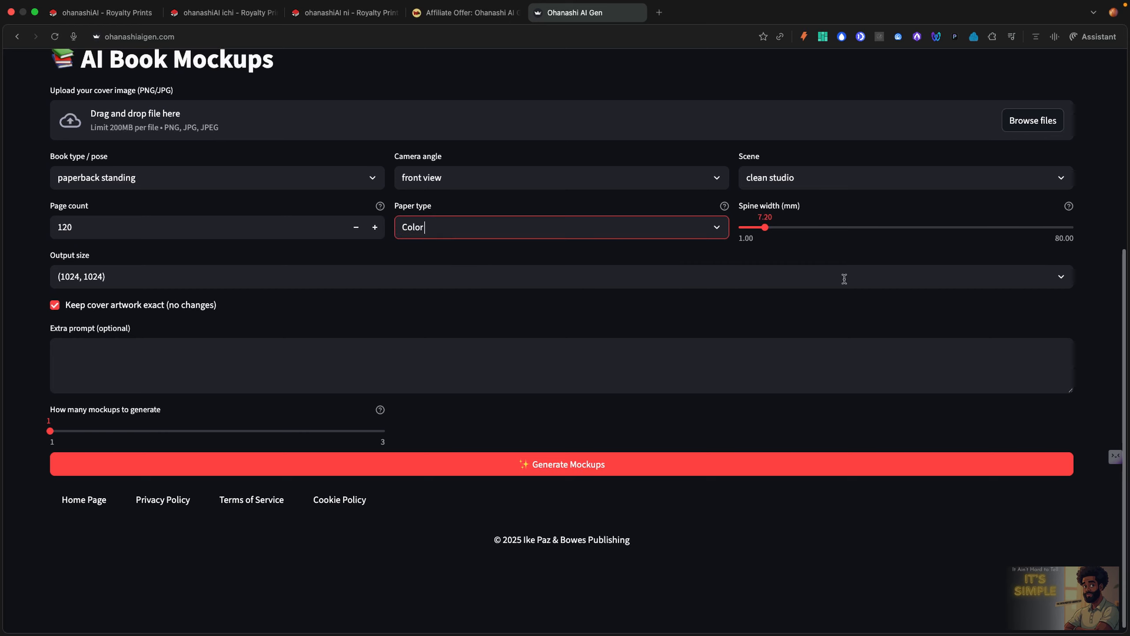
left_click(1061, 279)
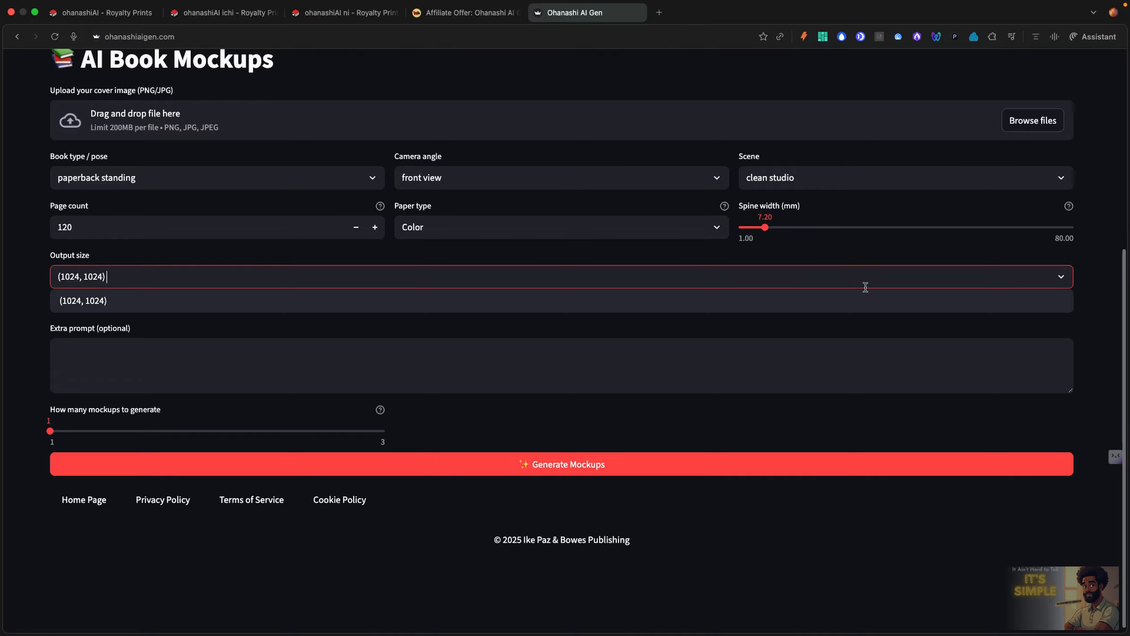
left_click(660, 313)
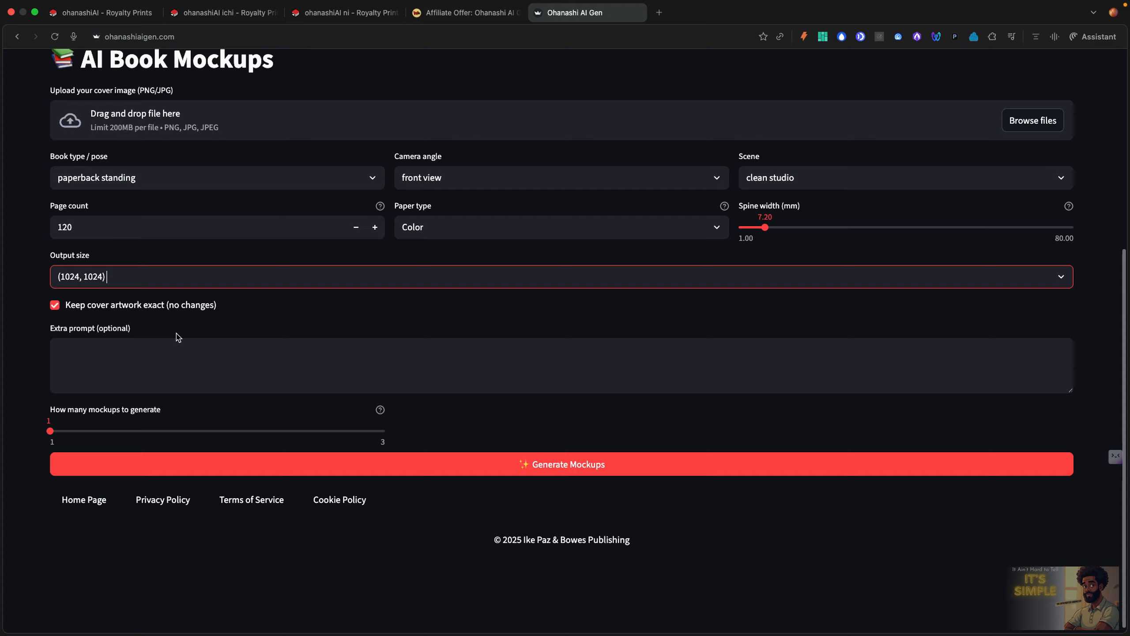
left_click_drag(50, 429, 330, 431)
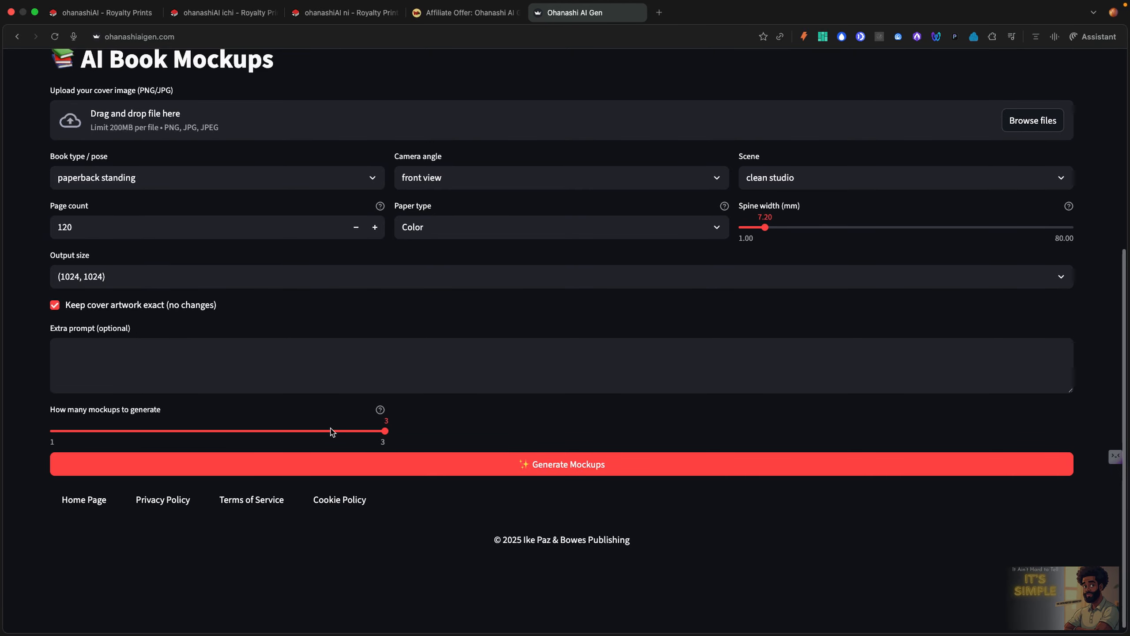
Look over the mockup form and try to generate the mockups without a cover image uploaded
scroll(390, 360, "down", 1)
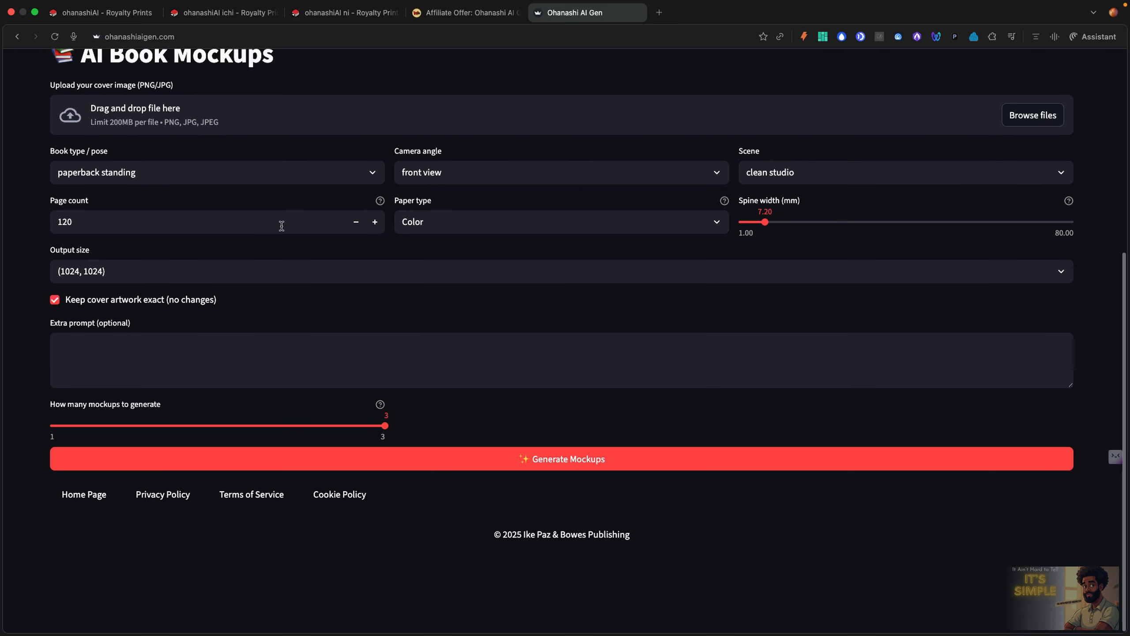
scroll(282, 217, "up", 5)
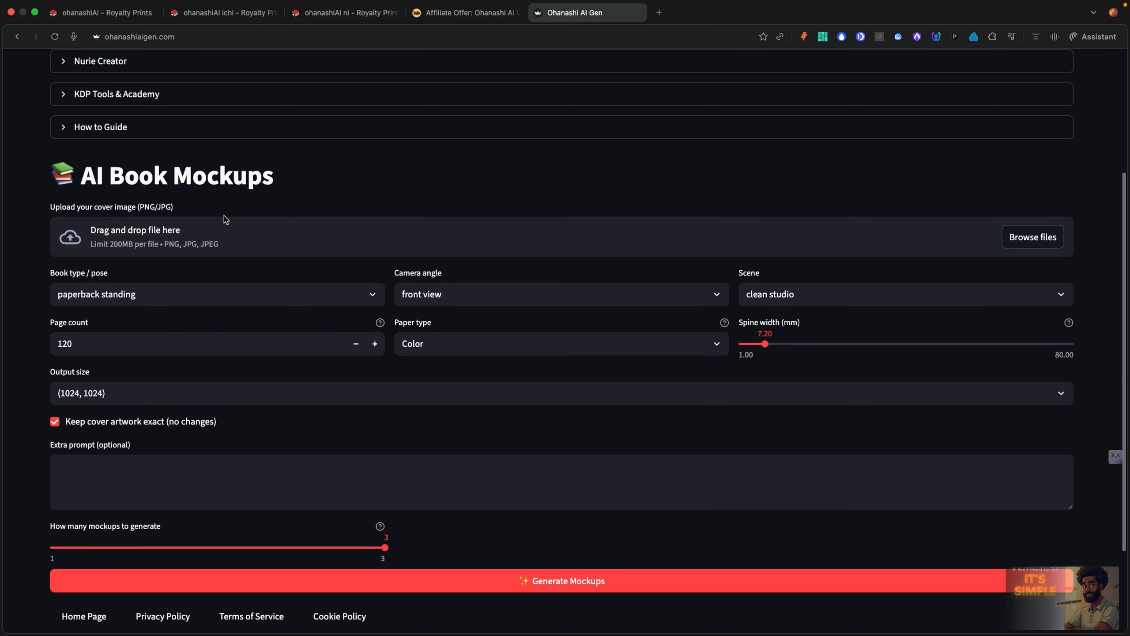
scroll(224, 216, "down", 4)
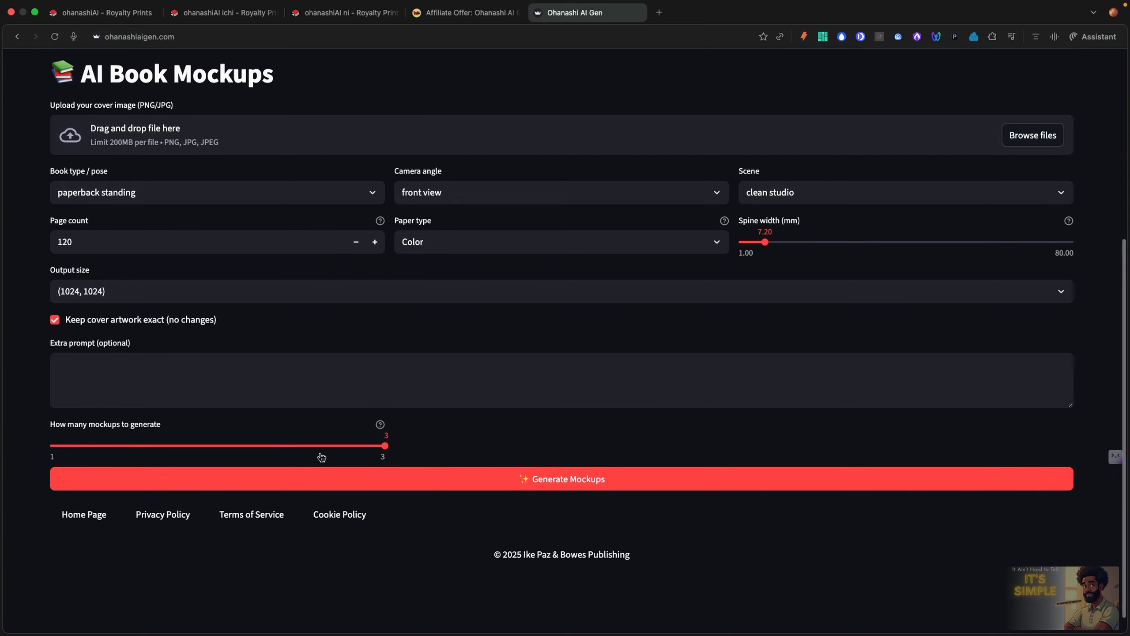
left_click(524, 482)
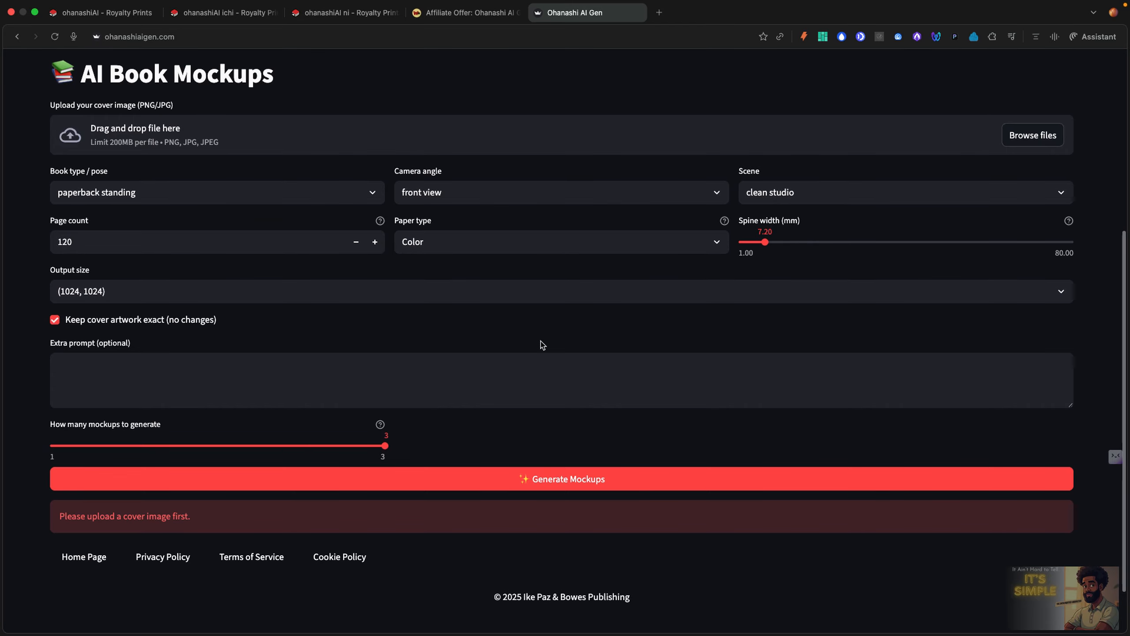
scroll(542, 345, "up", 6)
scroll(432, 374, "down", 5)
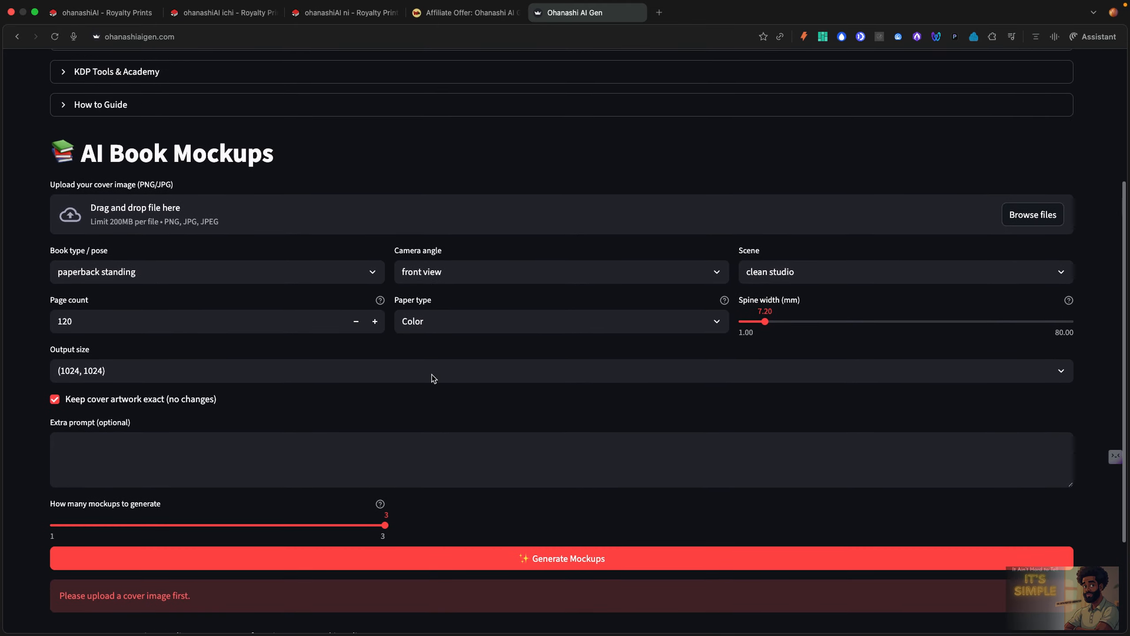
Open the Book Cover creator and look over the cover settings, canvas and download options for the story cover
scroll(432, 377, "up", 8)
mouse_move(471, 161)
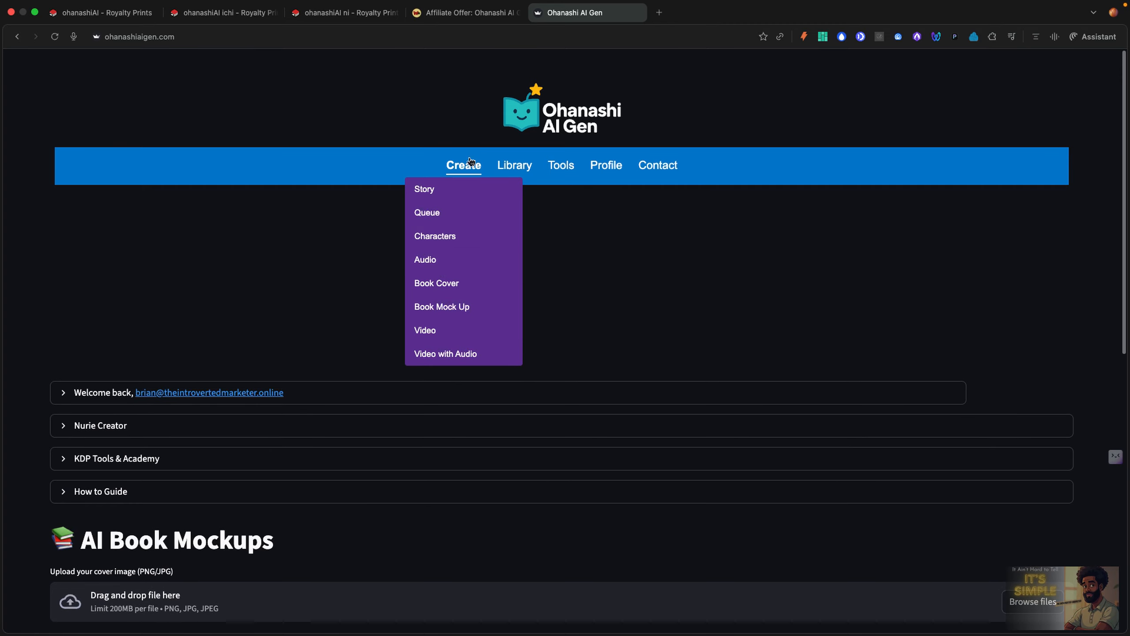
left_click(443, 287)
scroll(443, 288, "down", 4)
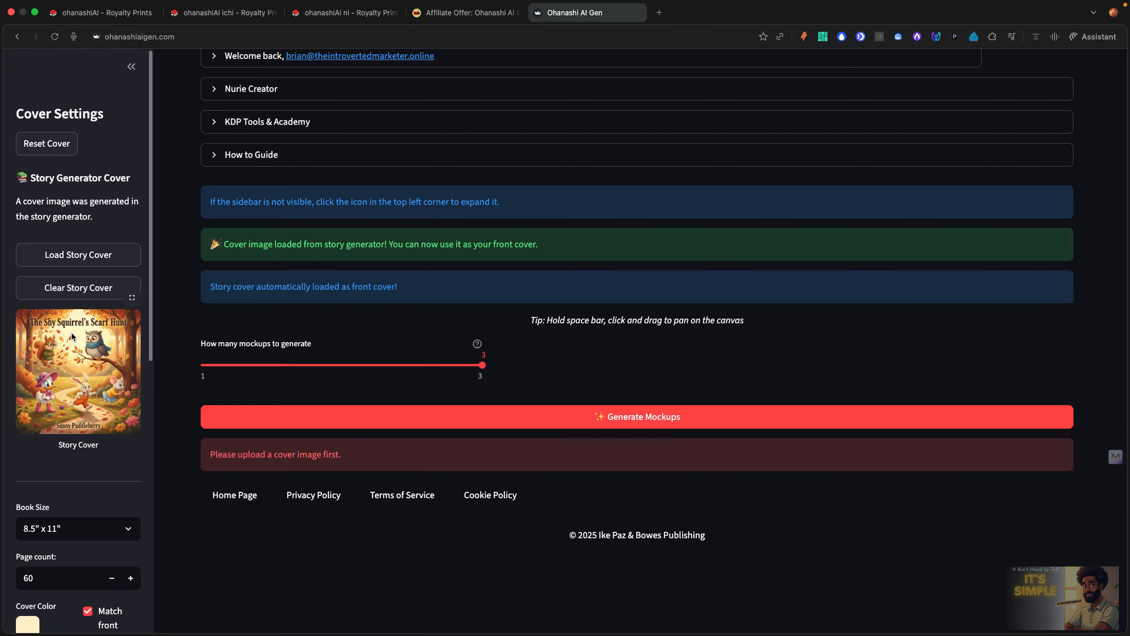
scroll(71, 332, "down", 10)
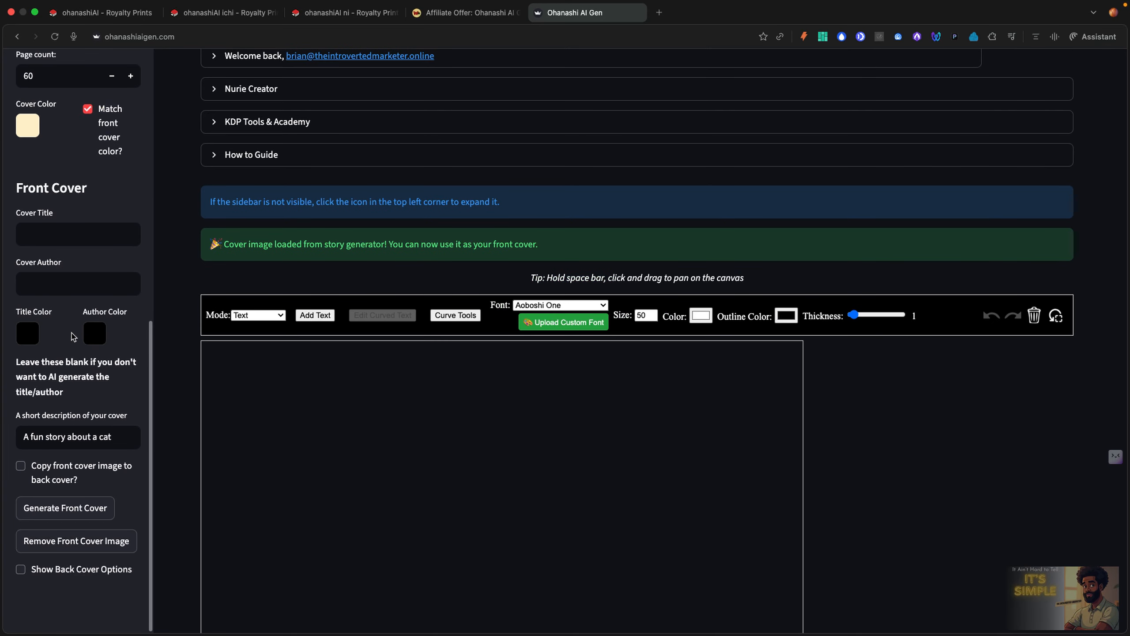
scroll(71, 333, "up", 8)
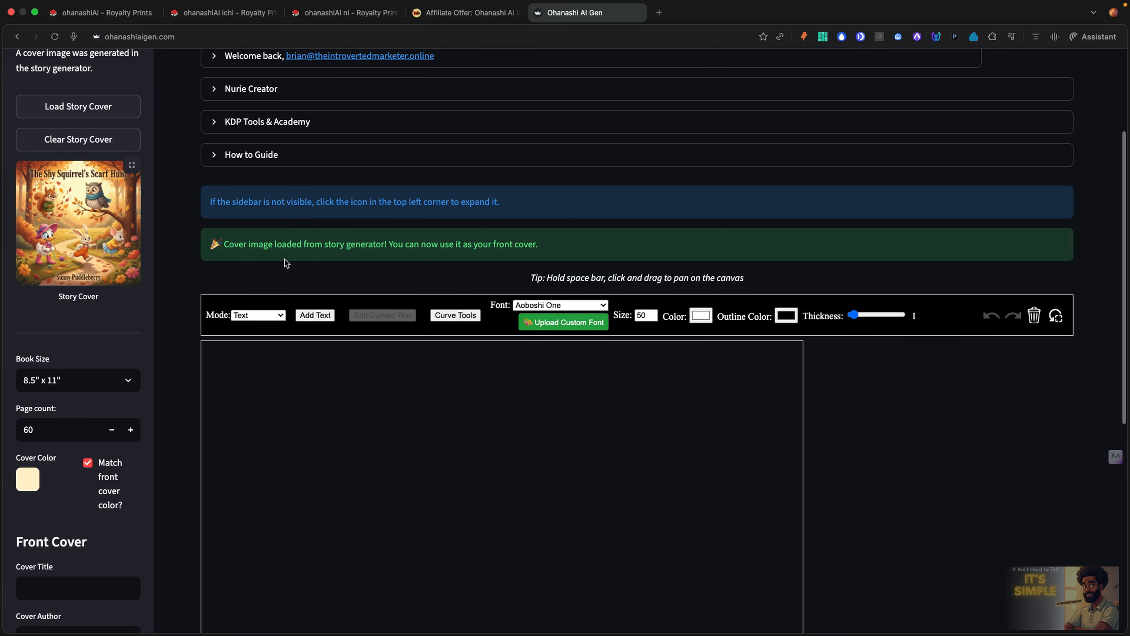
scroll(283, 261, "down", 10)
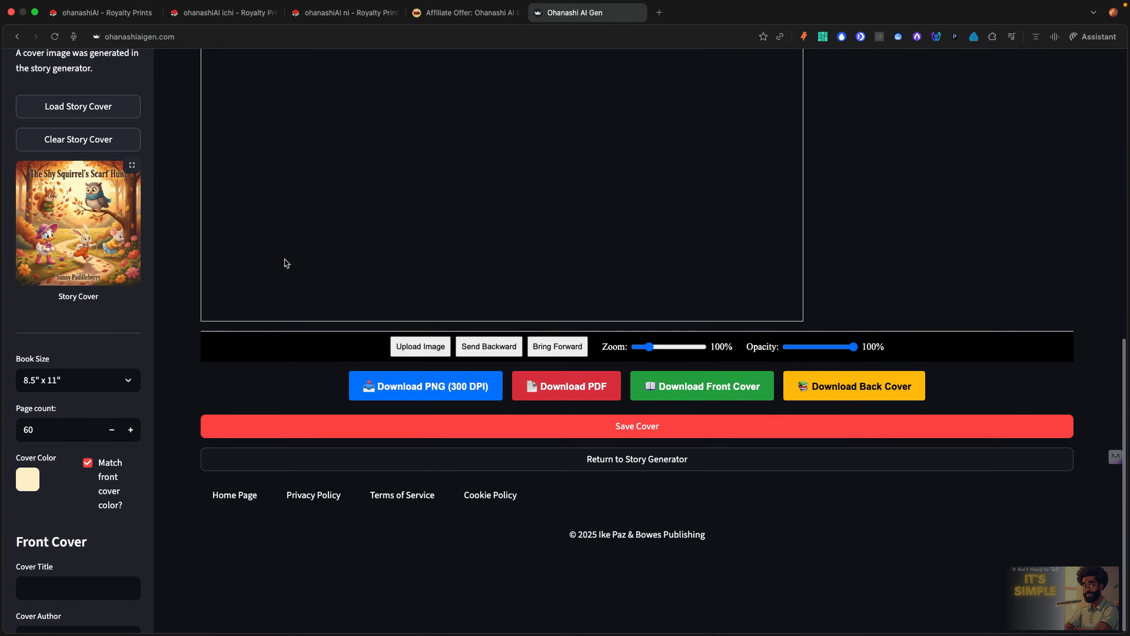
Download the front cover image of "The Shy Squirrel's Scarf Hunt"
left_click(416, 385)
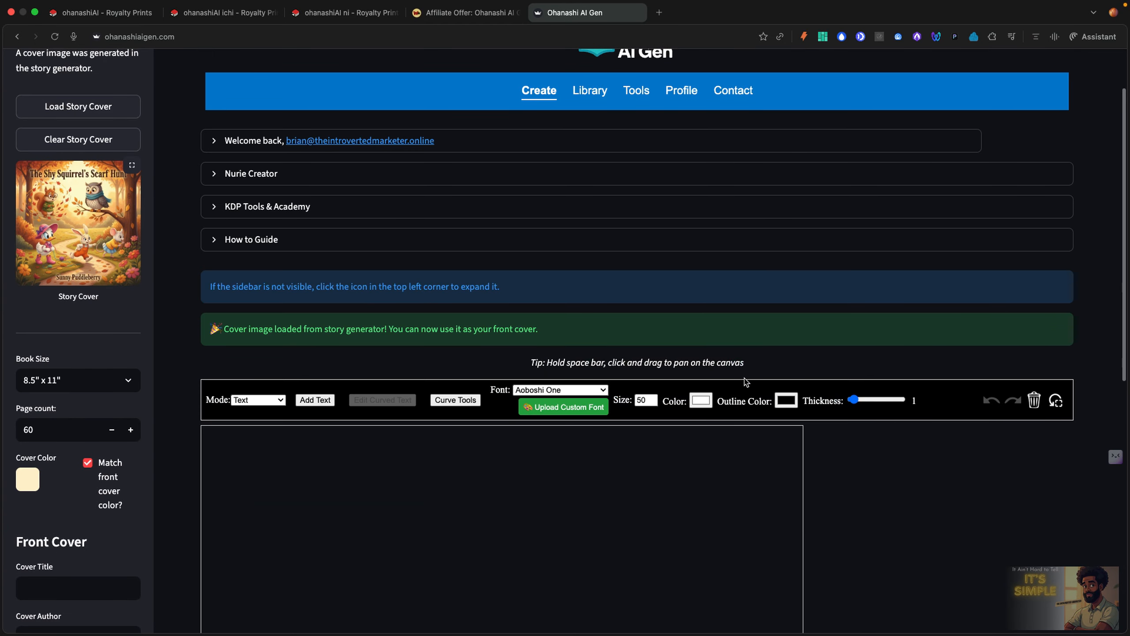
scroll(752, 383, "down", 7)
scroll(754, 381, "down", 2)
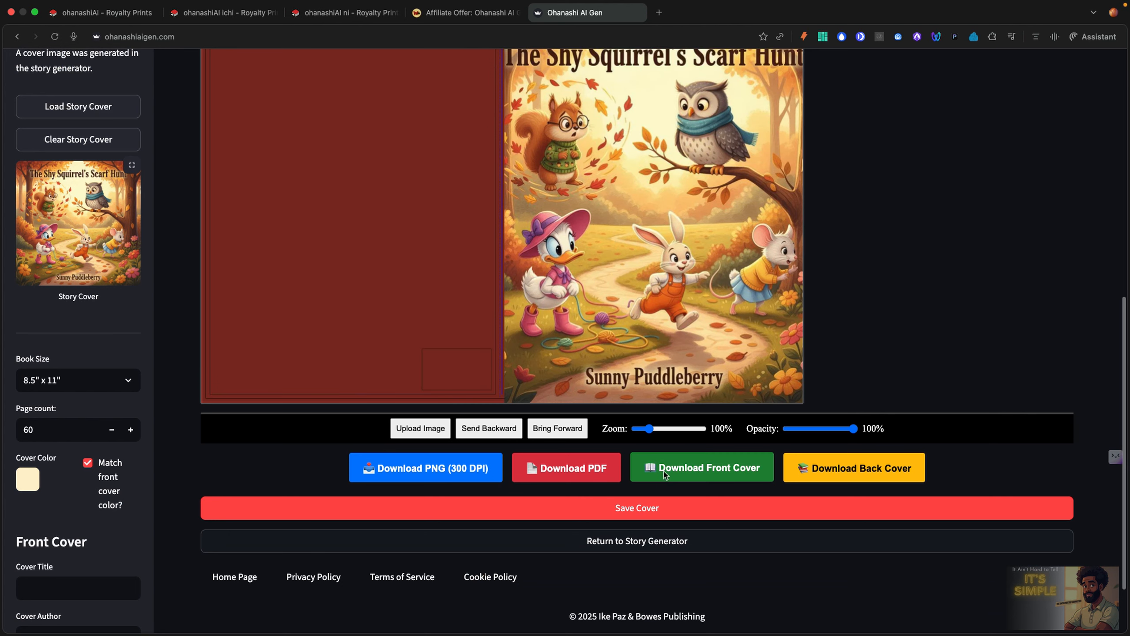
left_click(666, 473)
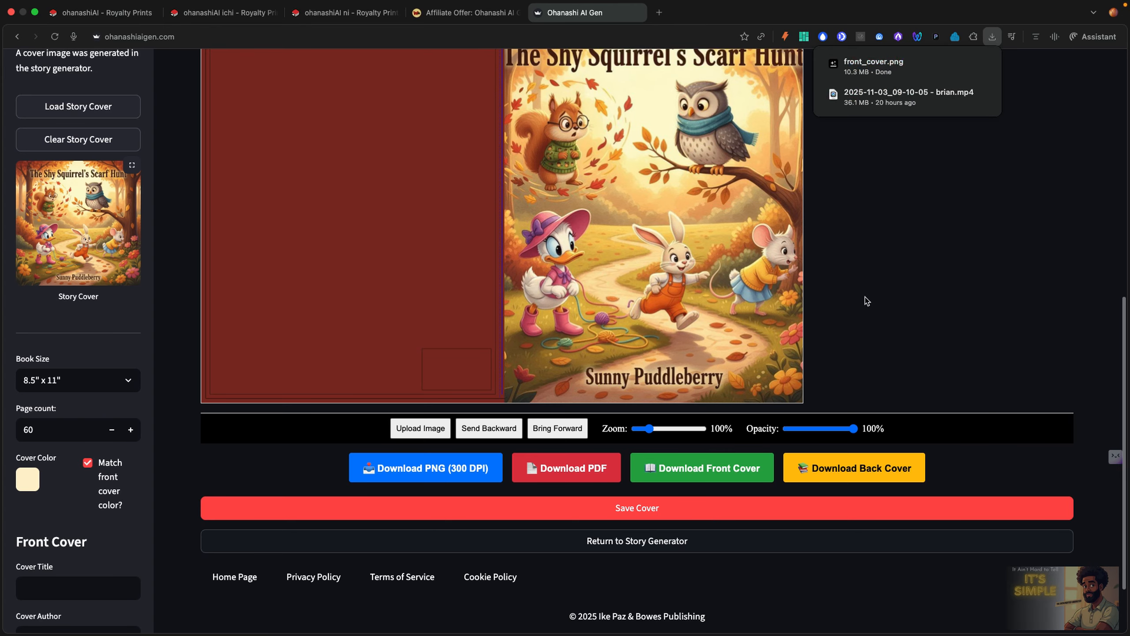
Return from the cover editor to the Book Mock Up creator and bring up its mockup form
scroll(933, 211, "up", 10)
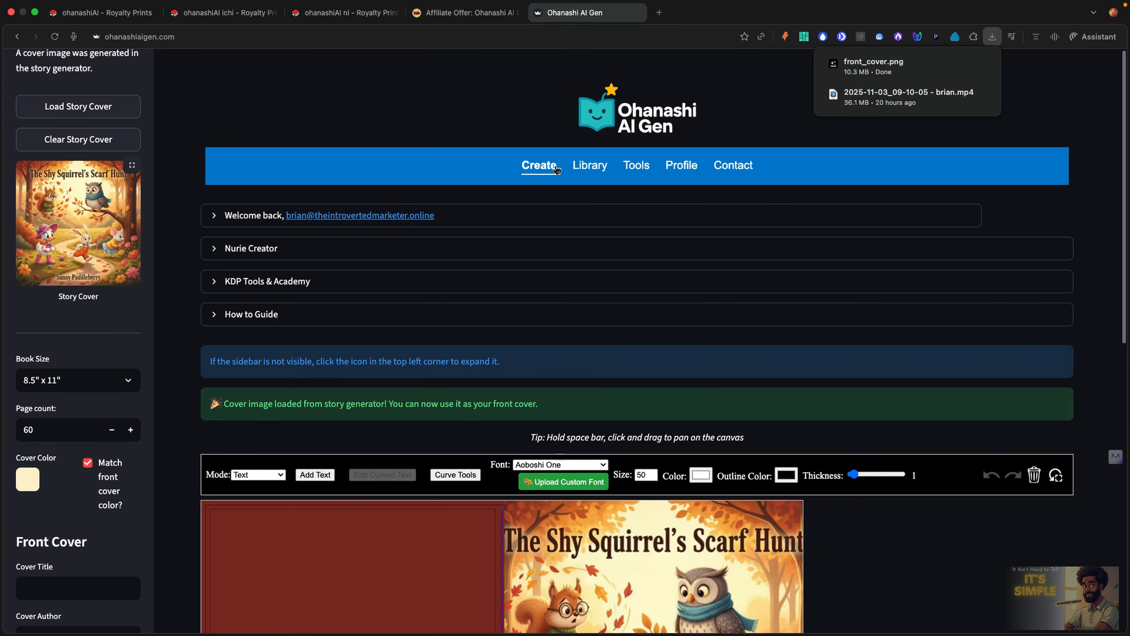
mouse_move(539, 167)
left_click(512, 311)
scroll(457, 458, "down", 4)
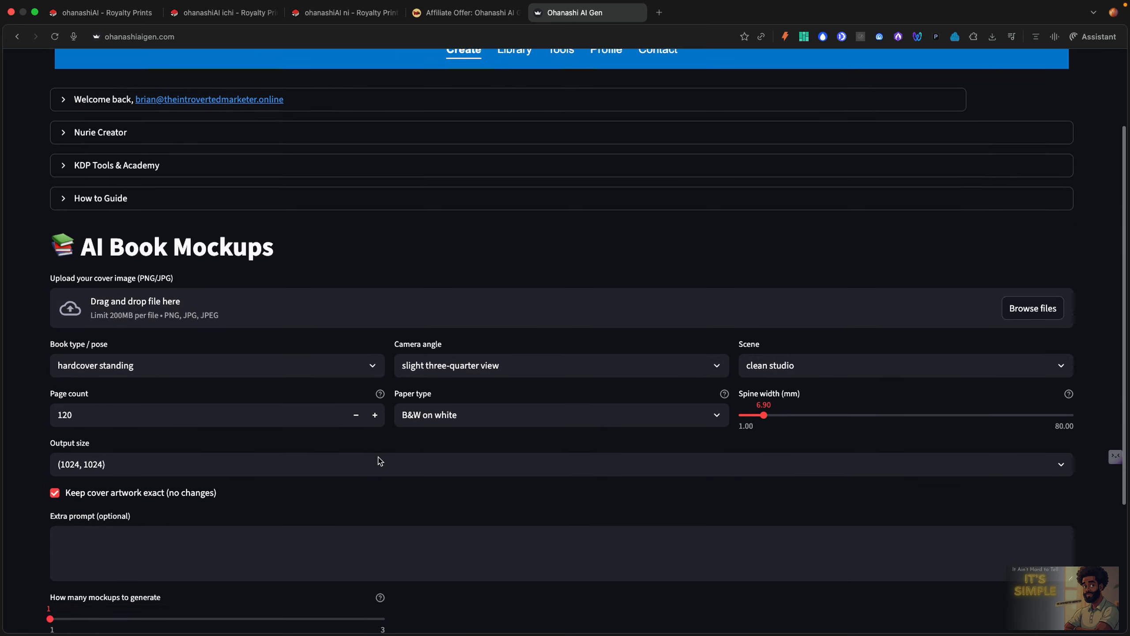
Set the mockup's book type to paperback standing and the camera angle to front view
left_click(358, 327)
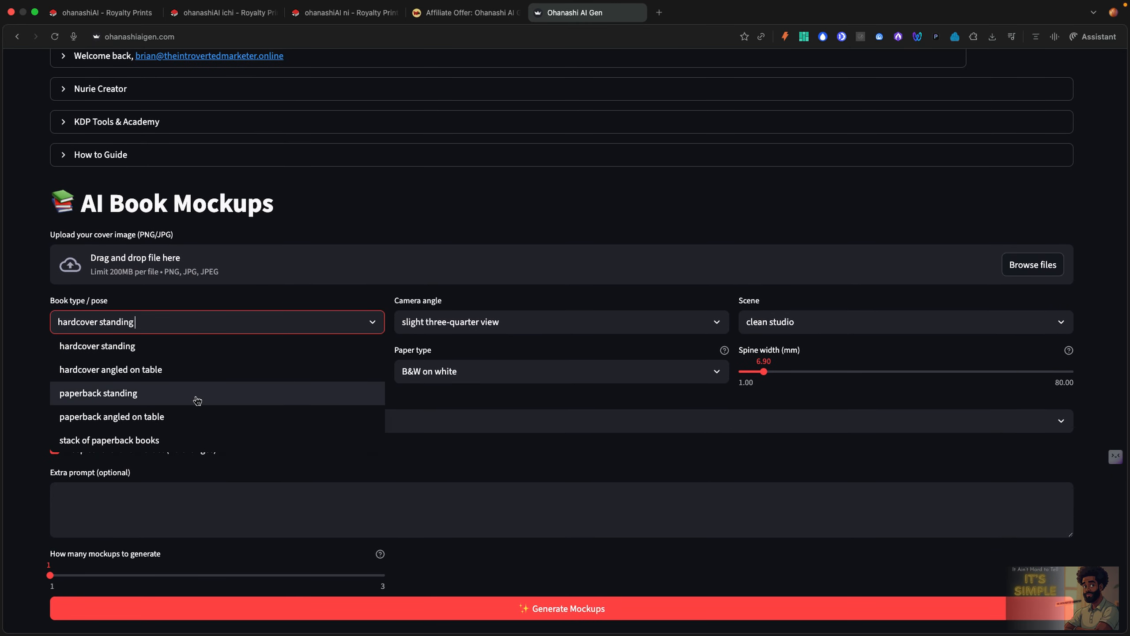
left_click(221, 393)
left_click(631, 324)
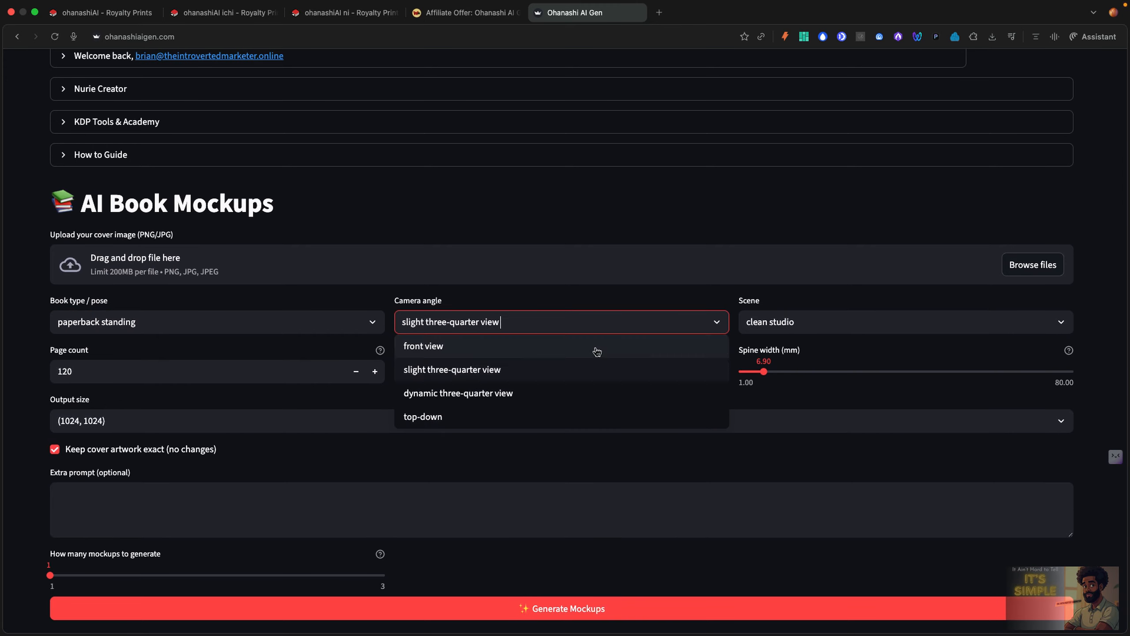
left_click(584, 352)
Upload front_cover.png from the Downloads folder as the mockup's cover image
scroll(522, 410, "down", 3)
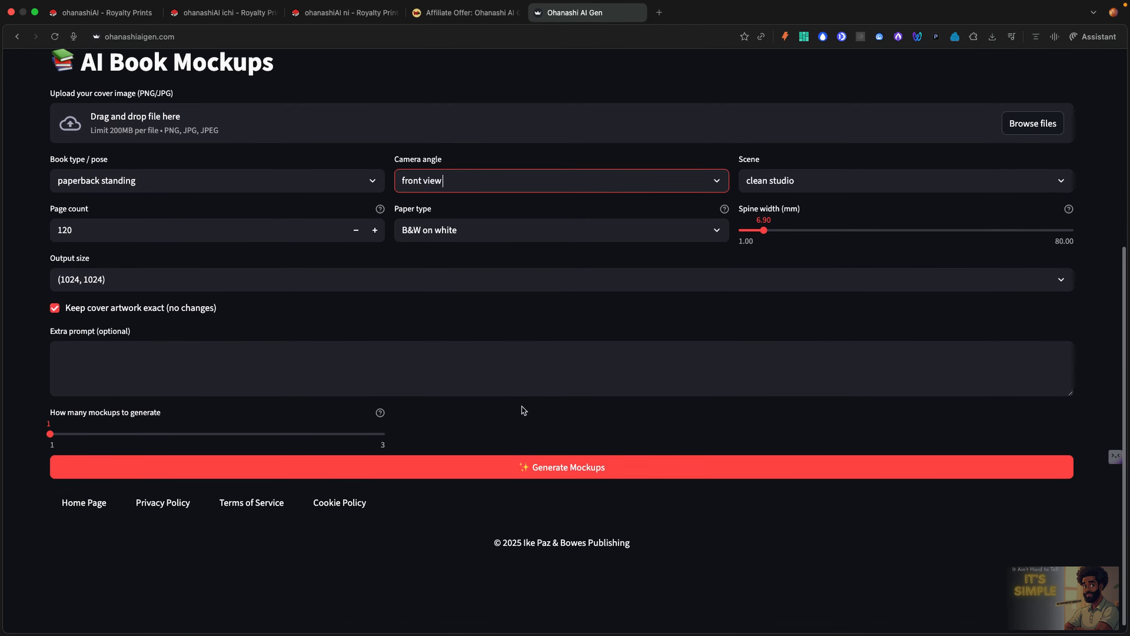
scroll(1019, 207, "up", 3)
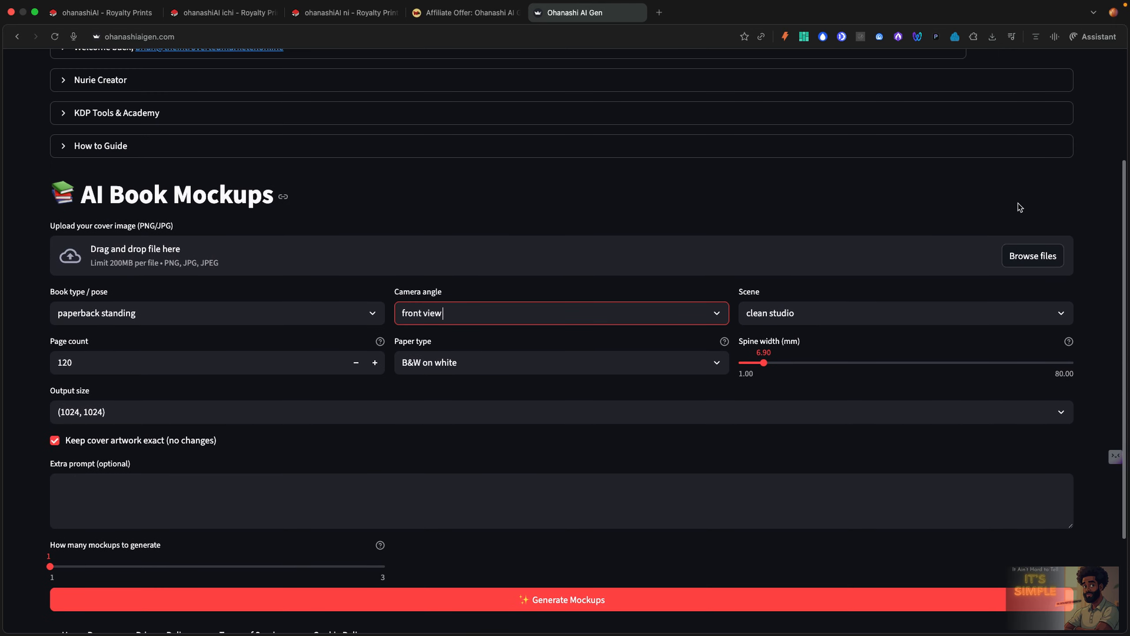
left_click(1036, 261)
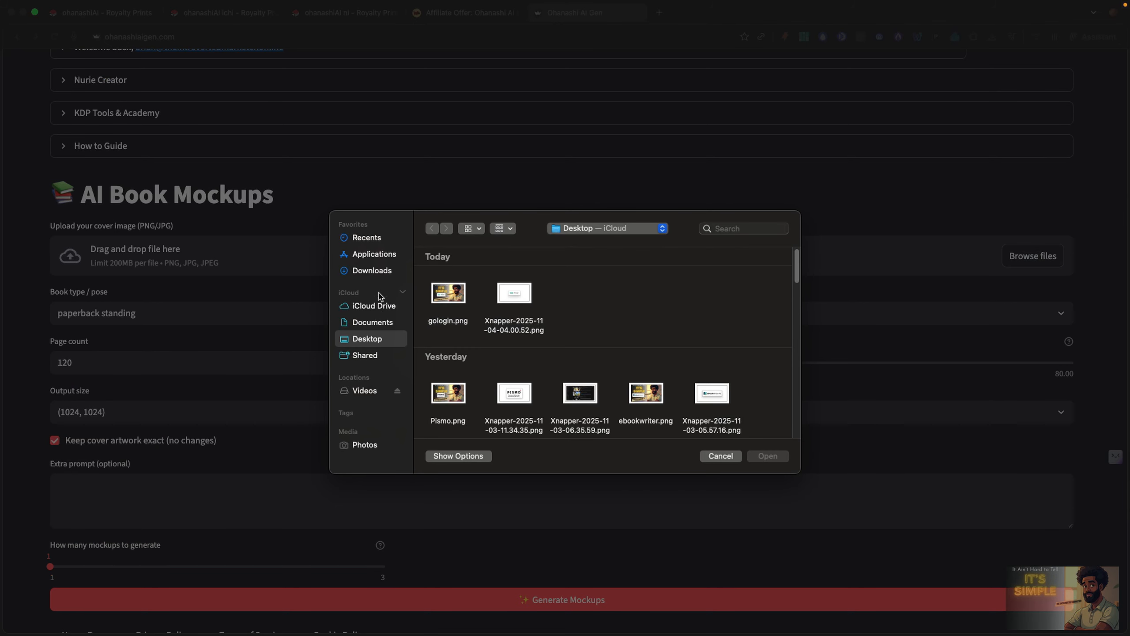
left_click(372, 270)
left_click(454, 296)
double_click(453, 294)
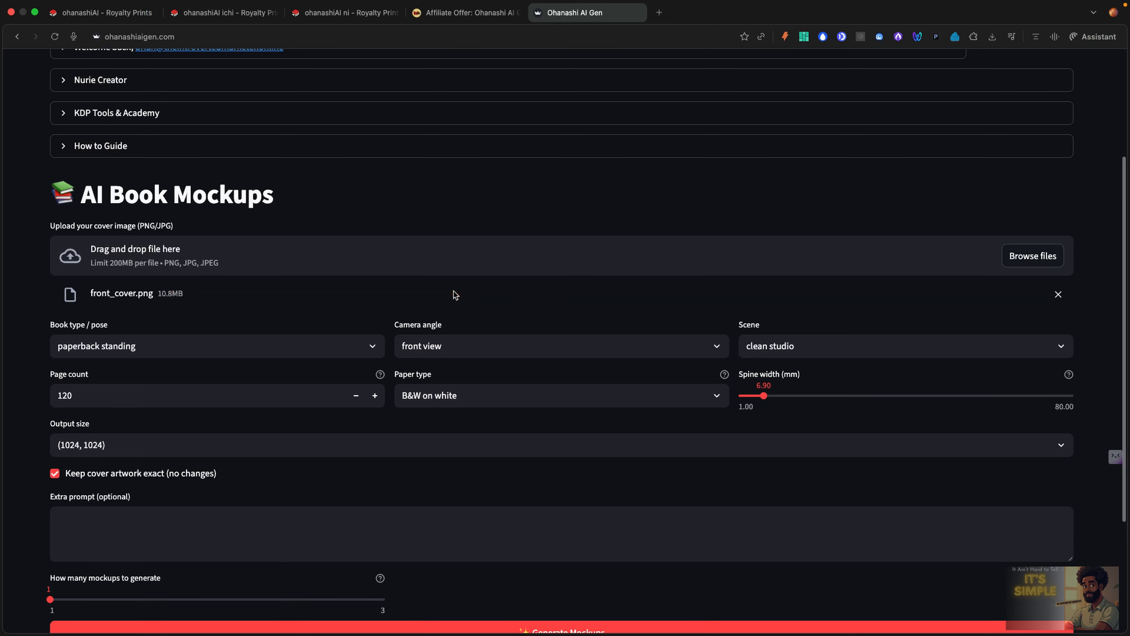
Set the number of mockups to 3 and generate them from the uploaded cover
scroll(187, 328, "down", 3)
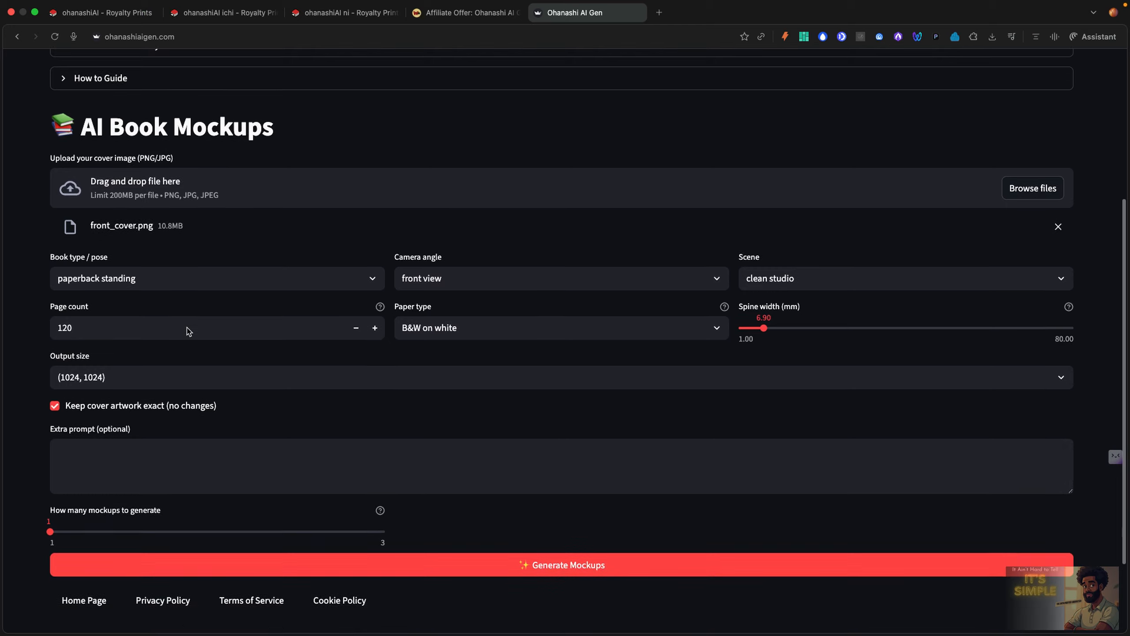
scroll(189, 244, "down", 3)
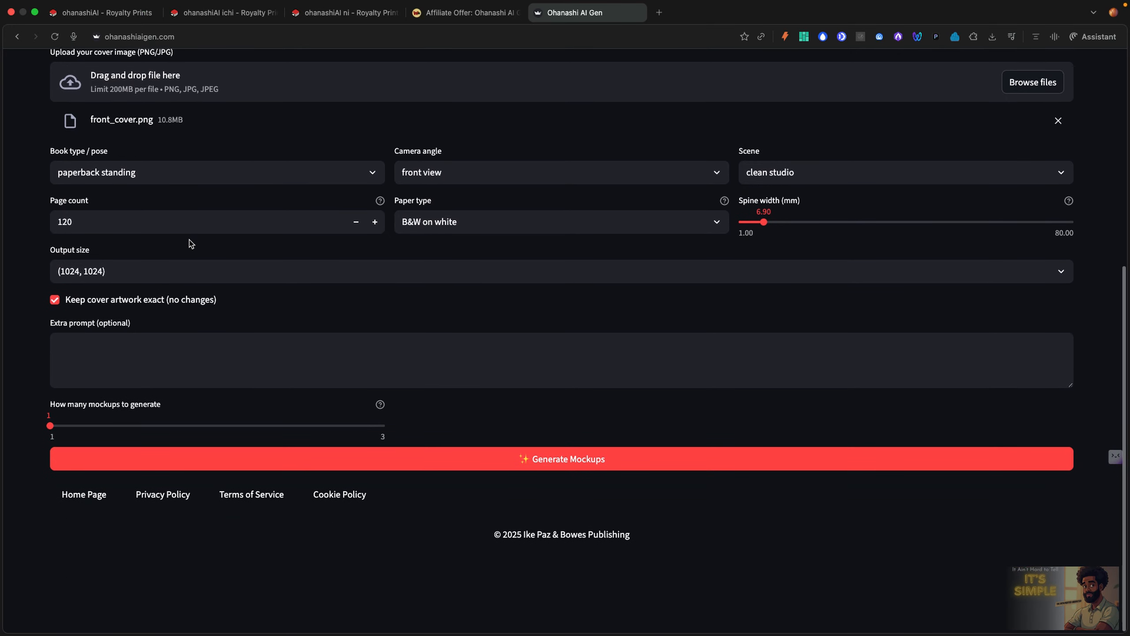
left_click(374, 428)
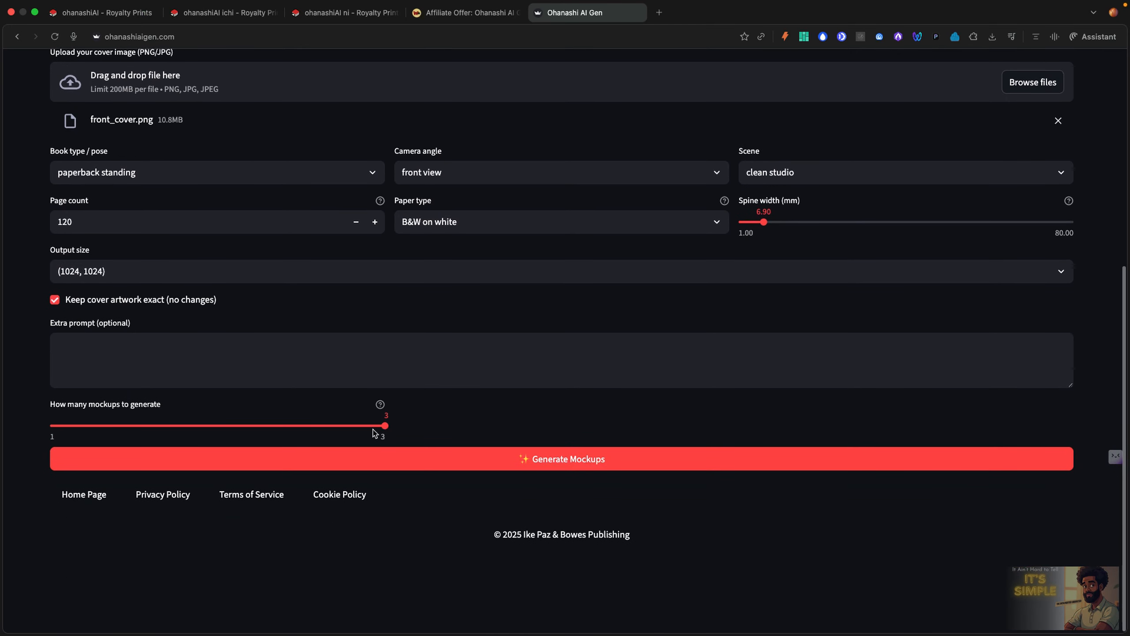
left_click(500, 465)
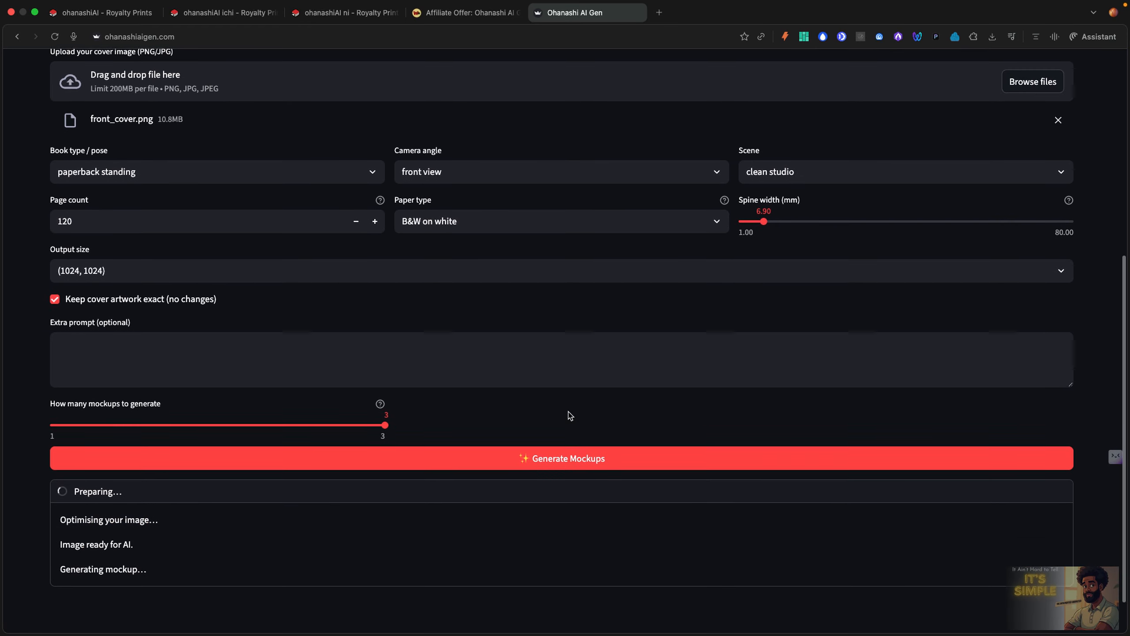
scroll(570, 416, "down", 1)
scroll(652, 312, "up", 1)
scroll(652, 312, "up", 2)
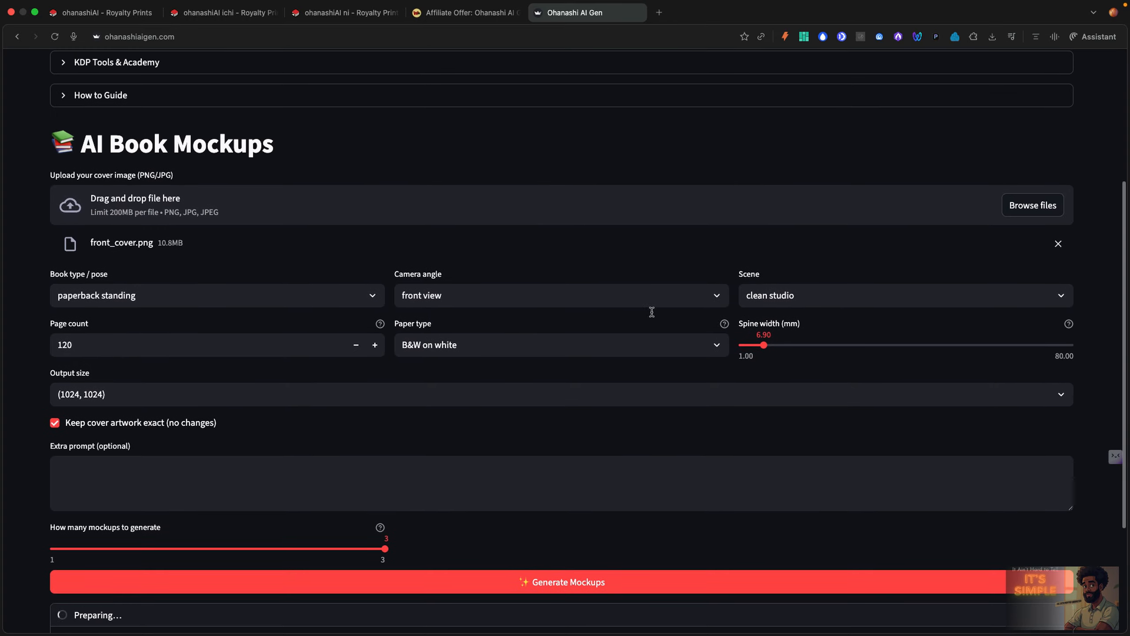
scroll(652, 312, "down", 3)
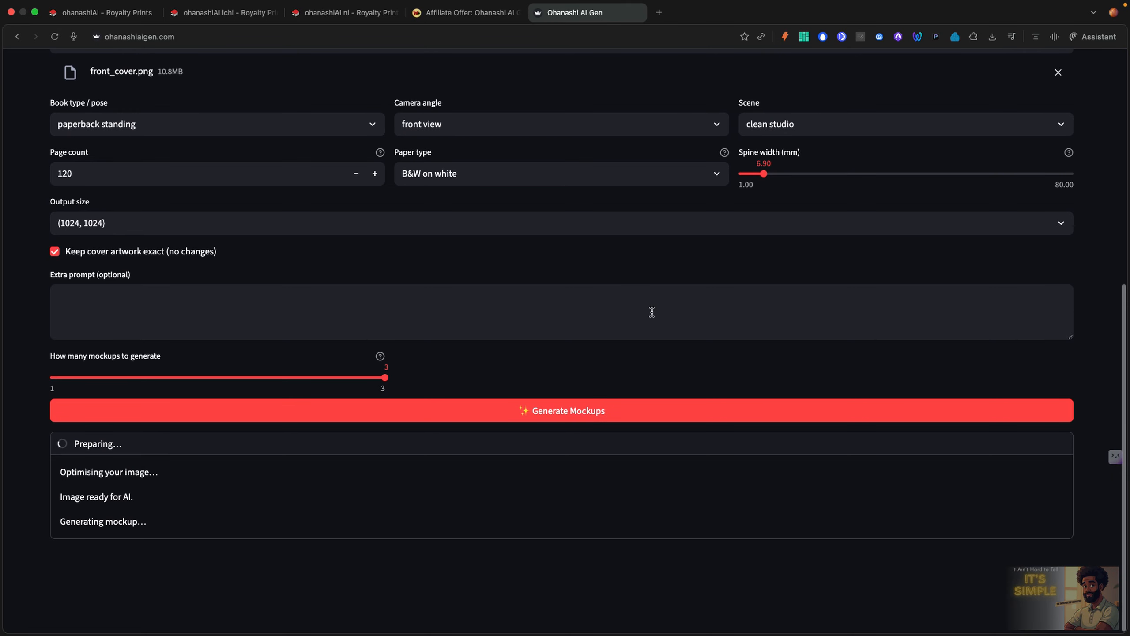
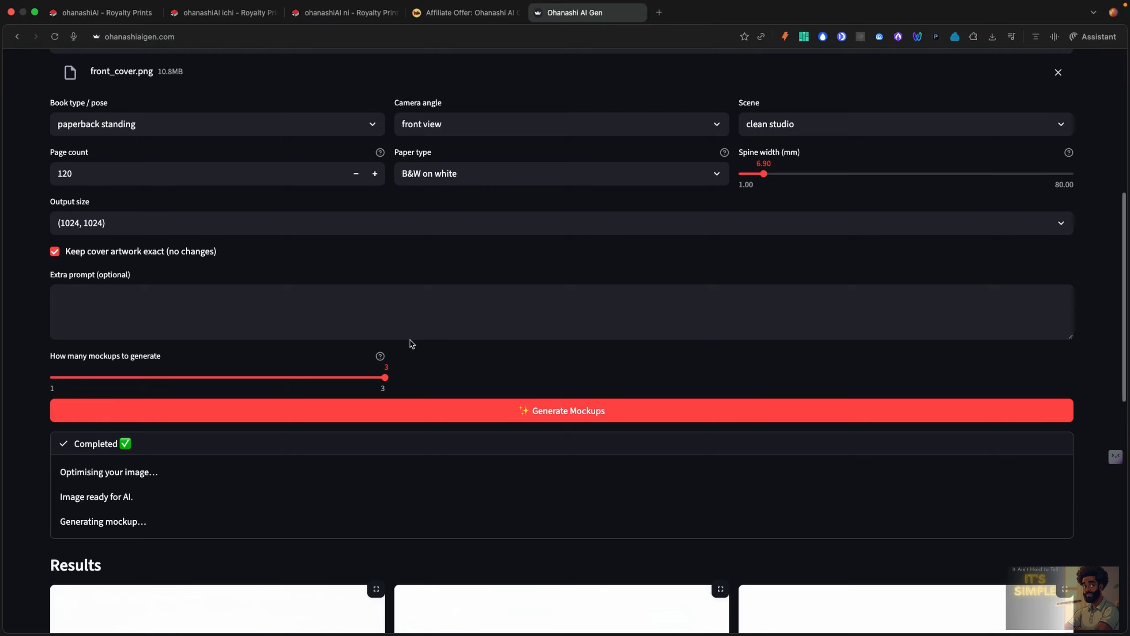
Examine the three generated book mockups, comparing their cover artwork and angles against the form settings and checking the download options
scroll(411, 343, "down", 10)
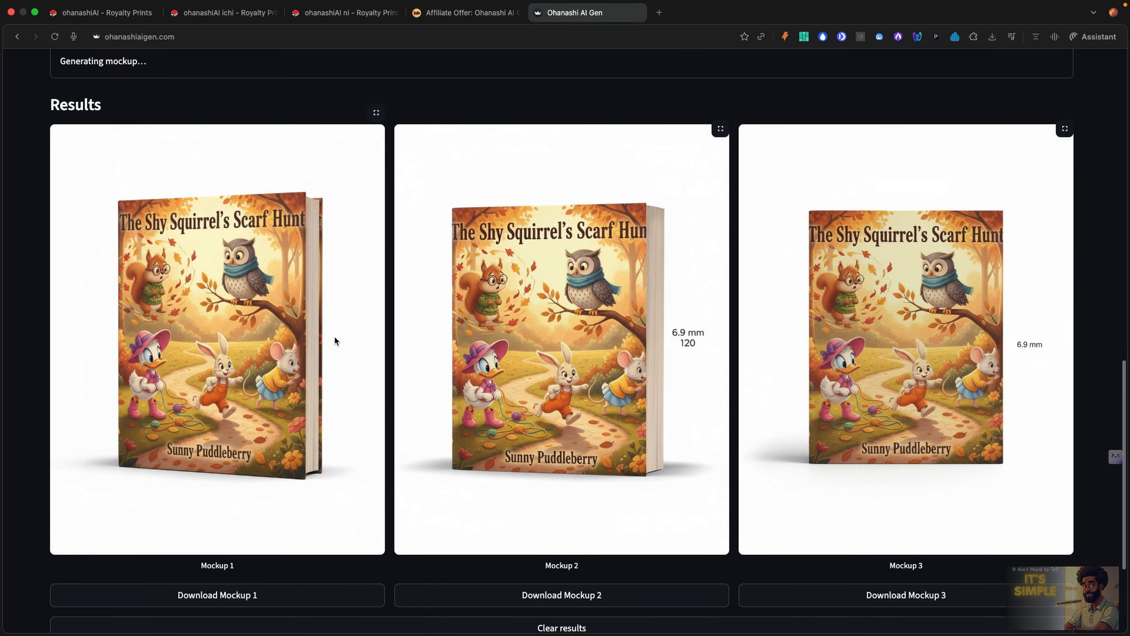
scroll(334, 338, "down", 4)
scroll(334, 340, "up", 5)
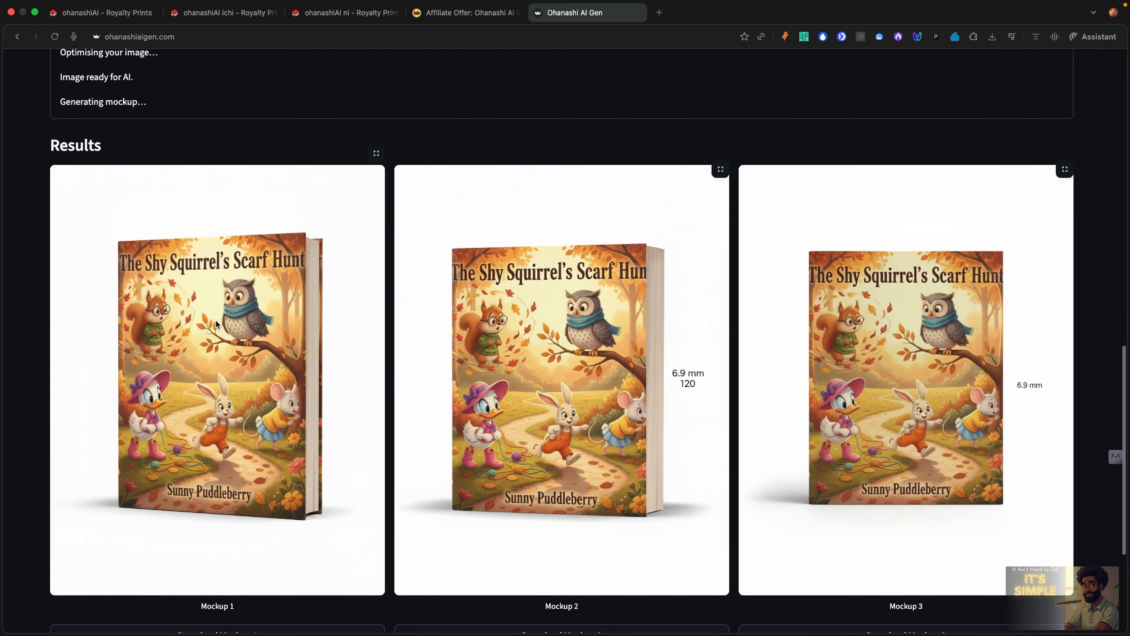
scroll(216, 324, "up", 18)
scroll(216, 320, "down", 4)
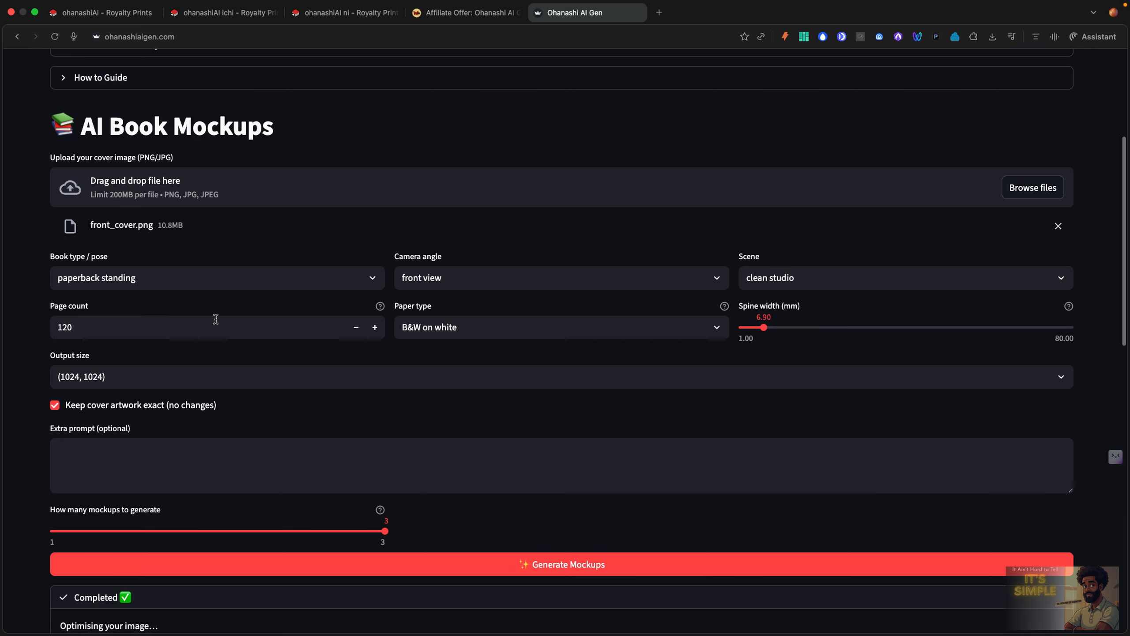
scroll(258, 361, "down", 15)
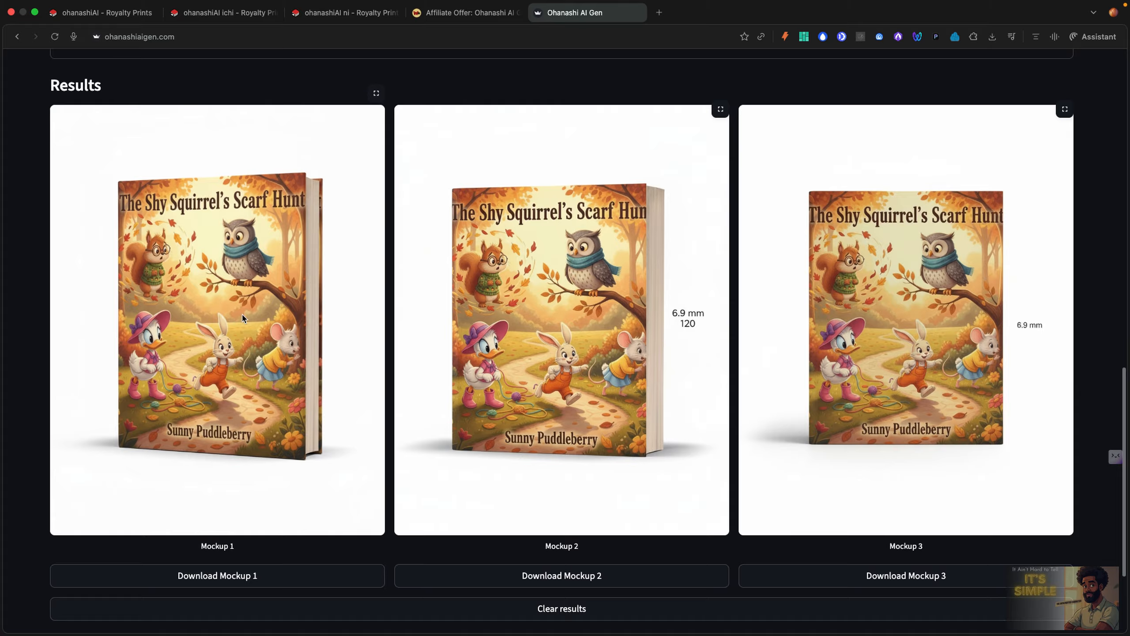
scroll(797, 401, "down", 3)
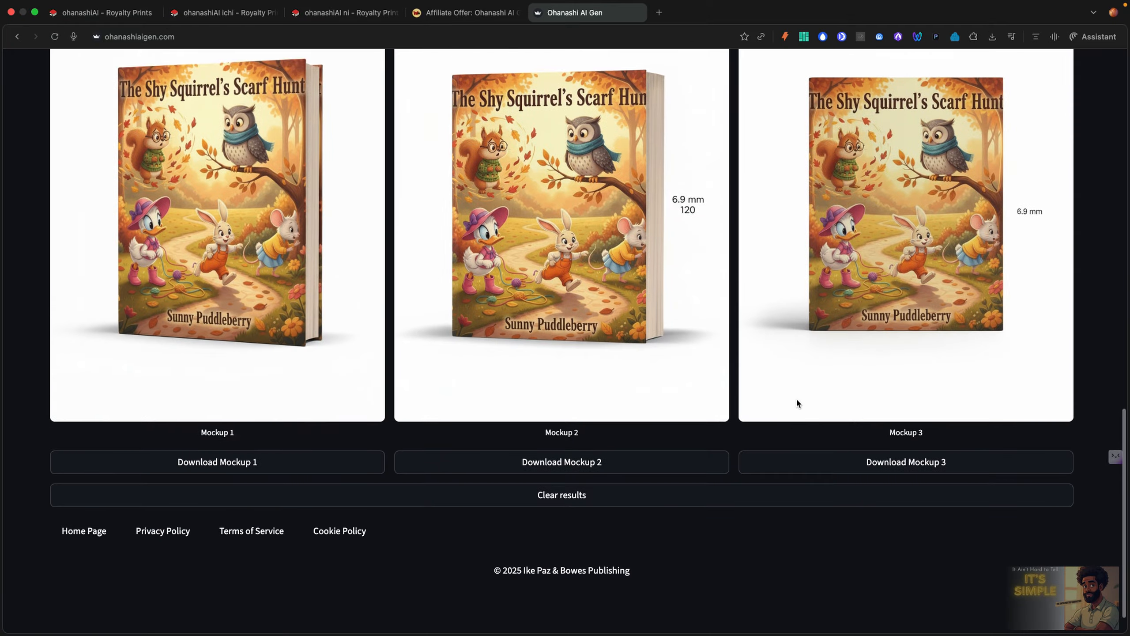
scroll(796, 401, "up", 3)
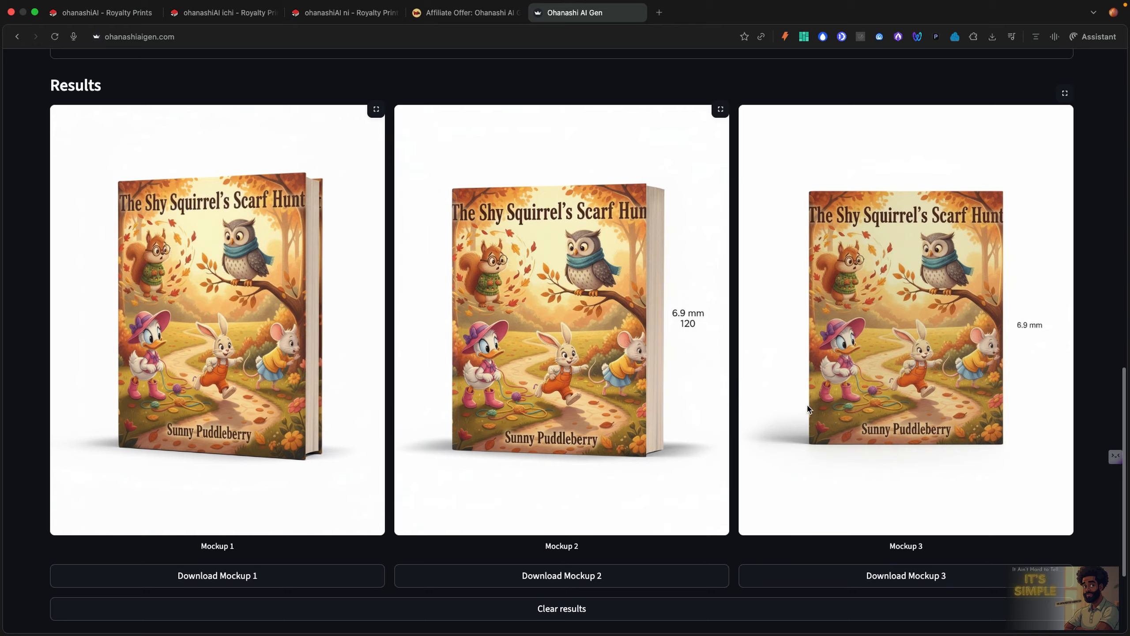
scroll(473, 389, "down", 3)
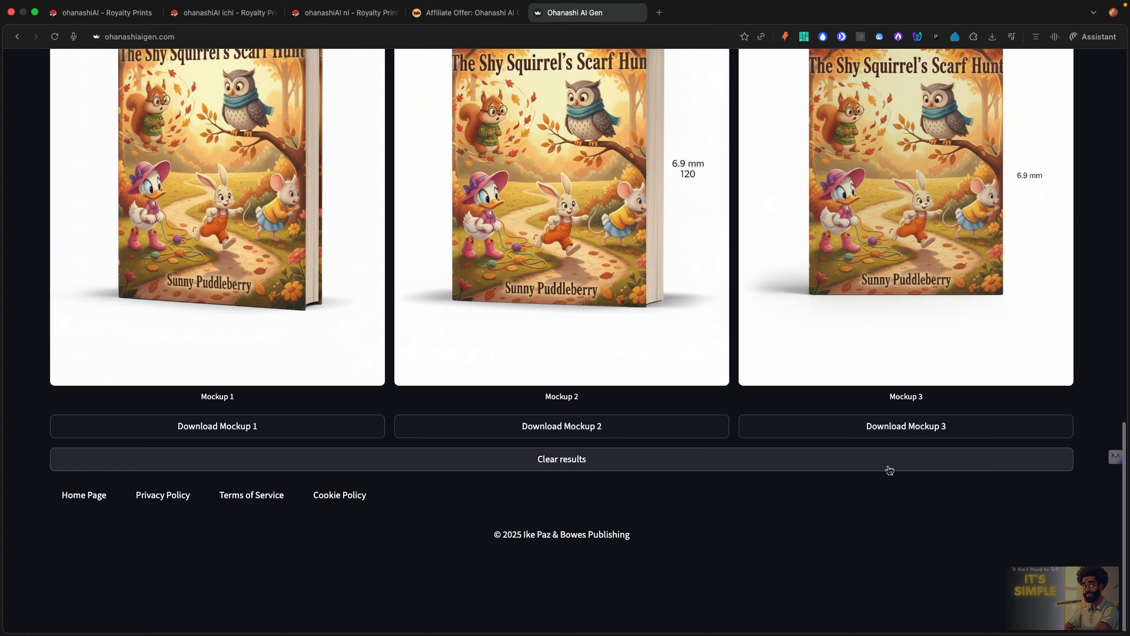
scroll(928, 348, "up", 2)
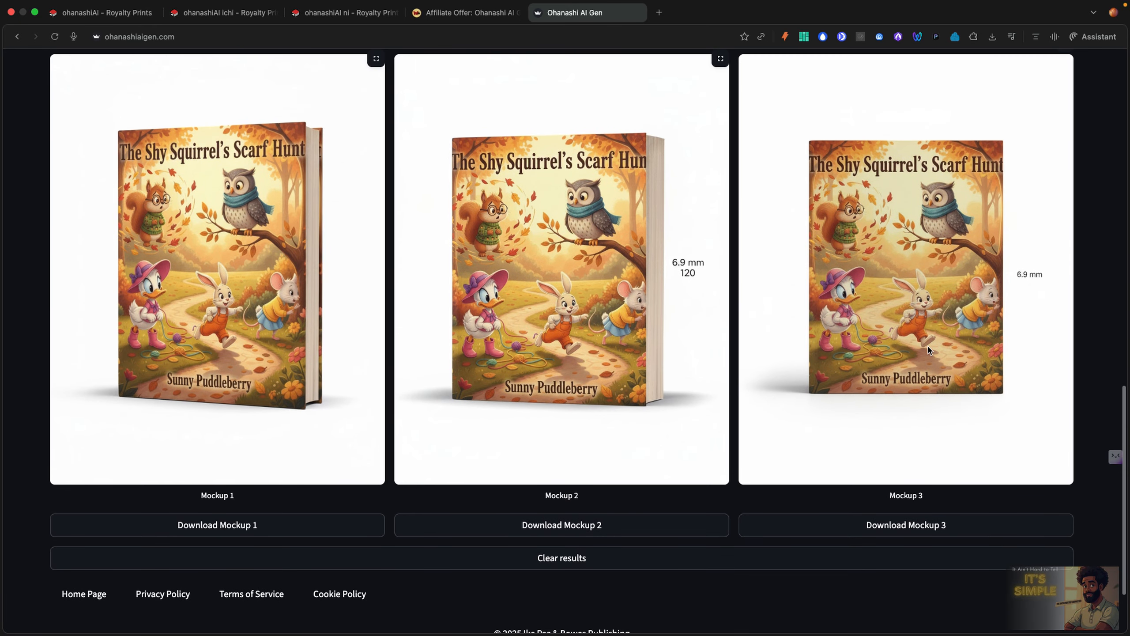
scroll(928, 350, "up", 1)
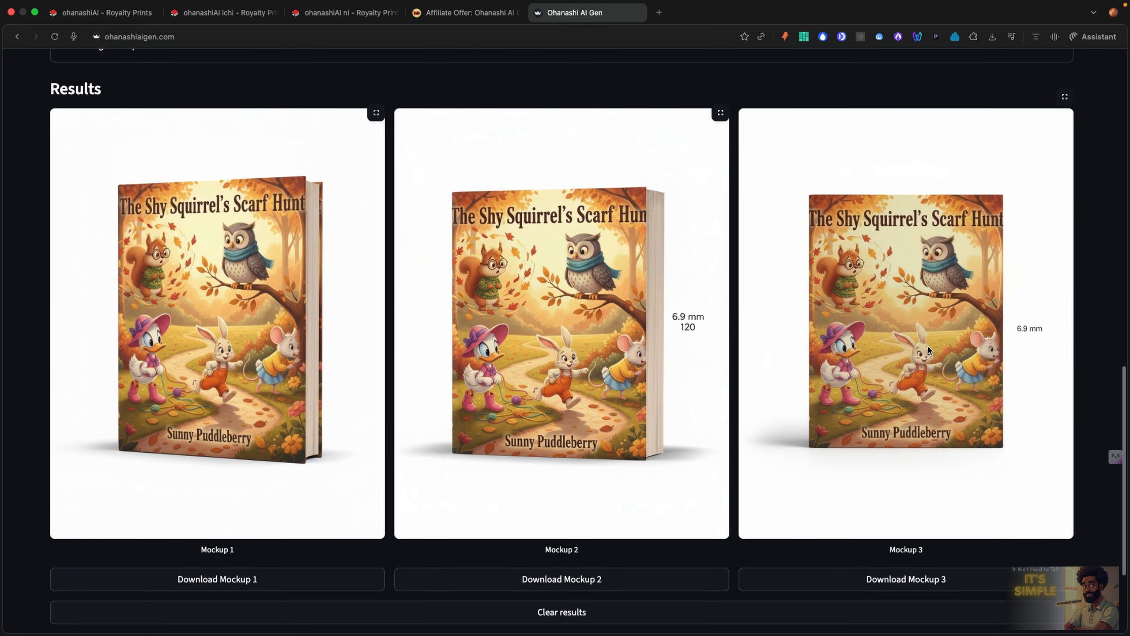
scroll(928, 350, "up", 2)
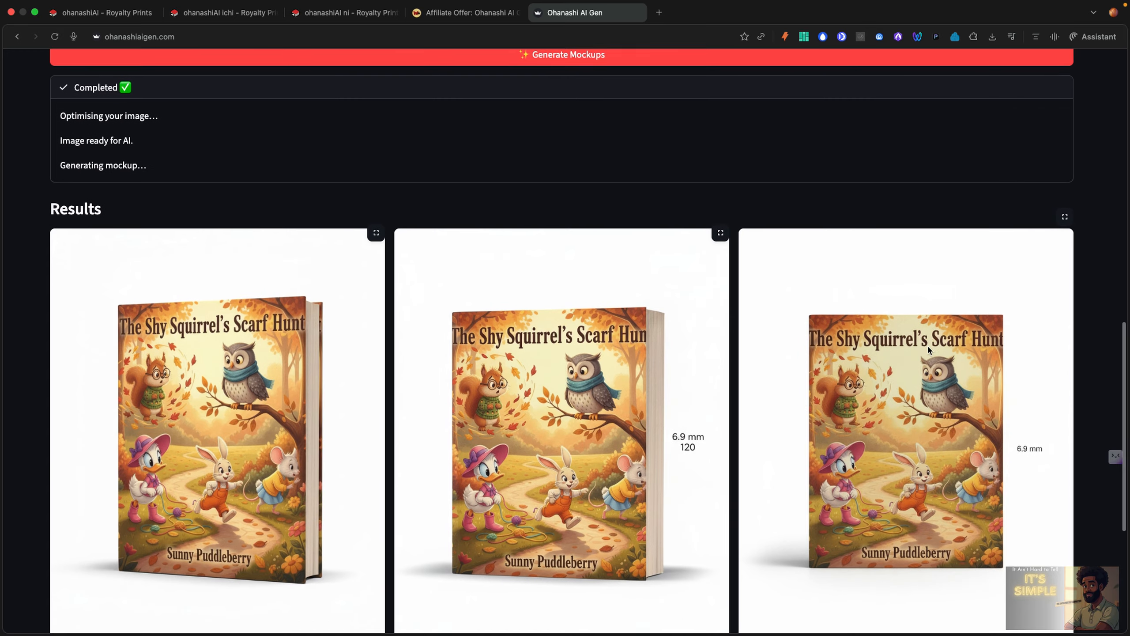
scroll(928, 350, "down", 2)
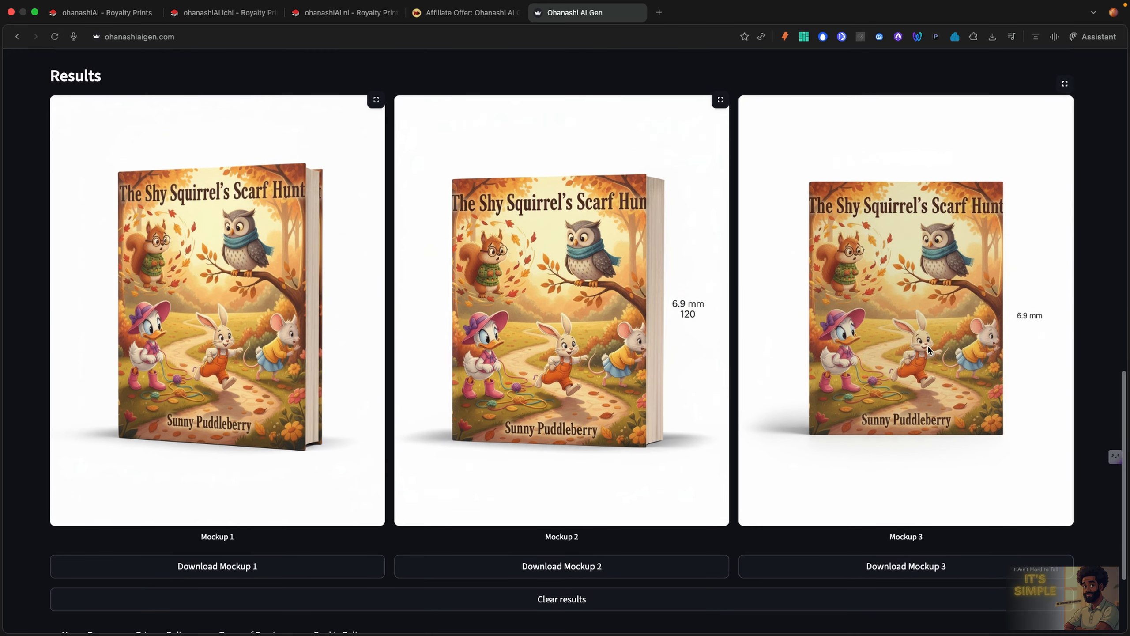
scroll(927, 350, "up", 2)
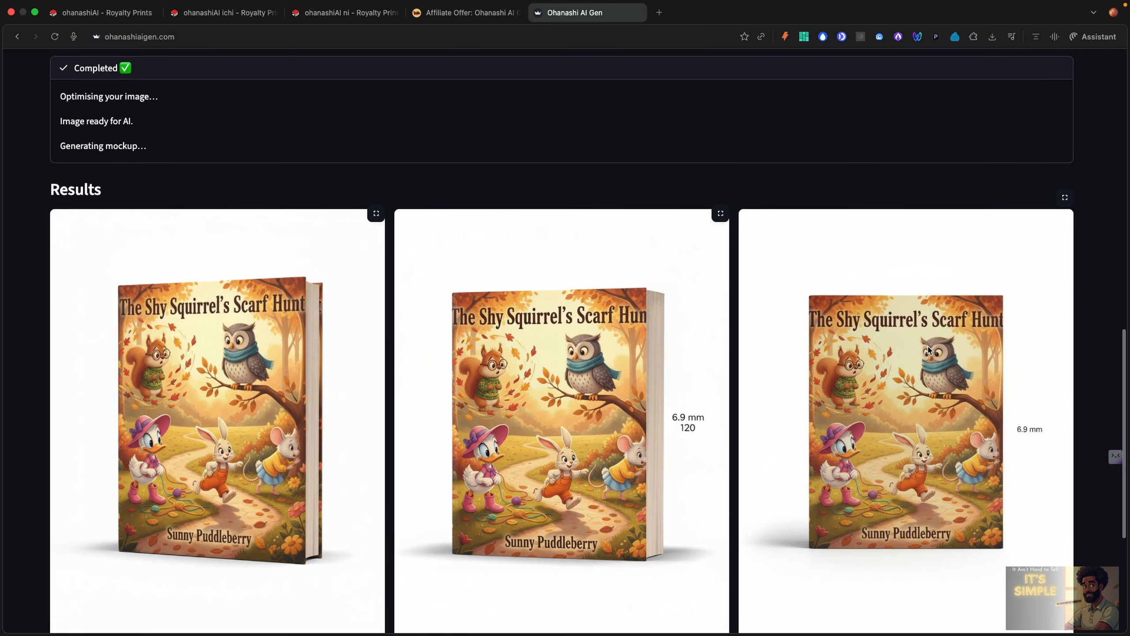
scroll(928, 350, "down", 2)
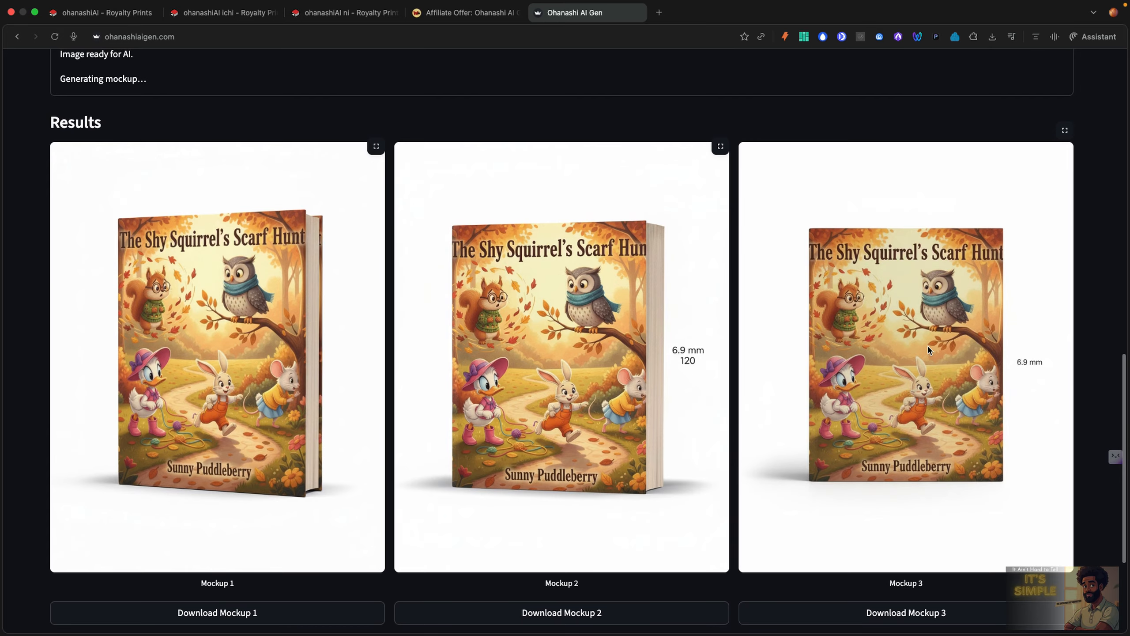
Open the Video creator and look over its interior file, cover, aspect ratio and background options
scroll(833, 412, "up", 9)
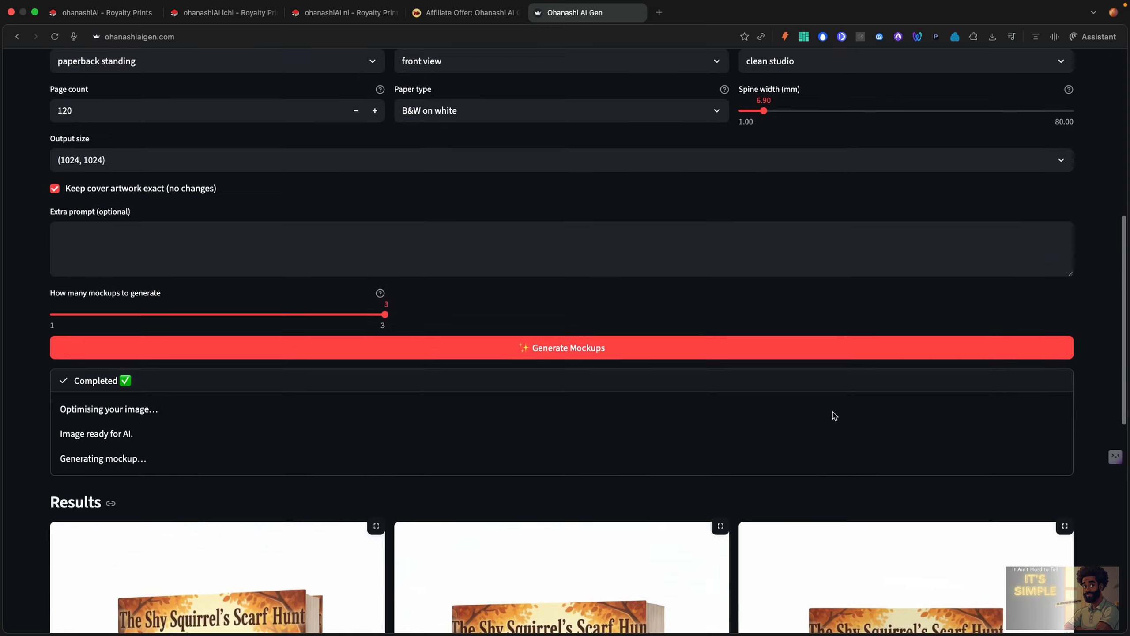
scroll(833, 415, "up", 6)
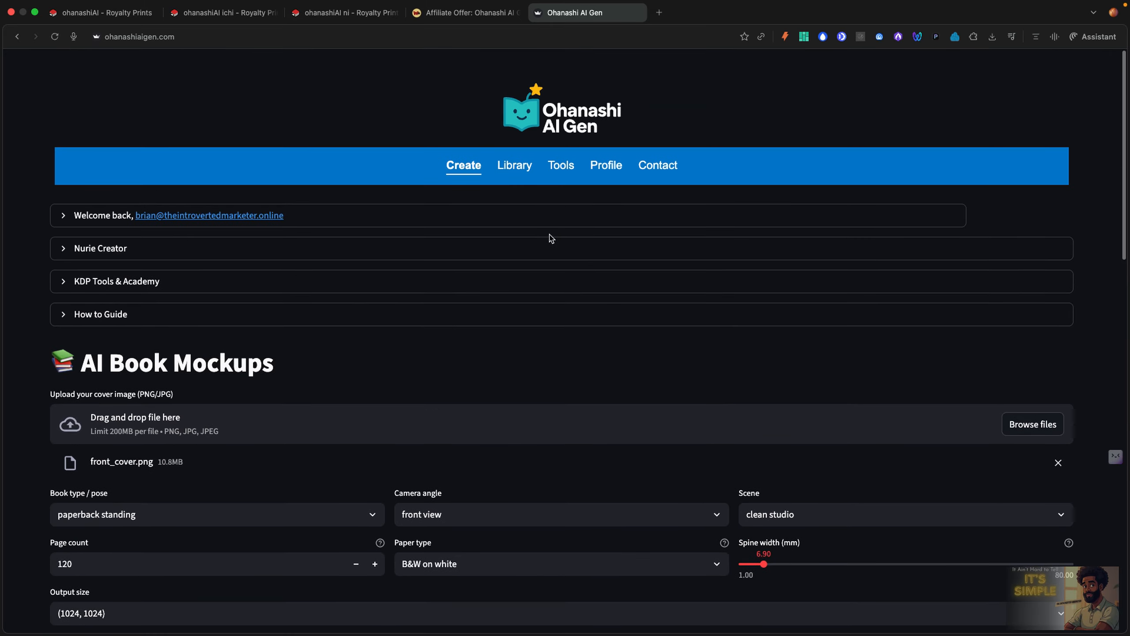
mouse_move(474, 165)
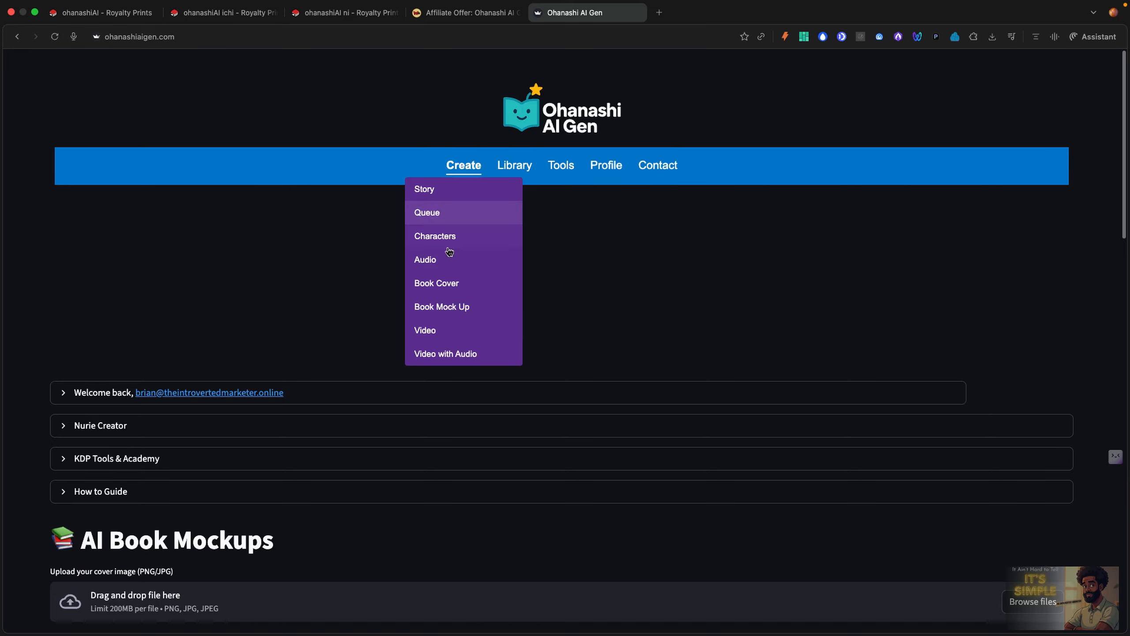
left_click(436, 330)
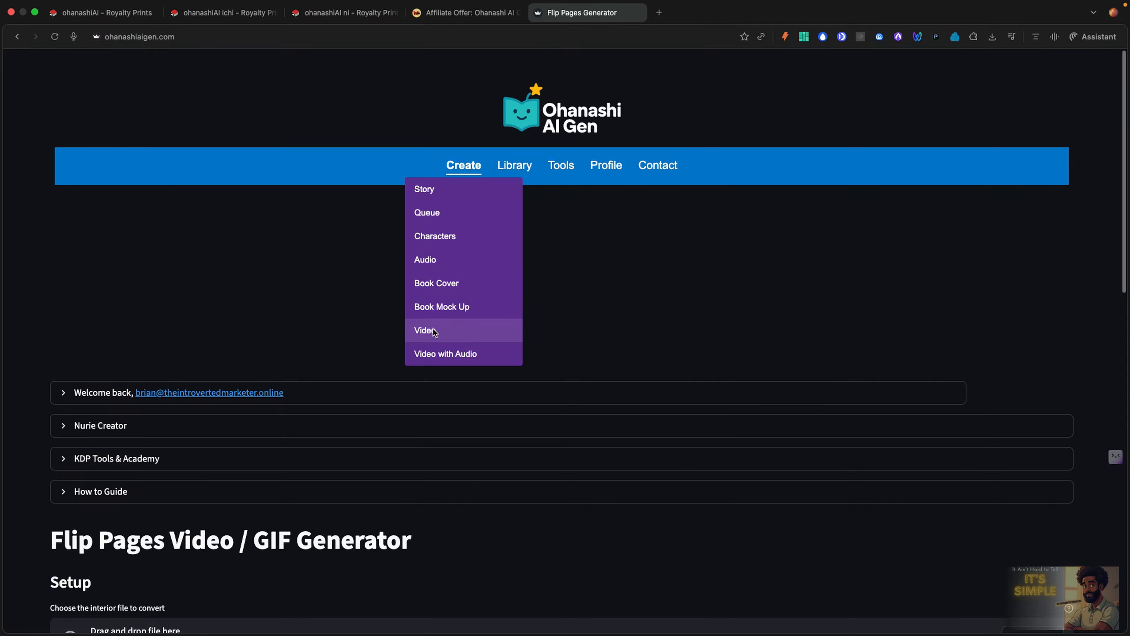
scroll(423, 461, "down", 3)
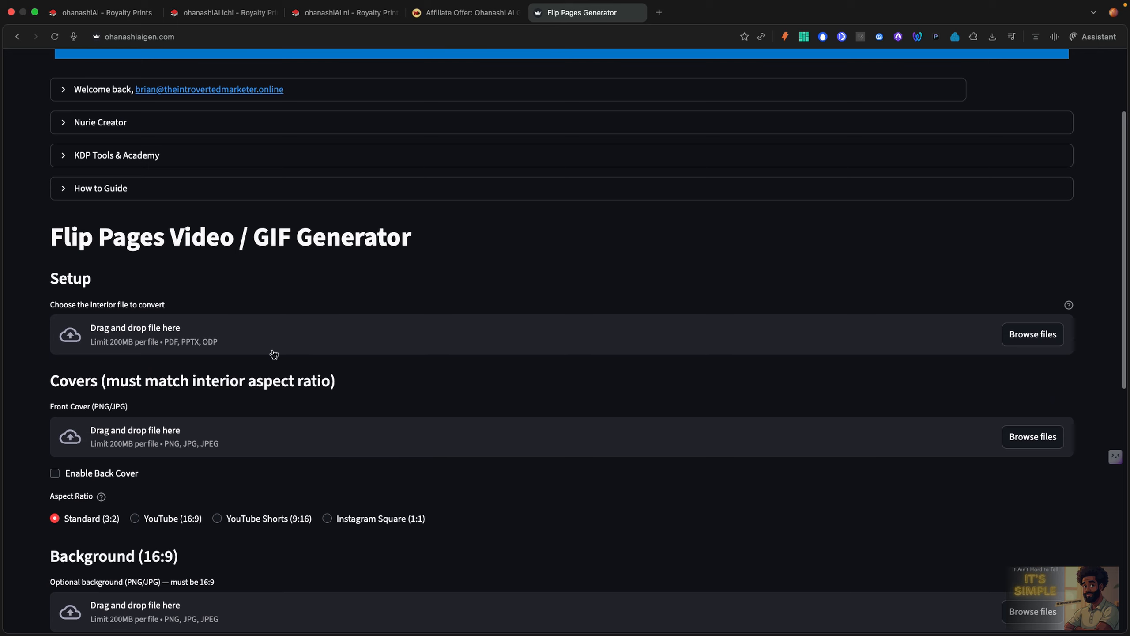
scroll(190, 325, "down", 2)
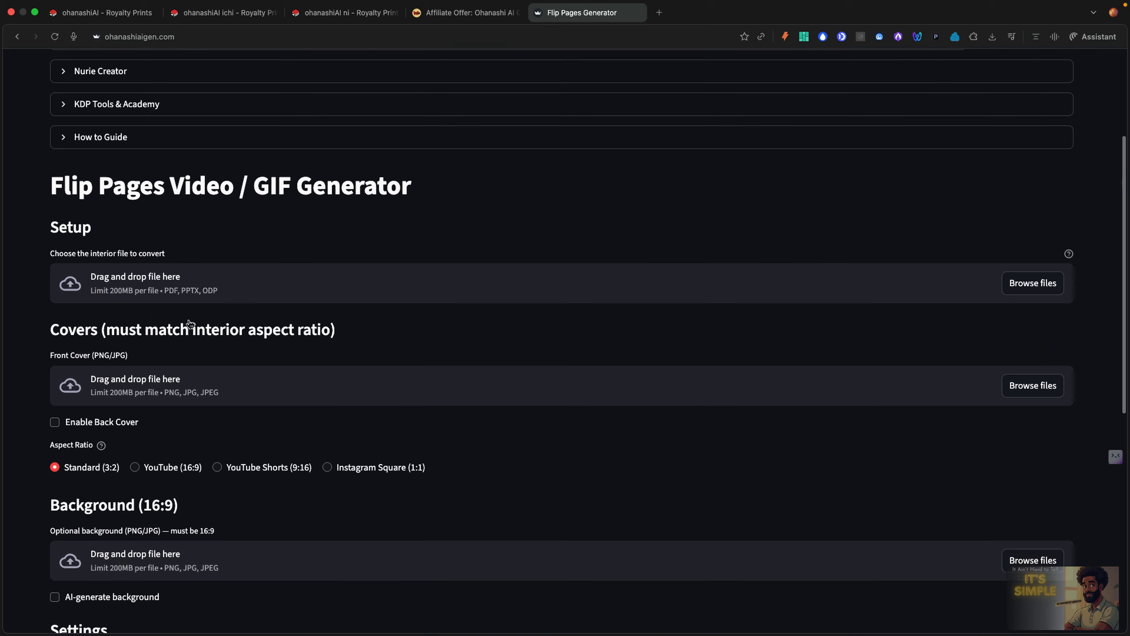
scroll(189, 333, "down", 3)
scroll(189, 332, "down", 1)
scroll(189, 333, "up", 1)
scroll(189, 335, "up", 10)
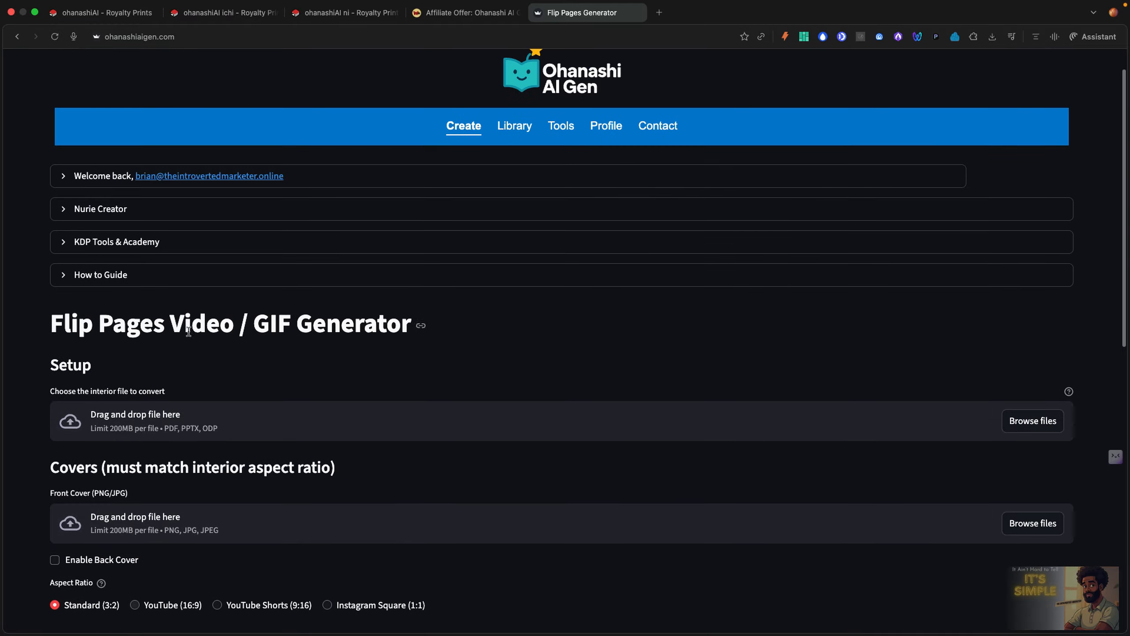
Return to the story preview of The Shy Squirrel's Scarf Hunt and open its export page
mouse_move(461, 127)
left_click(434, 152)
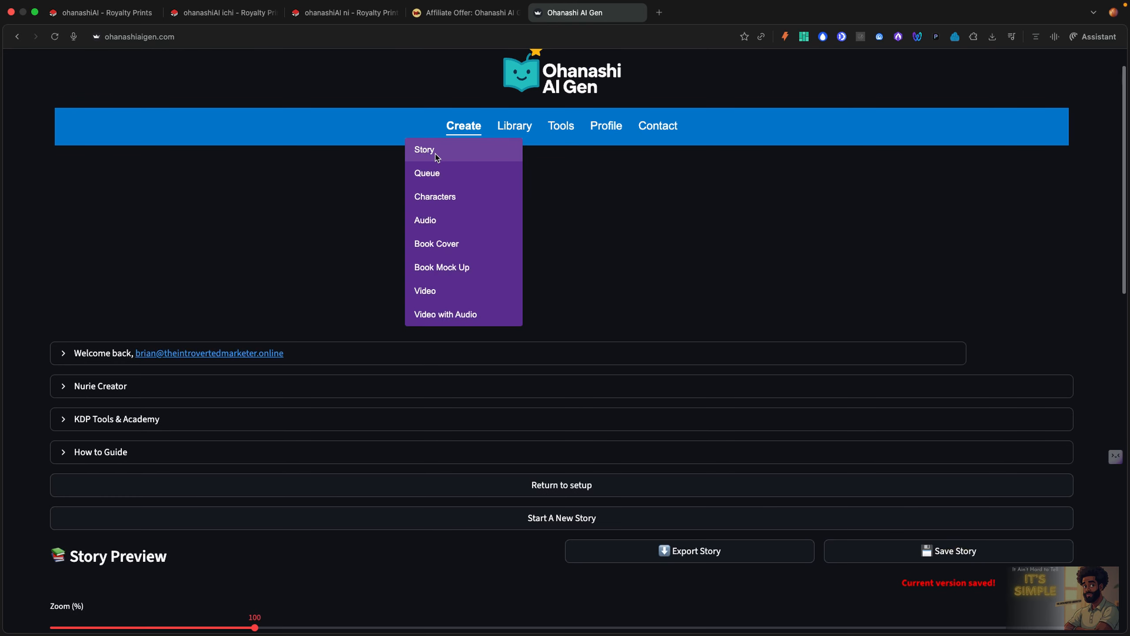
scroll(525, 352, "down", 10)
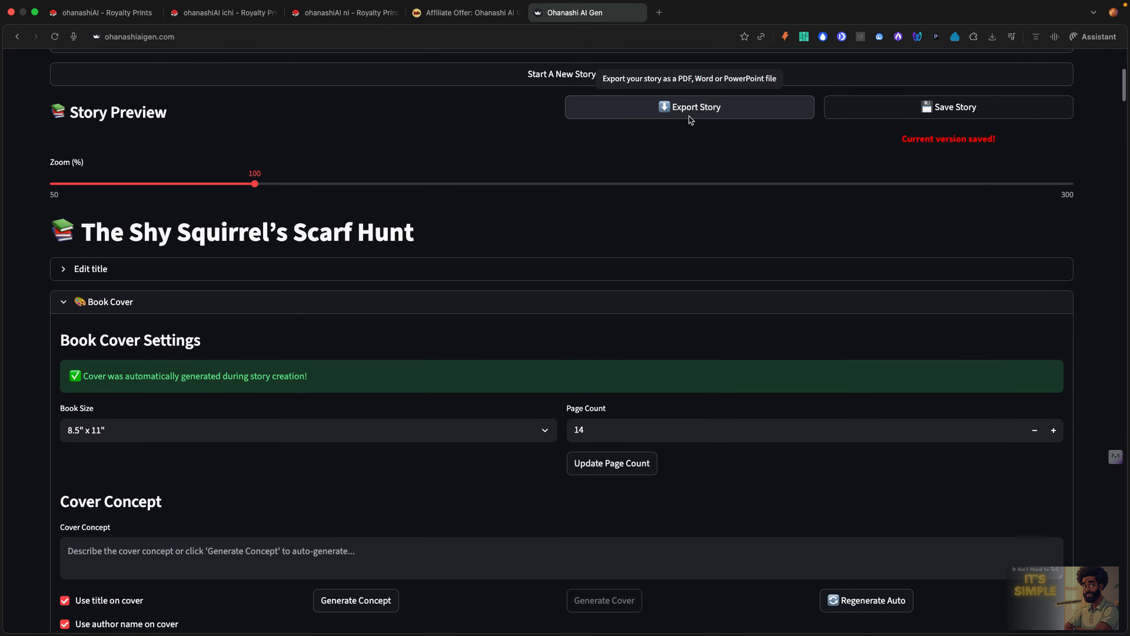
scroll(677, 154, "down", 15)
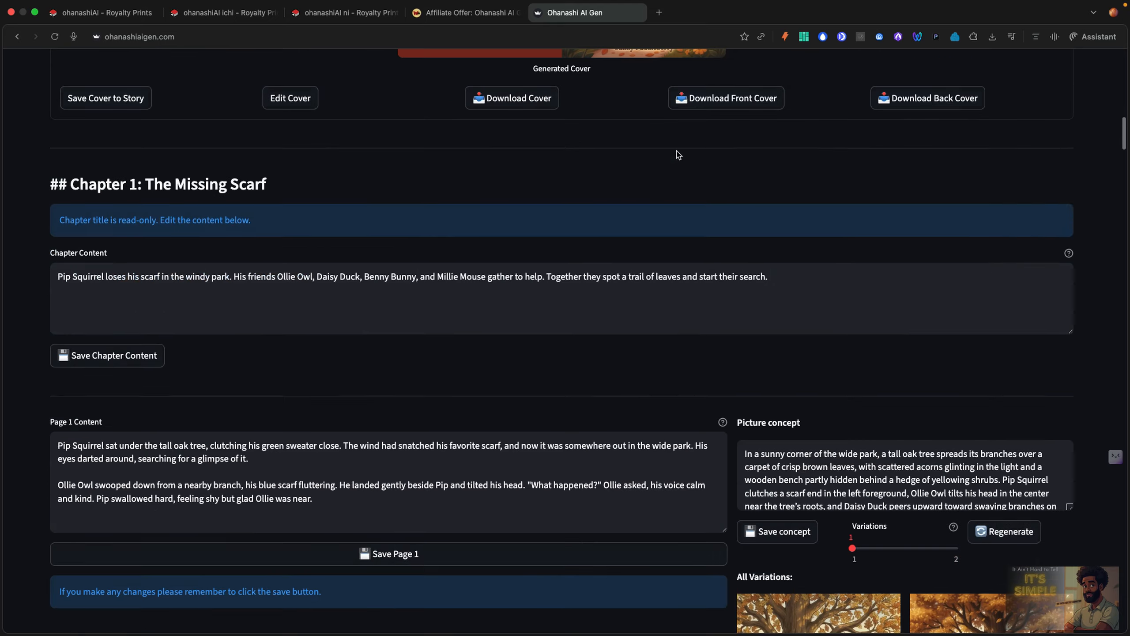
scroll(678, 155, "up", 15)
left_click(683, 203)
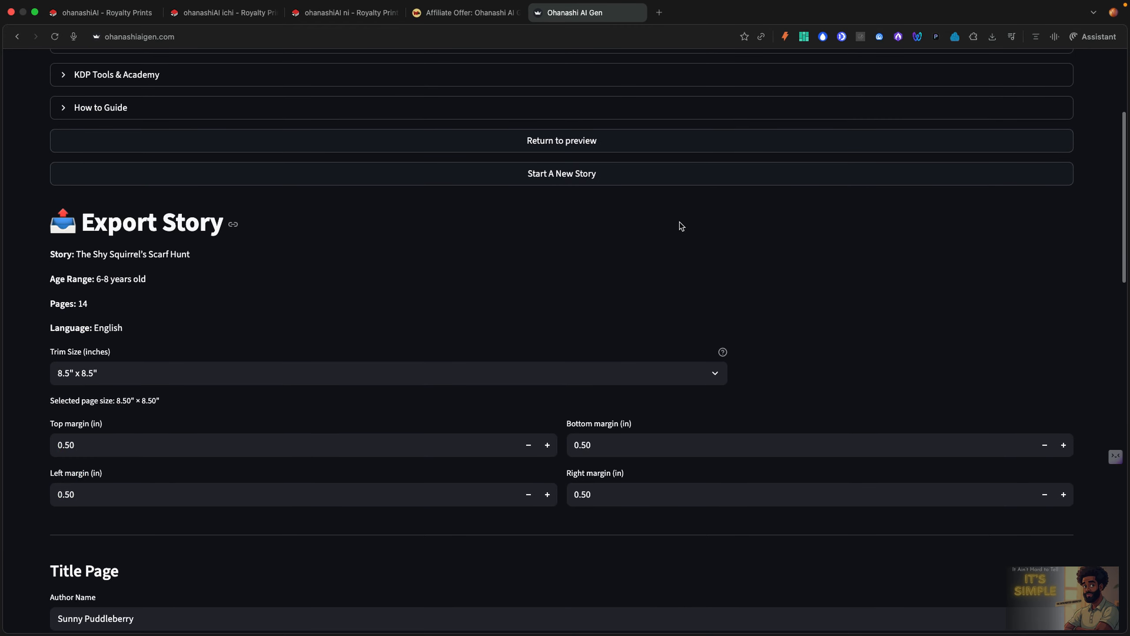
Include page numbers in the export, set the format to PDF, and export and download the story
scroll(679, 225, "down", 20)
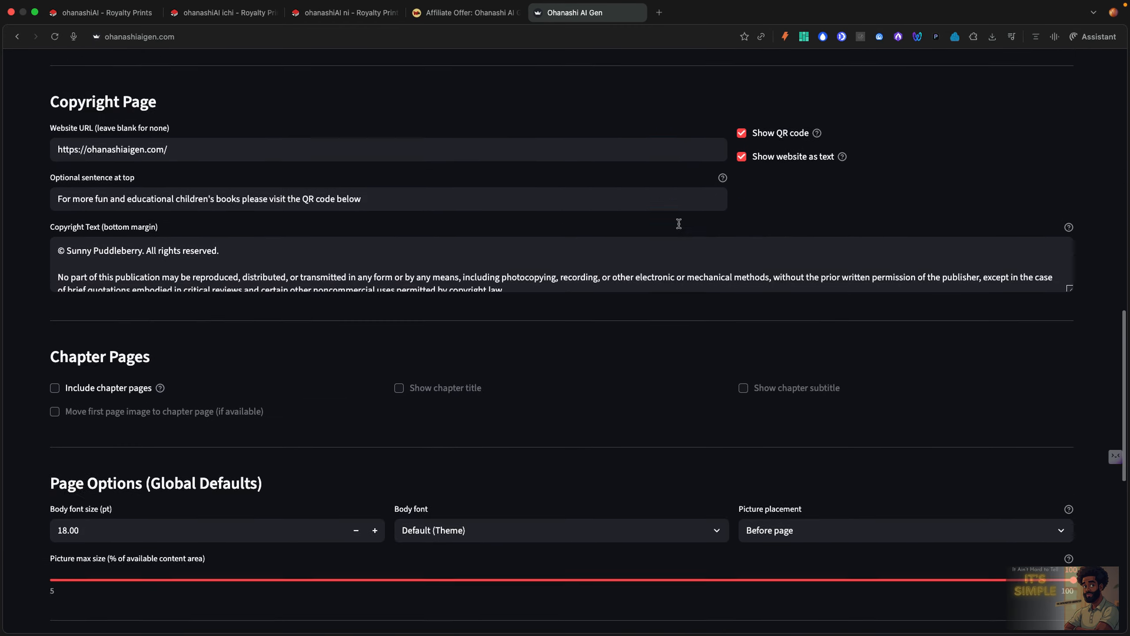
scroll(679, 229, "down", 8)
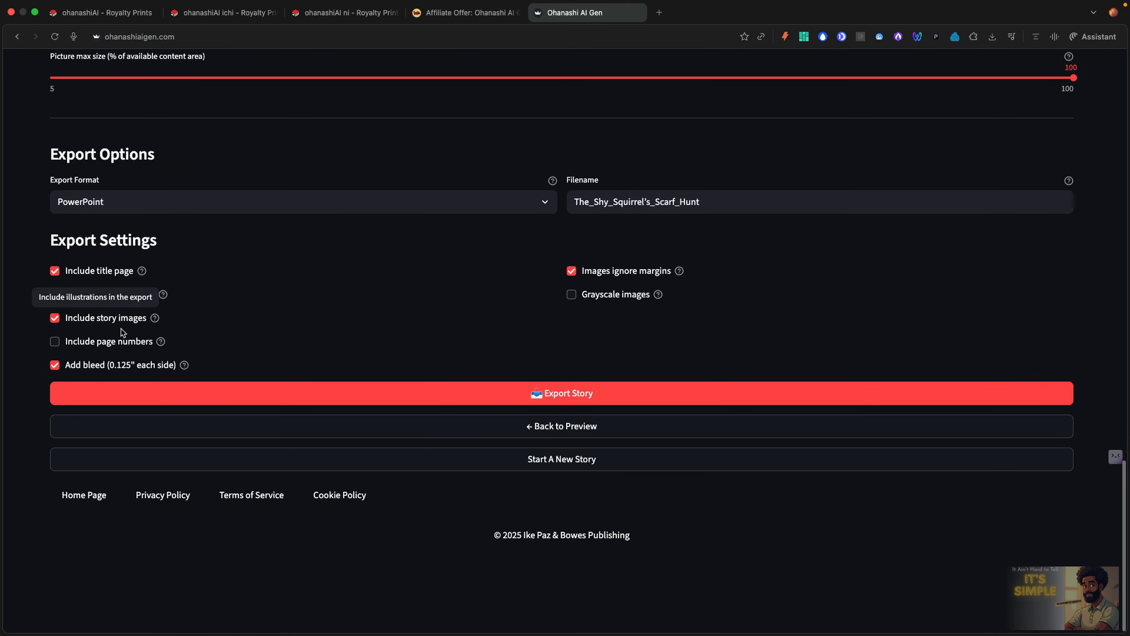
left_click(55, 341)
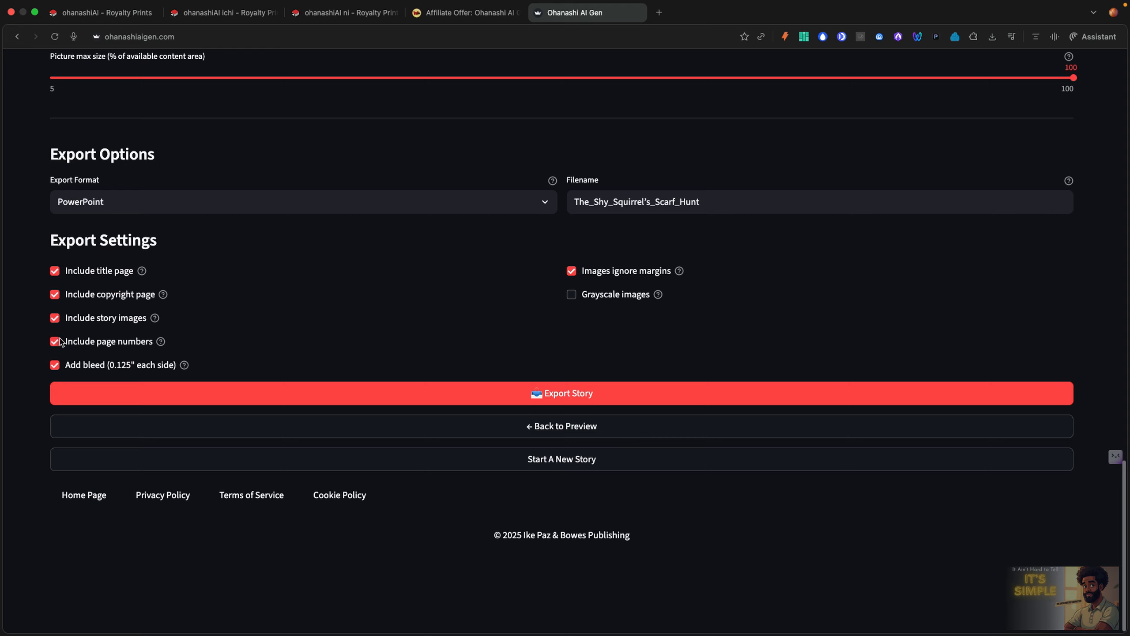
left_click(546, 204)
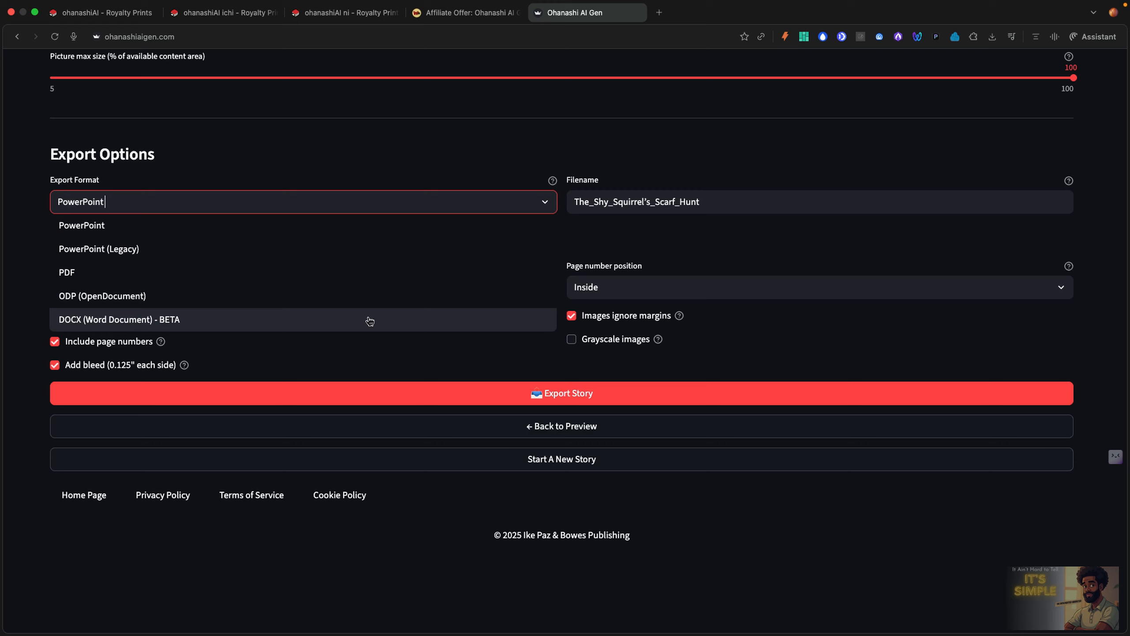
left_click(389, 277)
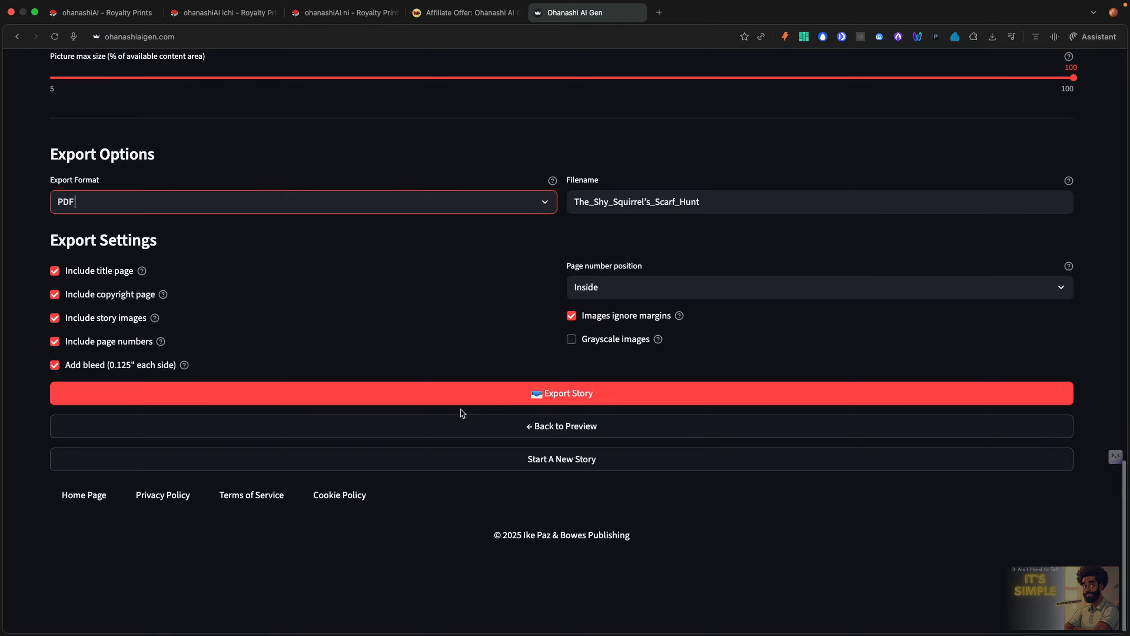
left_click(471, 390)
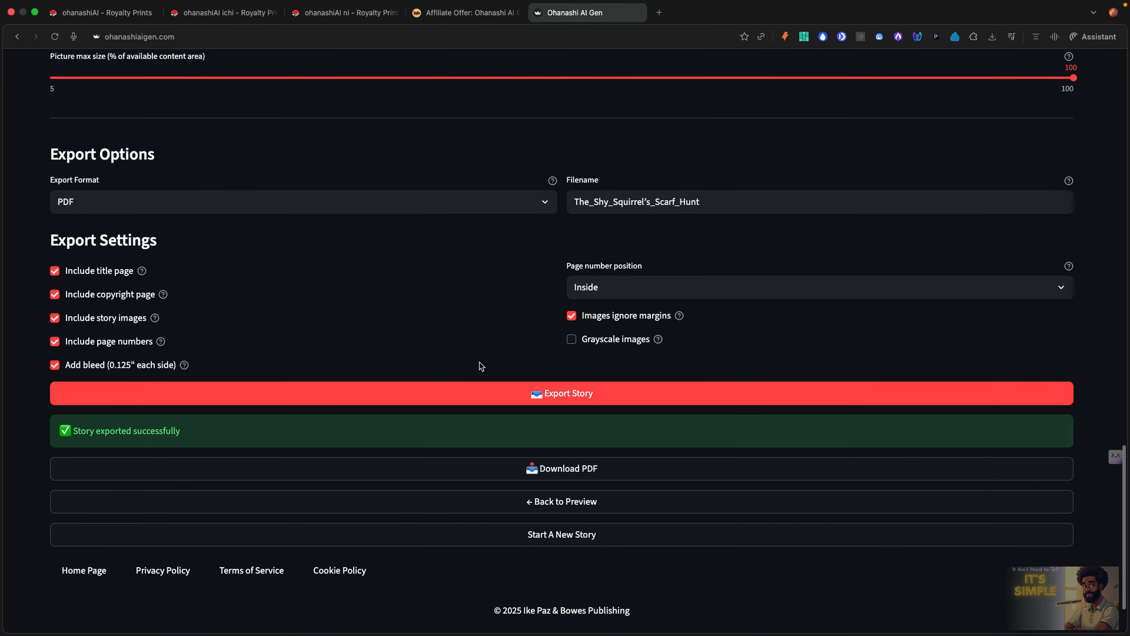
left_click(509, 468)
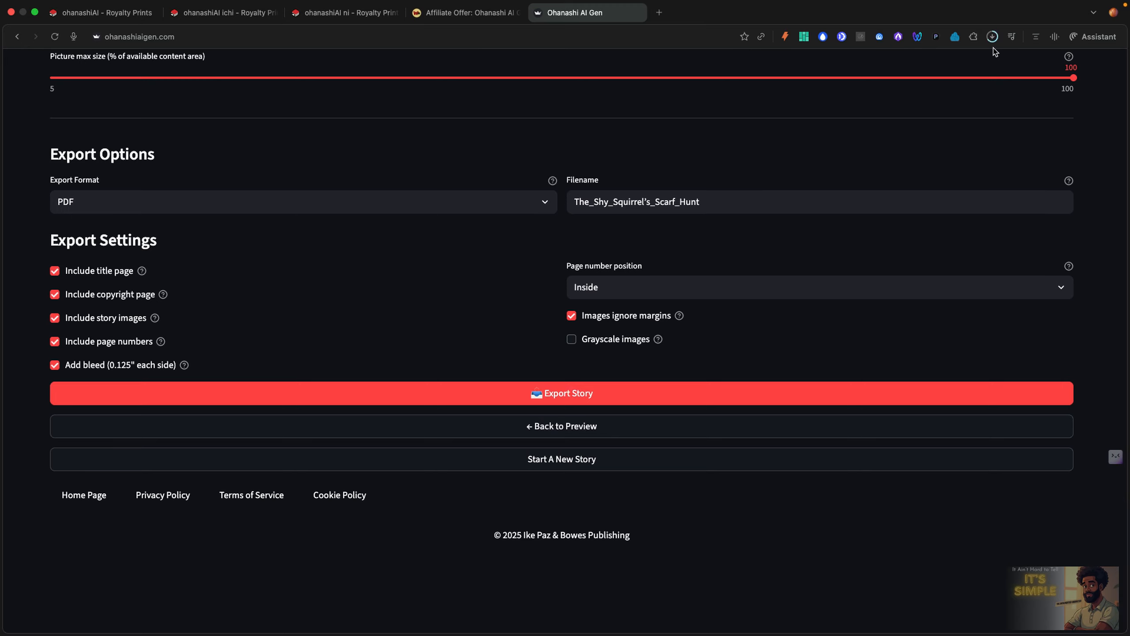
Export the story in PowerPoint format, download it and check the file in the recent downloads
left_click(542, 208)
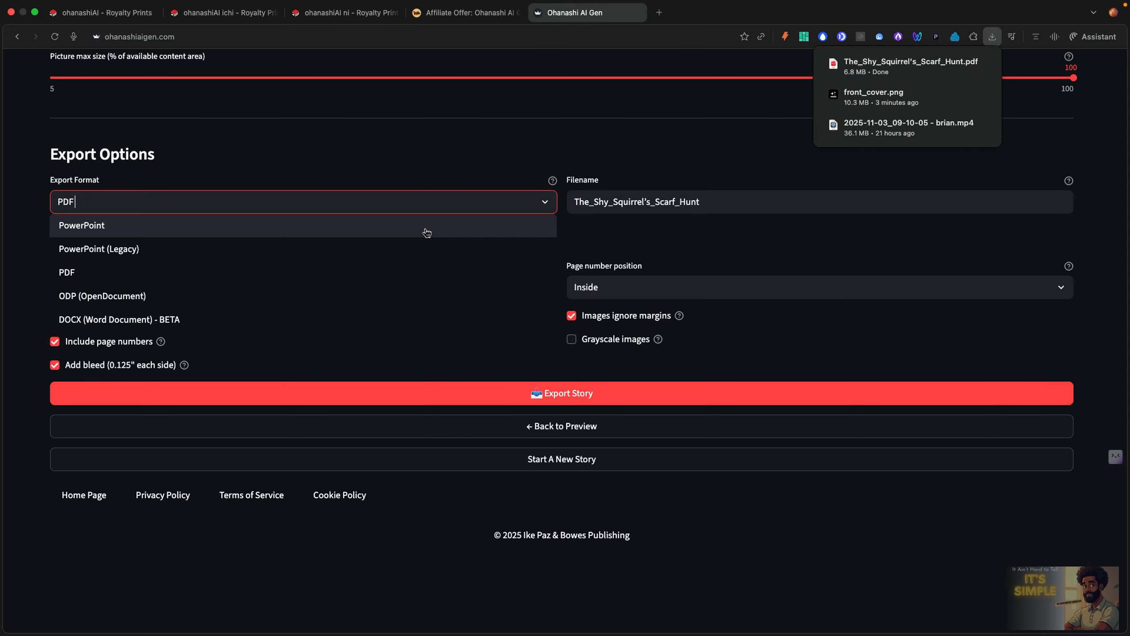
left_click(426, 231)
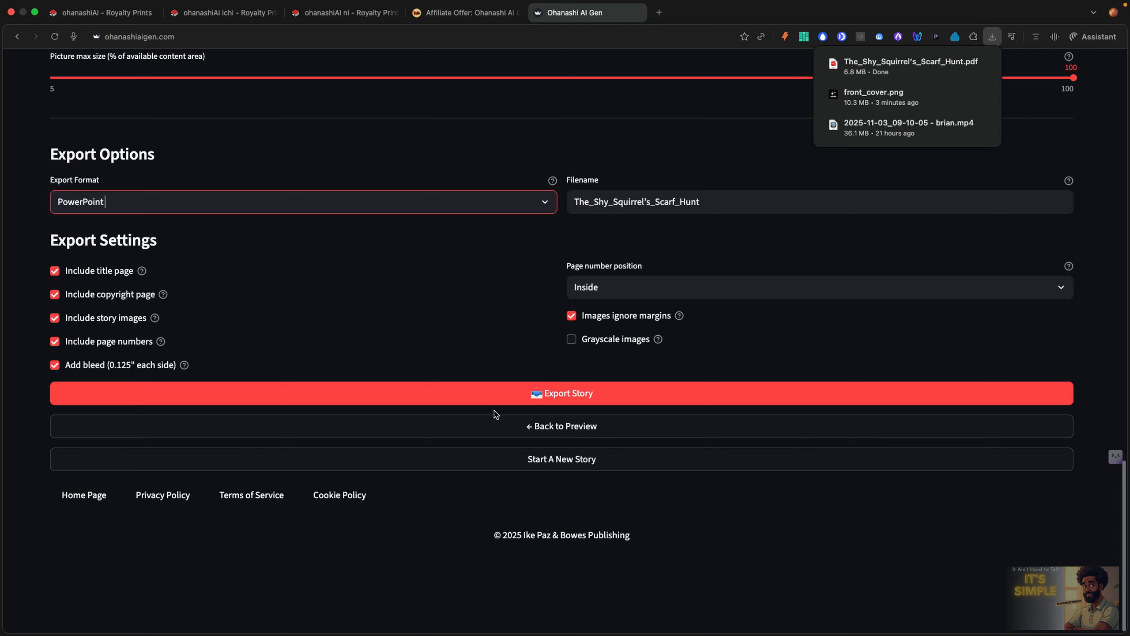
left_click(503, 396)
left_click(503, 396)
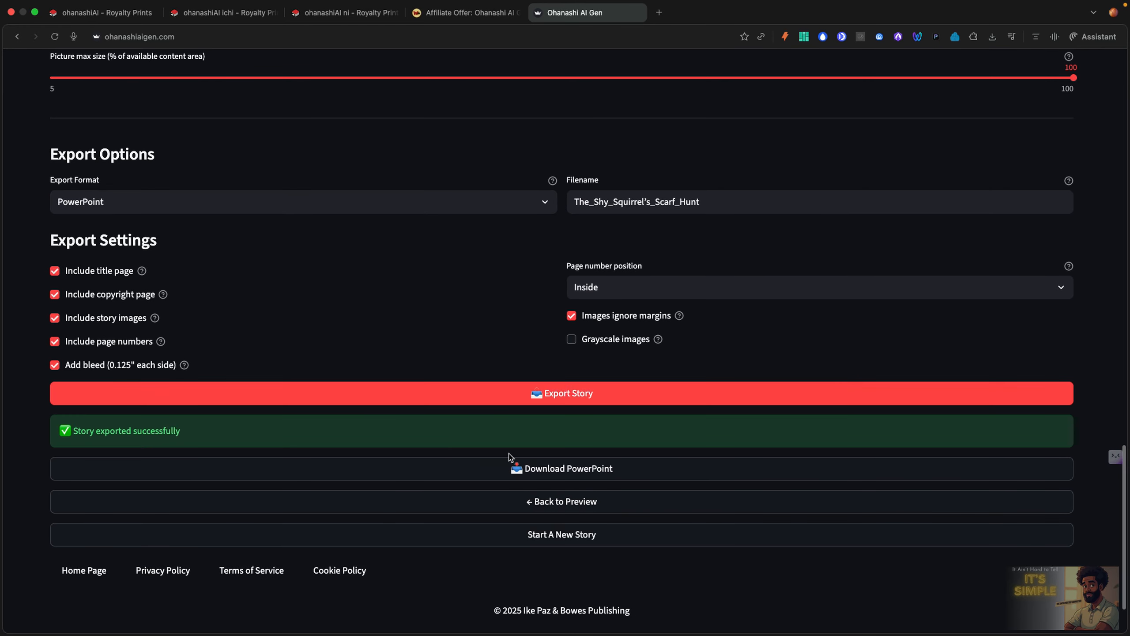
left_click(498, 468)
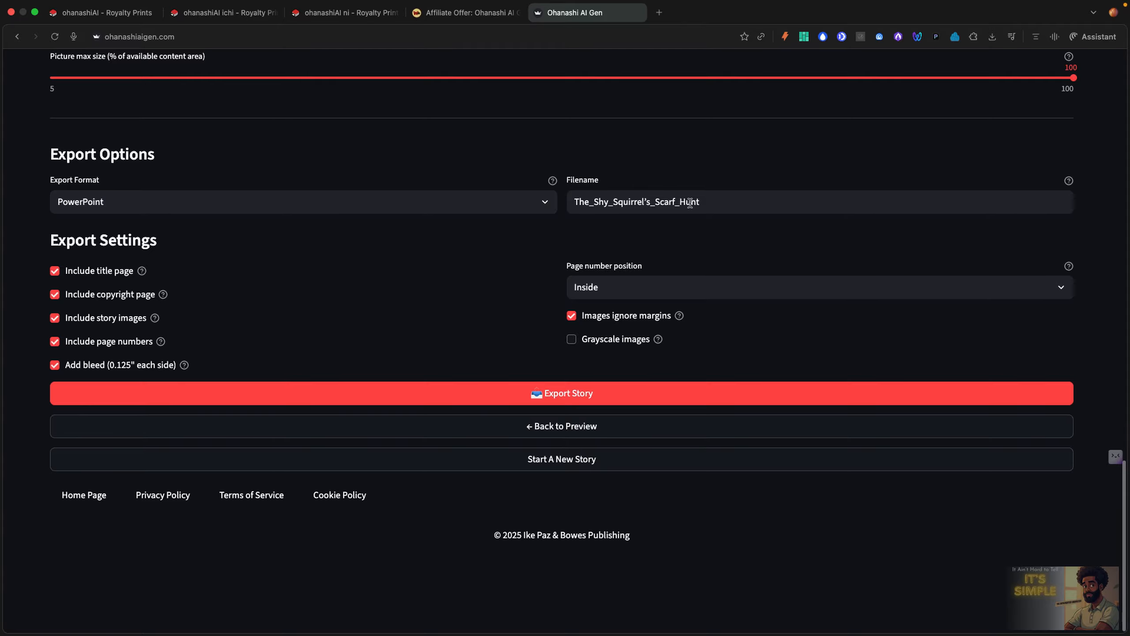
left_click(994, 43)
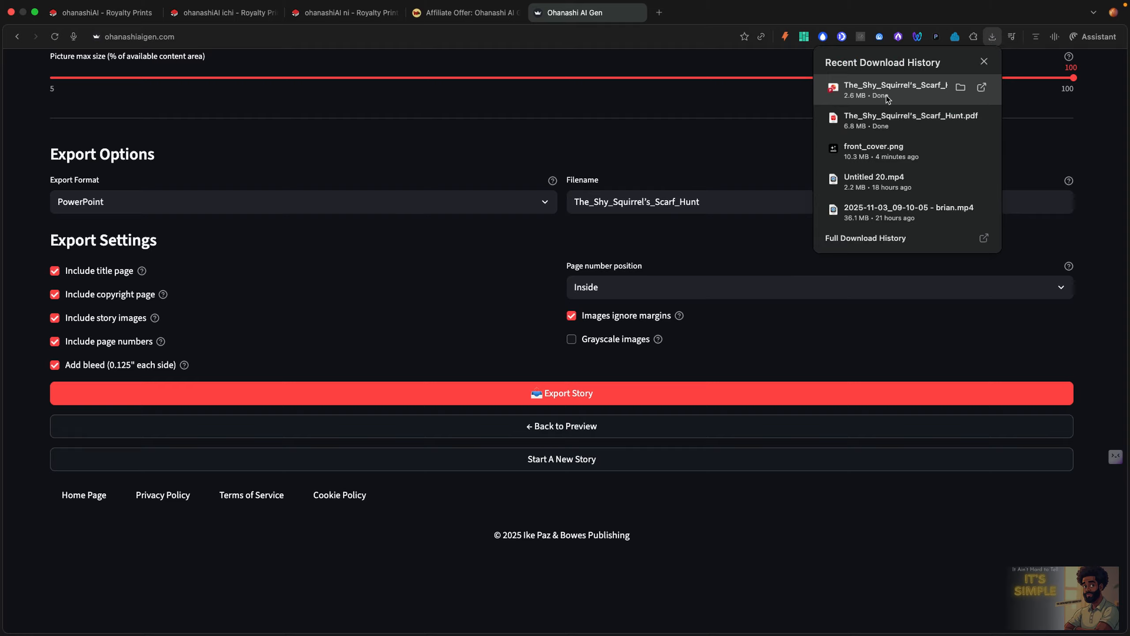
left_click(427, 276)
Export the story as DOCX (Word Document) - BETA and download the file
left_click(540, 198)
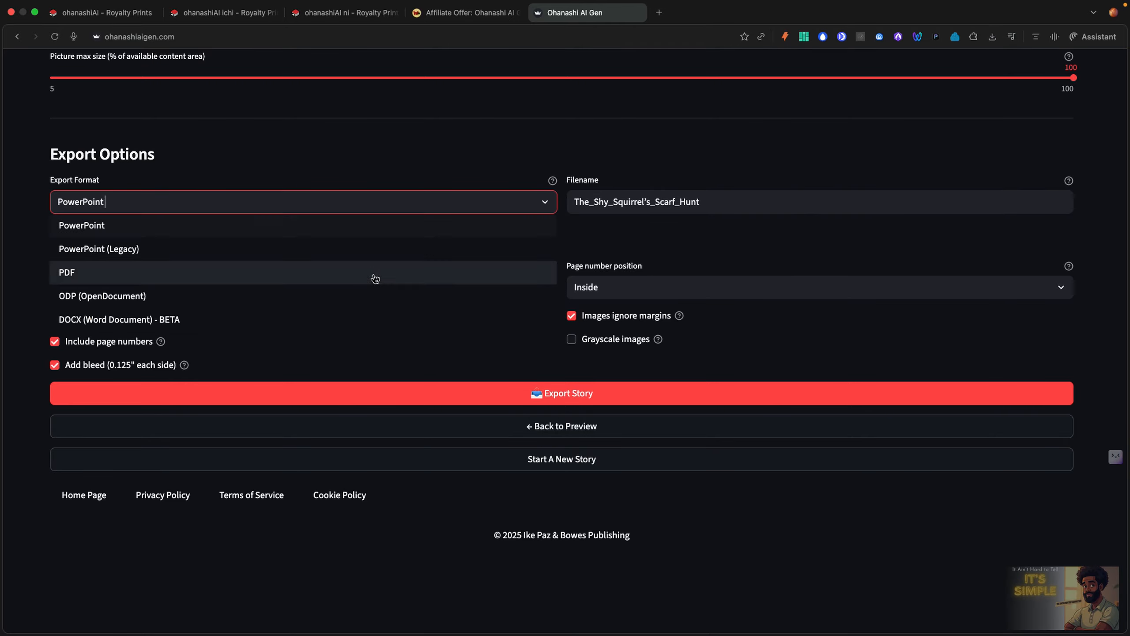
left_click(316, 319)
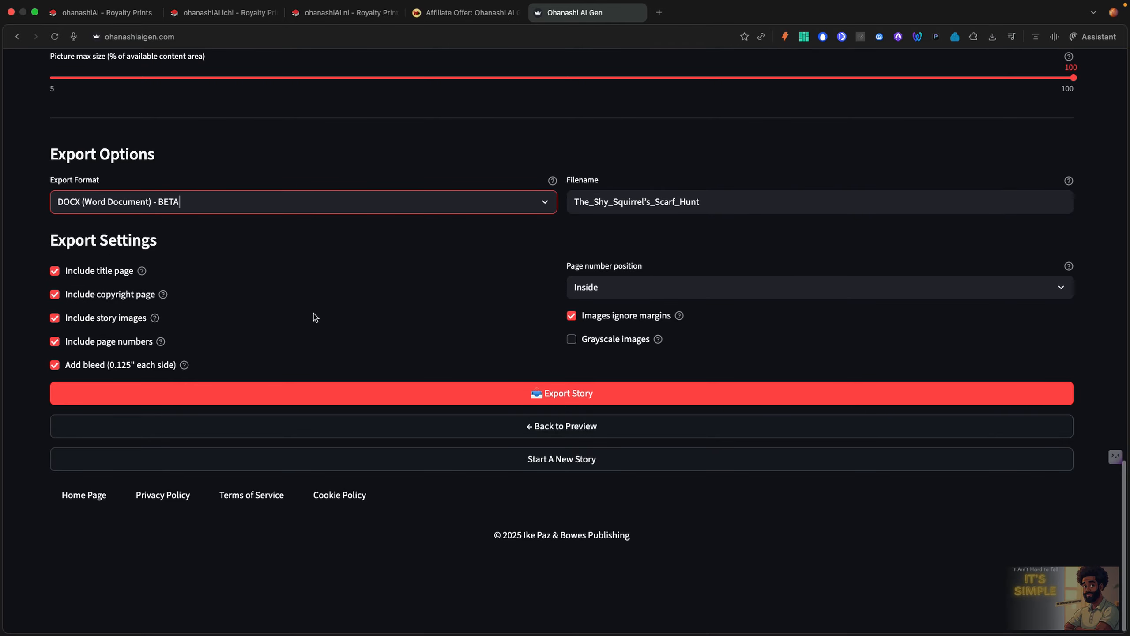
left_click(531, 395)
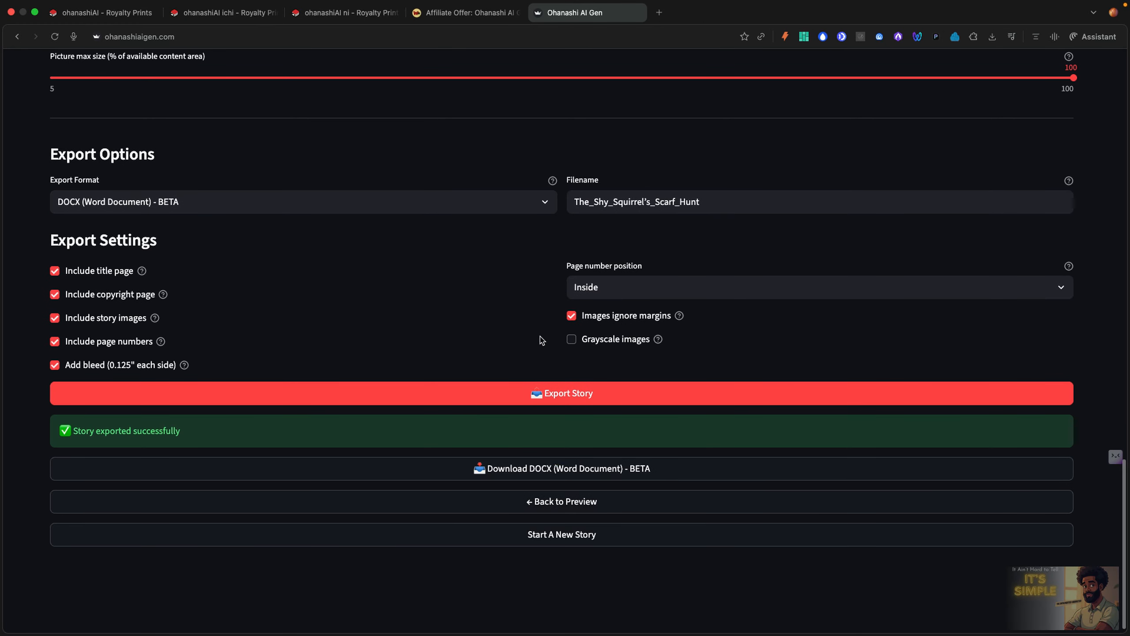
left_click(495, 466)
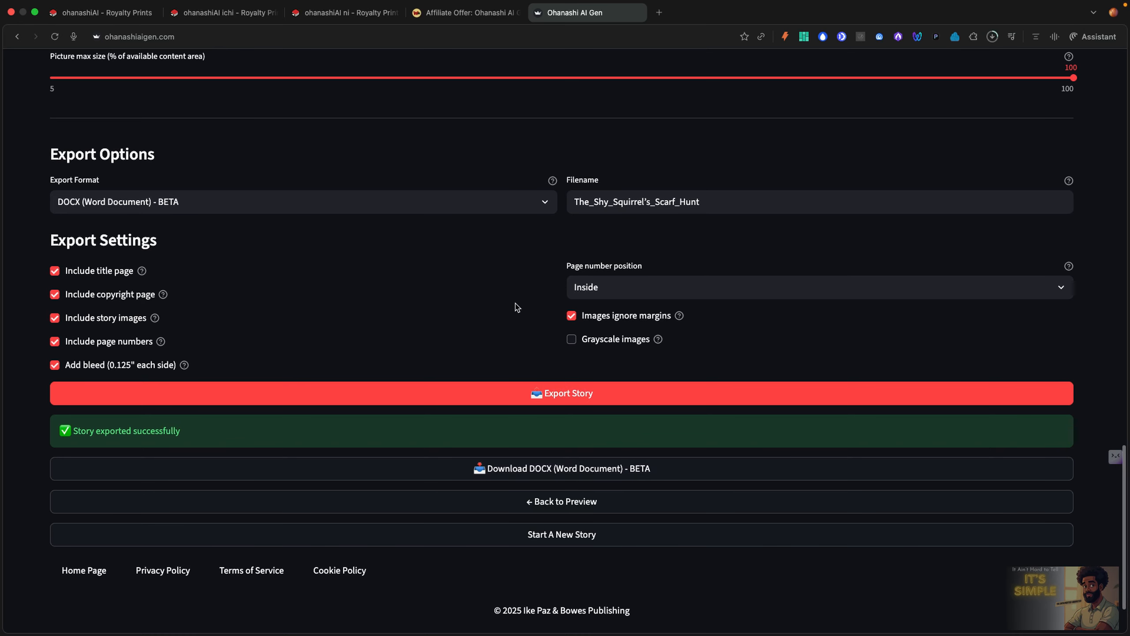
Go back to the Video creator and bring up the Flip Pages generator's setup section
scroll(515, 304, "up", 20)
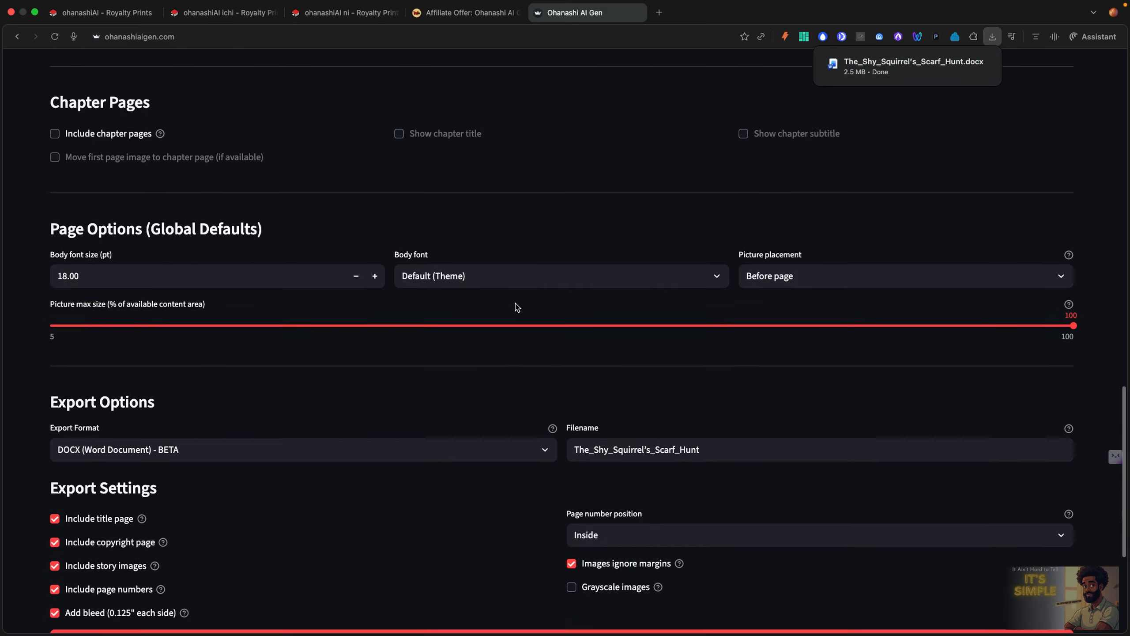
scroll(515, 304, "up", 10)
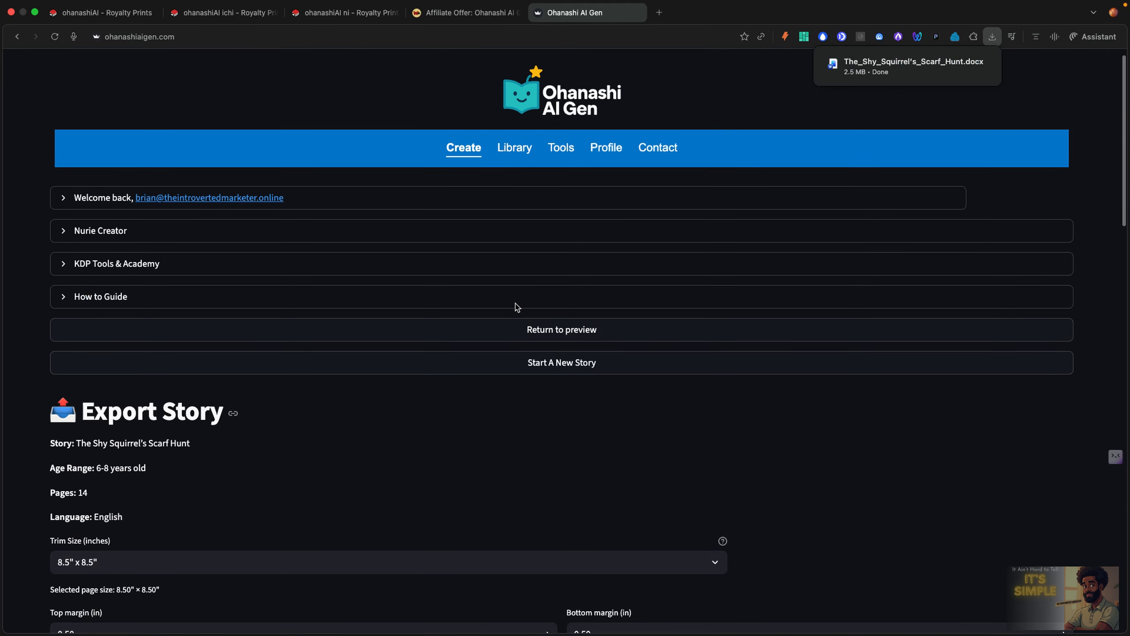
mouse_move(464, 165)
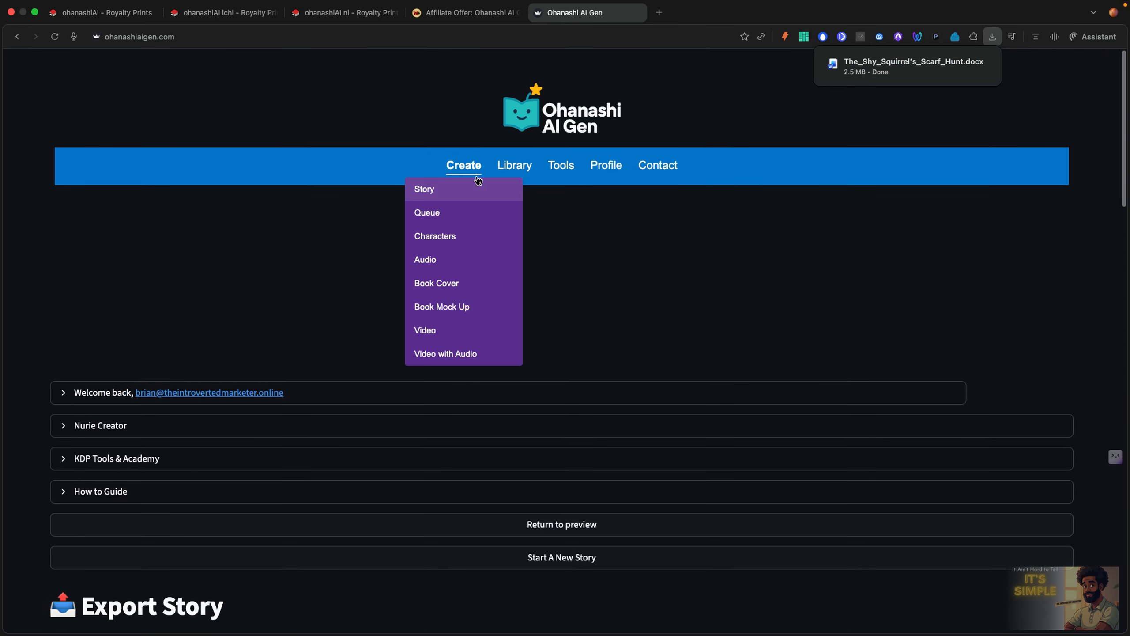
left_click(449, 337)
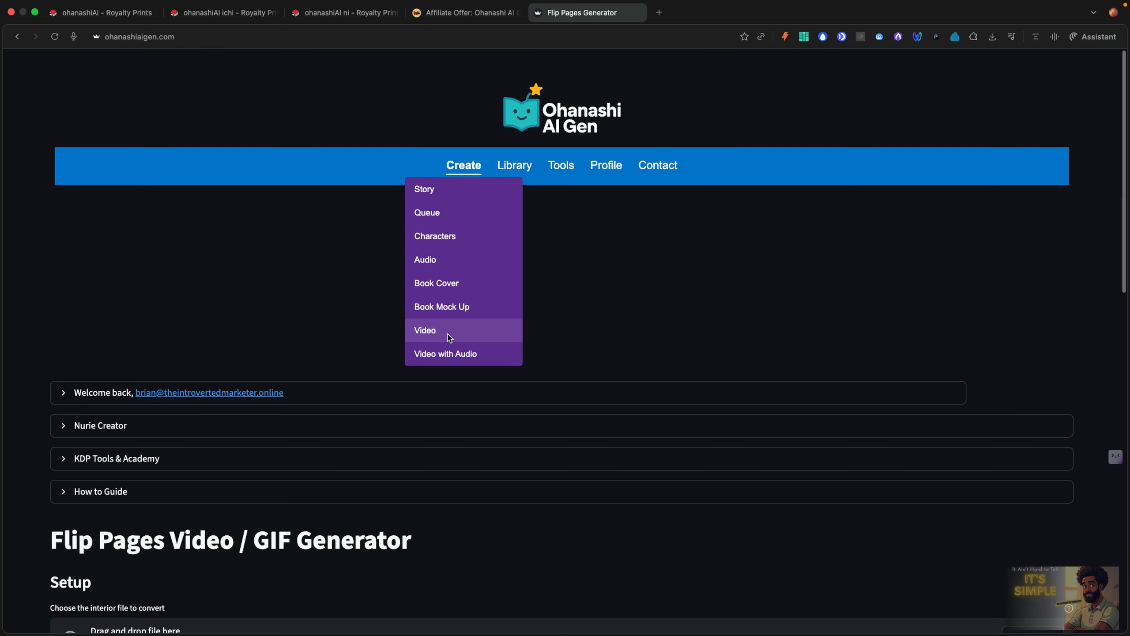
scroll(454, 442, "down", 8)
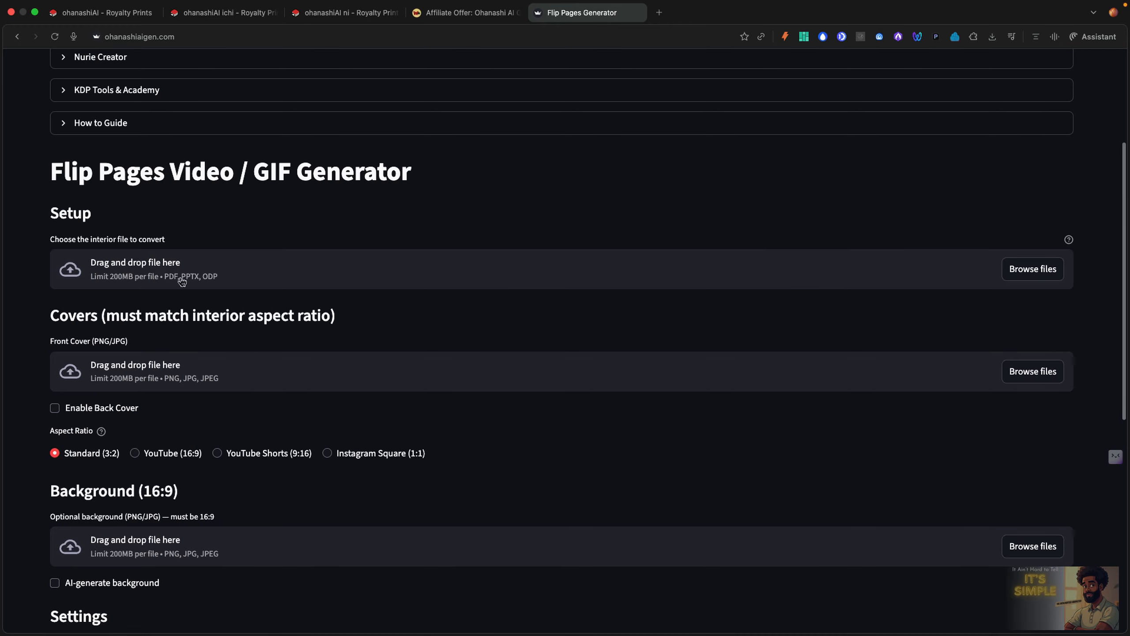
Upload The_Shy_Squirrel's_Scarf_Hunt.pdf as the interior file and front_cover.png as the front cover from the Downloads folder
left_click(1033, 269)
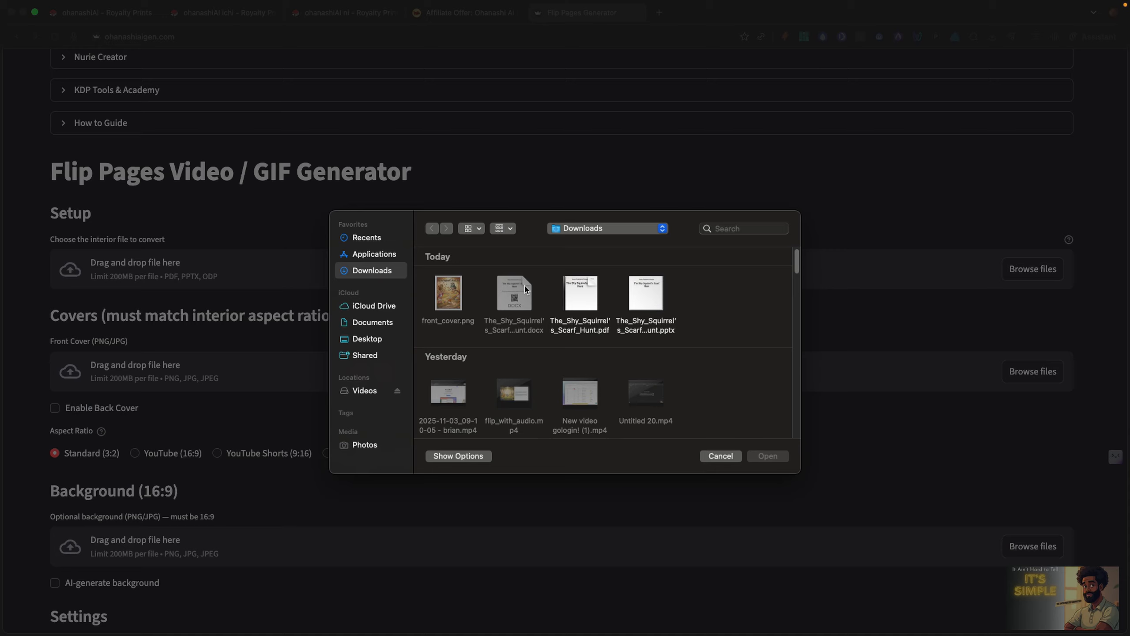
mouse_move(594, 294)
double_click(579, 281)
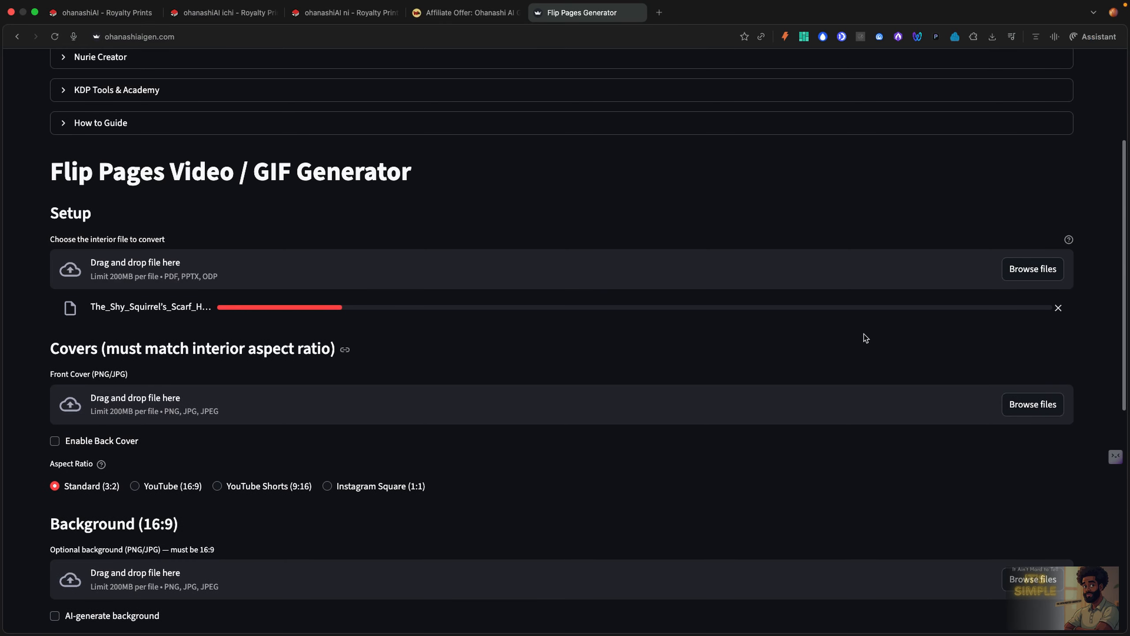
left_click(1010, 404)
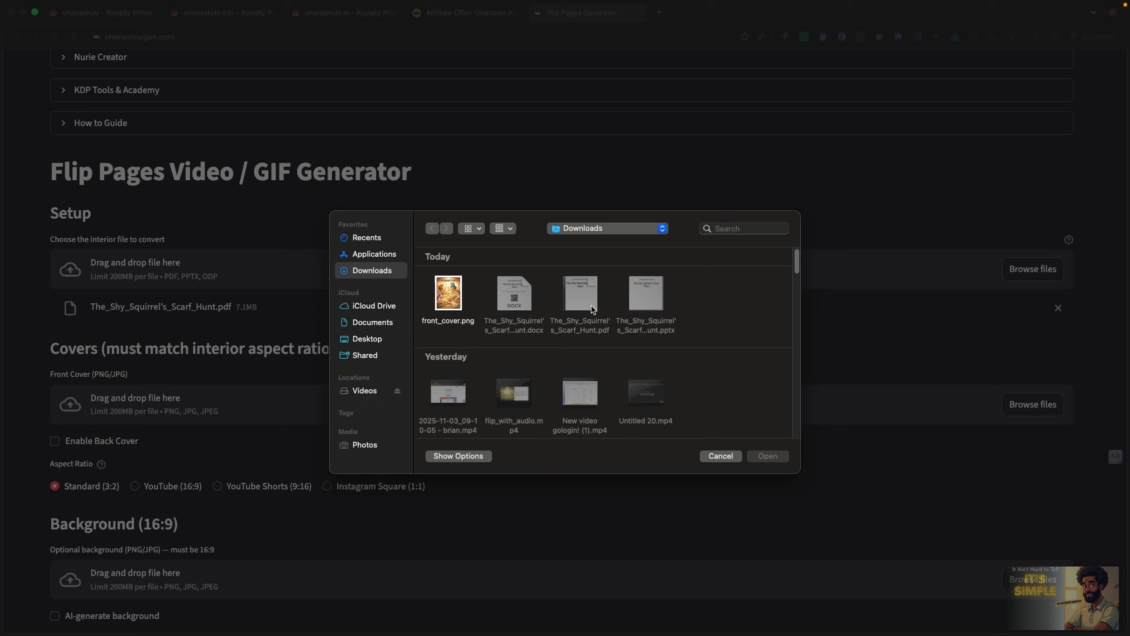
double_click(450, 294)
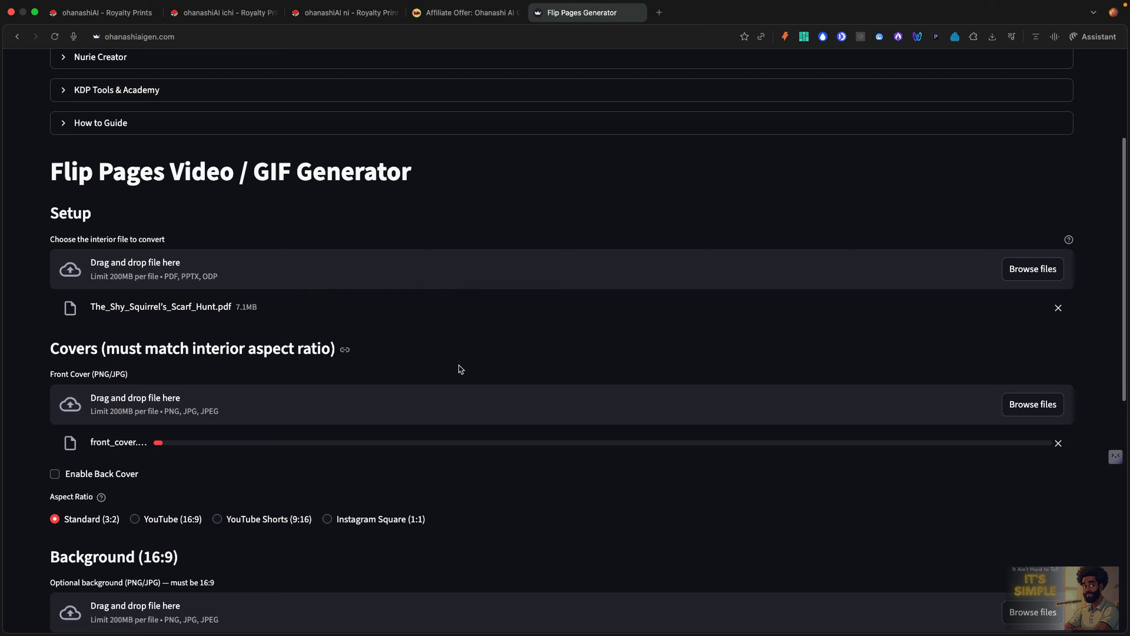
Set the flip video's aspect ratio to YouTube (16:9)
scroll(458, 367, "down", 3)
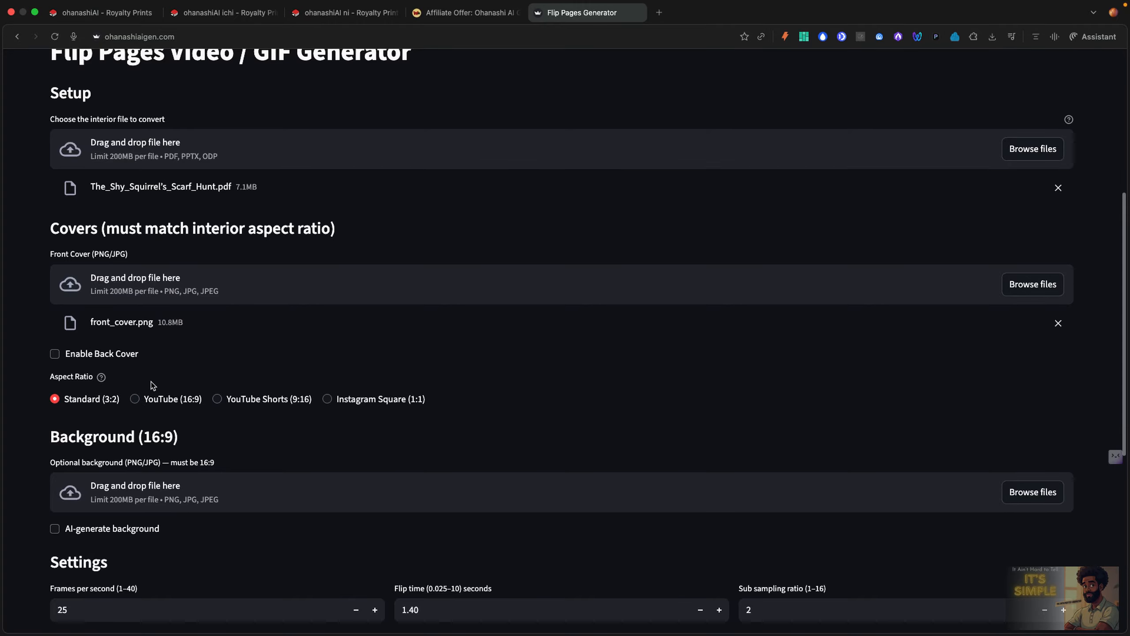
scroll(151, 382, "down", 4)
scroll(156, 342, "down", 1)
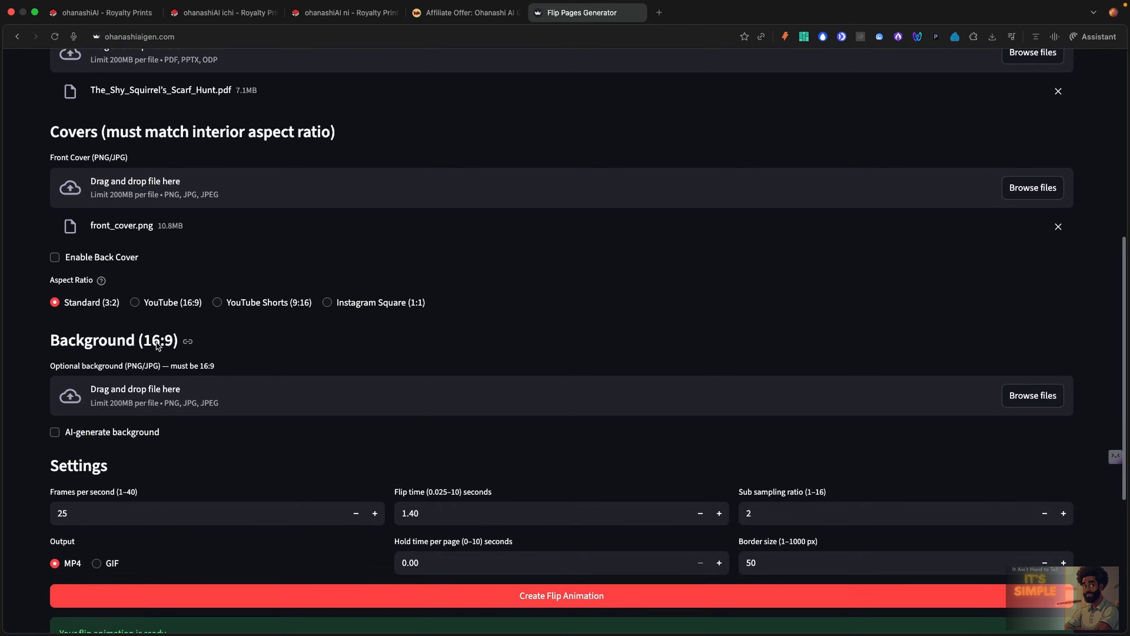
left_click(141, 304)
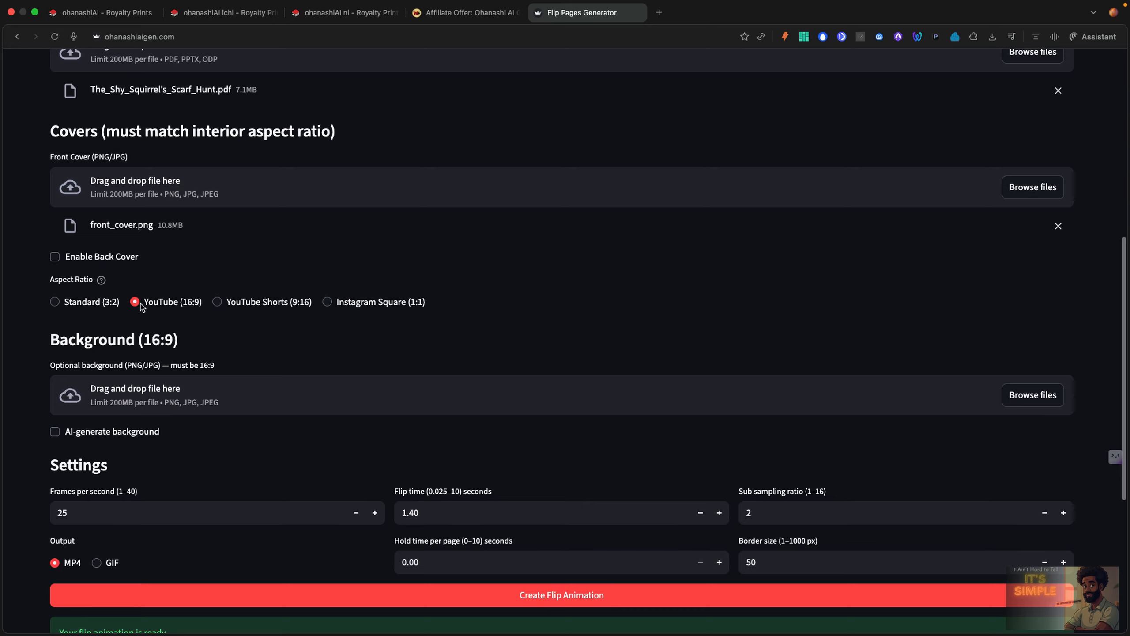
Enable the AI-generated background for the flip video and generate variations from the prompt "a forest setting"
scroll(141, 304, "down", 4)
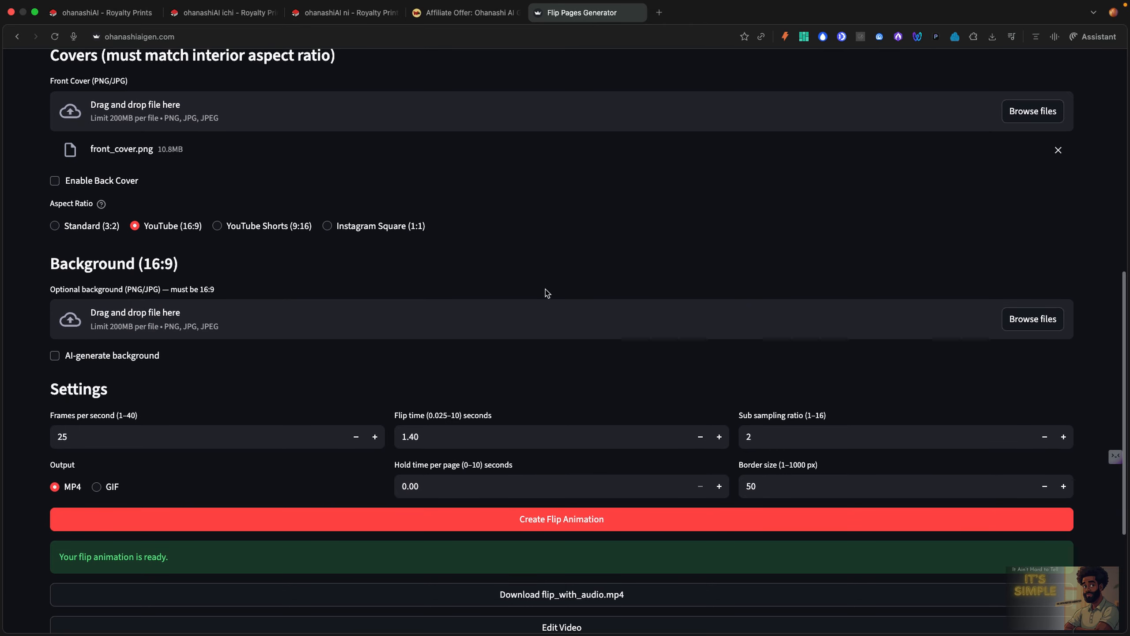
left_click(55, 356)
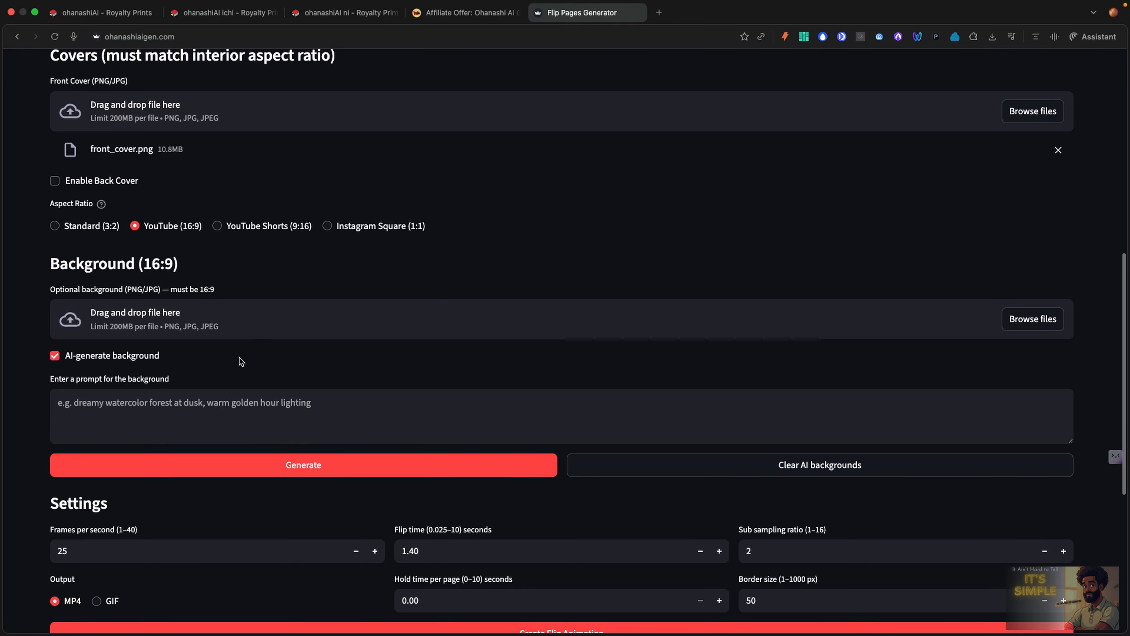
left_click(186, 404)
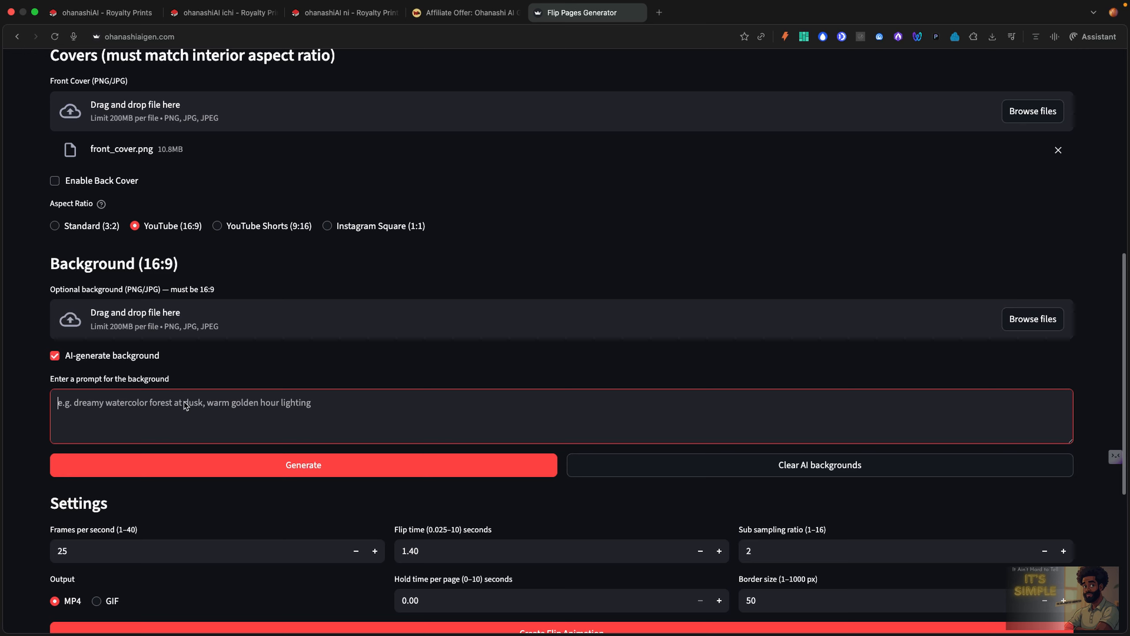
type("a f")
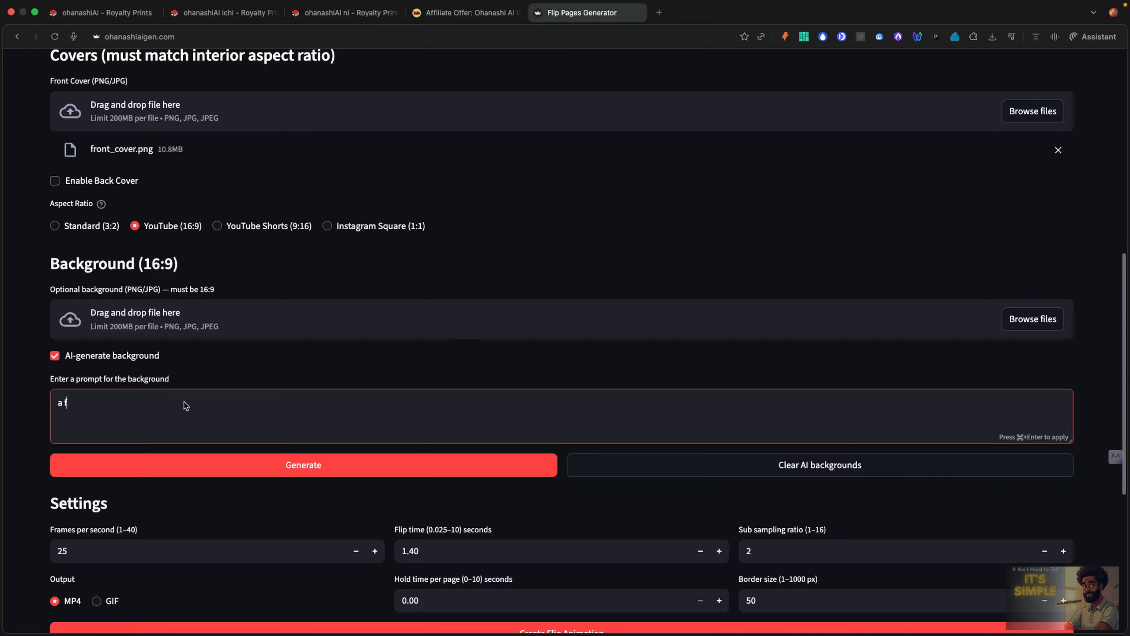
type("orest setting")
left_click(241, 366)
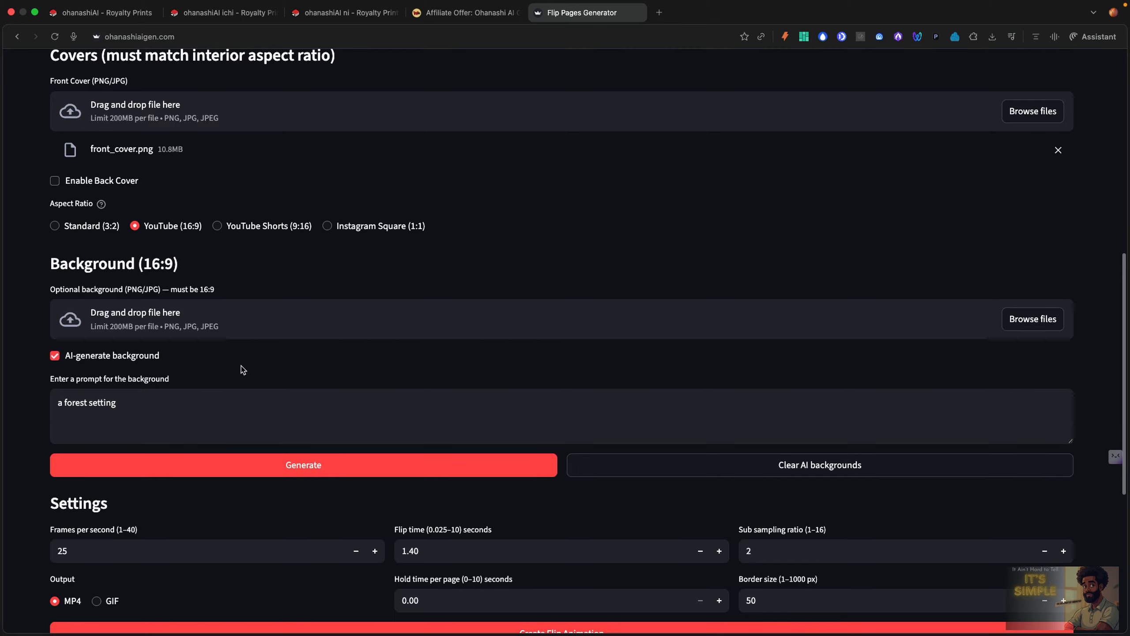
scroll(242, 369, "down", 3)
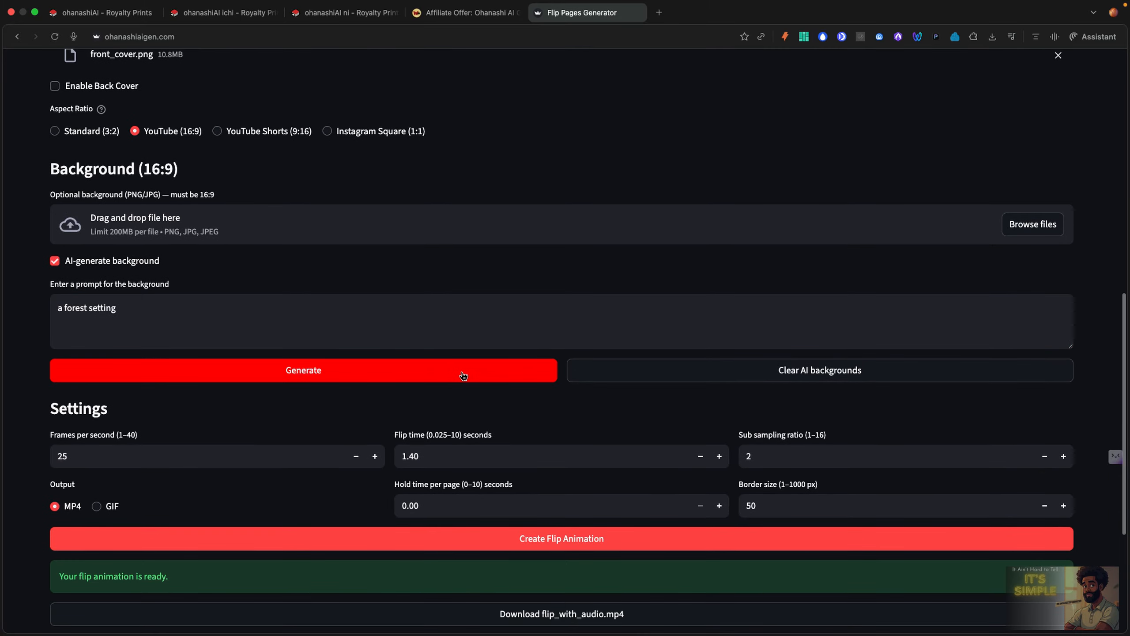
left_click(393, 377)
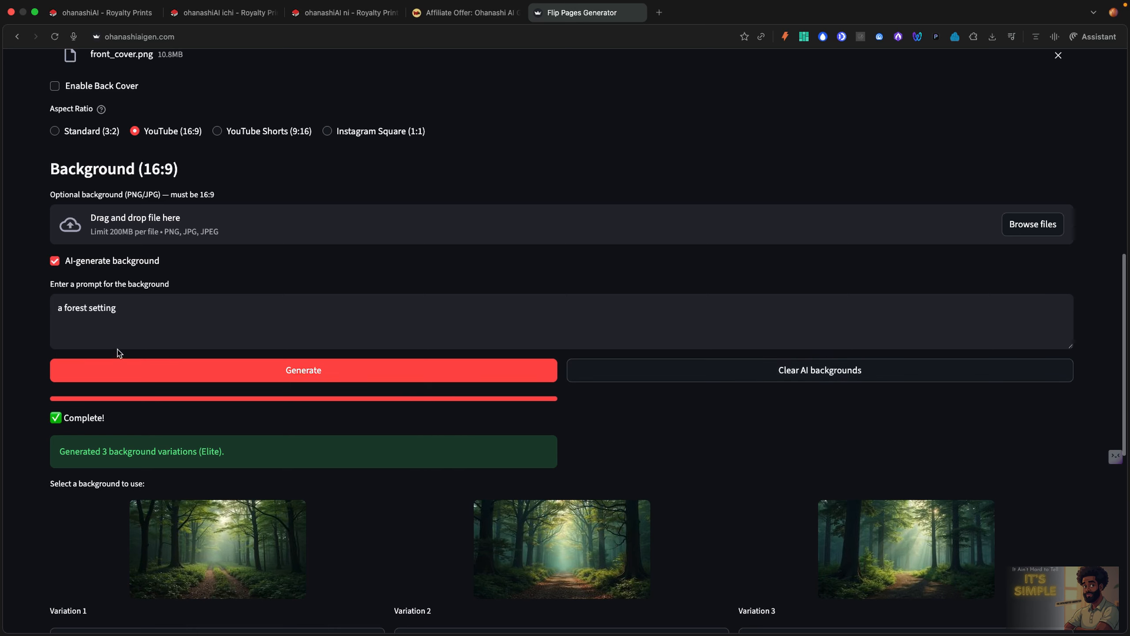
Use Variation 2 as the flip video's background and create the flip animation
scroll(222, 295, "down", 5)
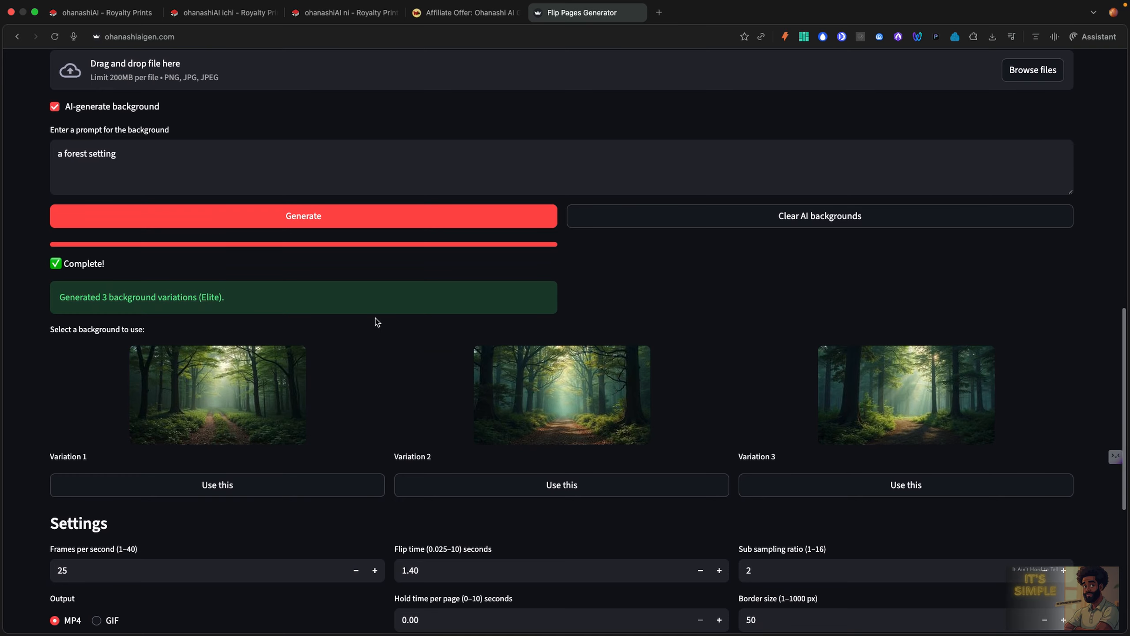
left_click(551, 485)
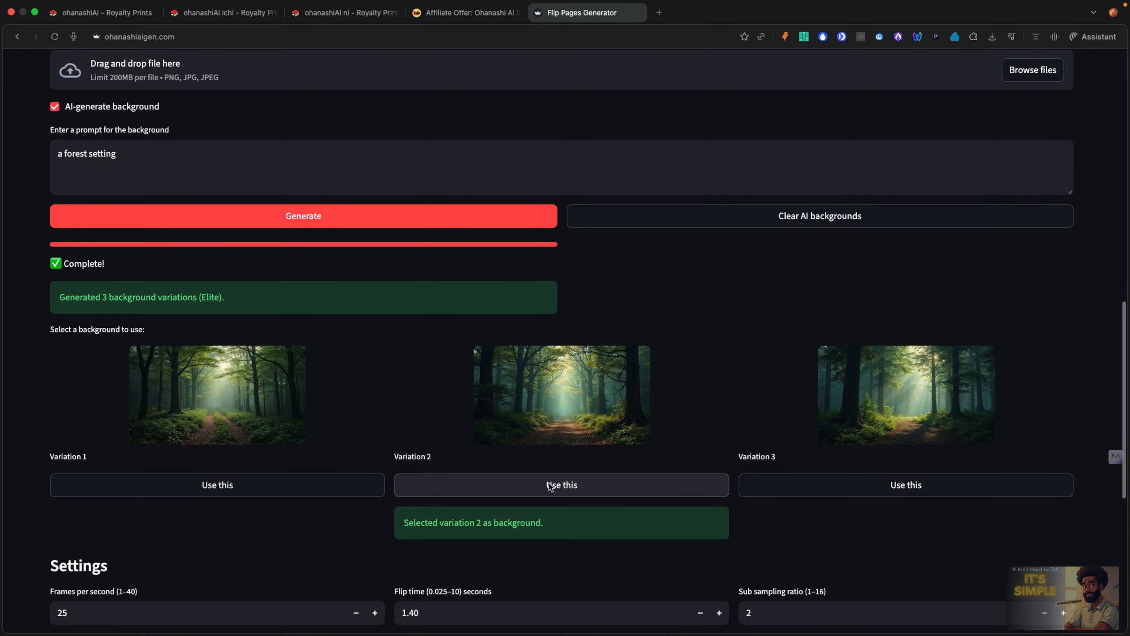
scroll(546, 516, "down", 5)
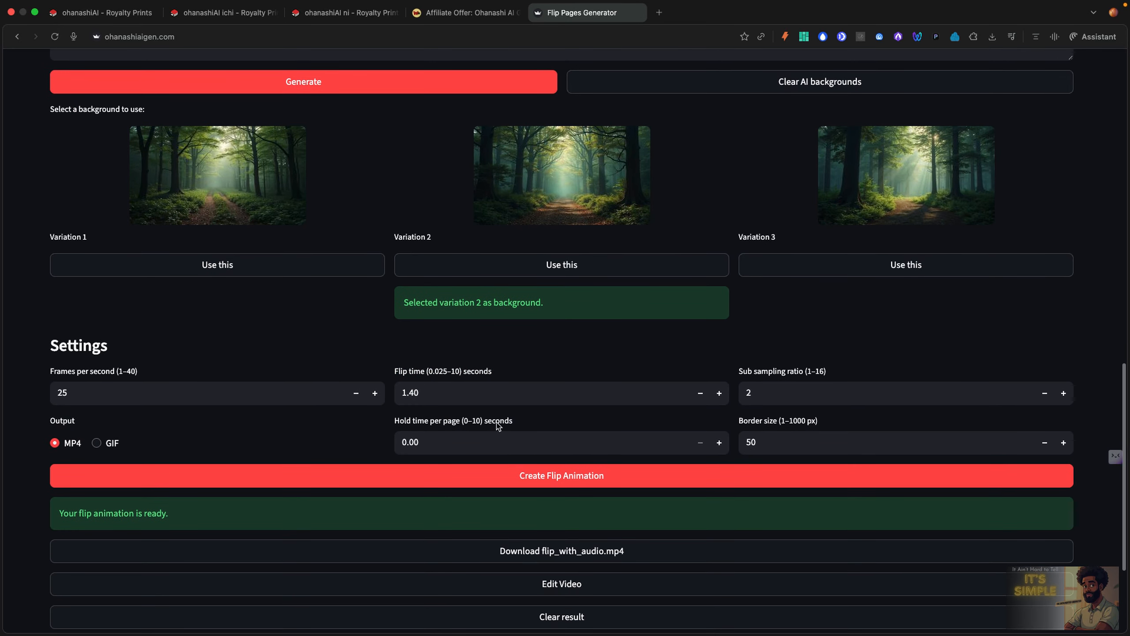
scroll(497, 425, "down", 2)
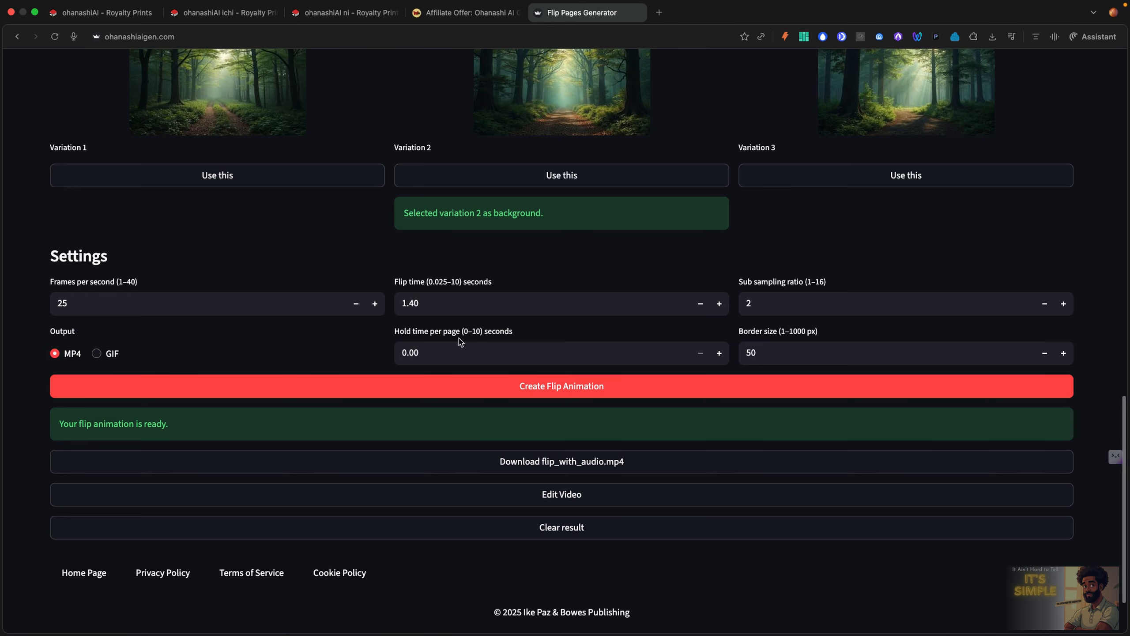
scroll(459, 339, "up", 2)
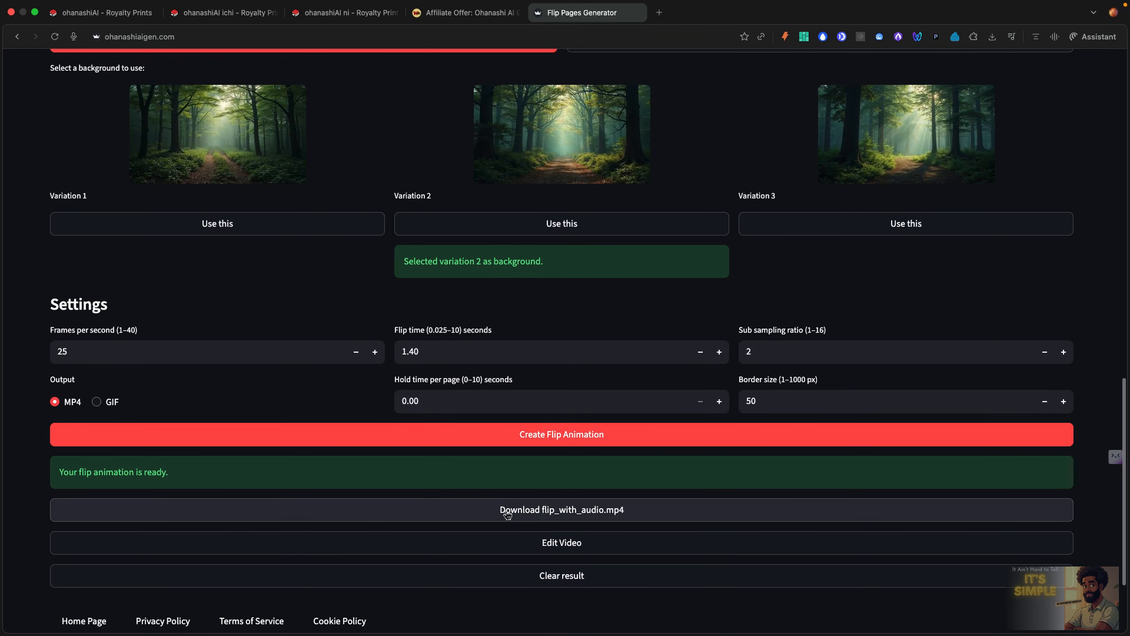
scroll(521, 468, "down", 5)
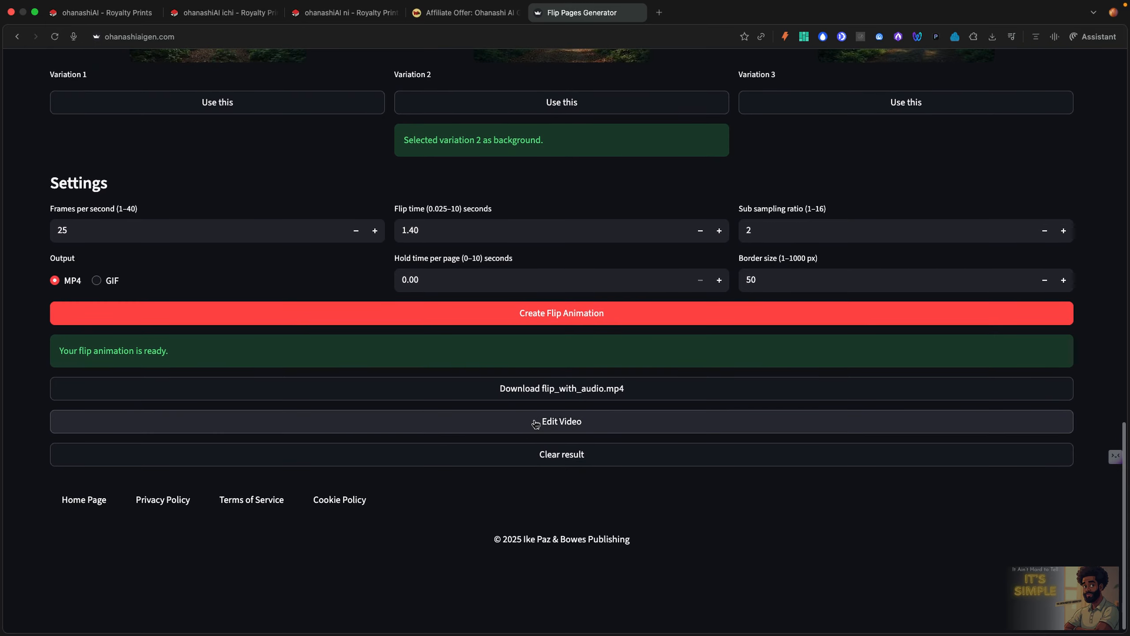
scroll(535, 423, "up", 1)
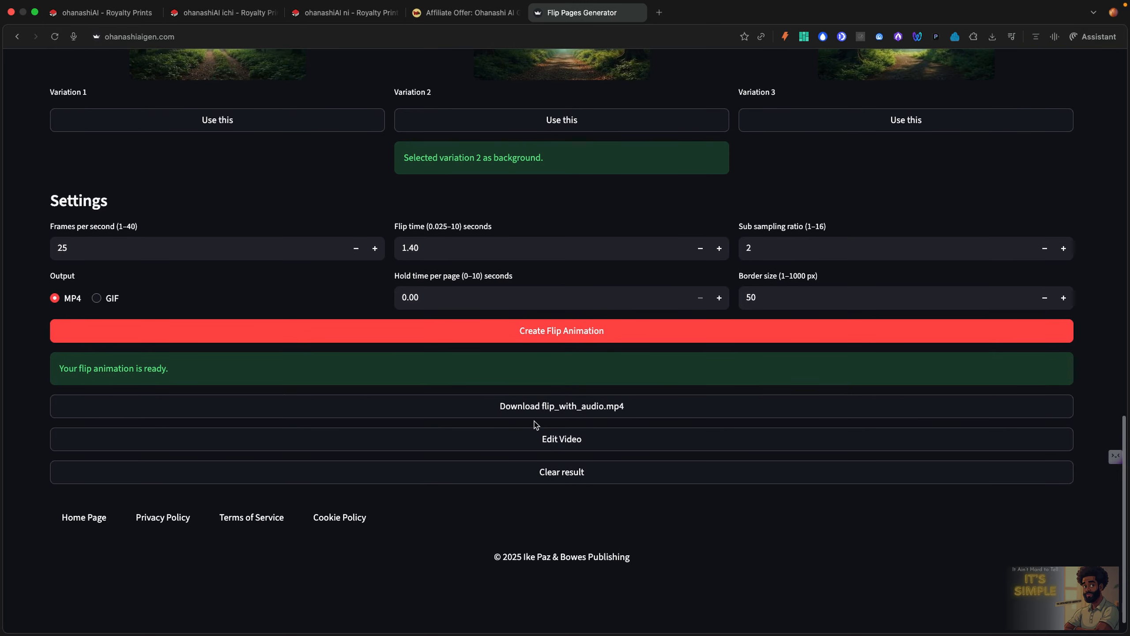
left_click(560, 333)
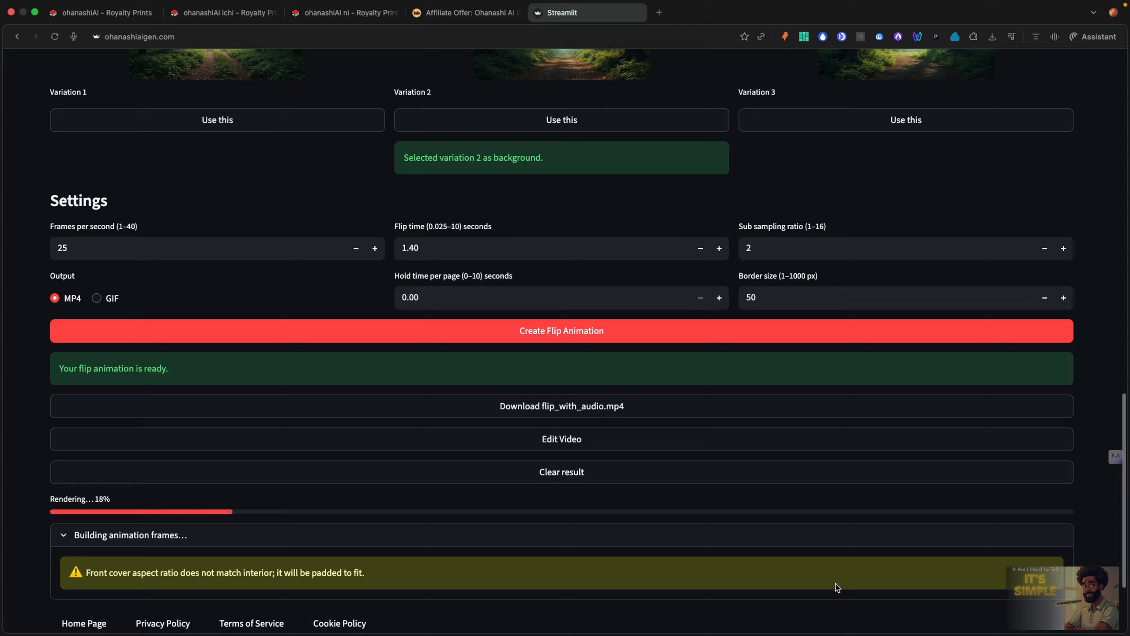
Review the generator settings while the animation renders, and download the finished flip_h264.mp4
scroll(753, 448, "up", 20)
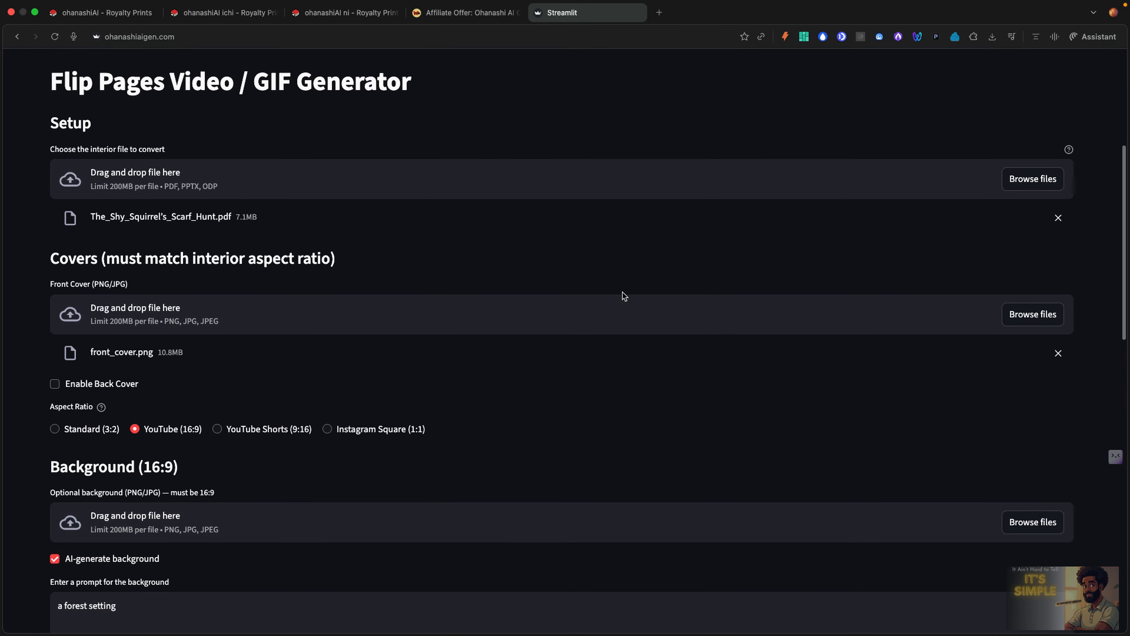
scroll(623, 296, "down", 5)
scroll(624, 295, "down", 16)
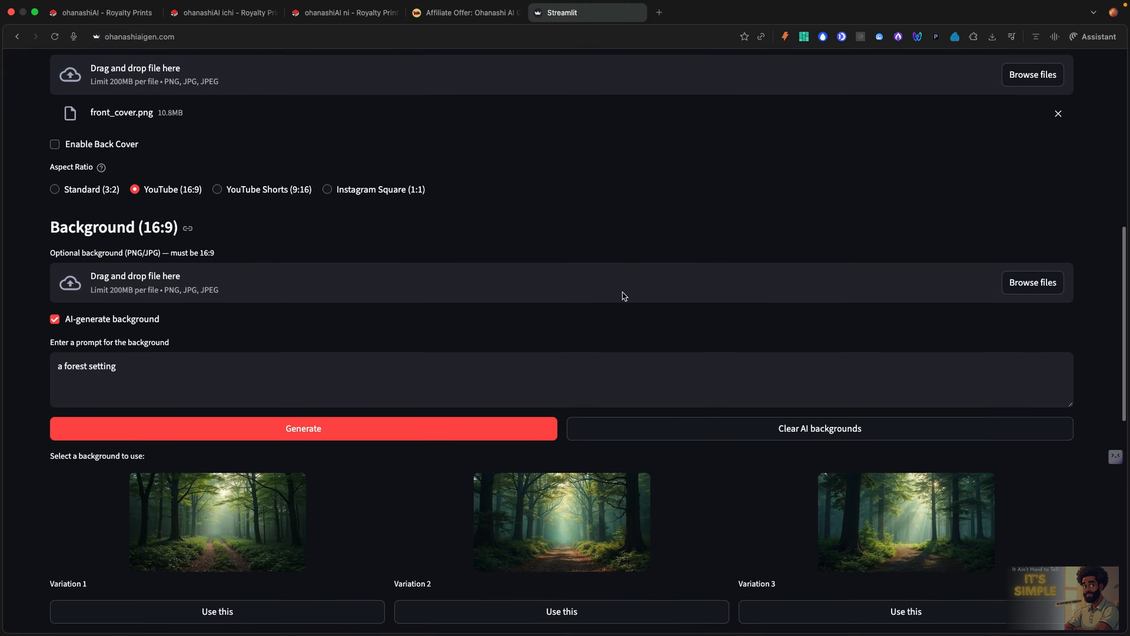
scroll(622, 295, "down", 5)
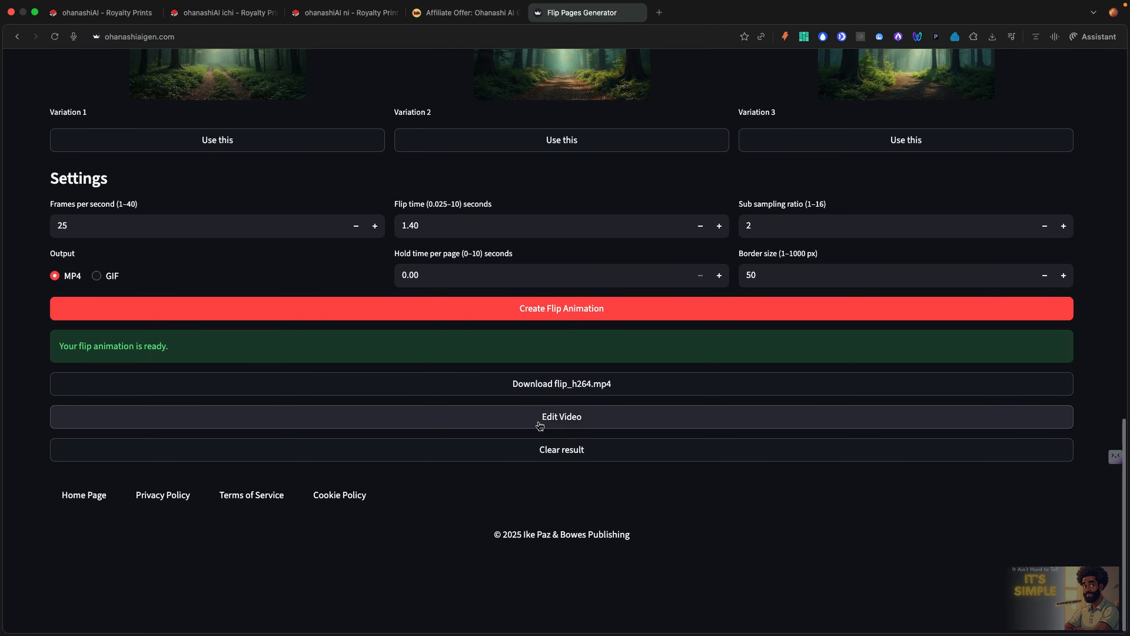
left_click(536, 381)
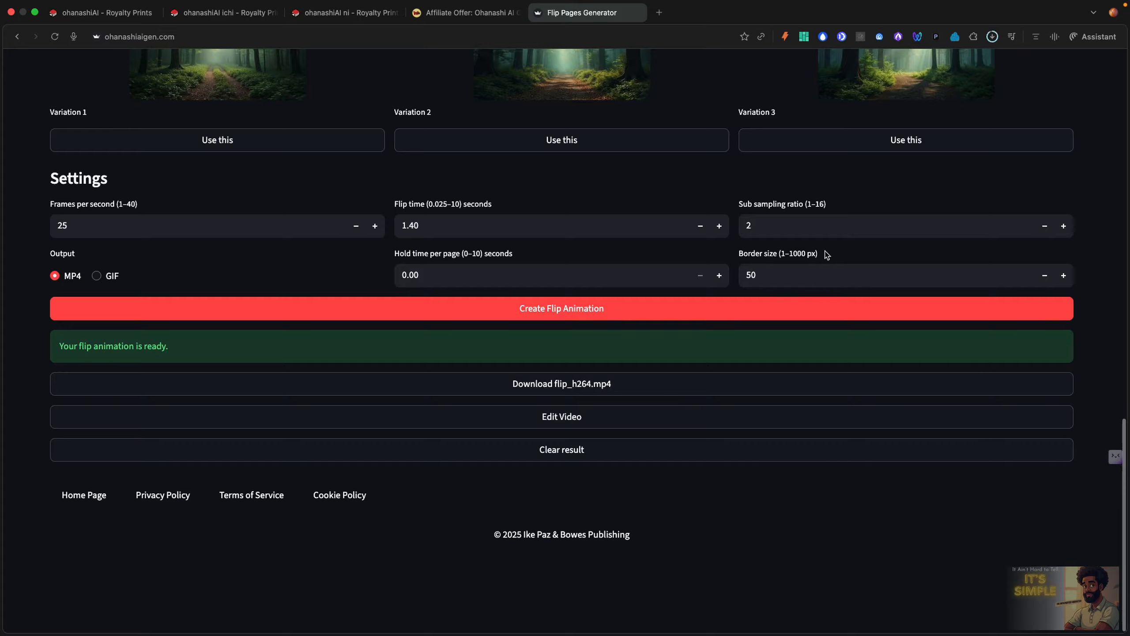
Open the flip animation in the Video Edit (BETA) editor and look over its preview, library and timeline tracks
left_click(598, 422)
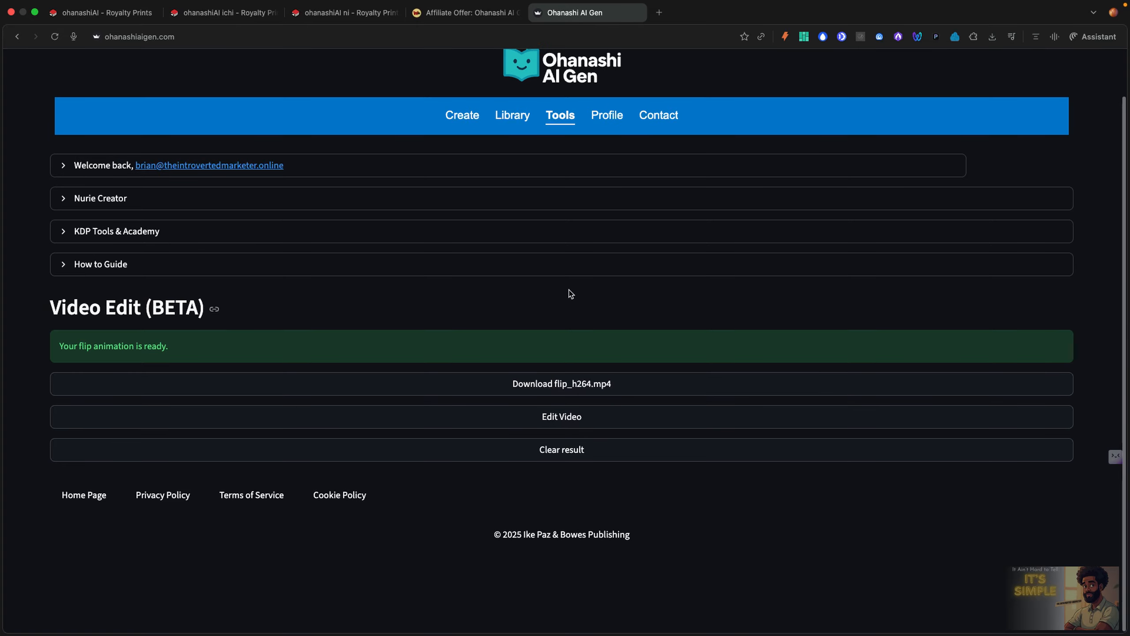
scroll(571, 294, "up", 1)
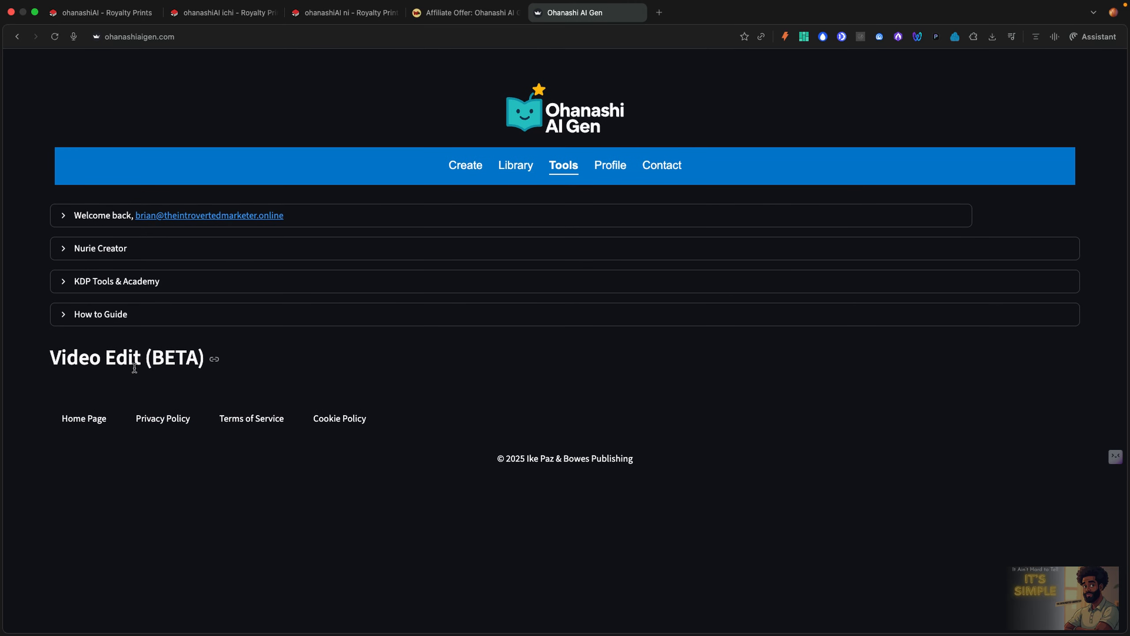
scroll(222, 376, "down", 5)
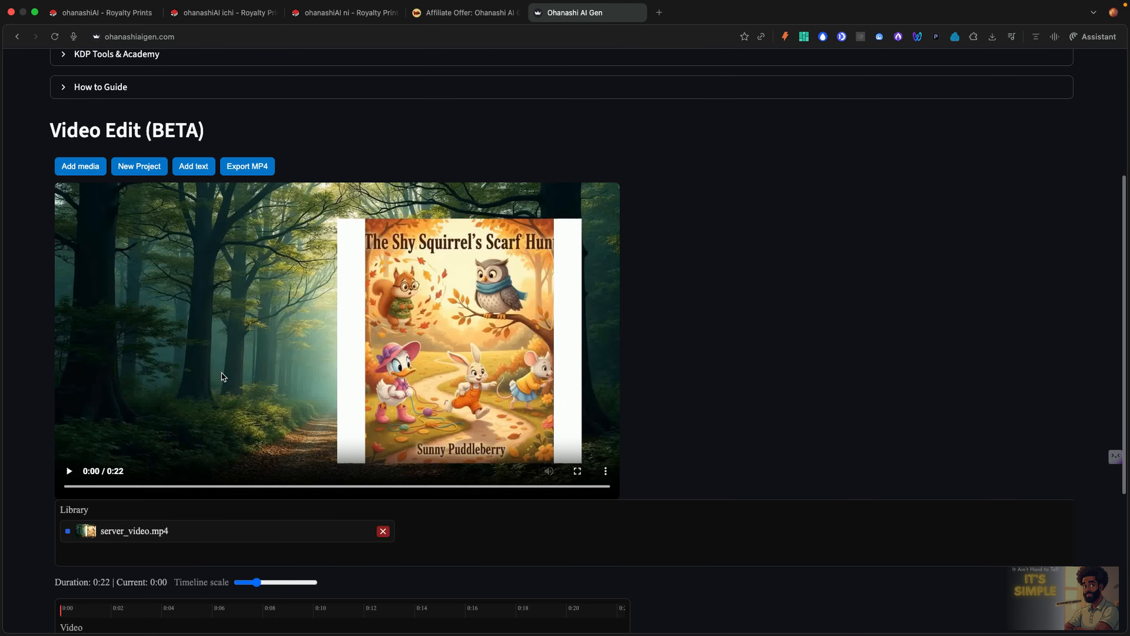
scroll(222, 376, "down", 1)
scroll(223, 376, "up", 3)
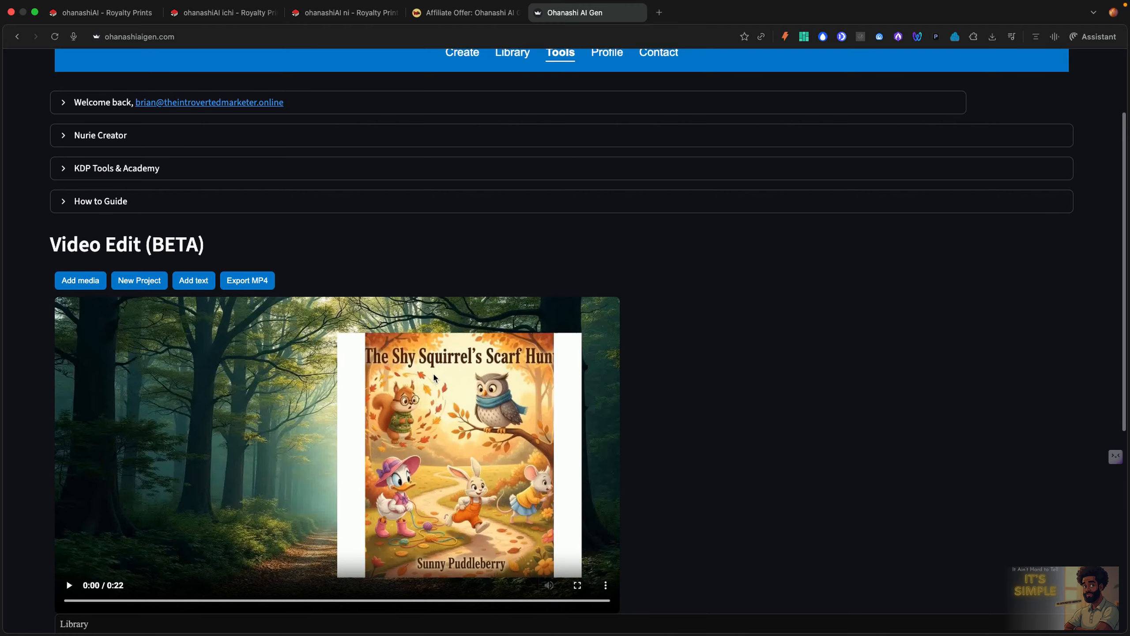
scroll(195, 318, "down", 3)
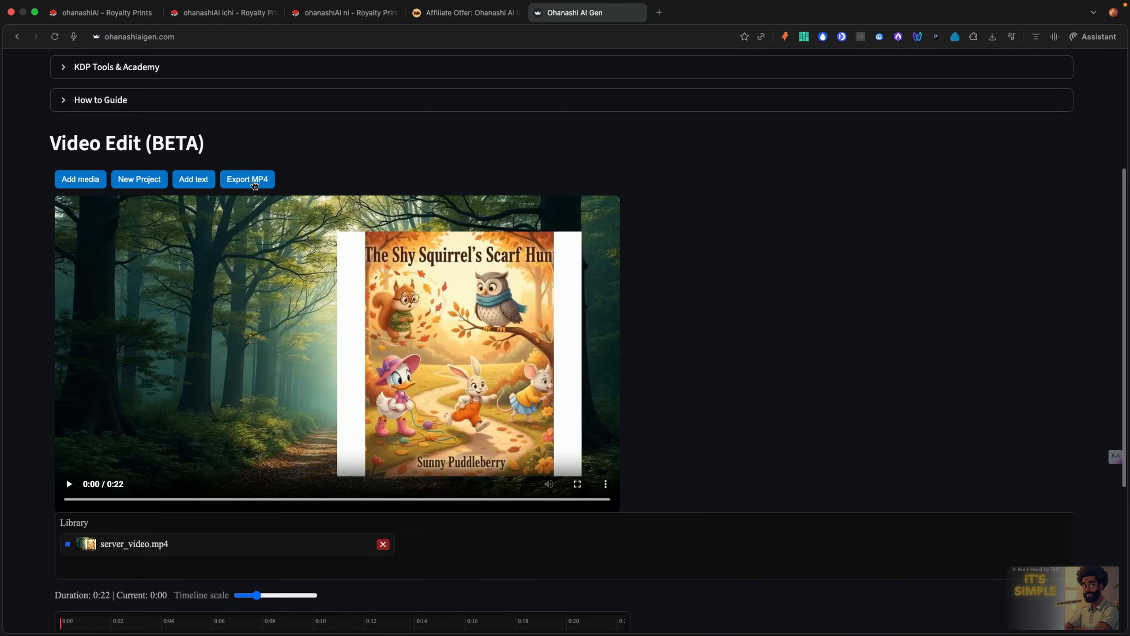
scroll(113, 429, "down", 4)
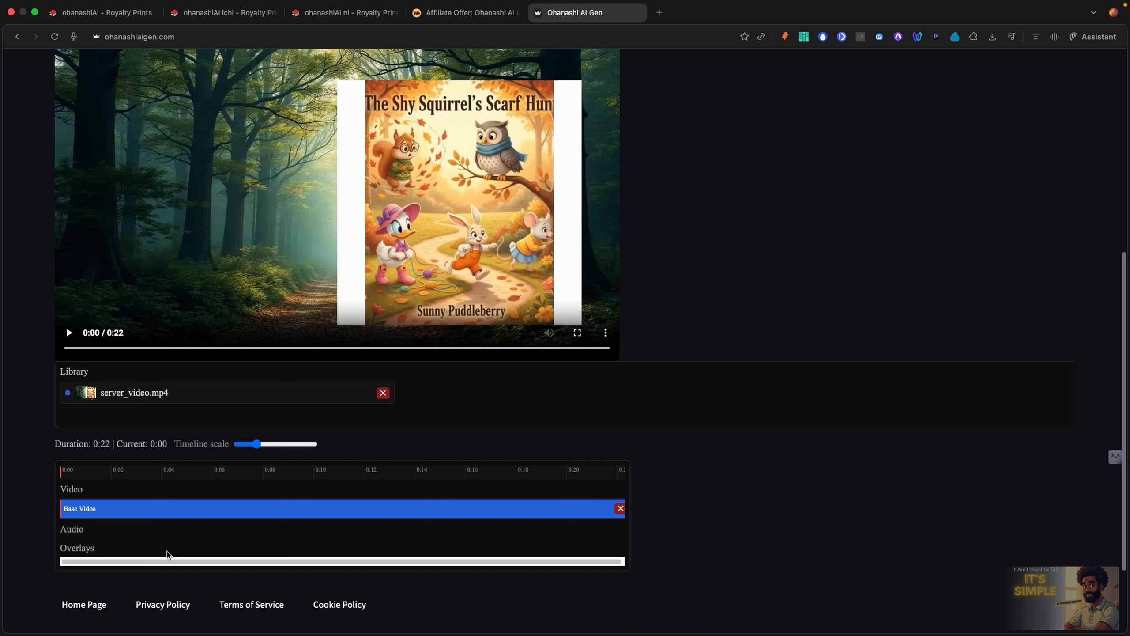
scroll(99, 530, "up", 2)
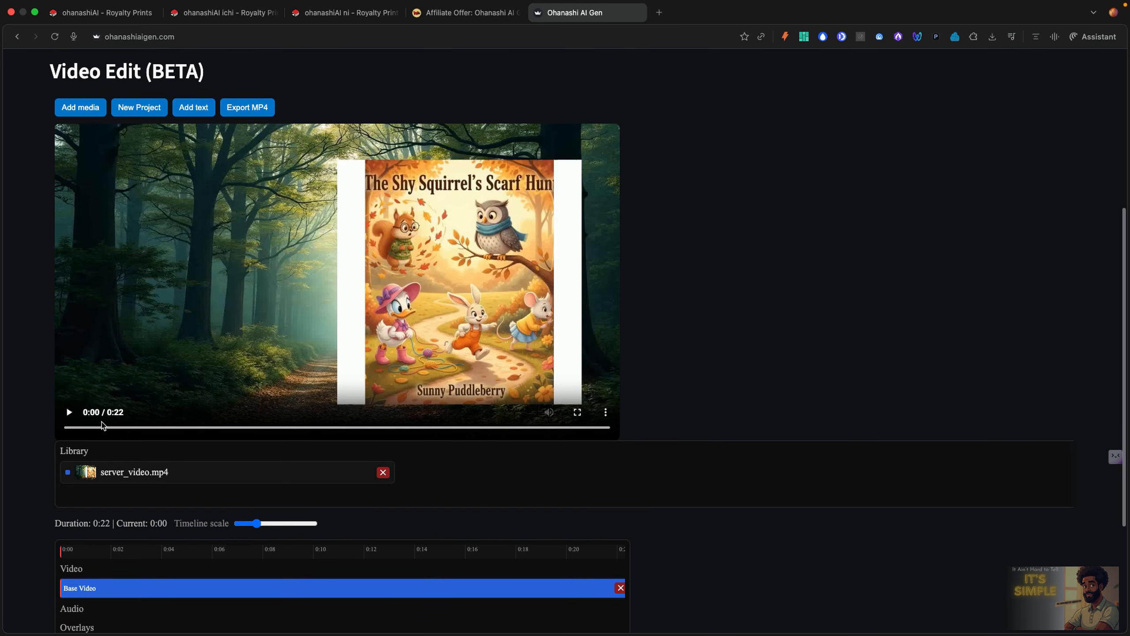
scroll(102, 425, "up", 2)
Play the flip video preview through, replay part of it in full screen, and pause it back in the editor
left_click(68, 479)
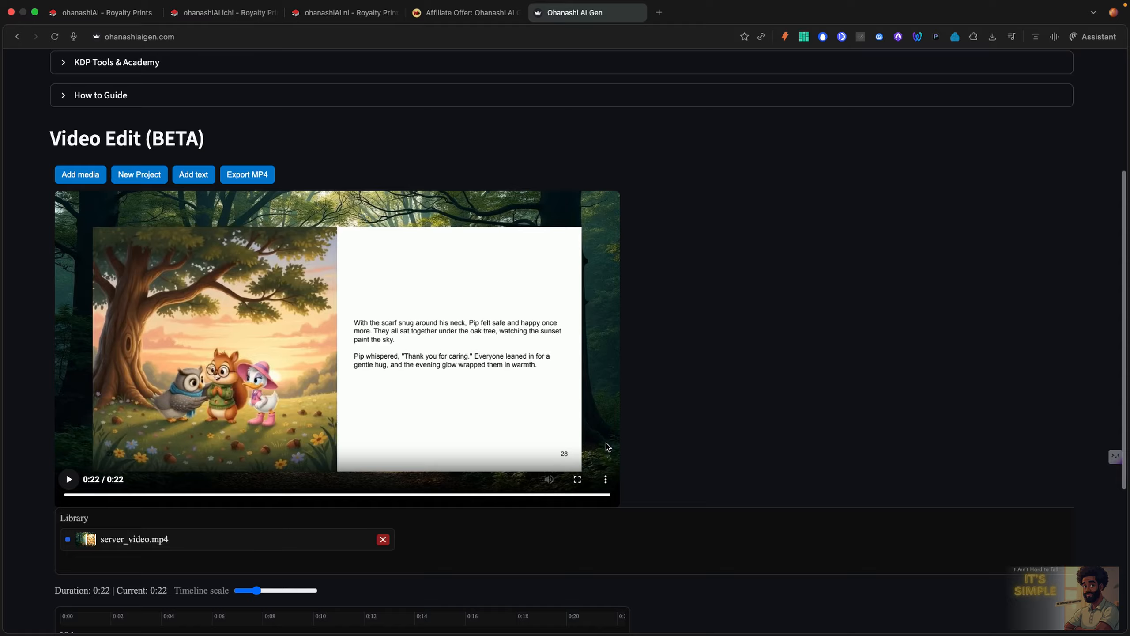
left_click(577, 479)
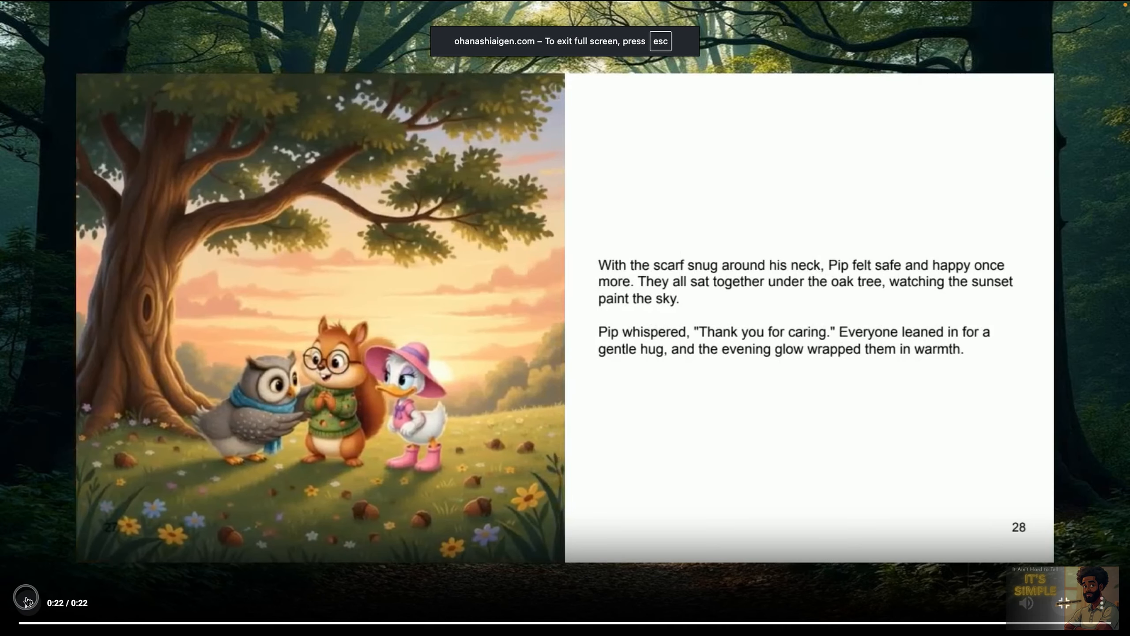
left_click(27, 602)
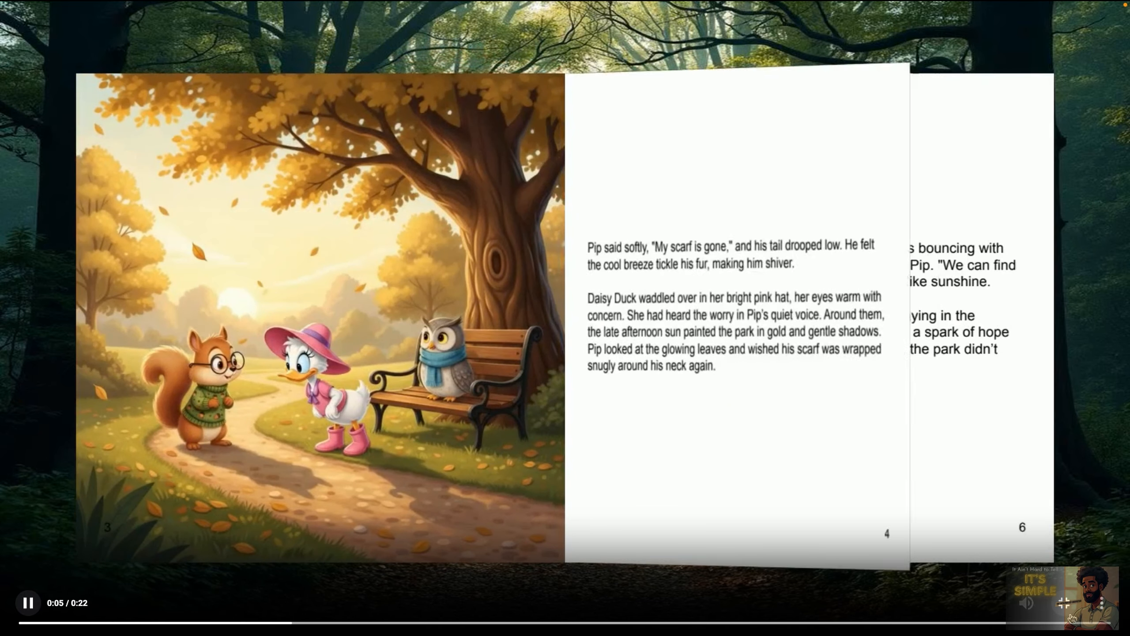
left_click(1068, 608)
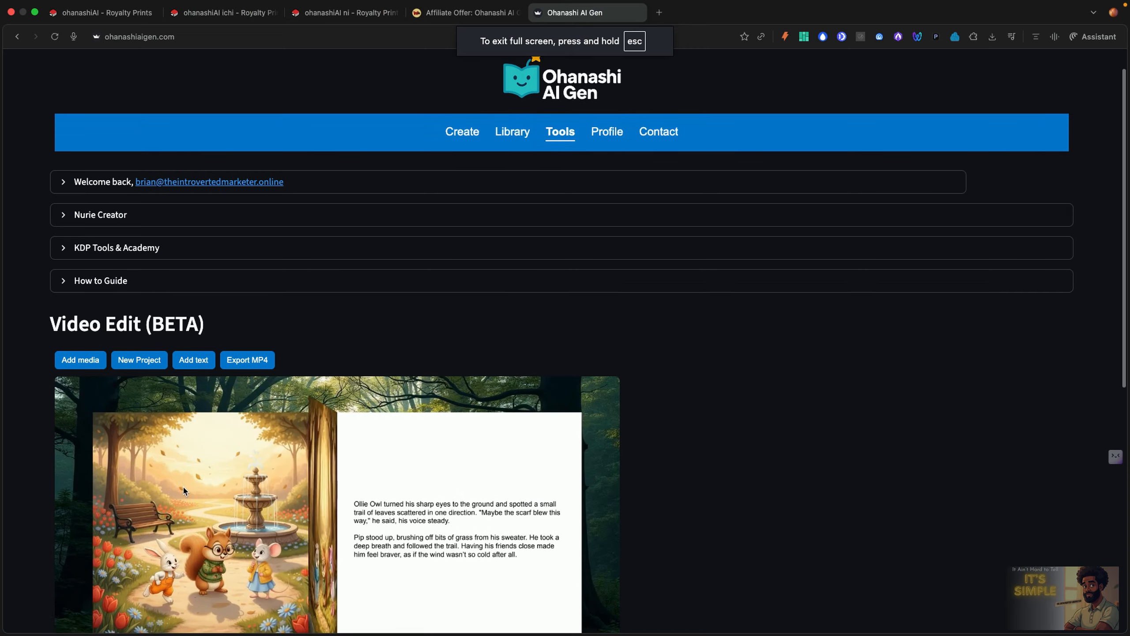
scroll(382, 459, "down", 5)
left_click(381, 459)
scroll(381, 460, "down", 7)
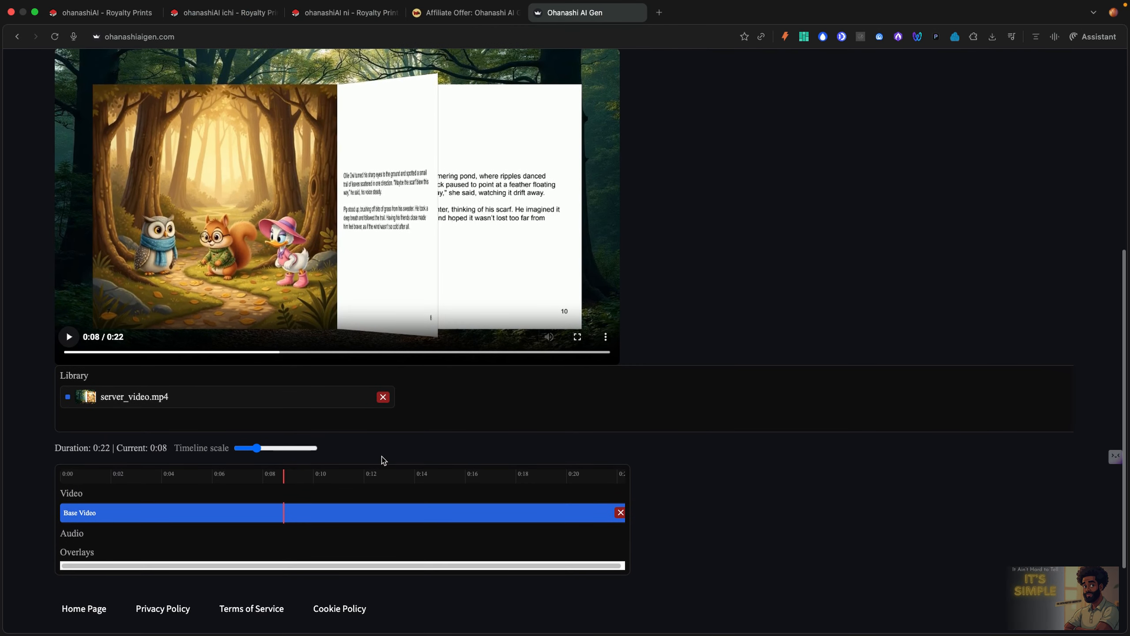
Open the Video with Audio creator and bring up its story selection and covers sections
scroll(382, 454, "up", 10)
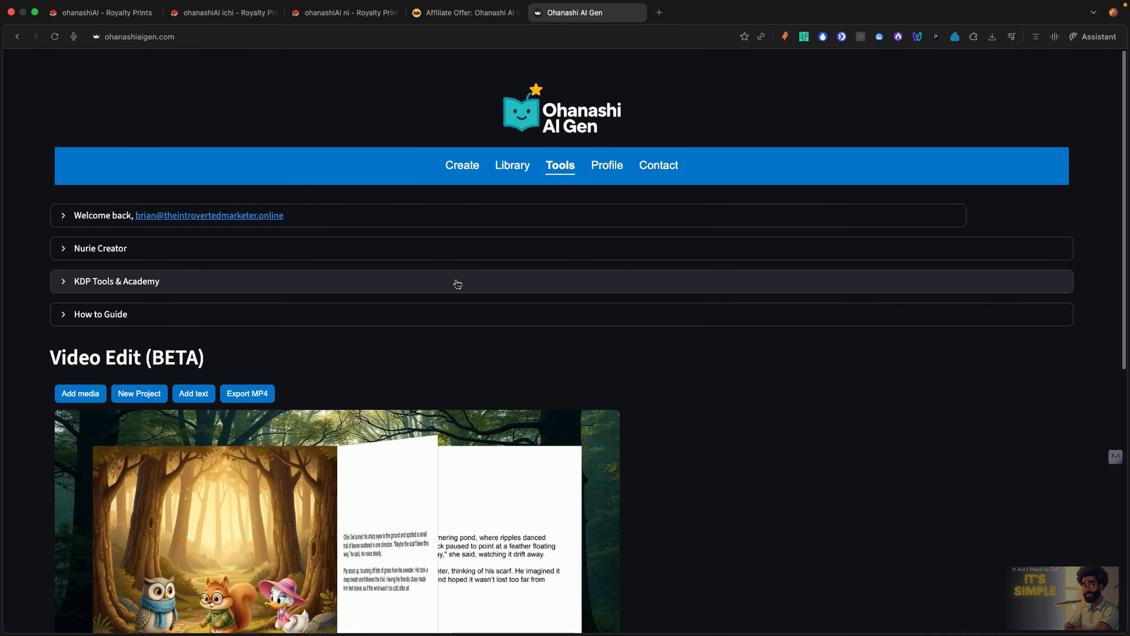
left_click(460, 169)
left_click(461, 166)
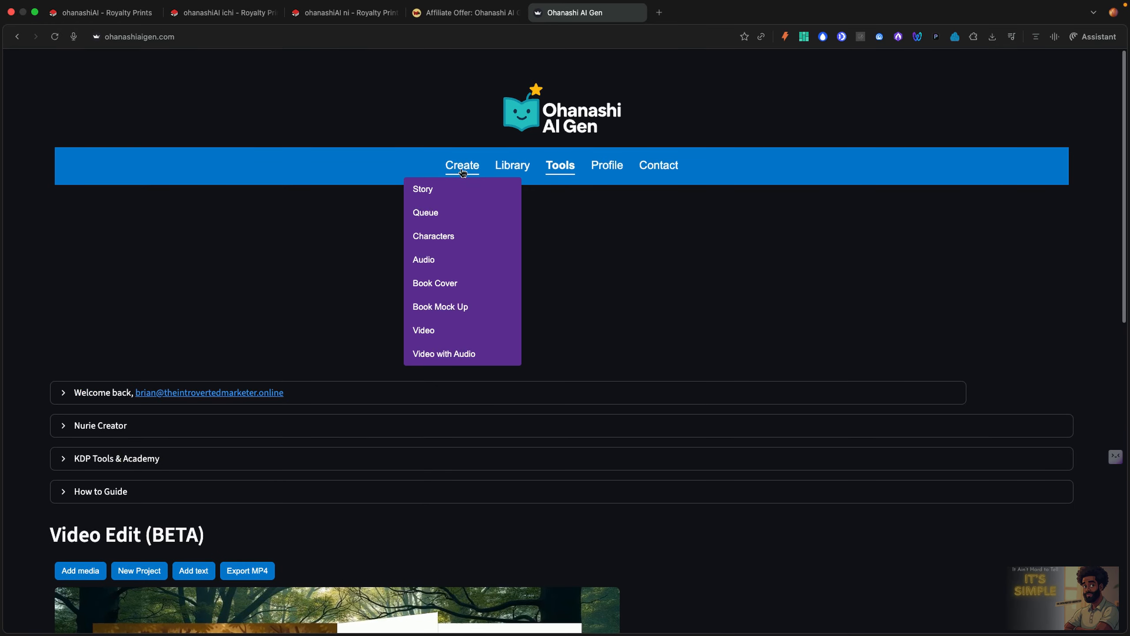
left_click(431, 354)
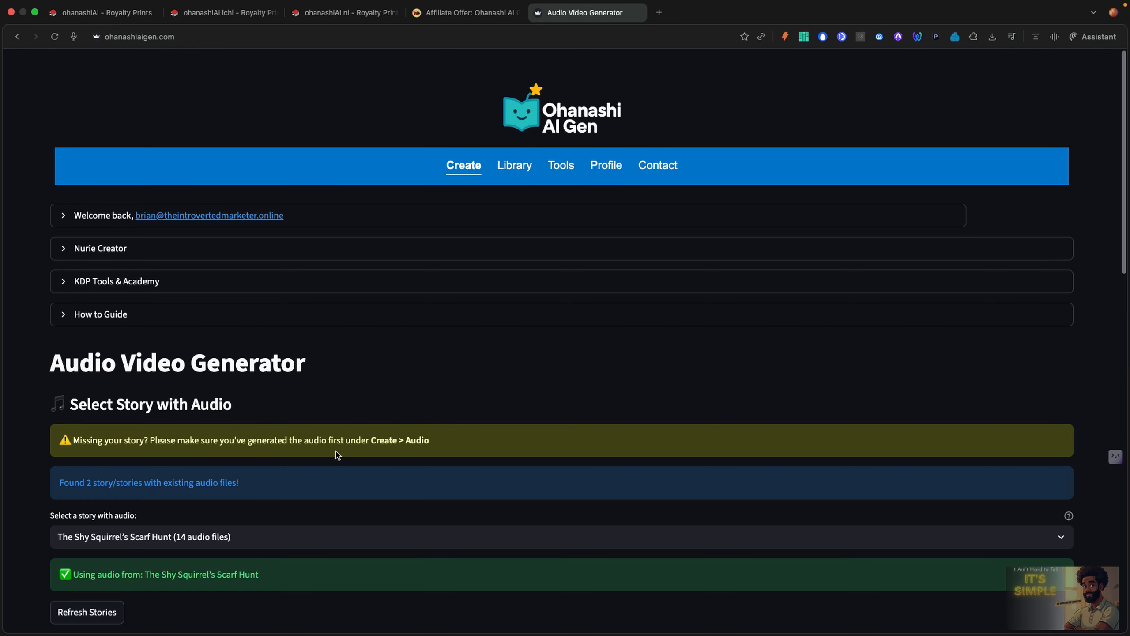
scroll(337, 455, "down", 5)
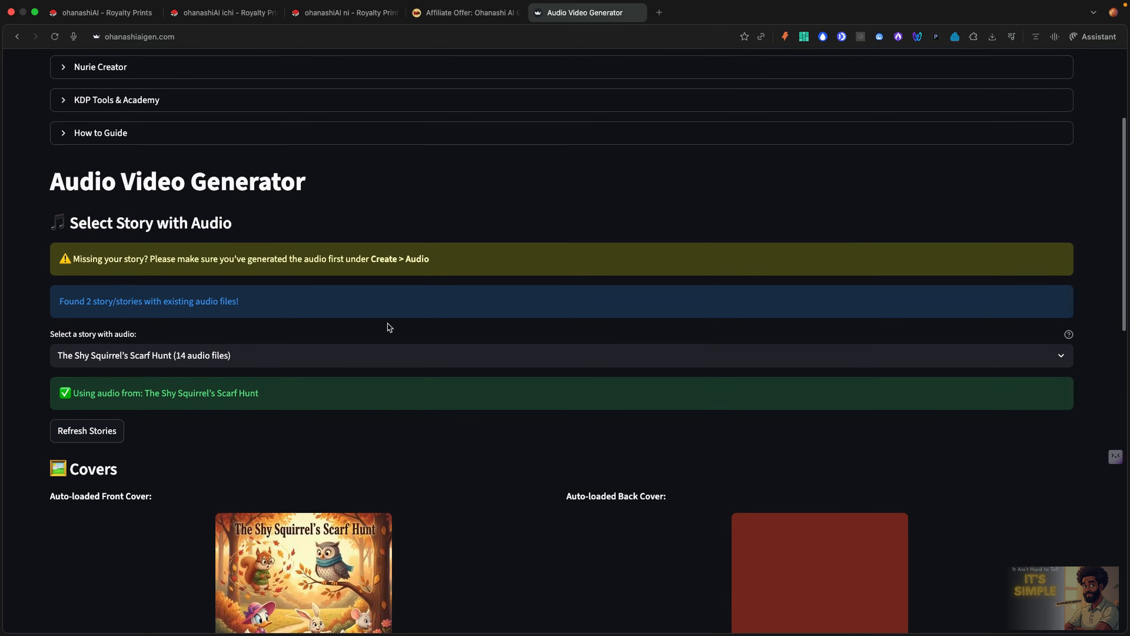
Look over the story's auto-loaded covers and set the video format to YouTube (16:9)
scroll(253, 388, "down", 1)
scroll(254, 388, "down", 8)
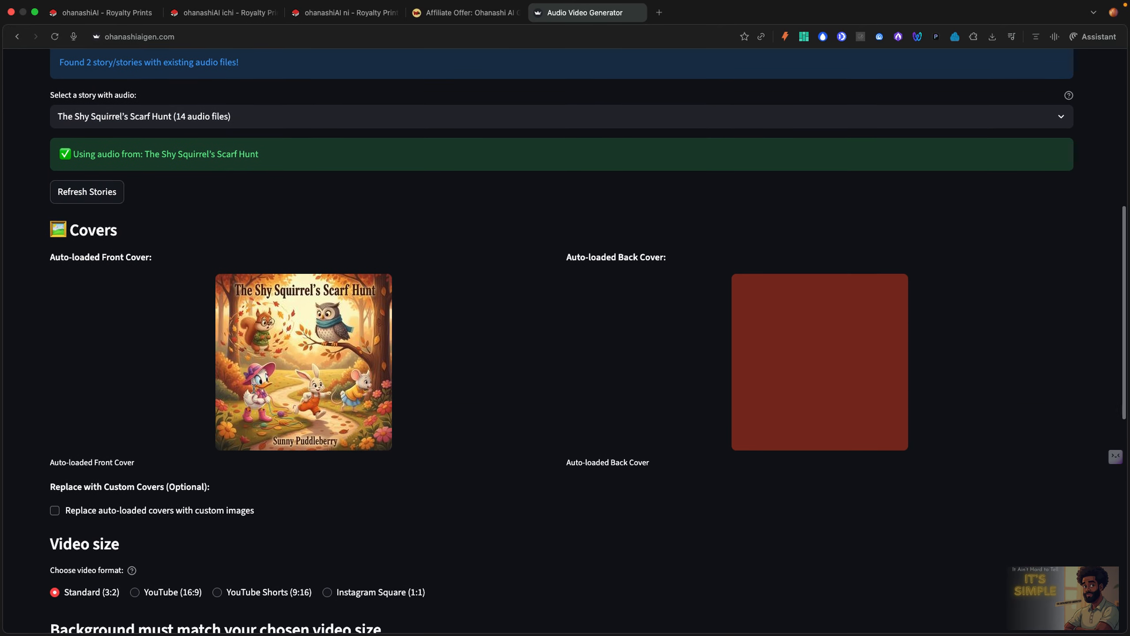
scroll(181, 391, "down", 3)
left_click(135, 339)
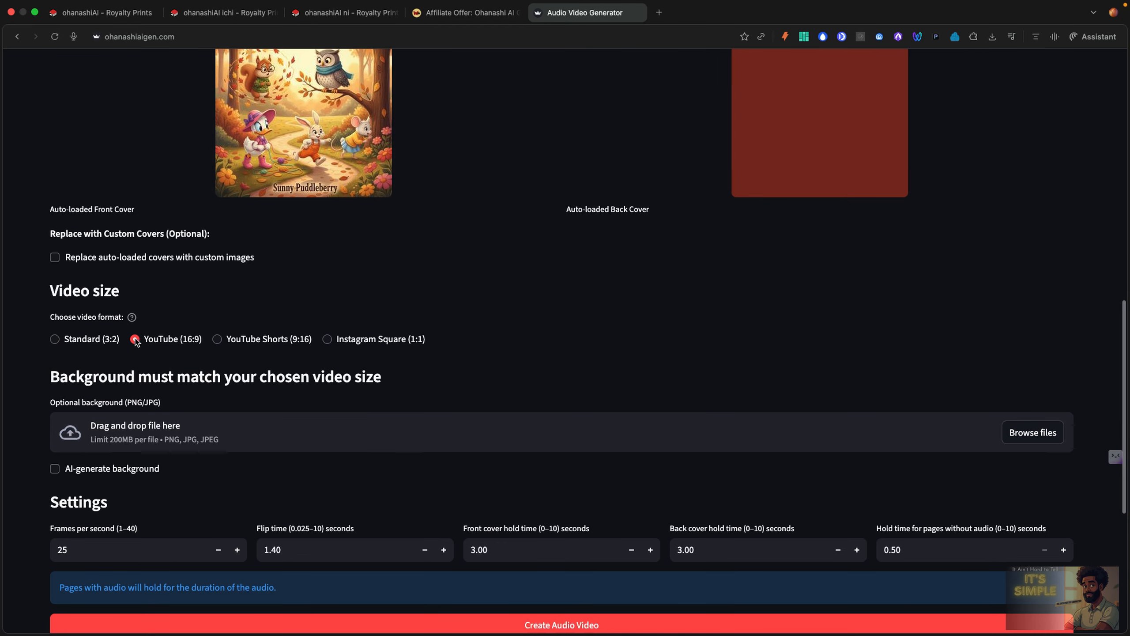
scroll(77, 405, "down", 4)
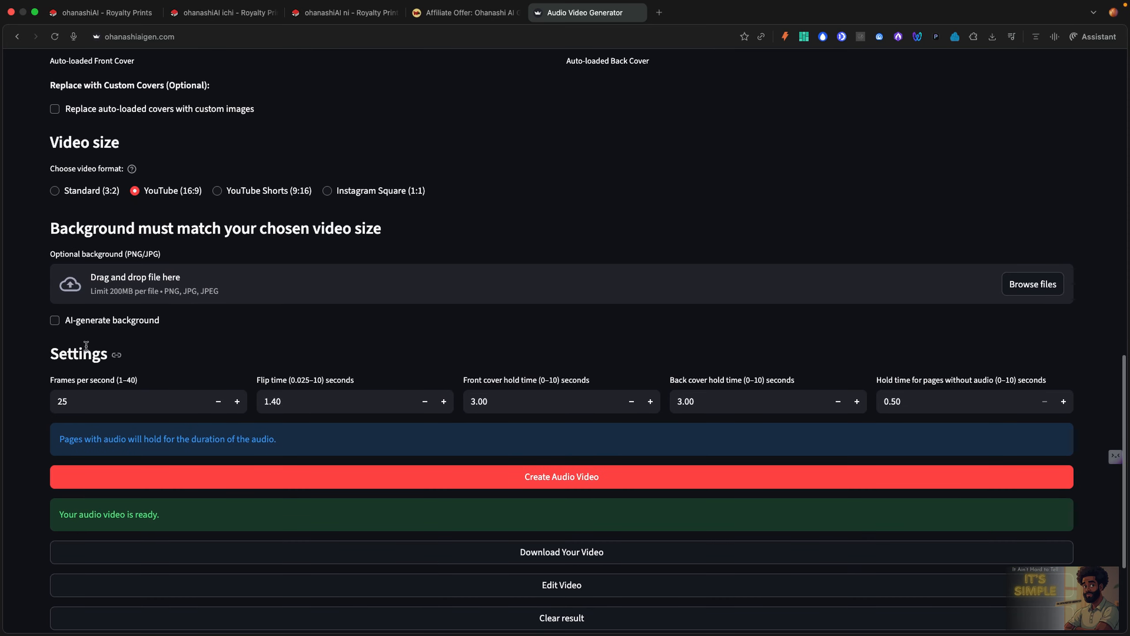
Enable the AI-generated background option and choose the Variation 2 forest image as the video background
scroll(87, 348, "up", 8)
scroll(86, 348, "down", 5)
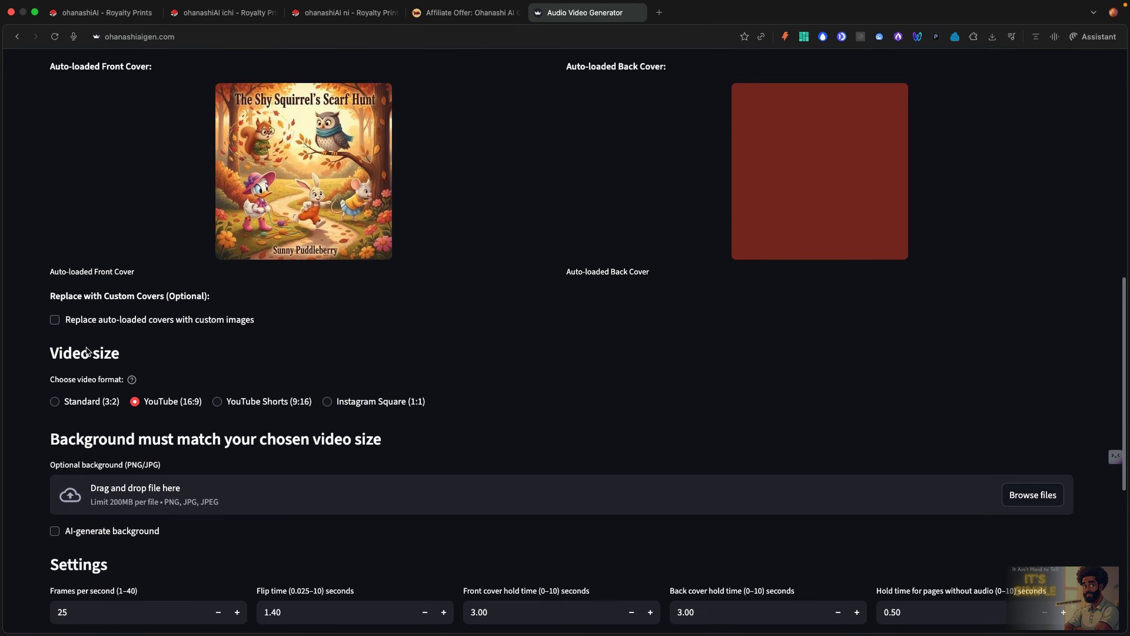
scroll(88, 352, "down", 2)
left_click(55, 378)
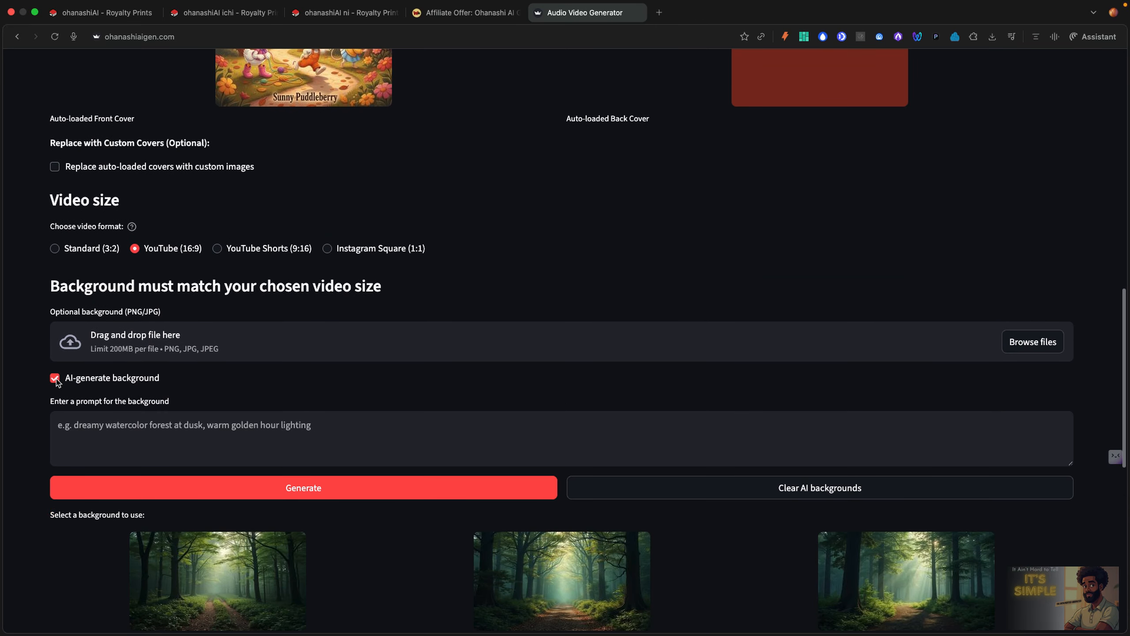
scroll(227, 417, "down", 3)
scroll(560, 492, "down", 2)
left_click(560, 492)
scroll(556, 492, "down", 7)
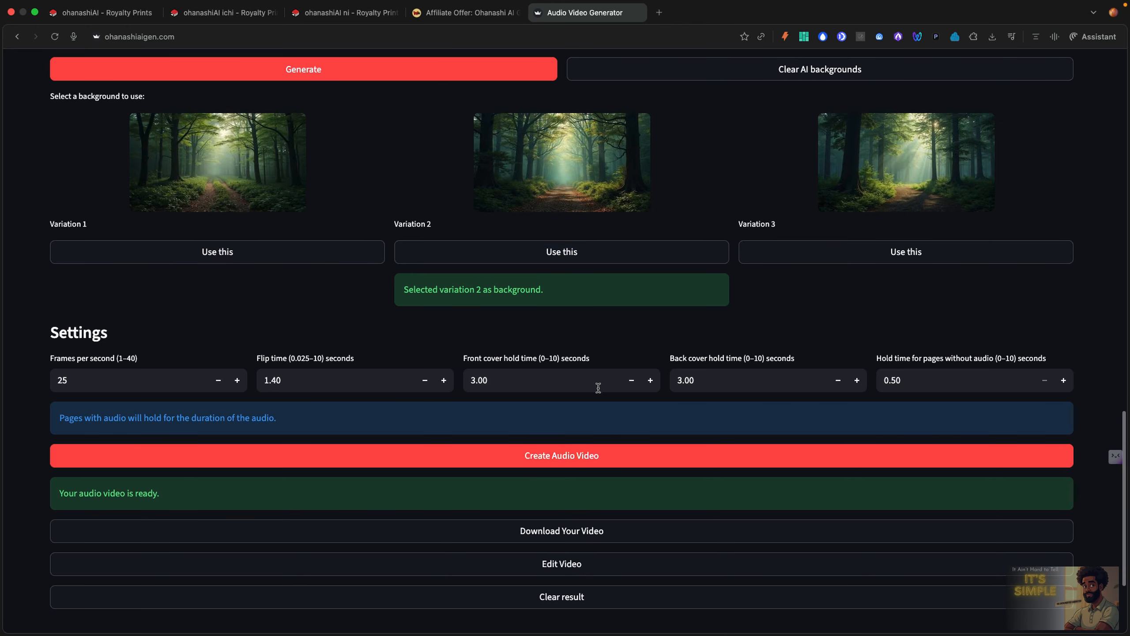
Check the background and timing settings, start creating the audio video, and look over the page while it processes
scroll(342, 334, "up", 5)
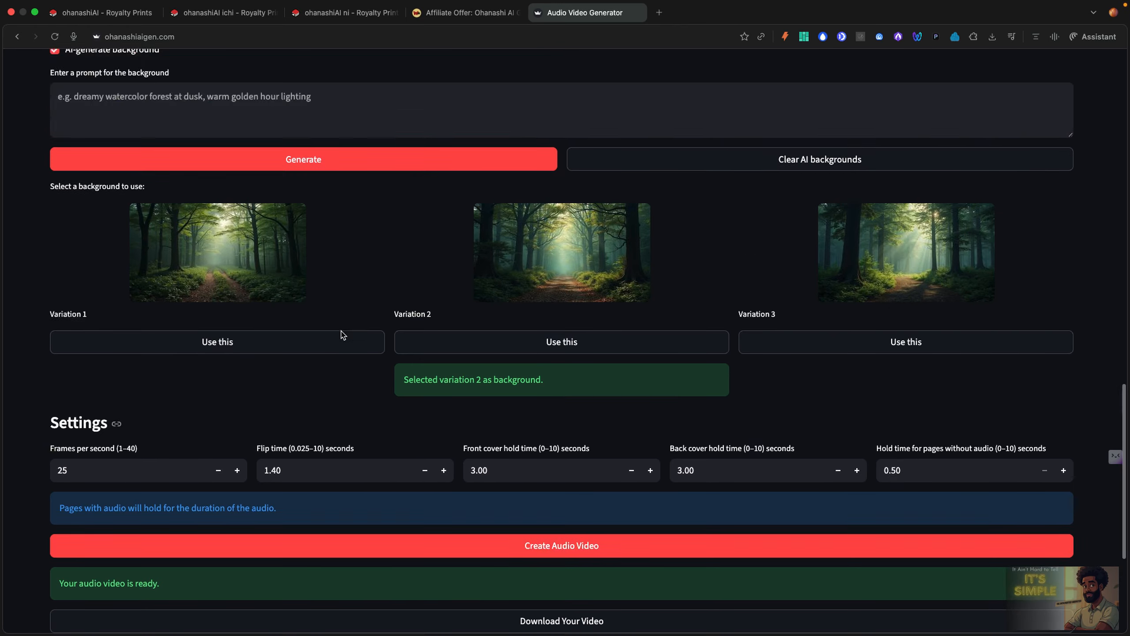
scroll(342, 335, "up", 1)
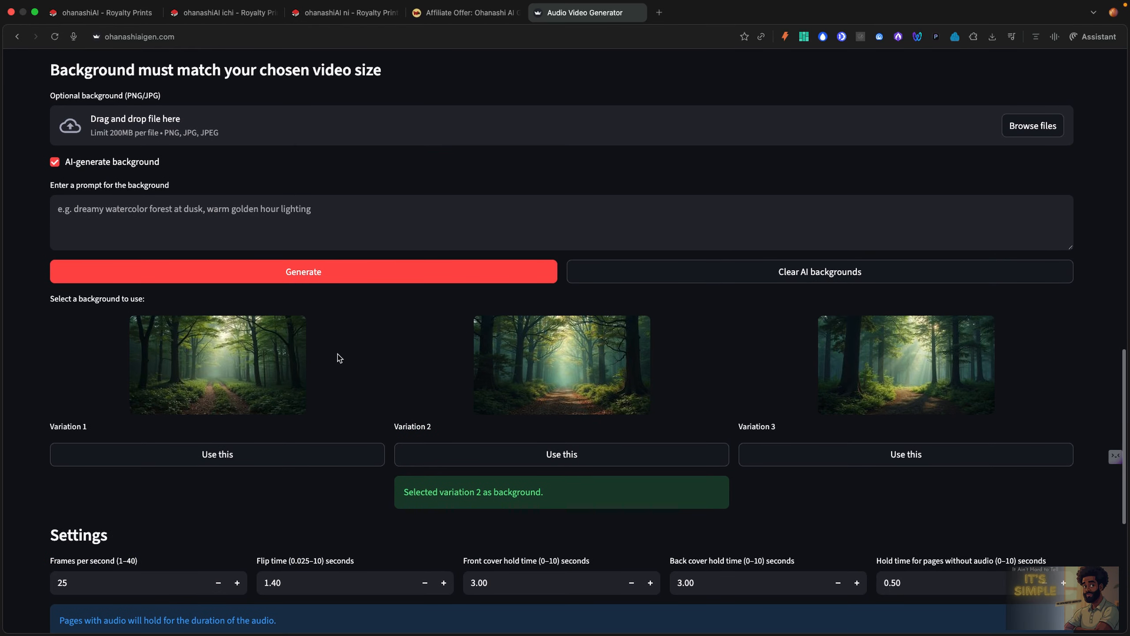
scroll(339, 358, "down", 8)
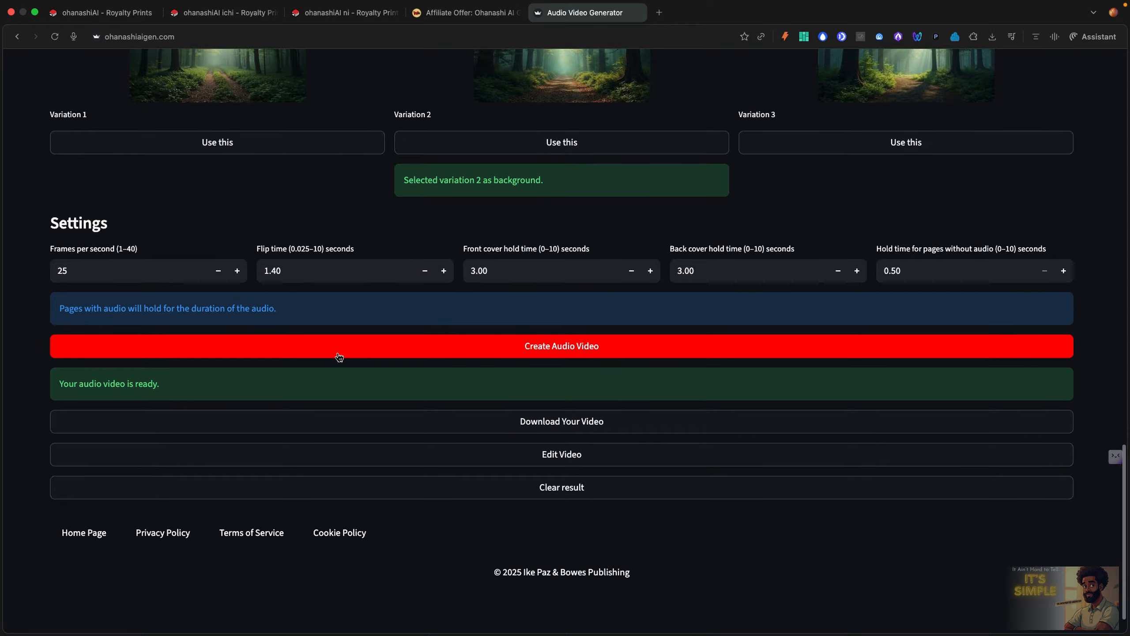
left_click(461, 355)
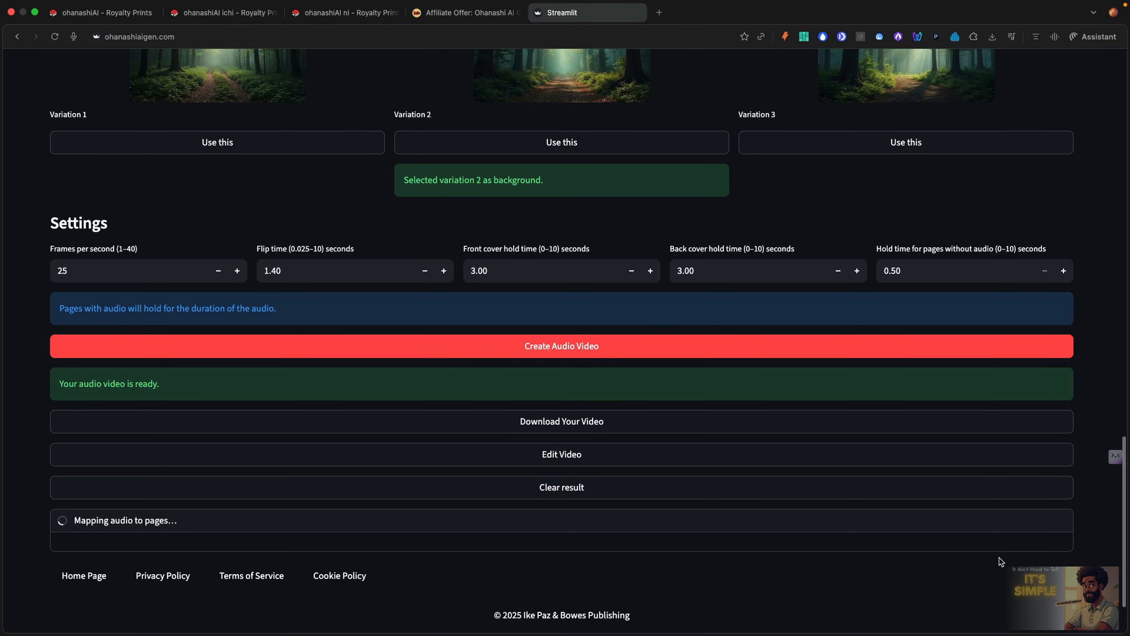
scroll(999, 559, "up", 10)
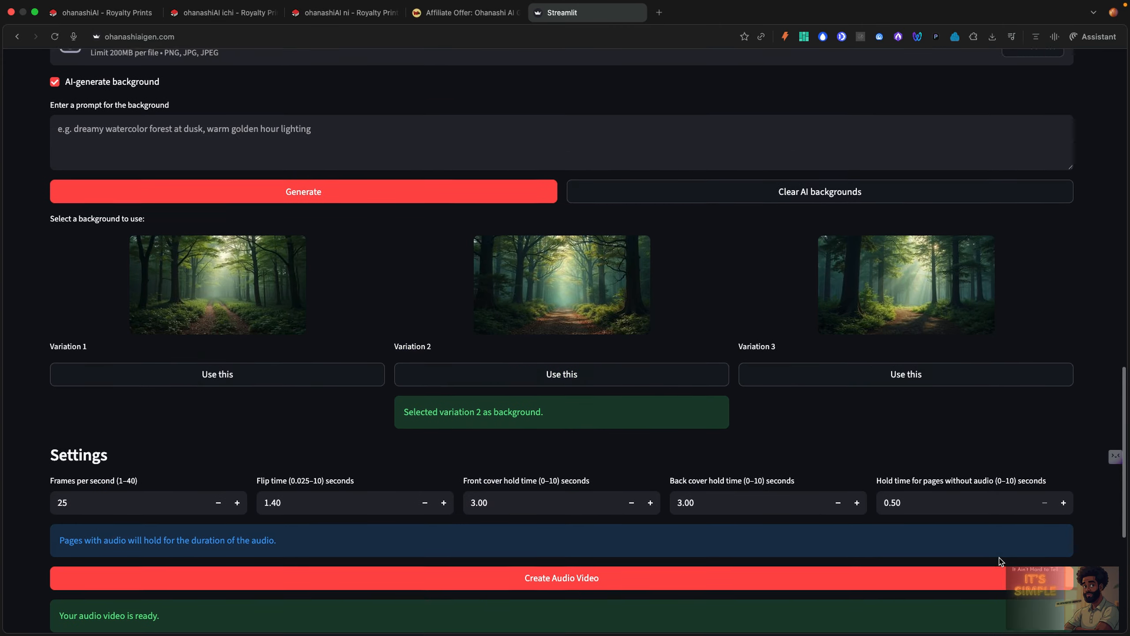
scroll(1000, 558, "down", 11)
scroll(999, 559, "down", 2)
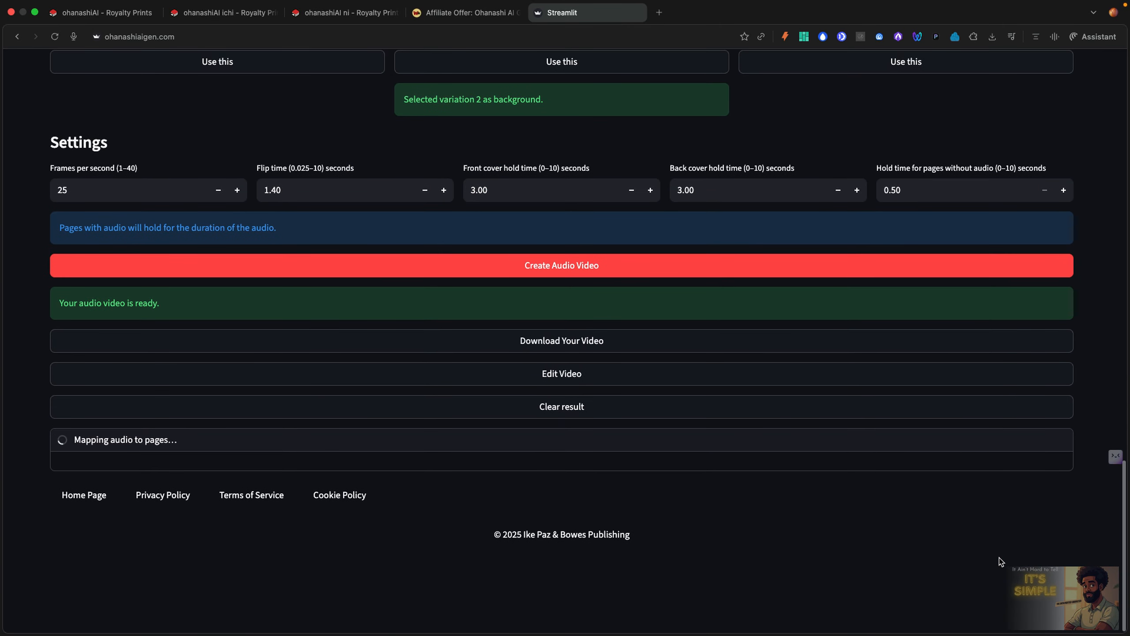